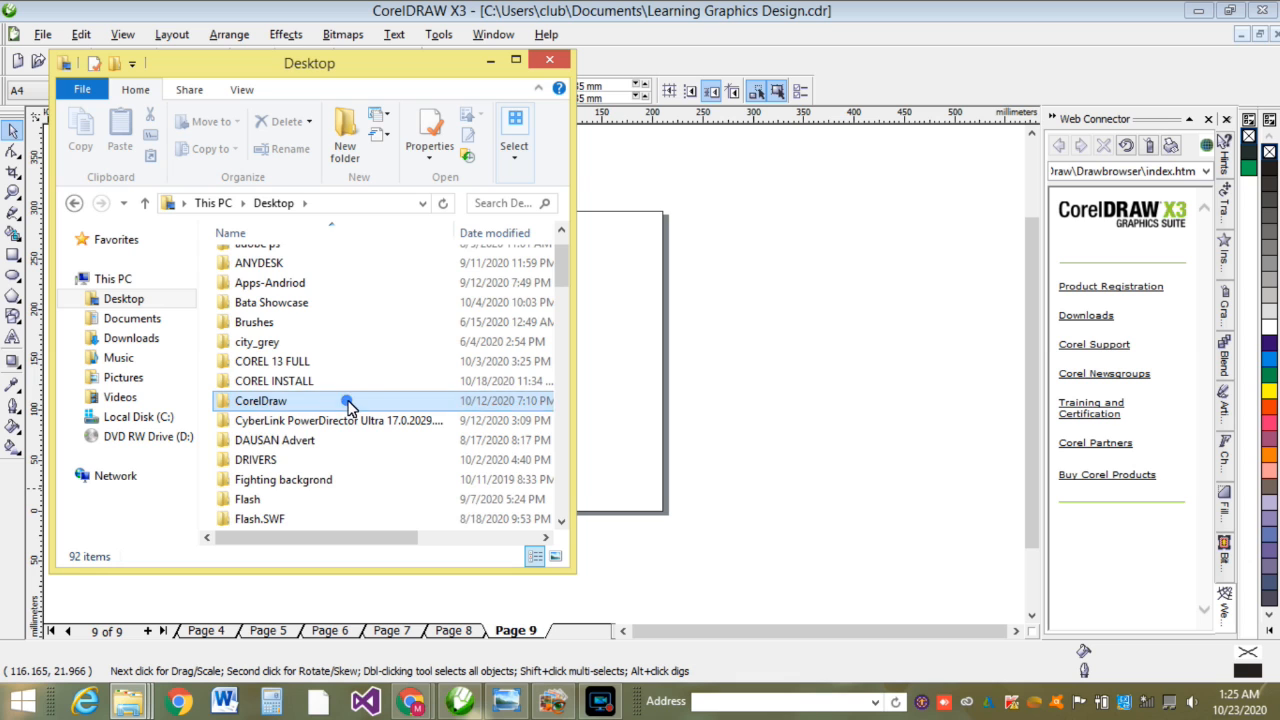
Step: Open the CorelDraw folder inside GraphicDesign's Photoshop works folder and search it for "course"
{"action": "double_click", "coordinate": [333, 462]}
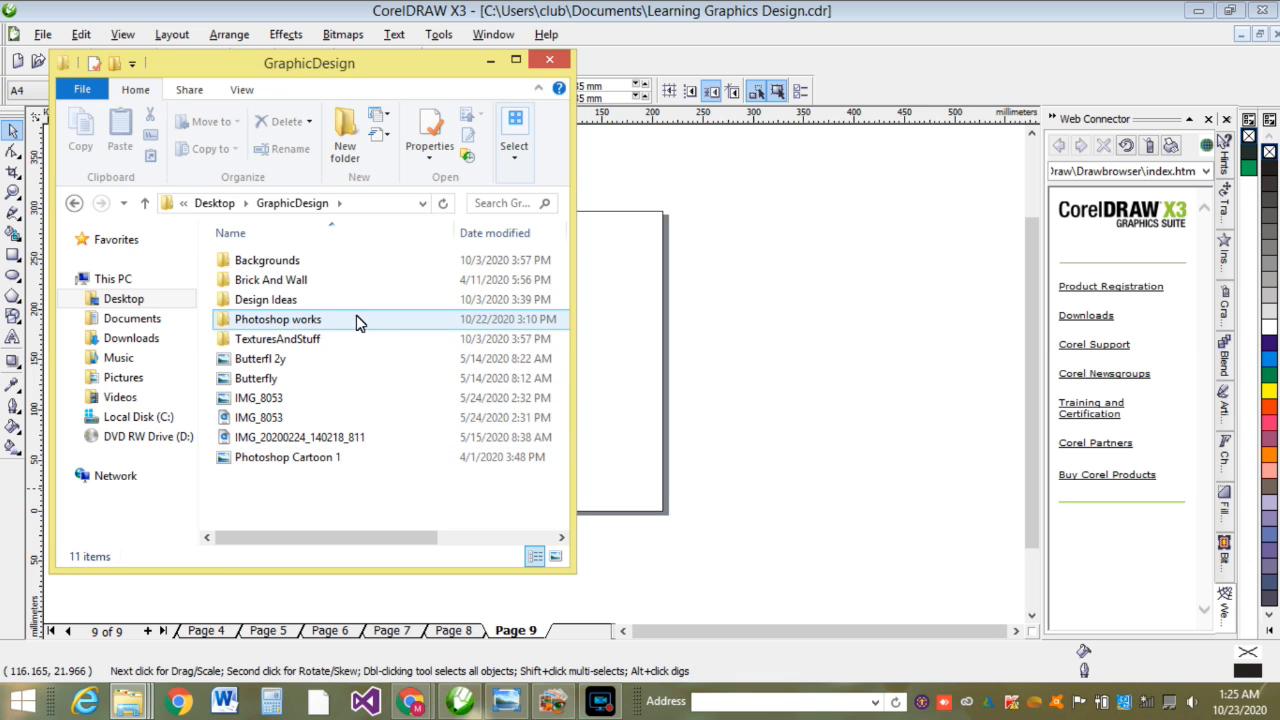
{"action": "double_click", "coordinate": [311, 325]}
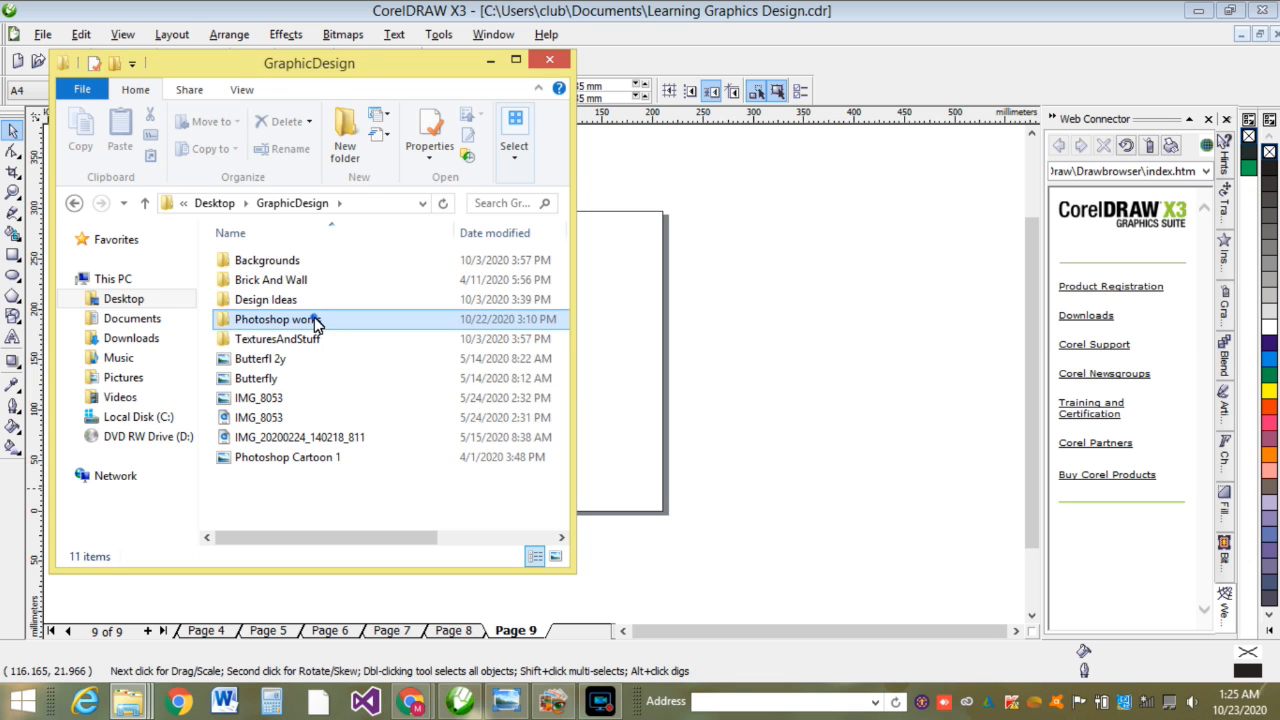
{"action": "double_click", "coordinate": [280, 307]}
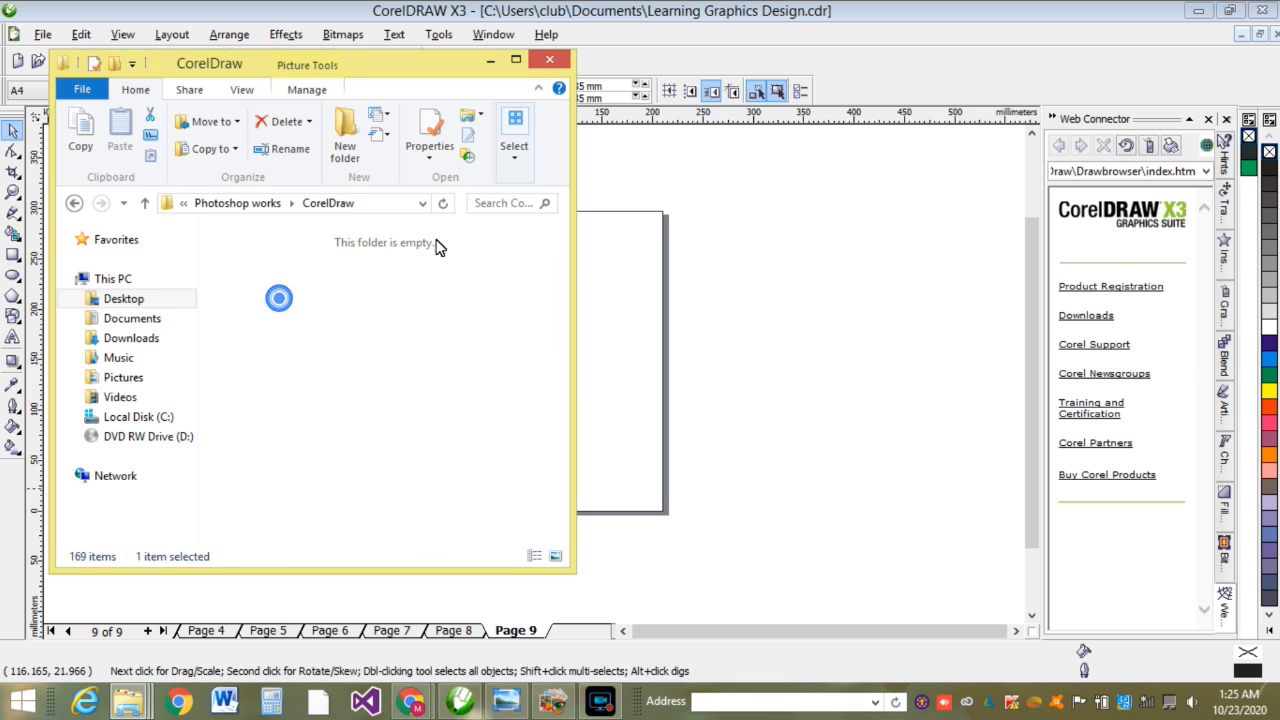
{"action": "left_click", "coordinate": [514, 205]}
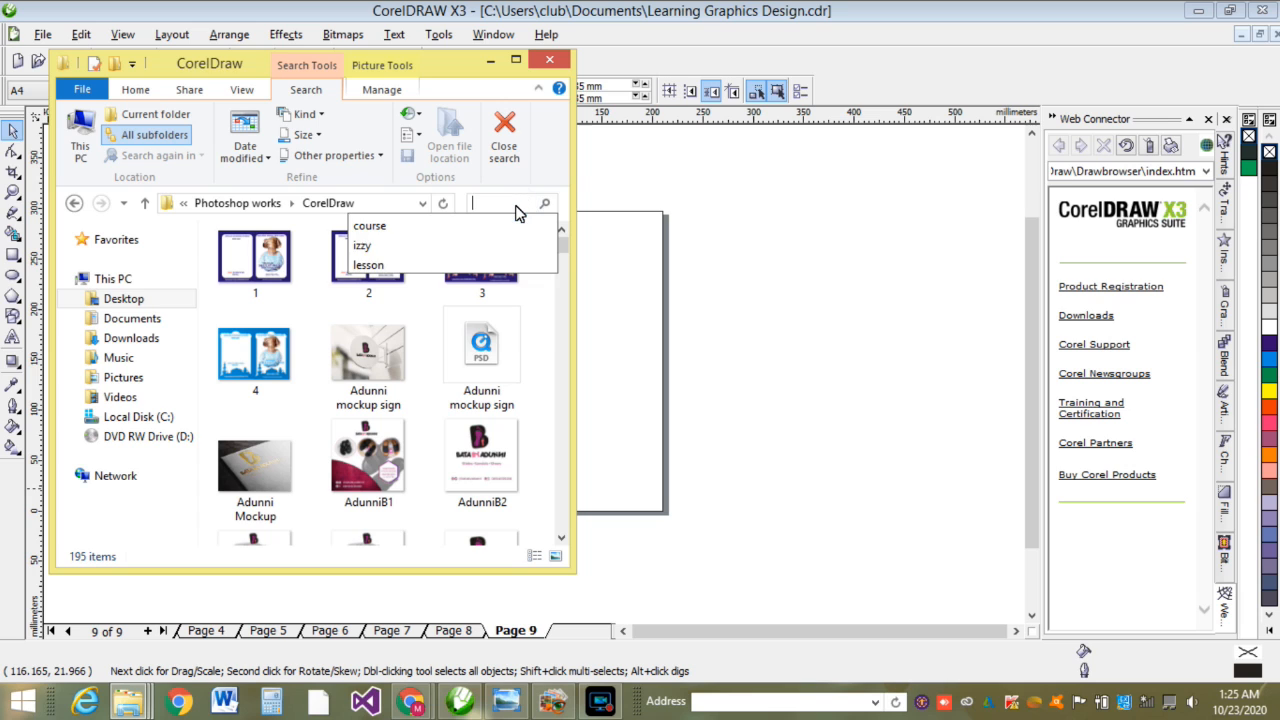
{"action": "type", "text": "cous"}
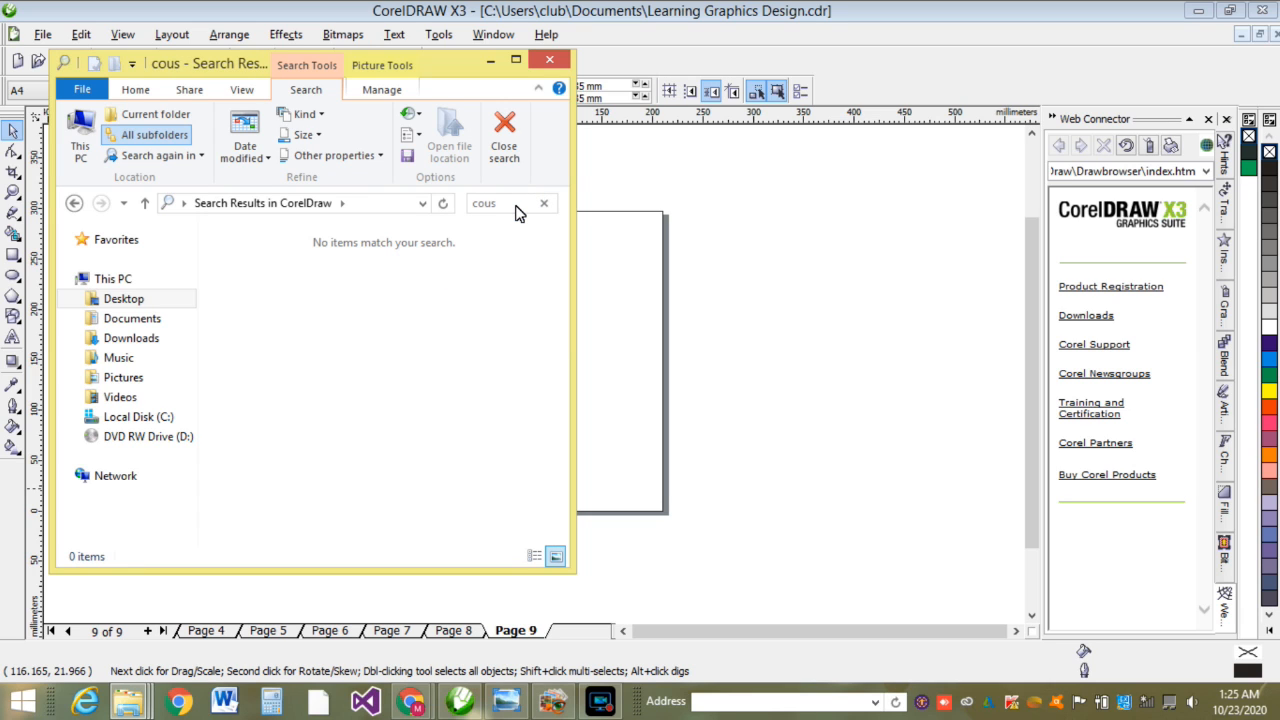
{"action": "key", "text": "BackSpace"}
{"action": "type", "text": "rse"}
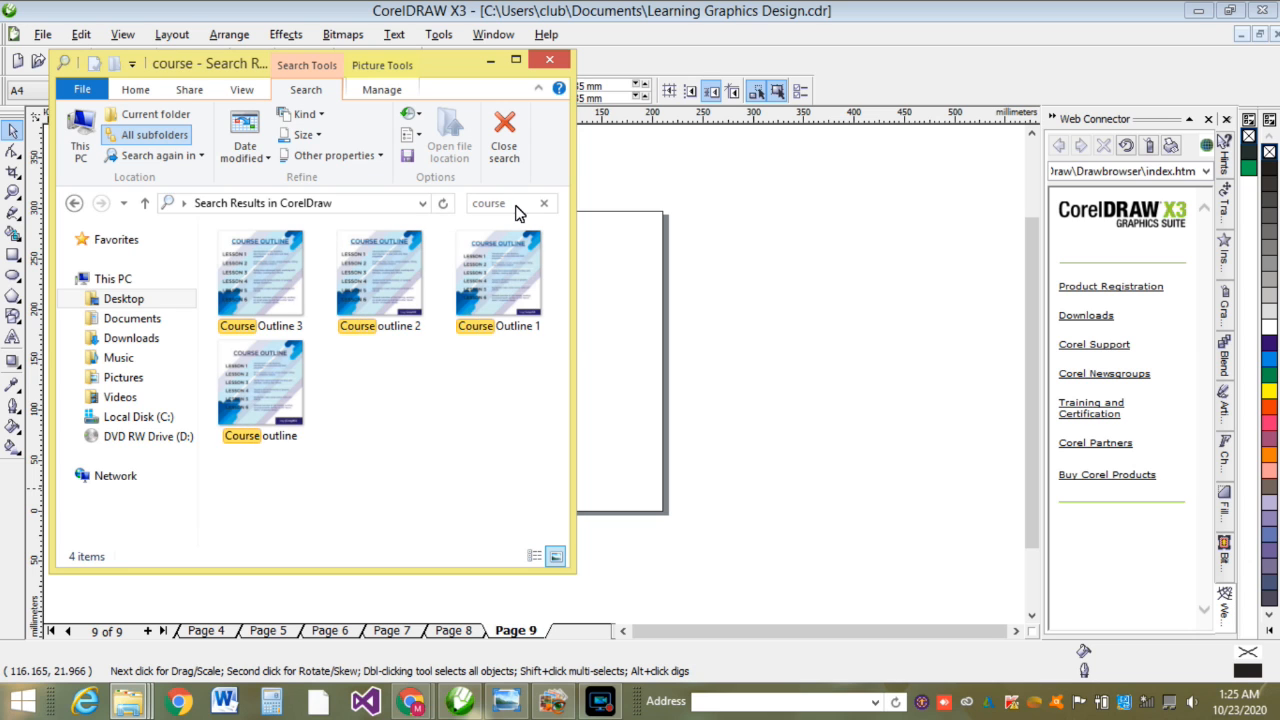
Step: Import the Course Outline 3 image into the CorelDRAW document and place it just left of the blank page
{"action": "left_click_drag", "start_coordinate": [288, 286], "coordinate": [735, 400]}
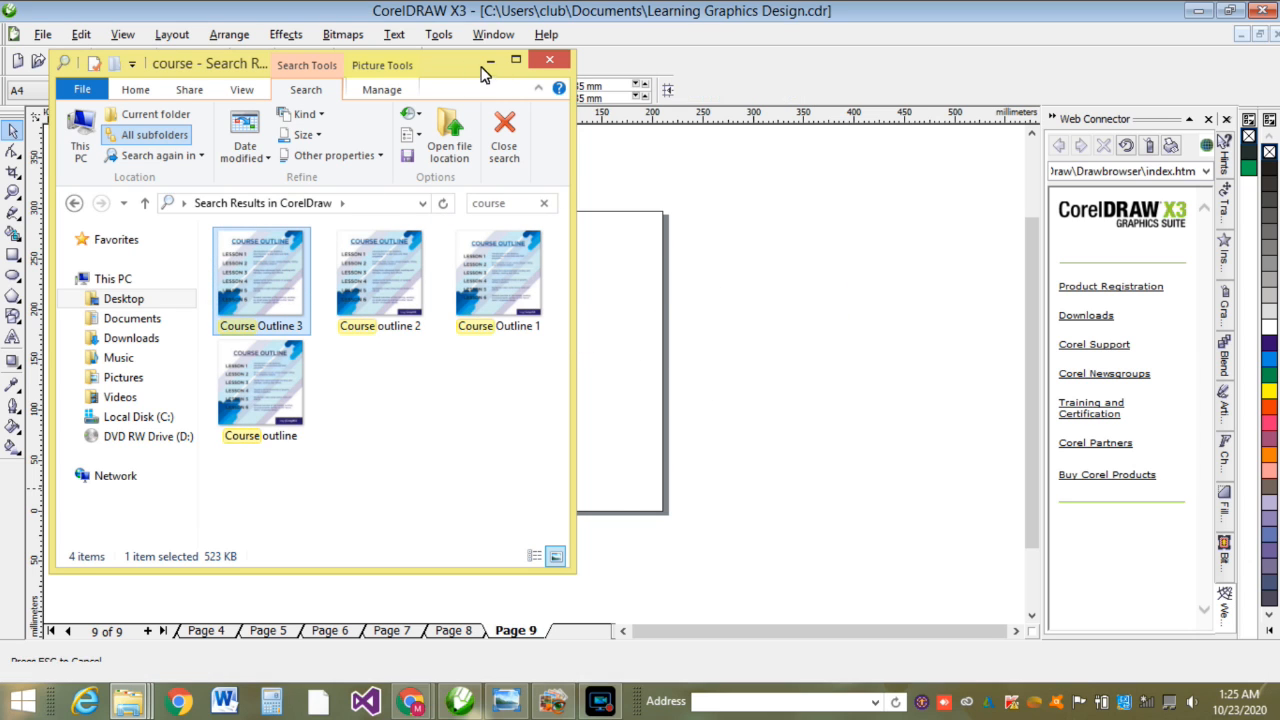
{"action": "left_click", "coordinate": [490, 62]}
{"action": "left_click_drag", "start_coordinate": [806, 404], "coordinate": [392, 376]}
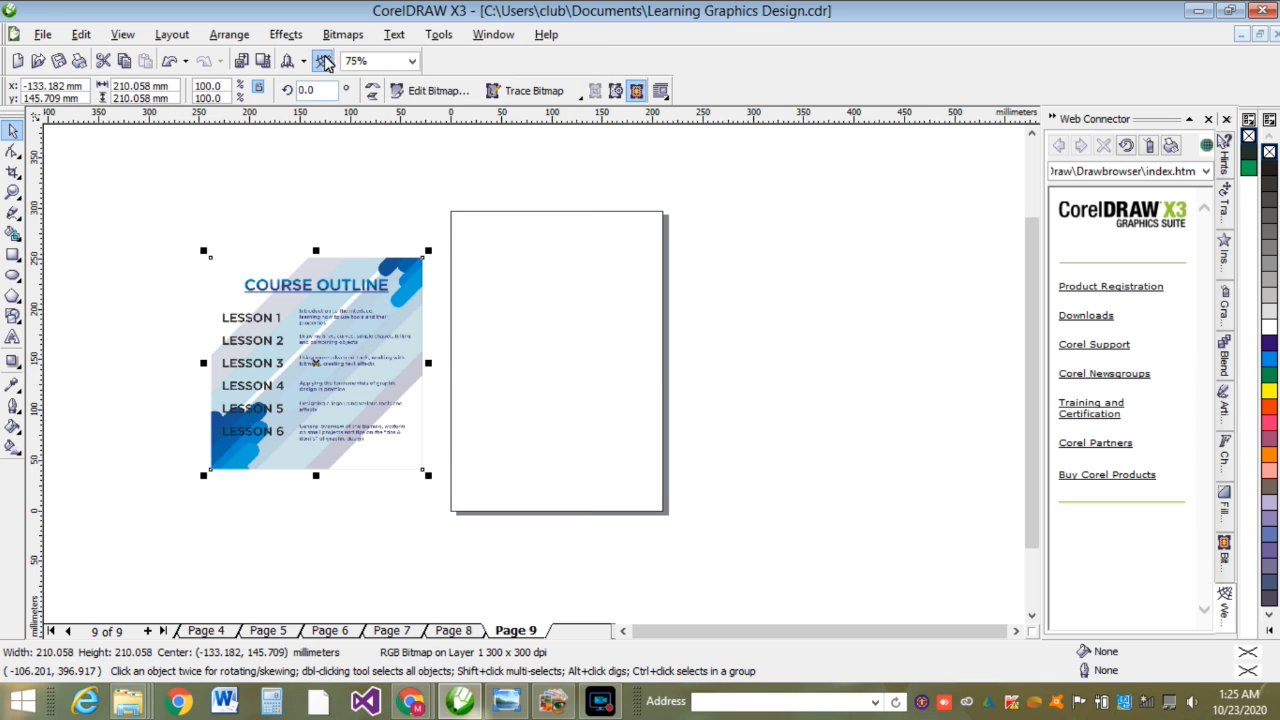
Step: Create a boundary around the course outline image and enlarge both together to about 234 mm square
{"action": "left_click", "coordinate": [286, 36]}
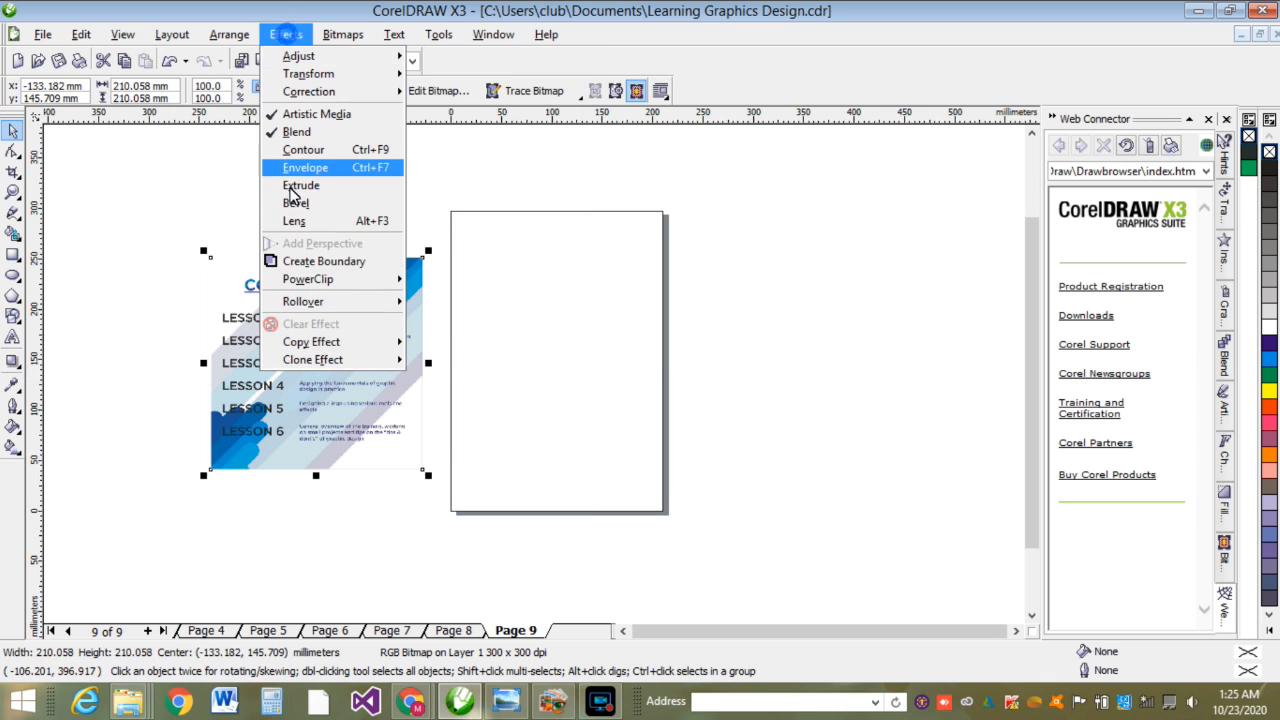
{"action": "left_click", "coordinate": [307, 262]}
{"action": "left_click", "coordinate": [249, 214]}
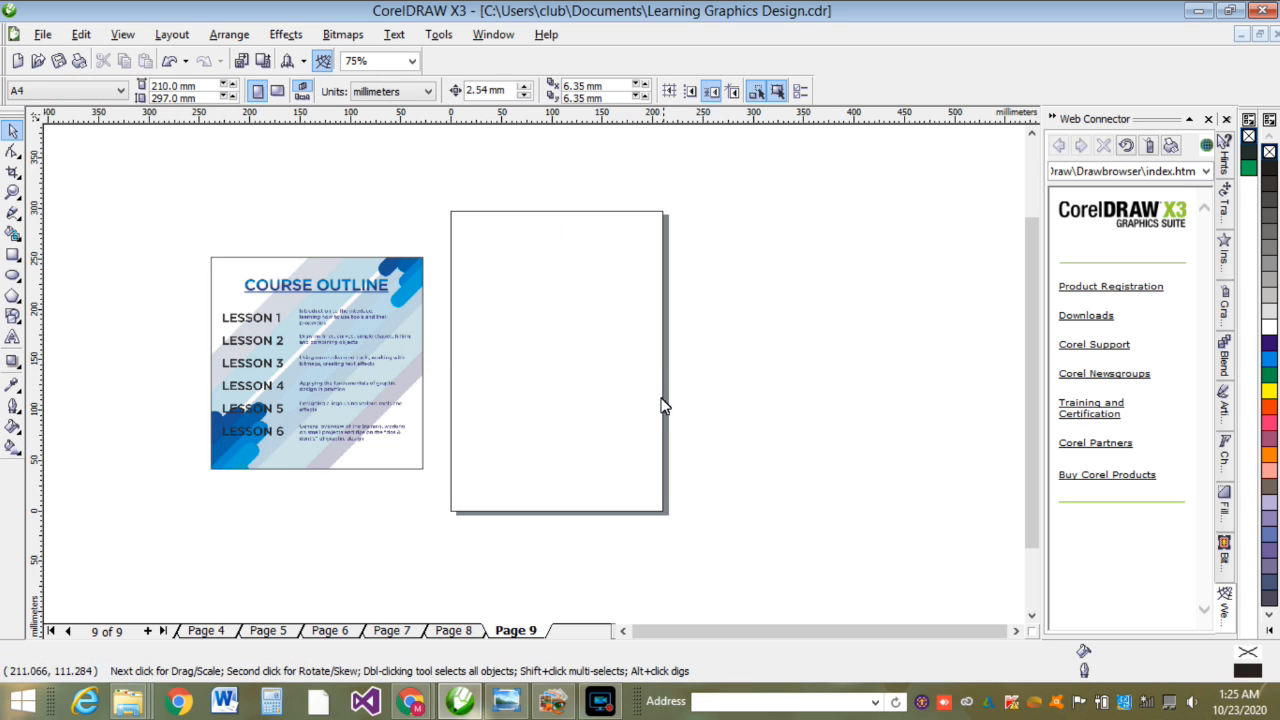
{"action": "left_click_drag", "start_coordinate": [183, 209], "coordinate": [441, 489]}
{"action": "left_click_drag", "start_coordinate": [403, 423], "coordinate": [379, 411]}
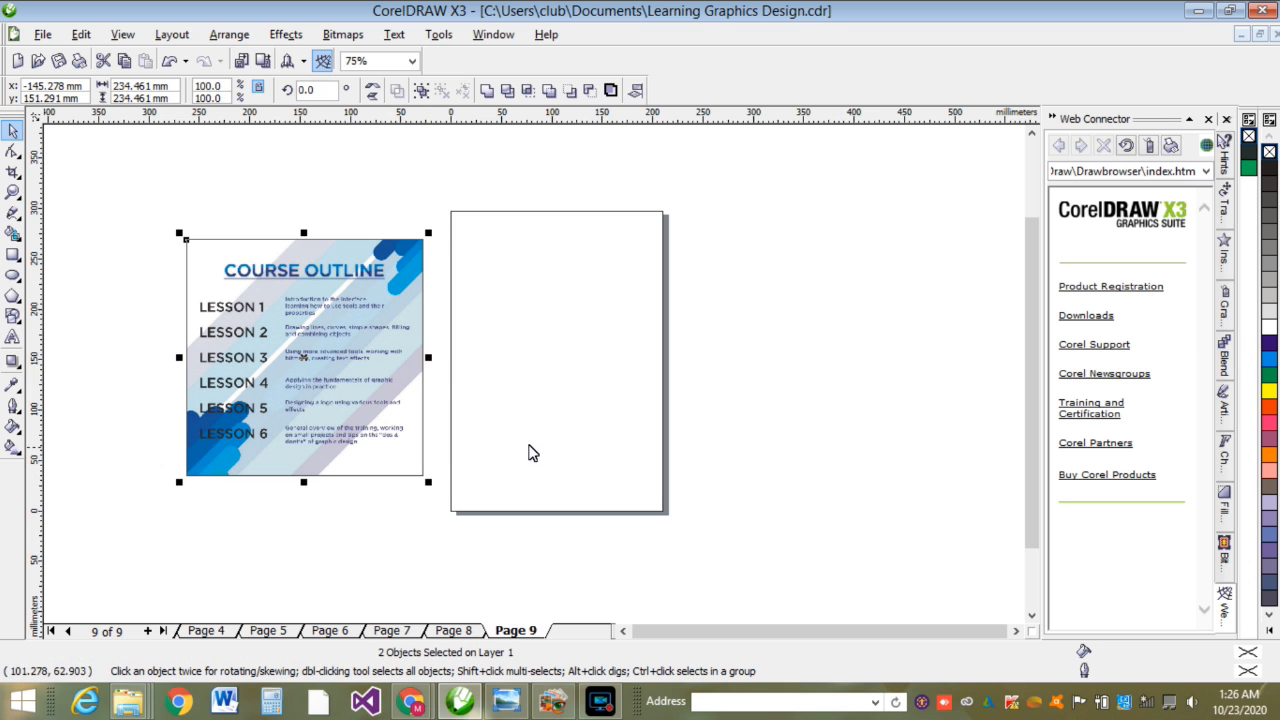
{"action": "left_click", "coordinate": [587, 437]}
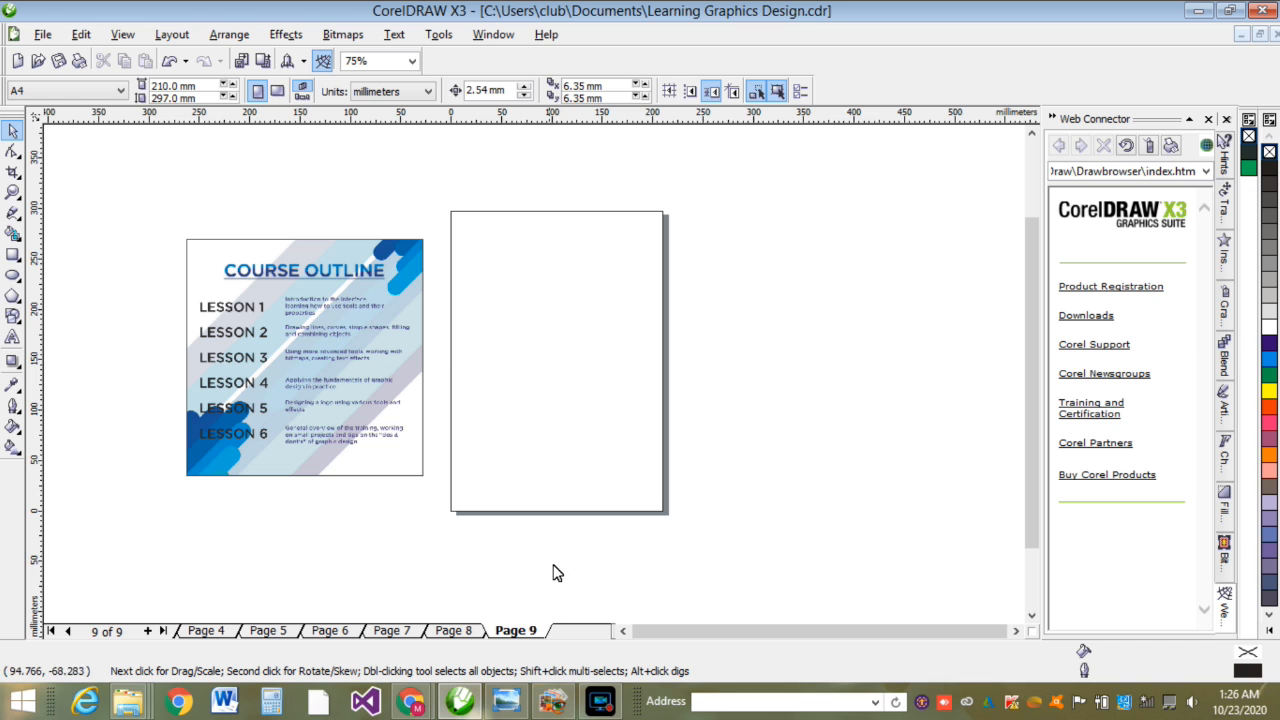
{"action": "left_click", "coordinate": [568, 700]}
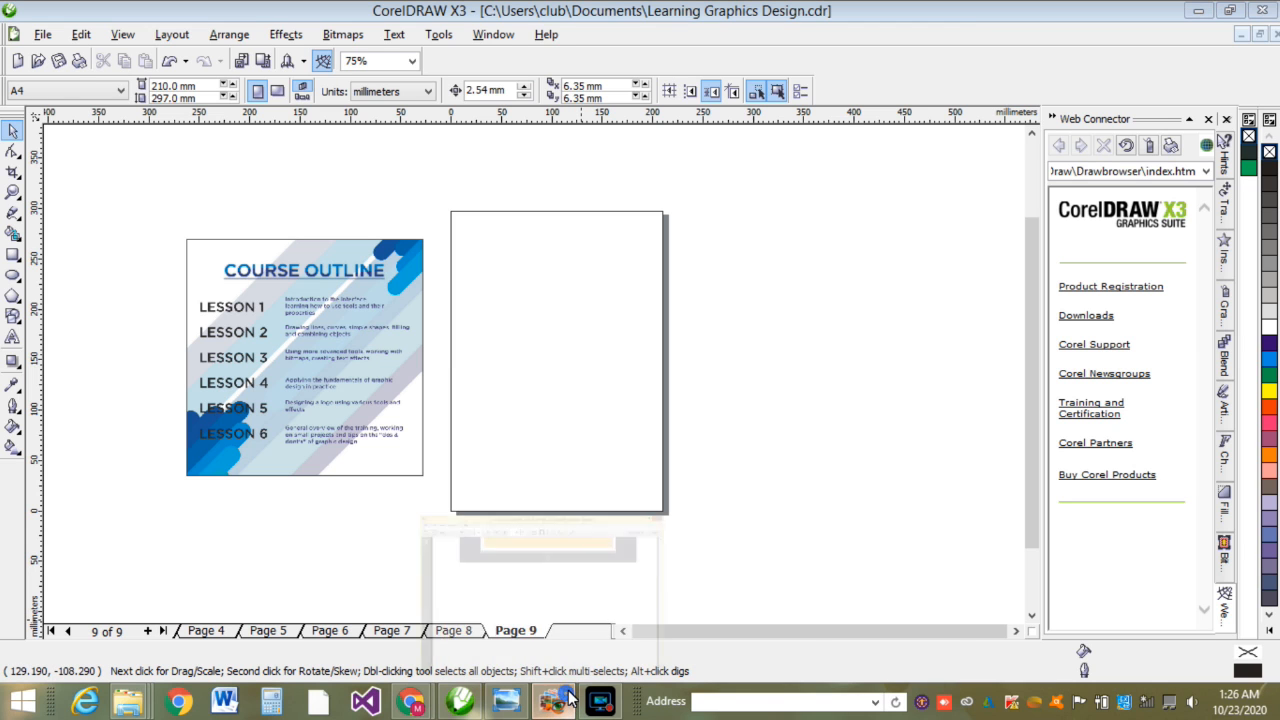
{"action": "left_click_drag", "start_coordinate": [971, 620], "coordinate": [968, 121]}
{"action": "left_click", "coordinate": [897, 40]}
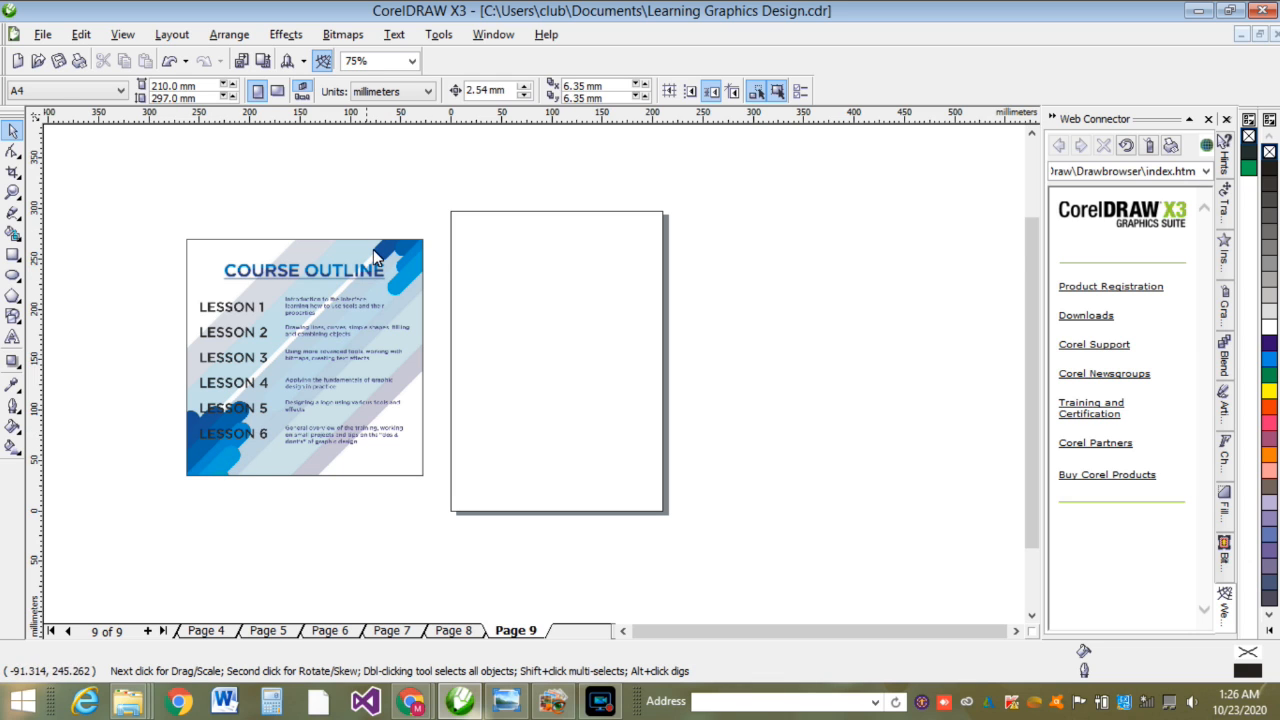
Step: Examine the course outline design up close, from its title through the six lesson headings and their descriptions
{"action": "scroll", "coordinate": [361, 326], "scroll_direction": "up", "scroll_amount": 1}
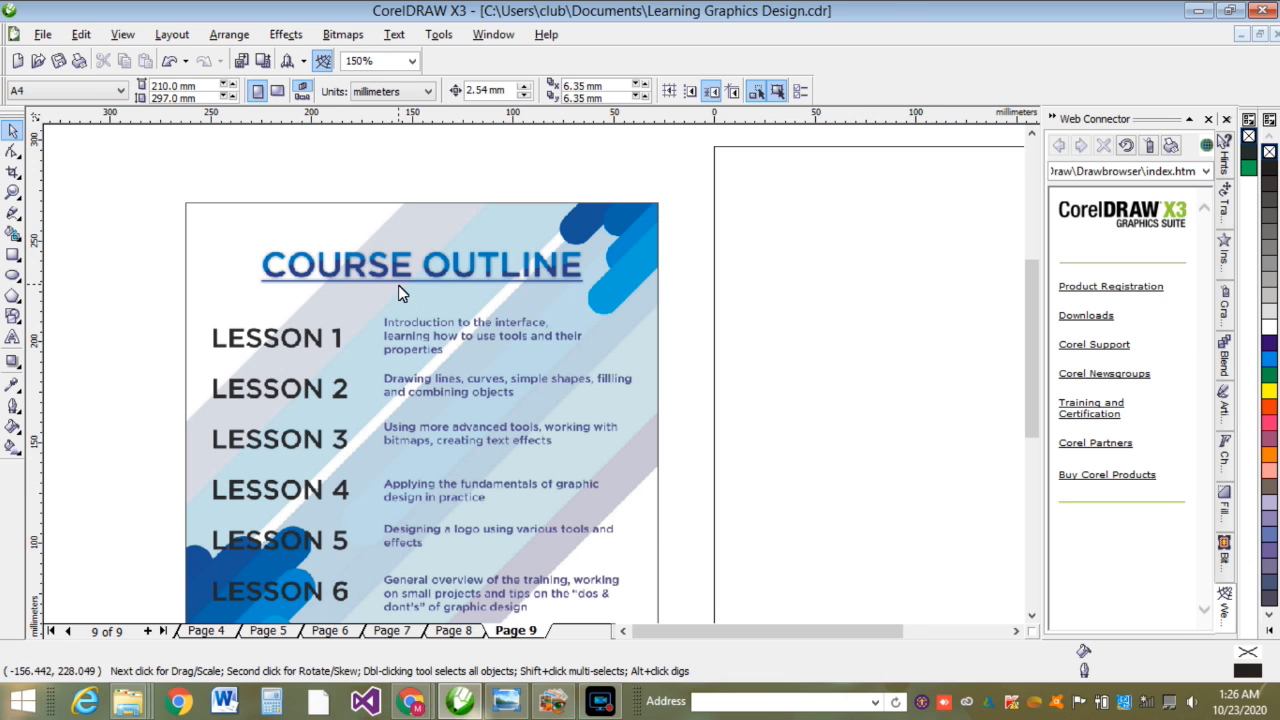
{"action": "scroll", "coordinate": [398, 285], "scroll_direction": "up", "scroll_amount": 1}
{"action": "scroll", "coordinate": [474, 307], "scroll_direction": "up", "scroll_amount": 1}
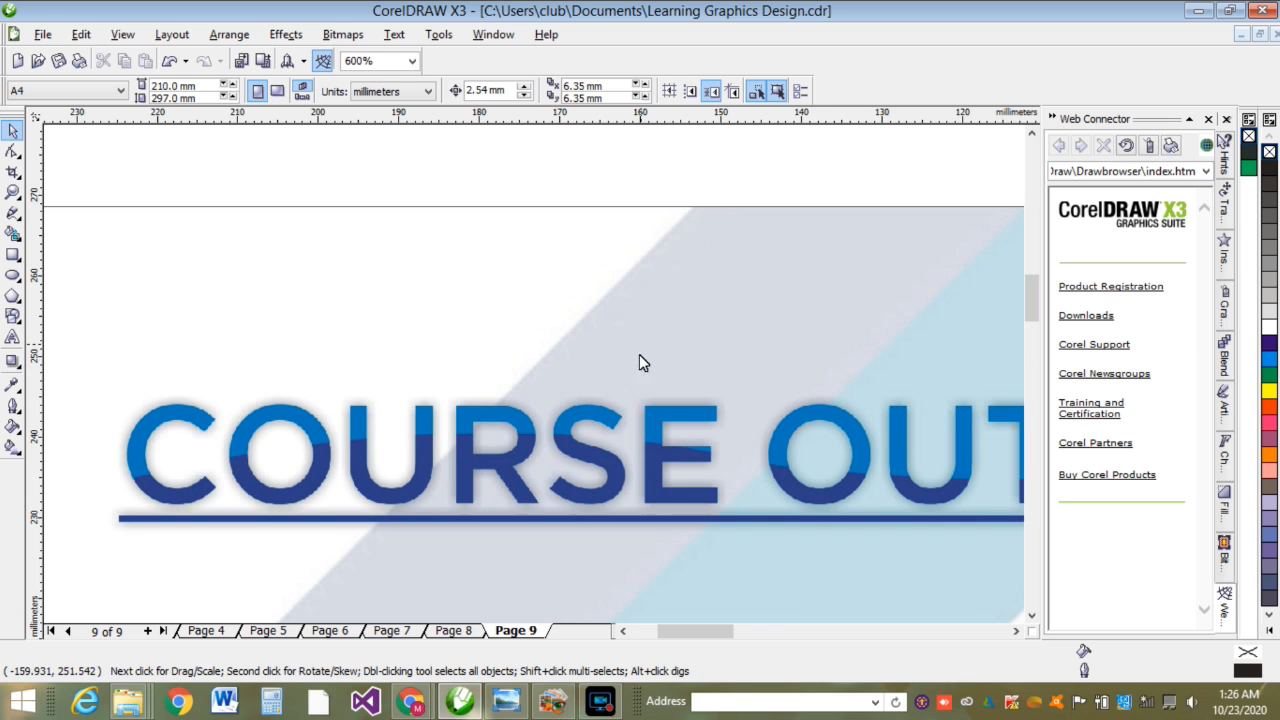
{"action": "scroll", "coordinate": [535, 375], "scroll_direction": "down", "scroll_amount": 1}
{"action": "scroll", "coordinate": [535, 375], "scroll_direction": "down", "scroll_amount": 2}
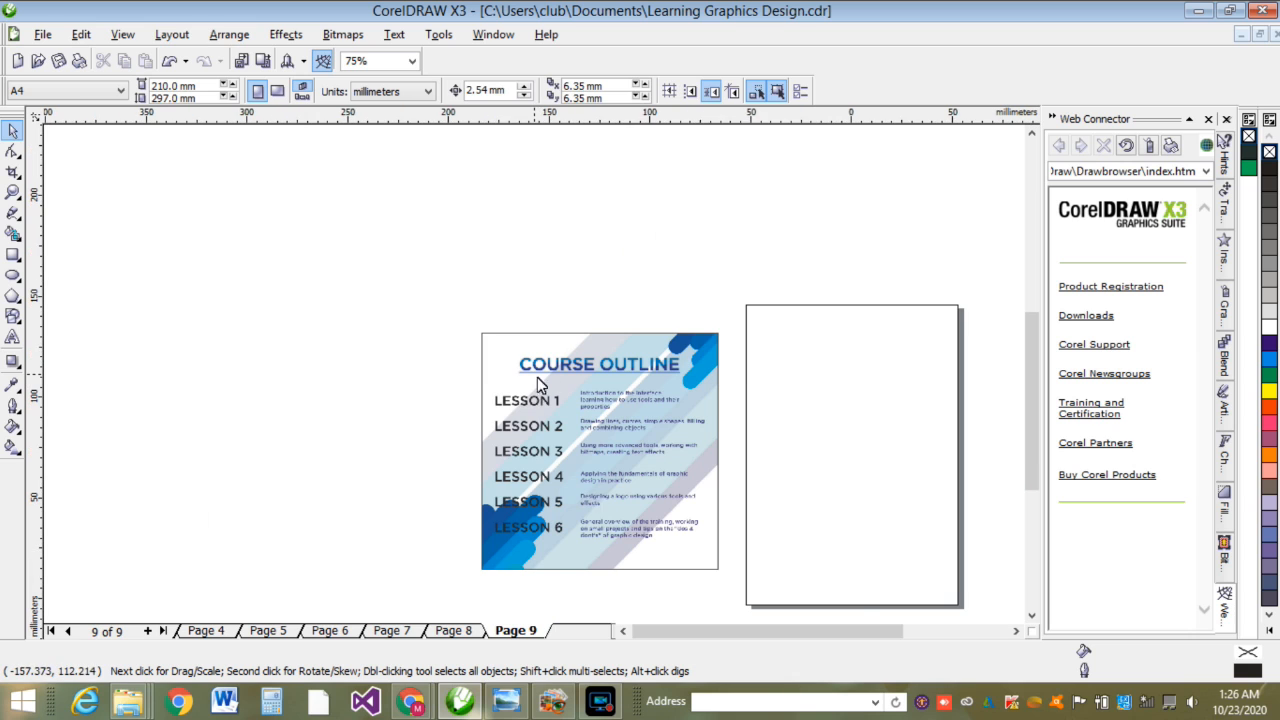
{"action": "scroll", "coordinate": [583, 378], "scroll_direction": "up", "scroll_amount": 1}
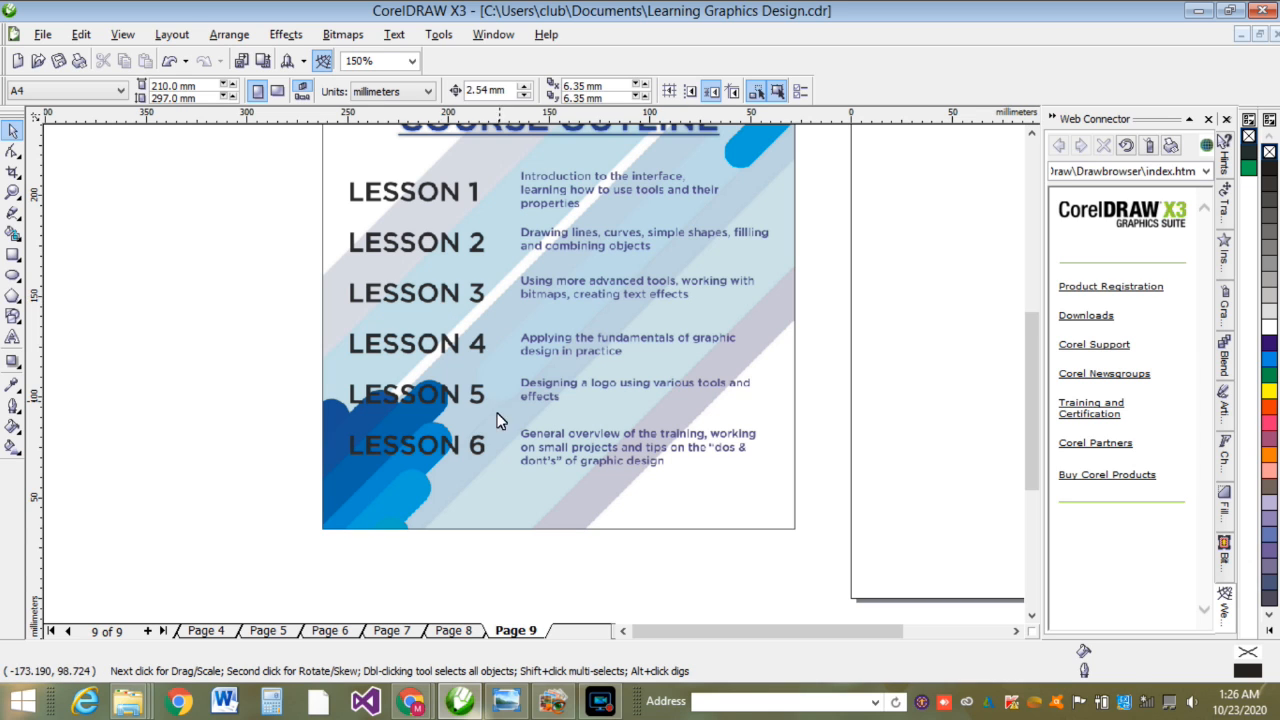
{"action": "scroll", "coordinate": [506, 401], "scroll_direction": "down", "scroll_amount": 1}
{"action": "scroll", "coordinate": [575, 404], "scroll_direction": "up", "scroll_amount": 1}
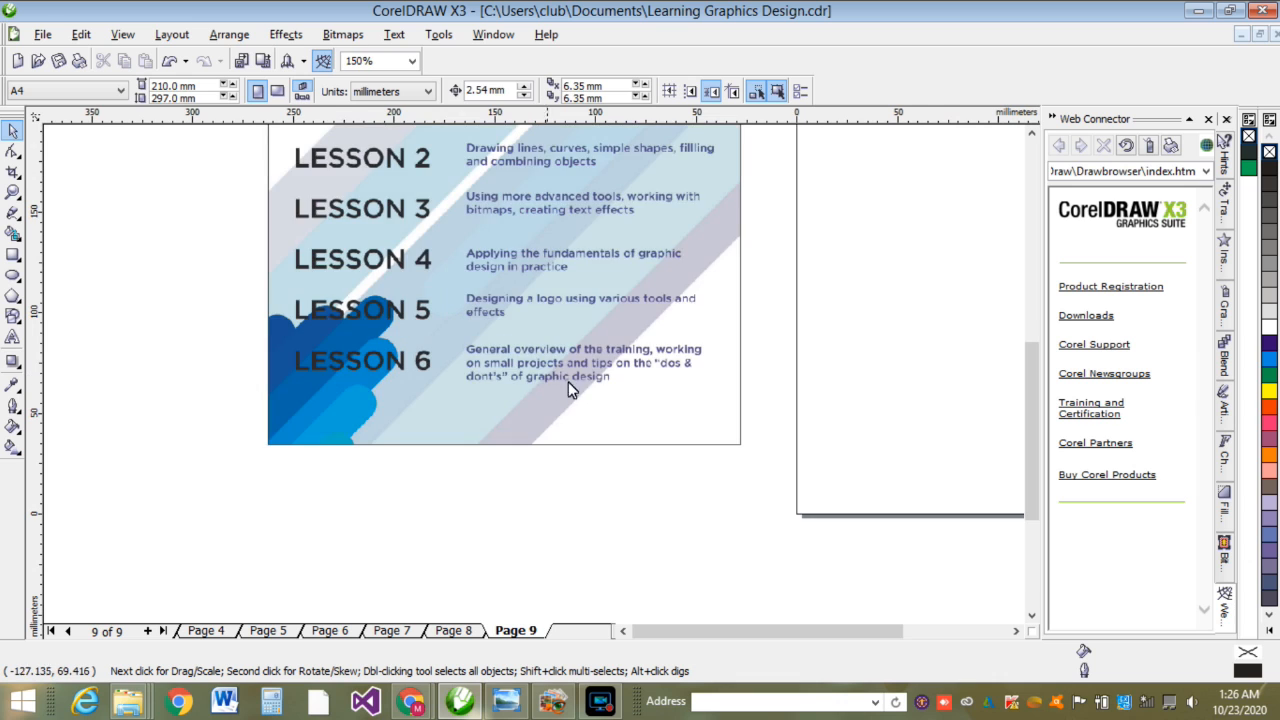
{"action": "scroll", "coordinate": [570, 390], "scroll_direction": "down", "scroll_amount": 1}
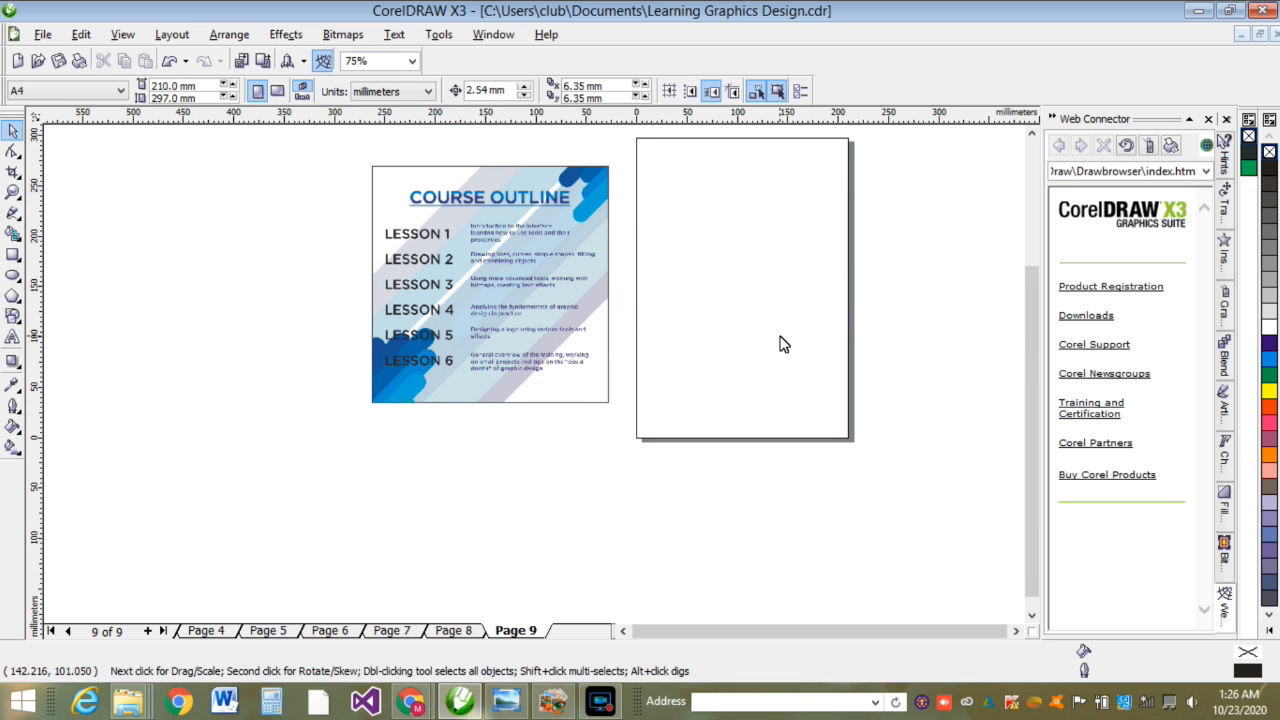
{"action": "scroll", "coordinate": [783, 344], "scroll_direction": "down", "scroll_amount": 1}
{"action": "scroll", "coordinate": [524, 360], "scroll_direction": "up", "scroll_amount": 1}
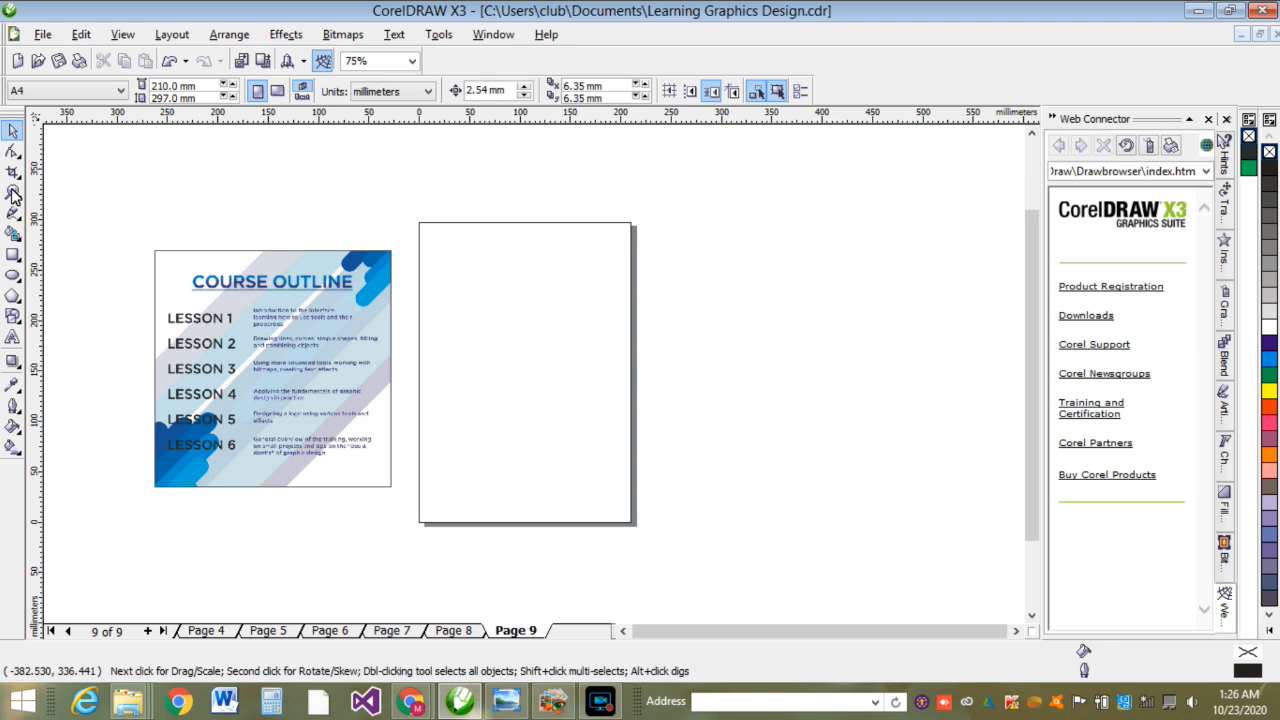
Step: Draw a rectangle about 210 mm wide and 207 mm high across the full width of page 9
{"action": "left_click", "coordinate": [13, 254]}
{"action": "left_click_drag", "start_coordinate": [420, 270], "coordinate": [630, 478]}
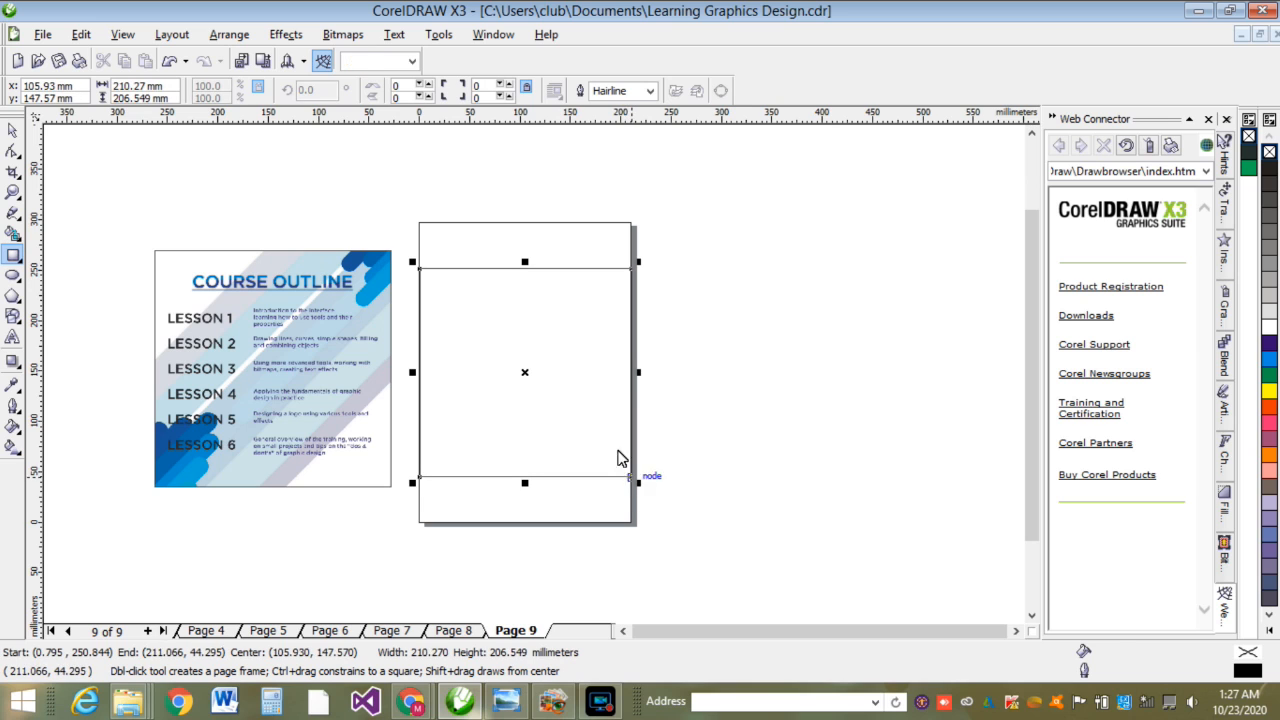
{"action": "left_click", "coordinate": [12, 130]}
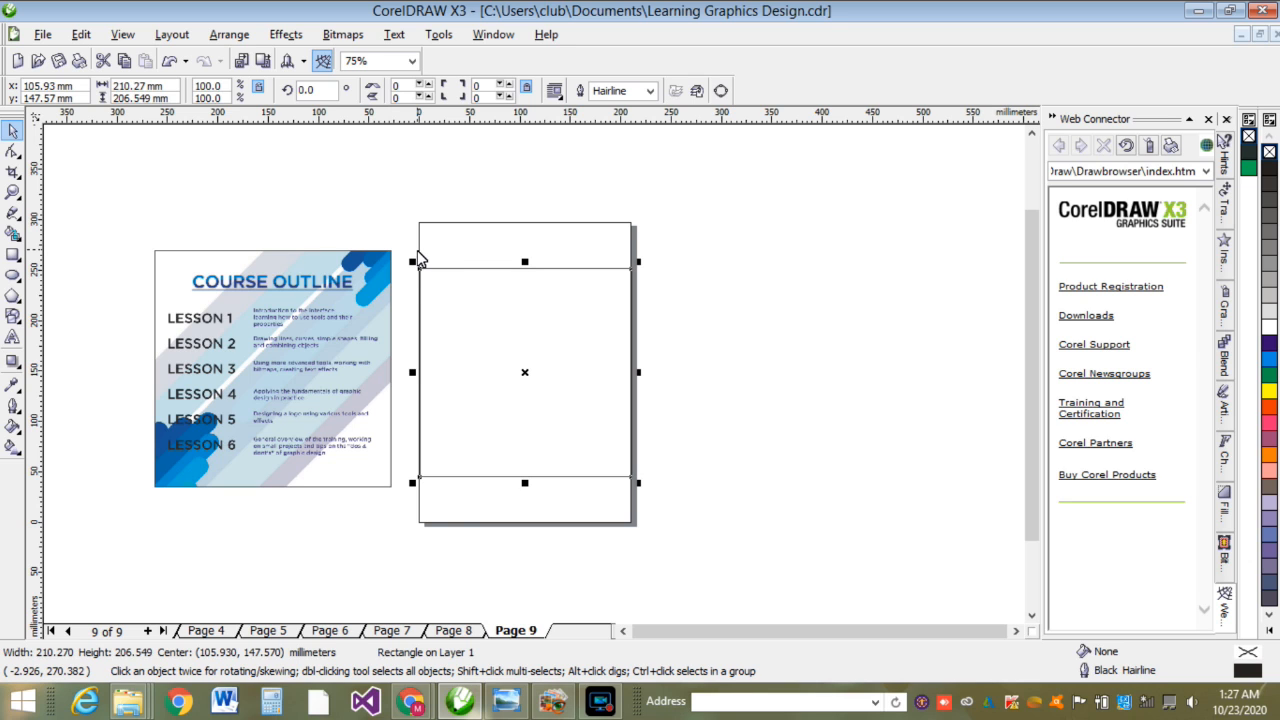
Step: Look at the orange juice design on page 8 and return to page 9
{"action": "left_click", "coordinate": [460, 631]}
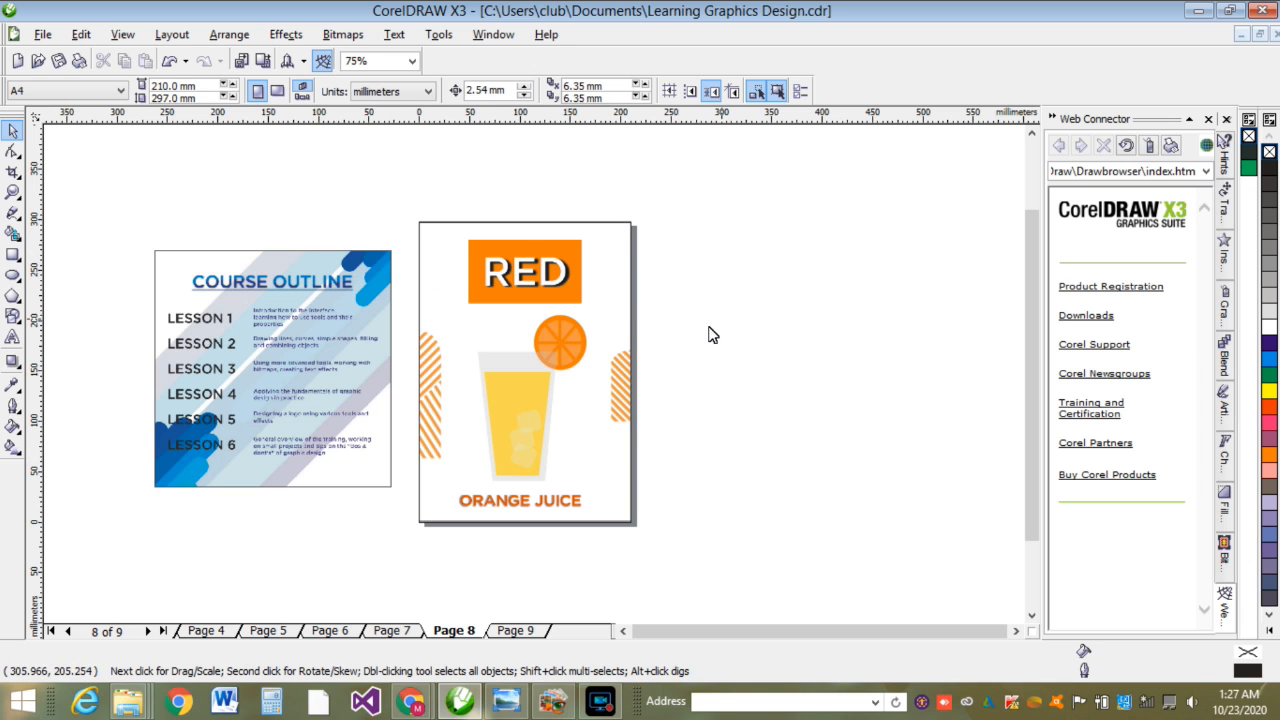
{"action": "left_click", "coordinate": [515, 631]}
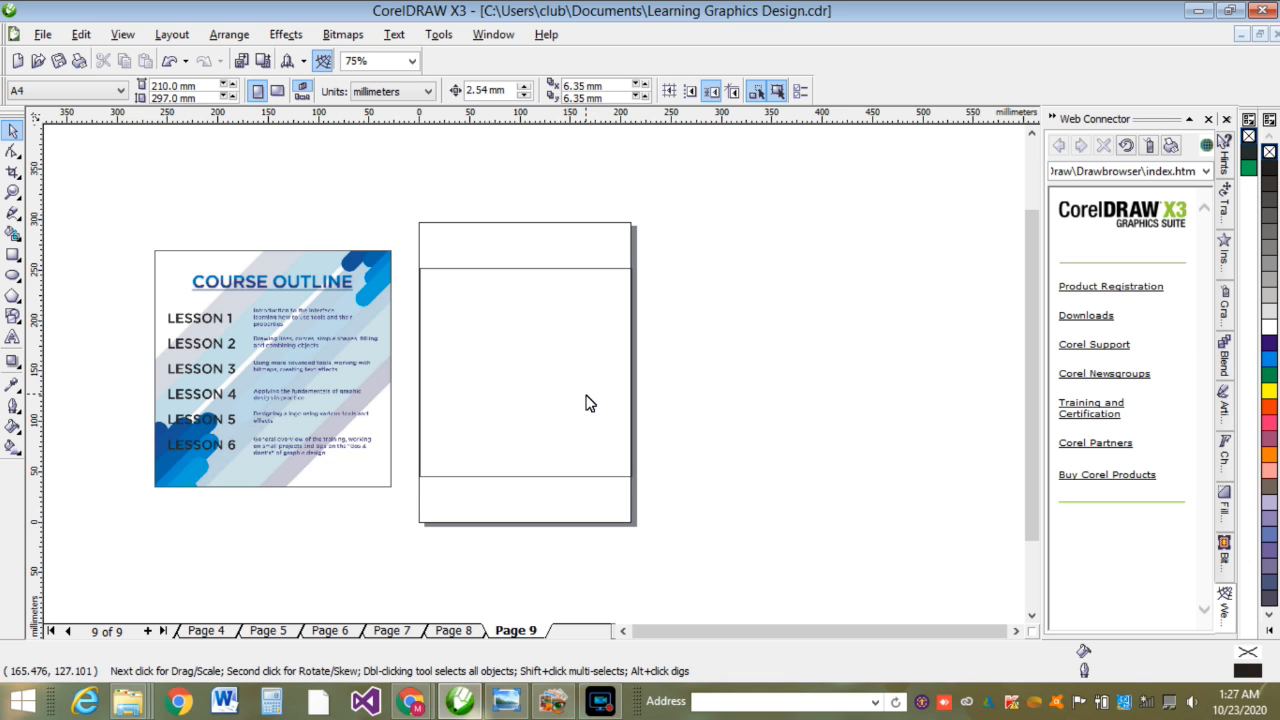
Step: Move the rectangle off the page into the empty area to its right and deselect it
{"action": "left_click", "coordinate": [541, 400]}
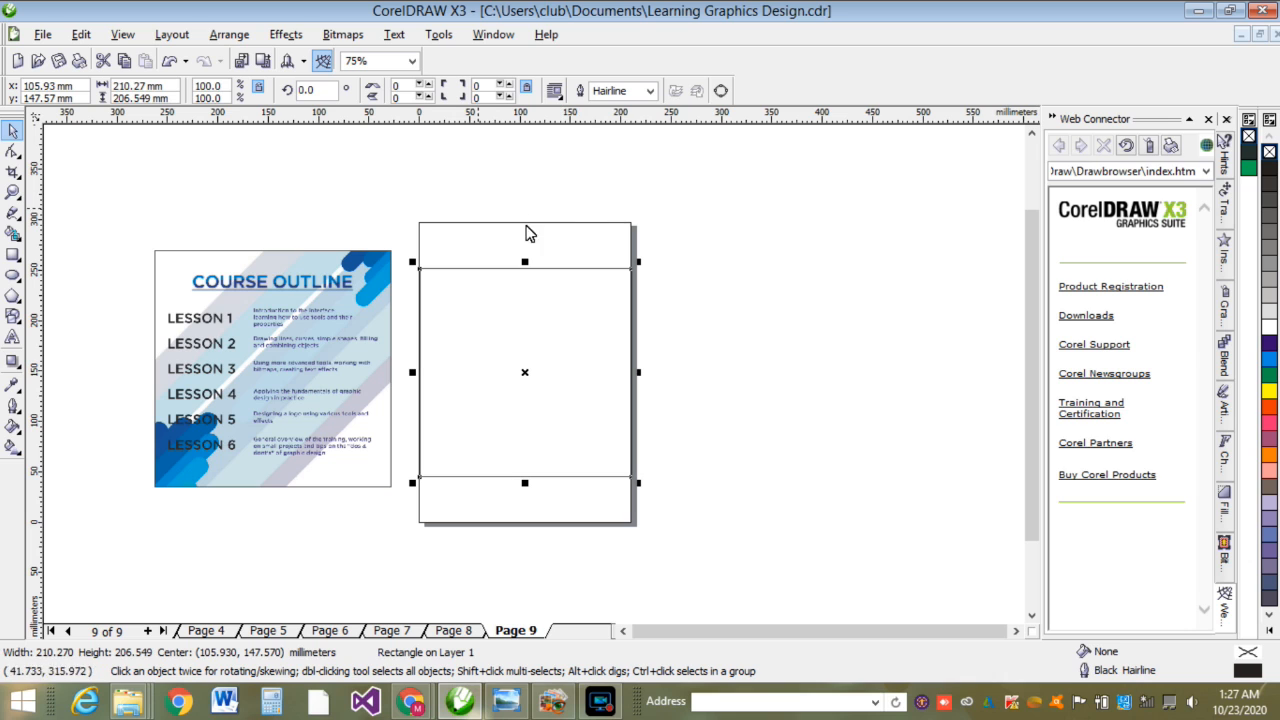
{"action": "left_click_drag", "start_coordinate": [500, 330], "coordinate": [762, 362]}
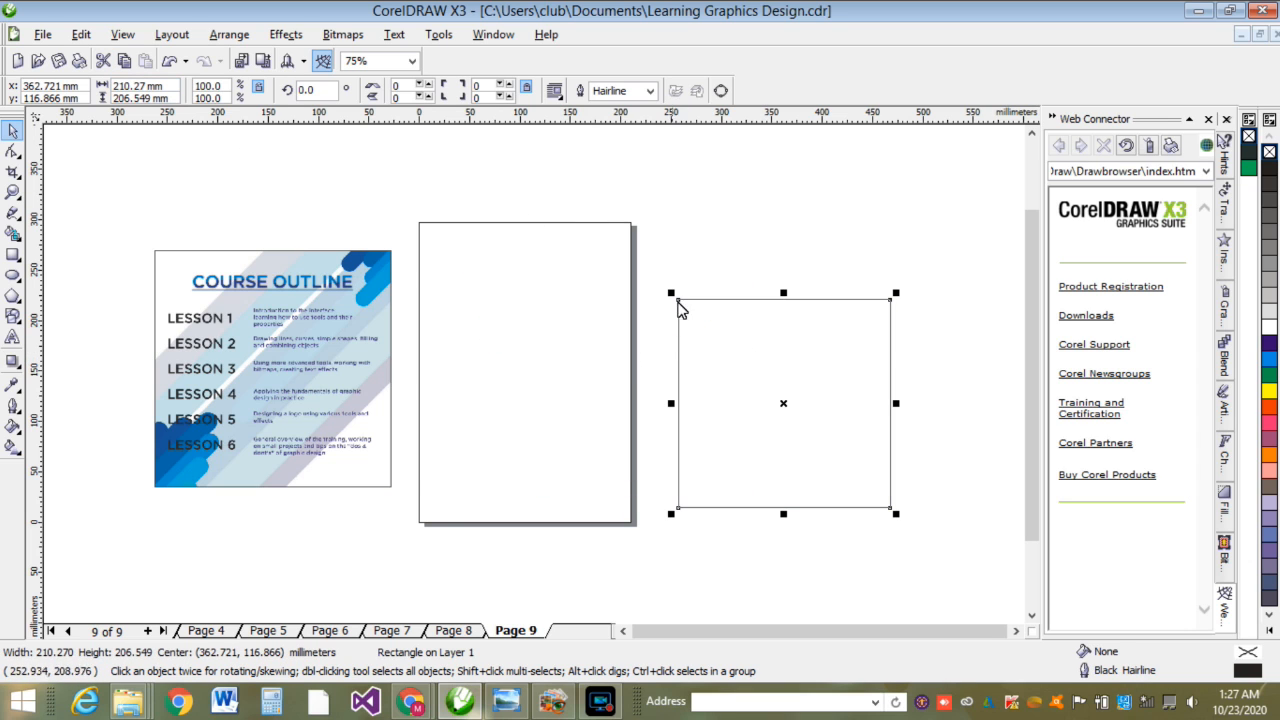
{"action": "left_click", "coordinate": [520, 271]}
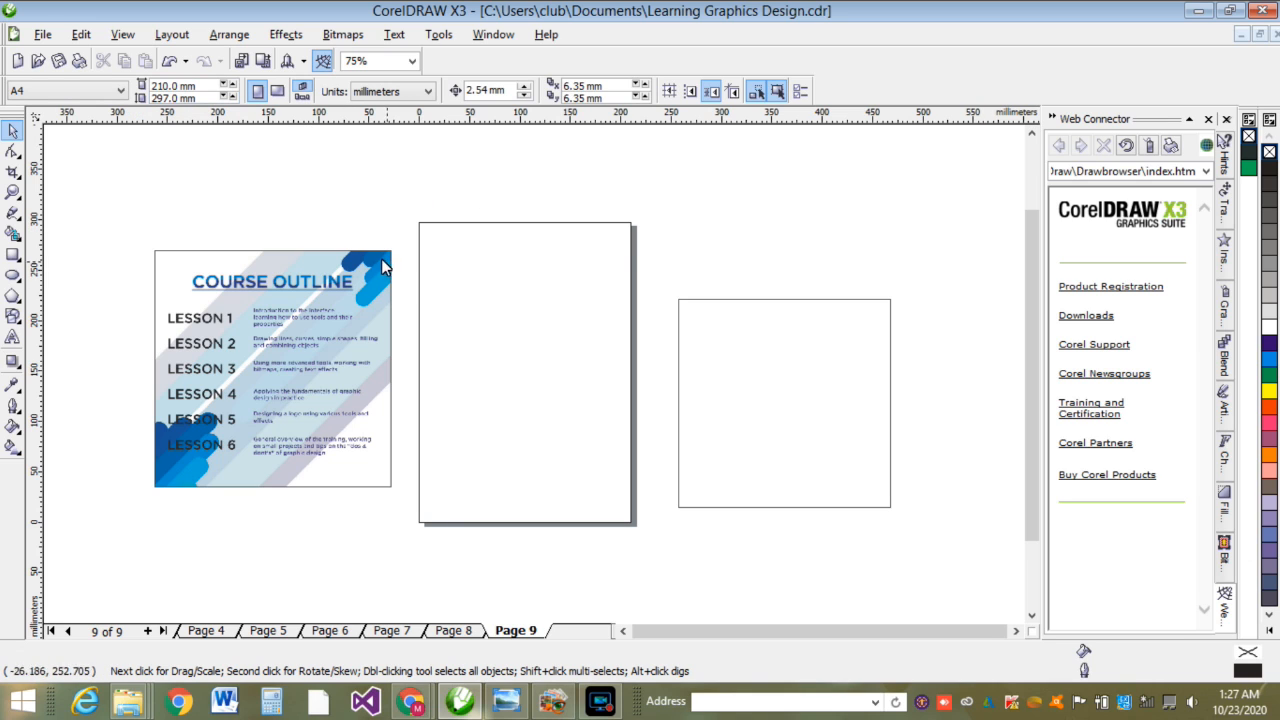
Step: Resize the rectangle beside the page to 210 mm wide and 210 mm high
{"action": "left_click", "coordinate": [851, 343]}
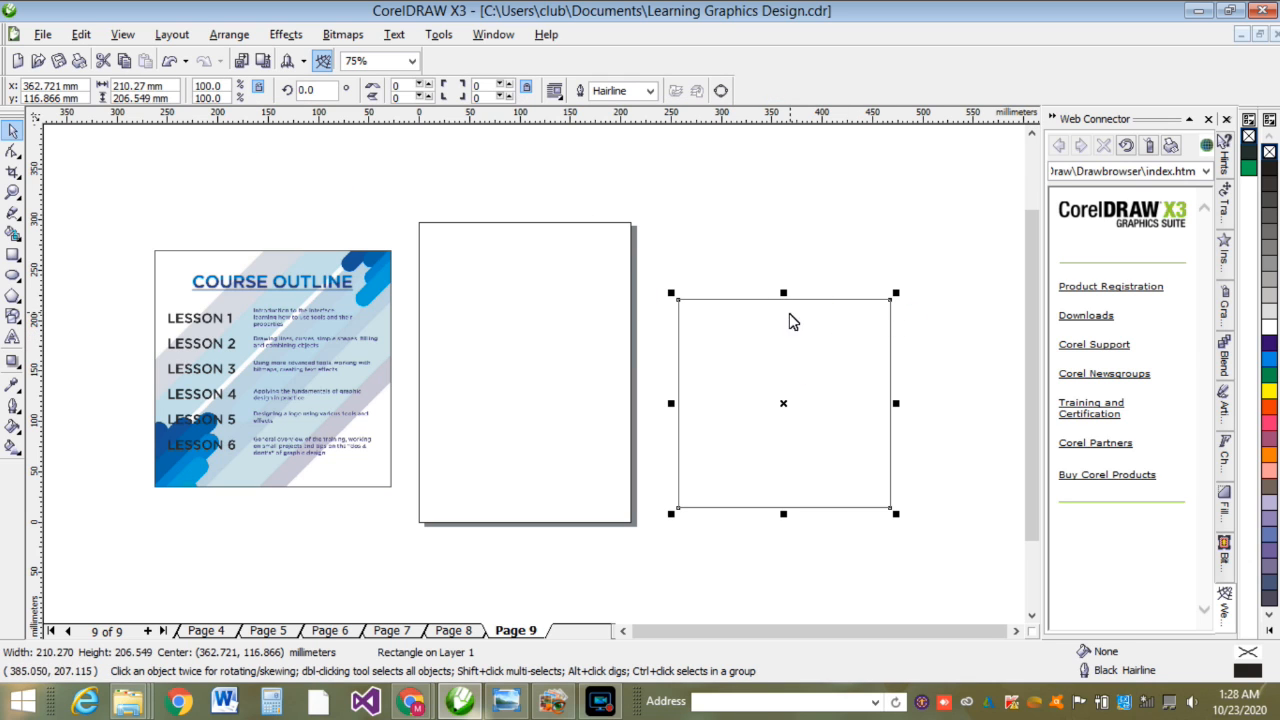
{"action": "double_click", "coordinate": [165, 86]}
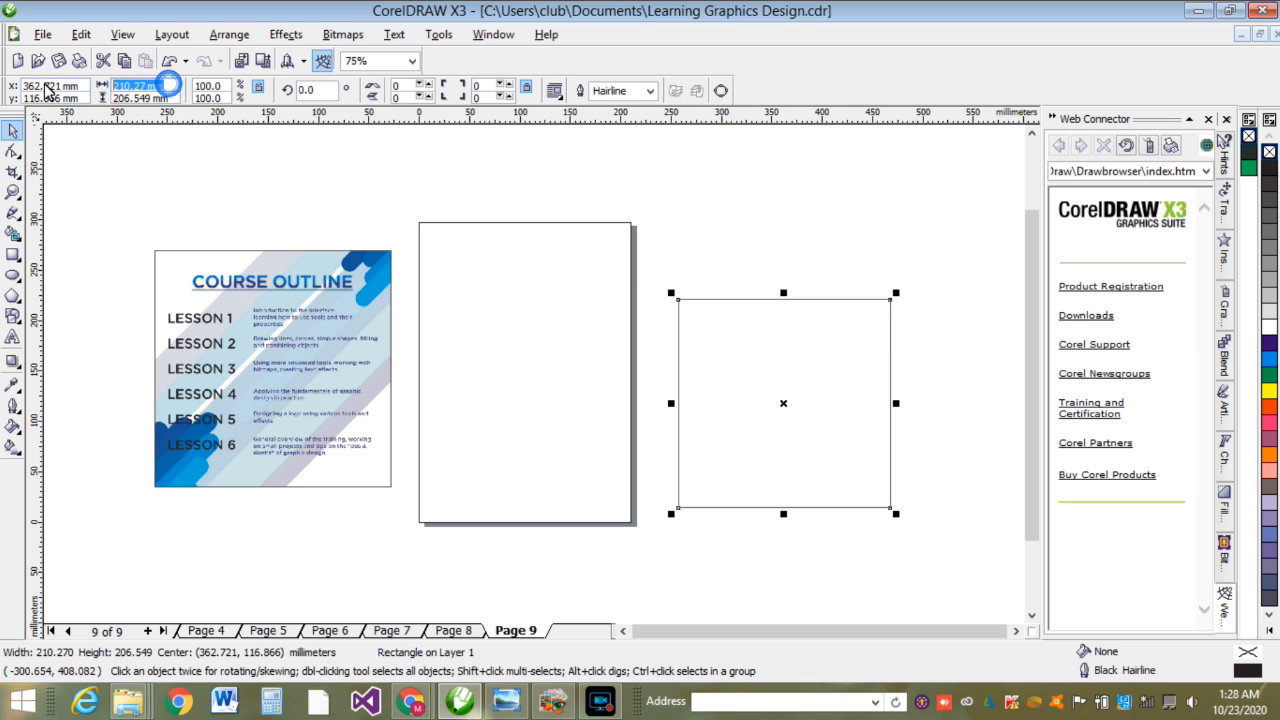
{"action": "type", "text": "210"}
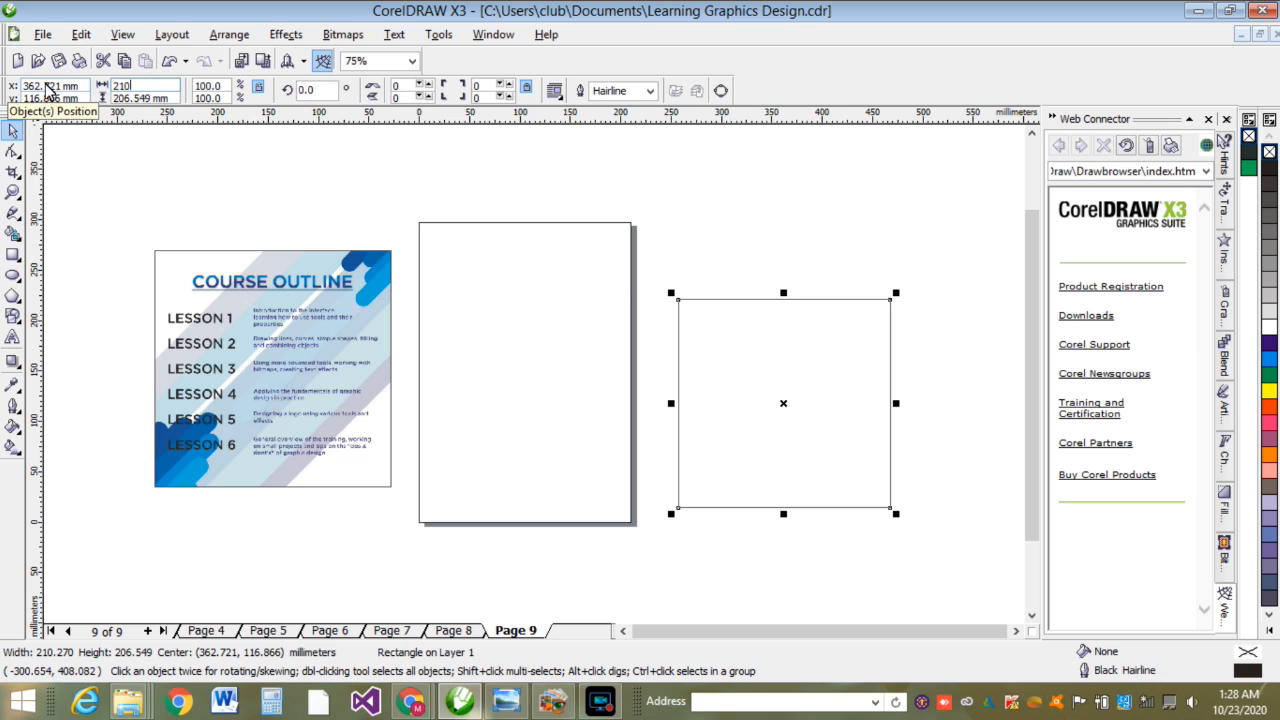
{"action": "double_click", "coordinate": [165, 98]}
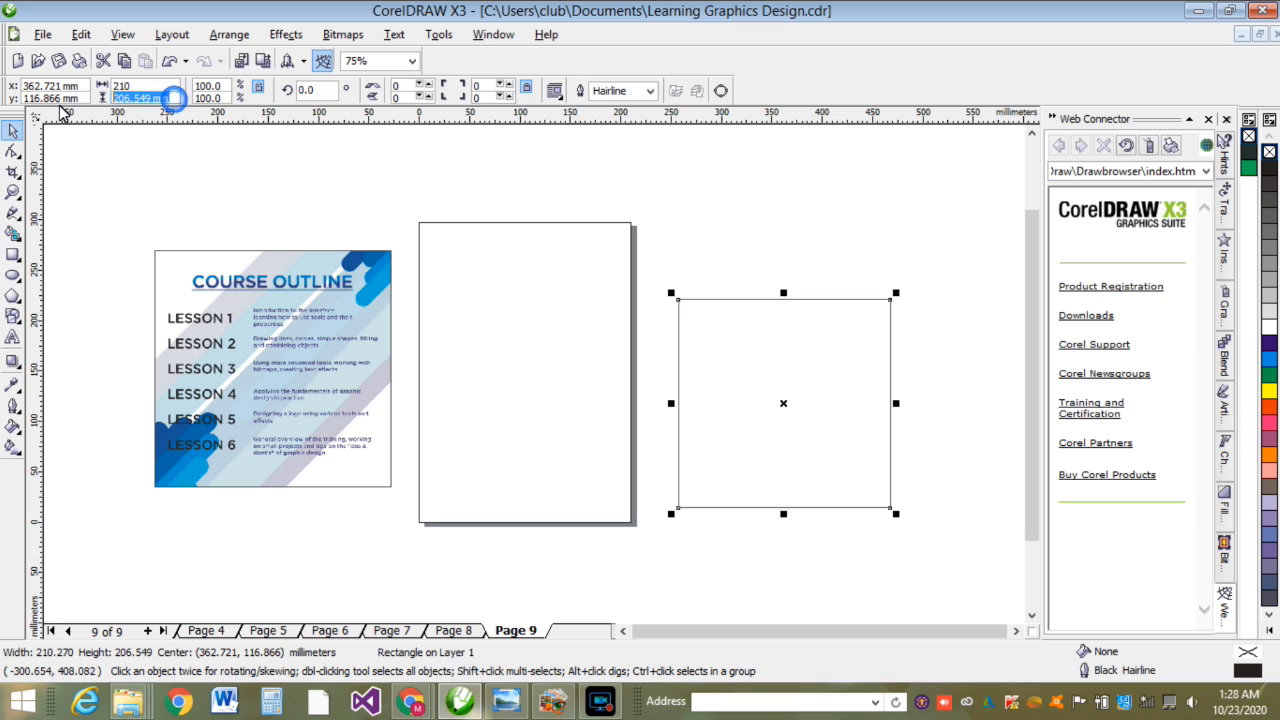
{"action": "type", "text": "21"}
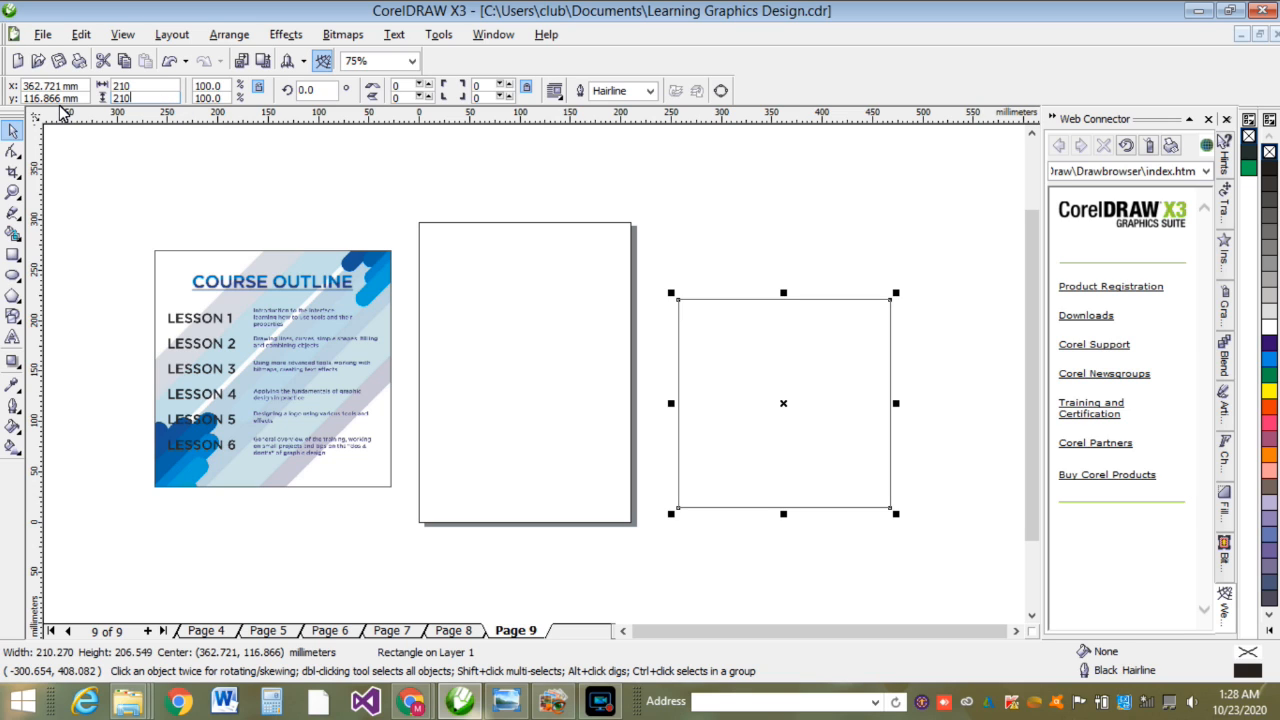
{"action": "type", "text": "0"}
{"action": "key", "text": "Return"}
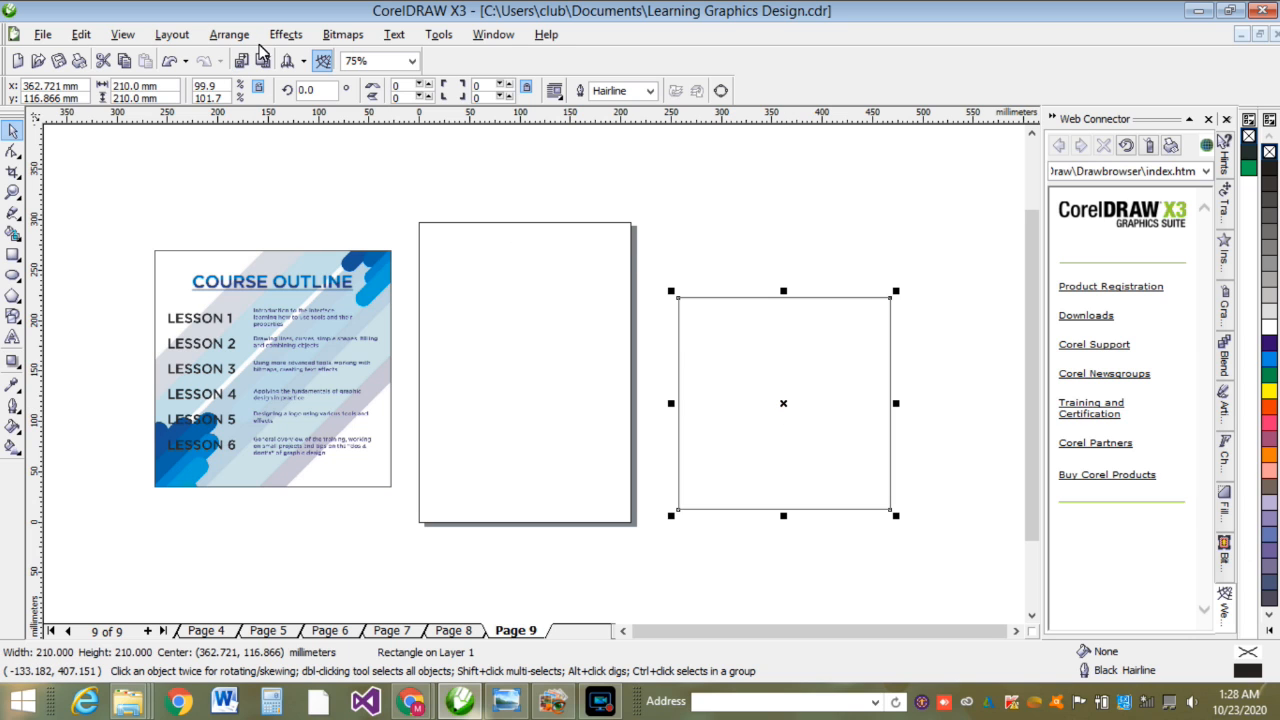
Step: Center the 210 mm square on page 9 and deselect it
{"action": "left_click", "coordinate": [234, 38]}
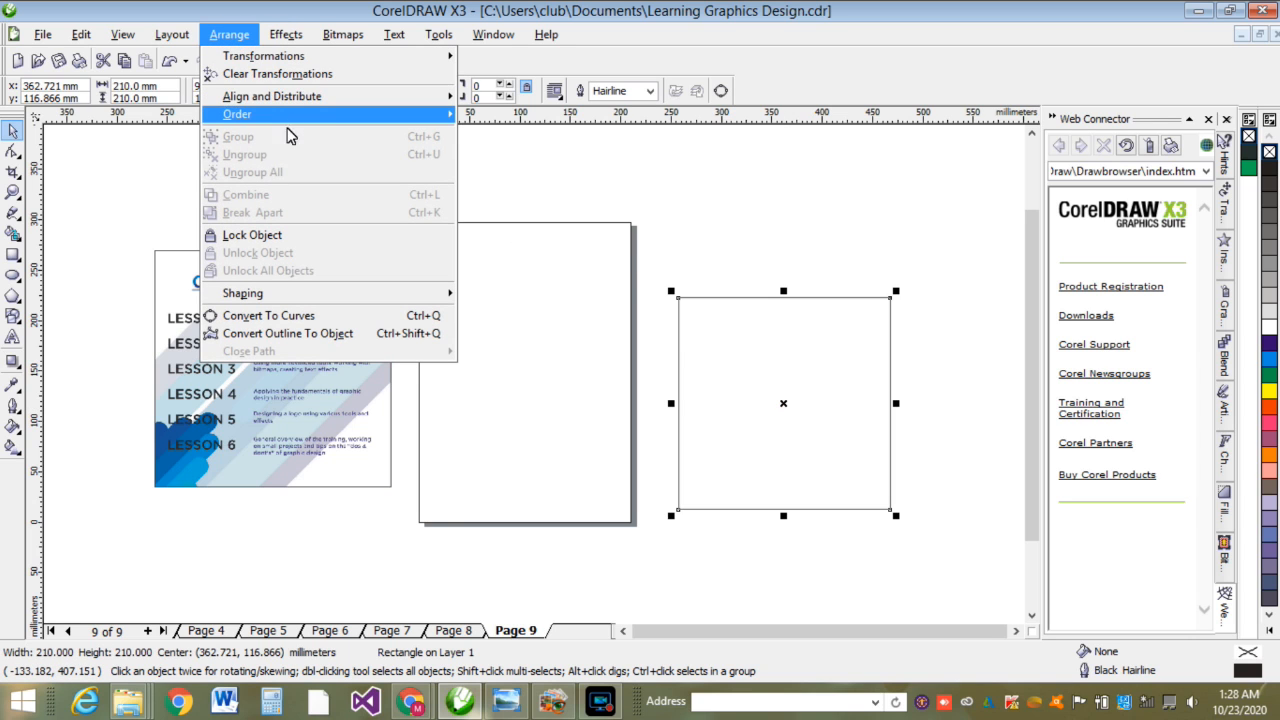
{"action": "mouse_move", "coordinate": [340, 98]}
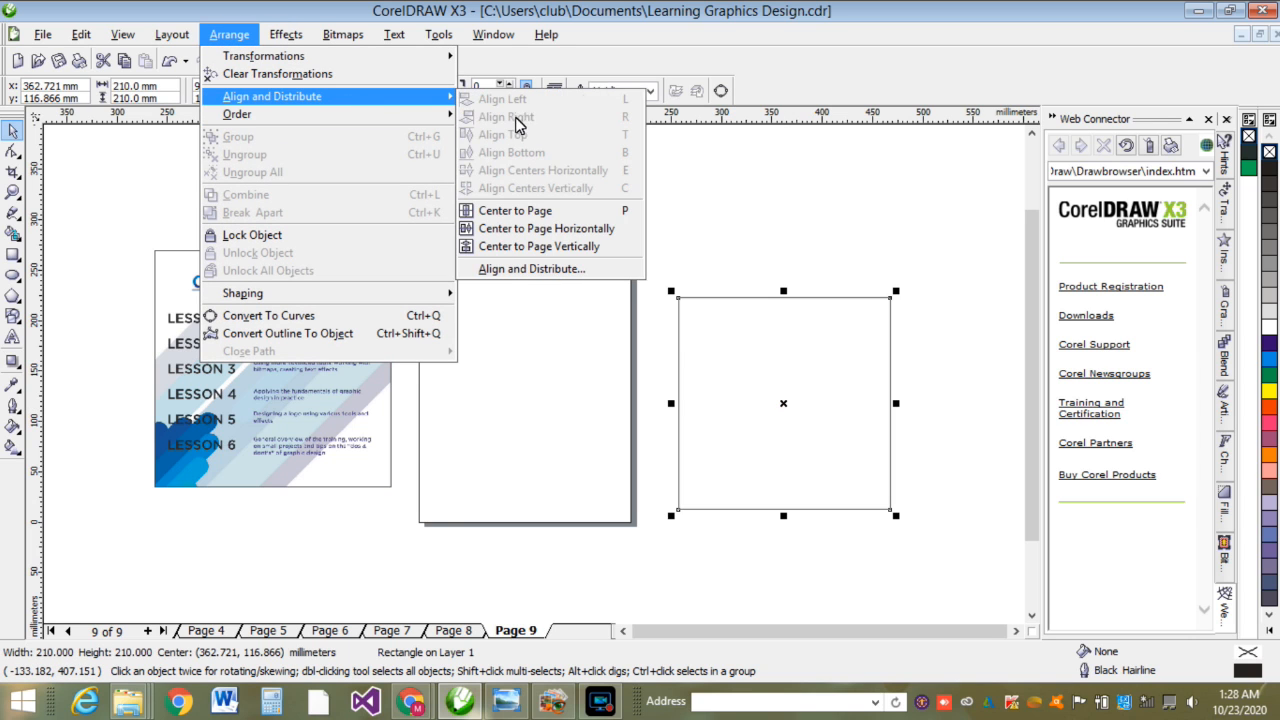
{"action": "left_click", "coordinate": [566, 210]}
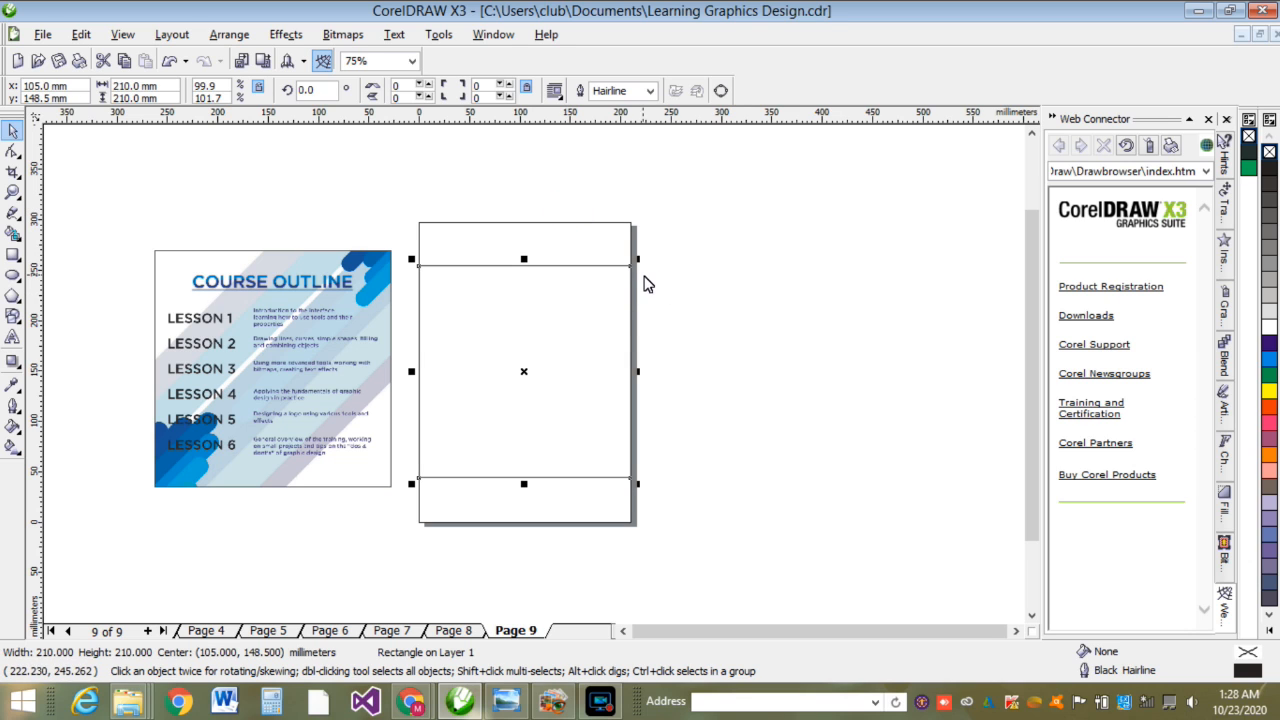
{"action": "left_click", "coordinate": [761, 390]}
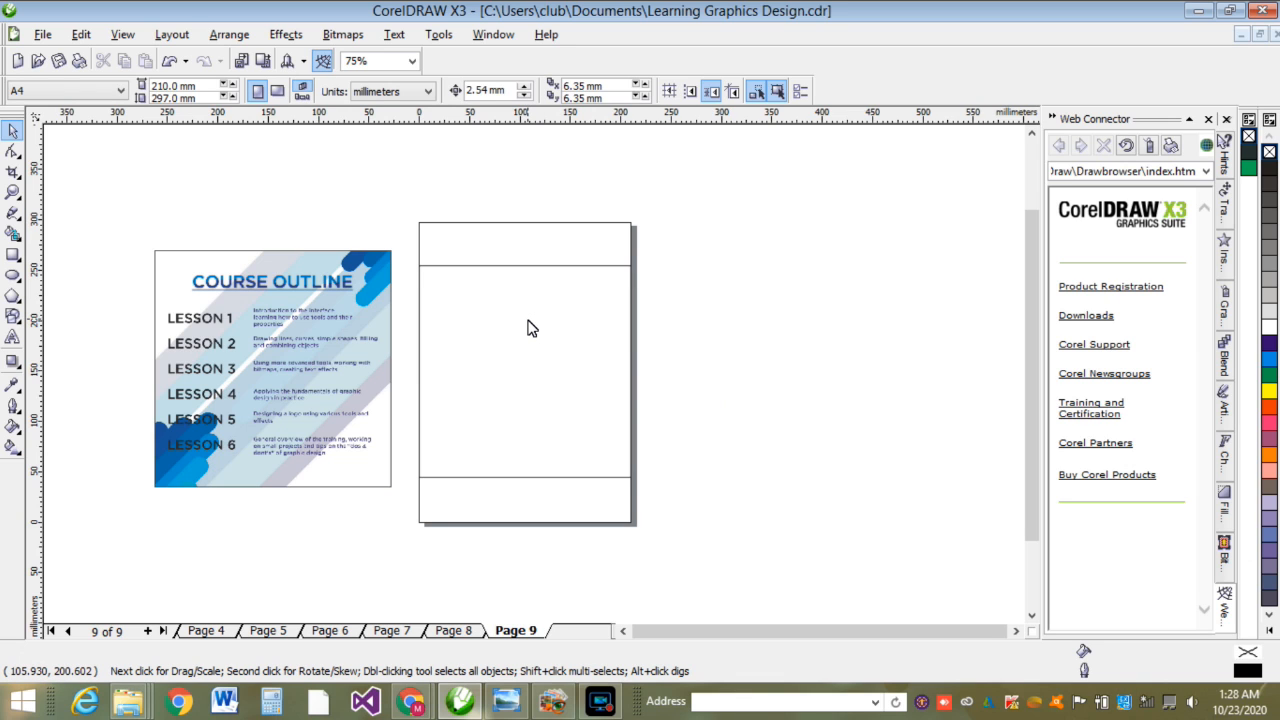
{"action": "left_click", "coordinate": [356, 335]}
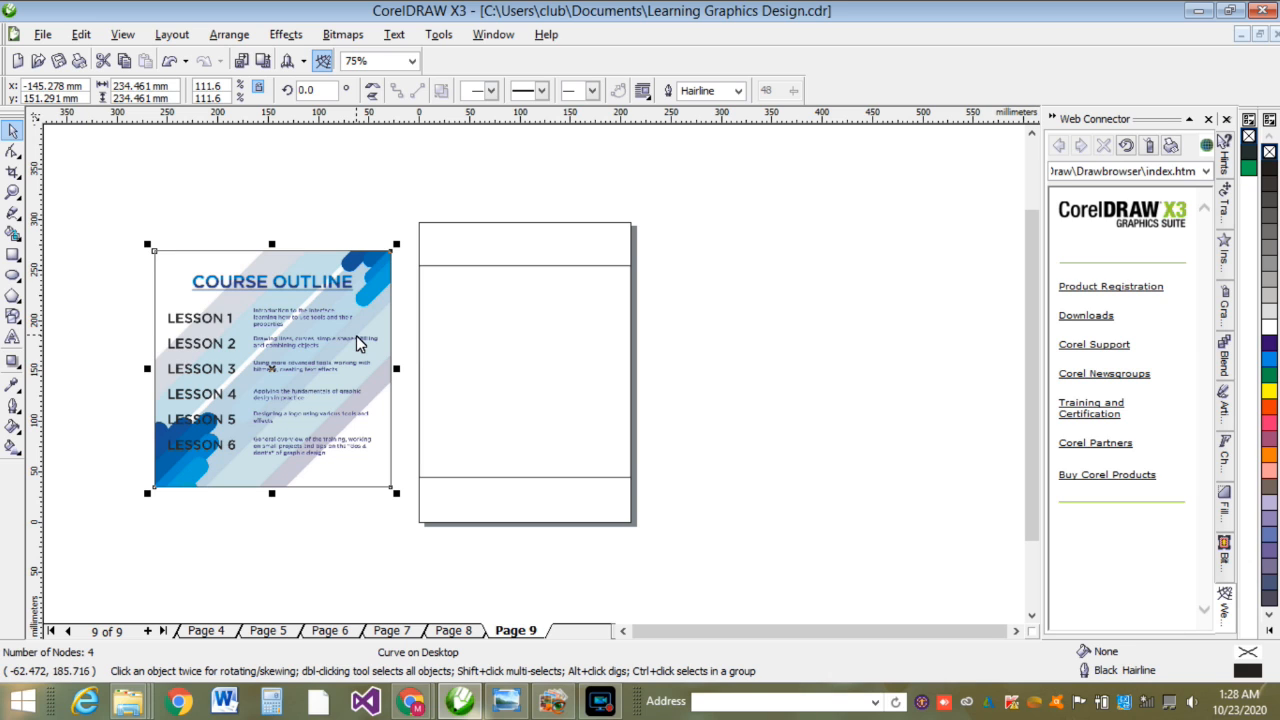
{"action": "key", "text": "ctrl+d"}
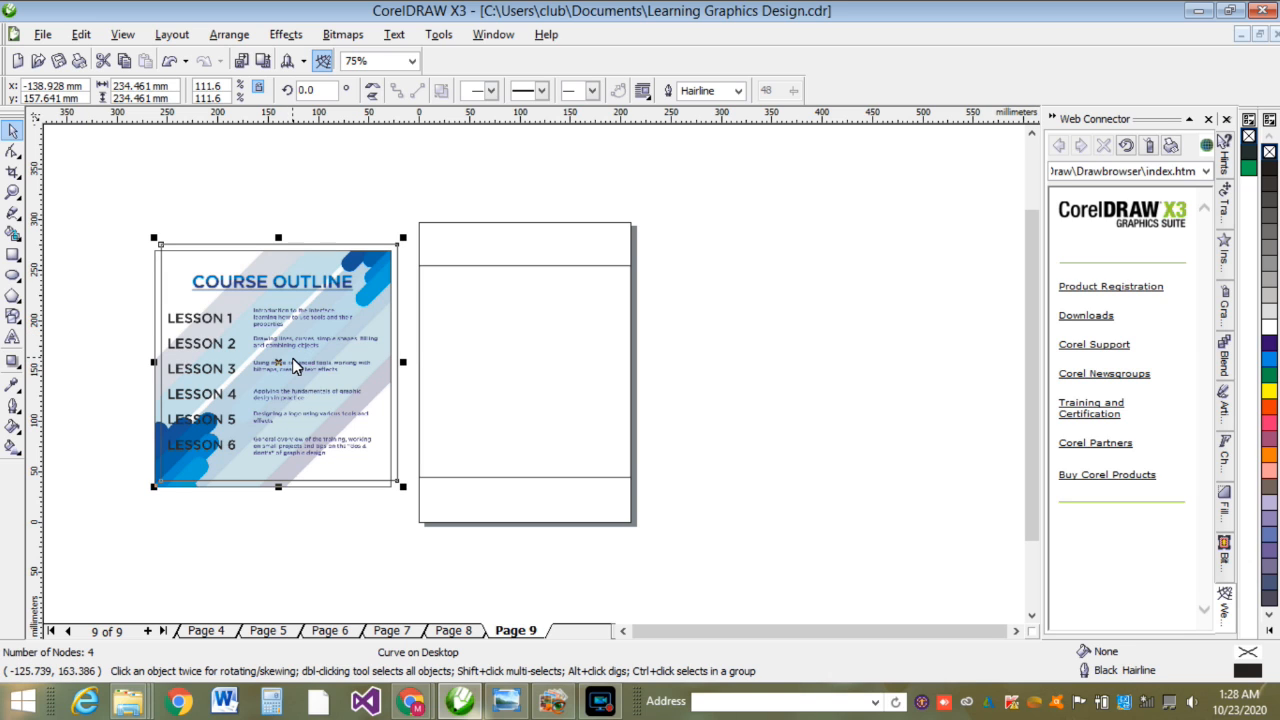
{"action": "key", "text": "Delete"}
{"action": "left_click", "coordinate": [293, 357]}
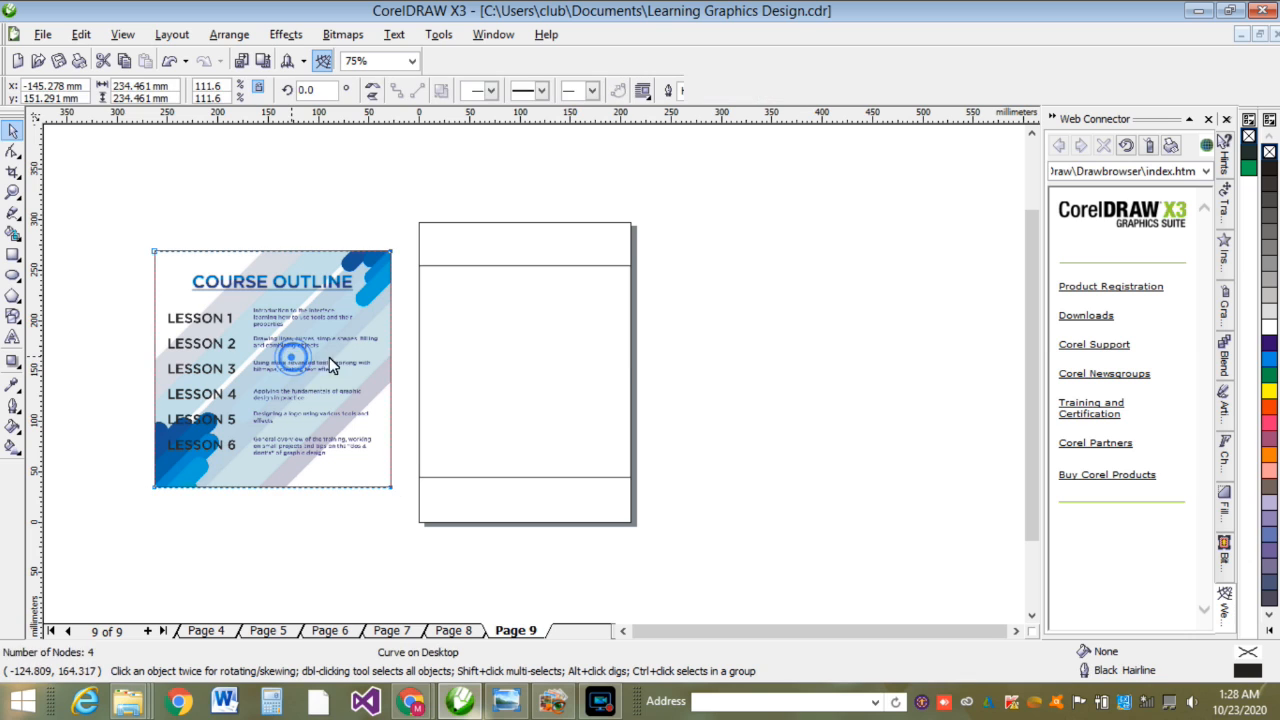
{"action": "double_click", "coordinate": [12, 130]}
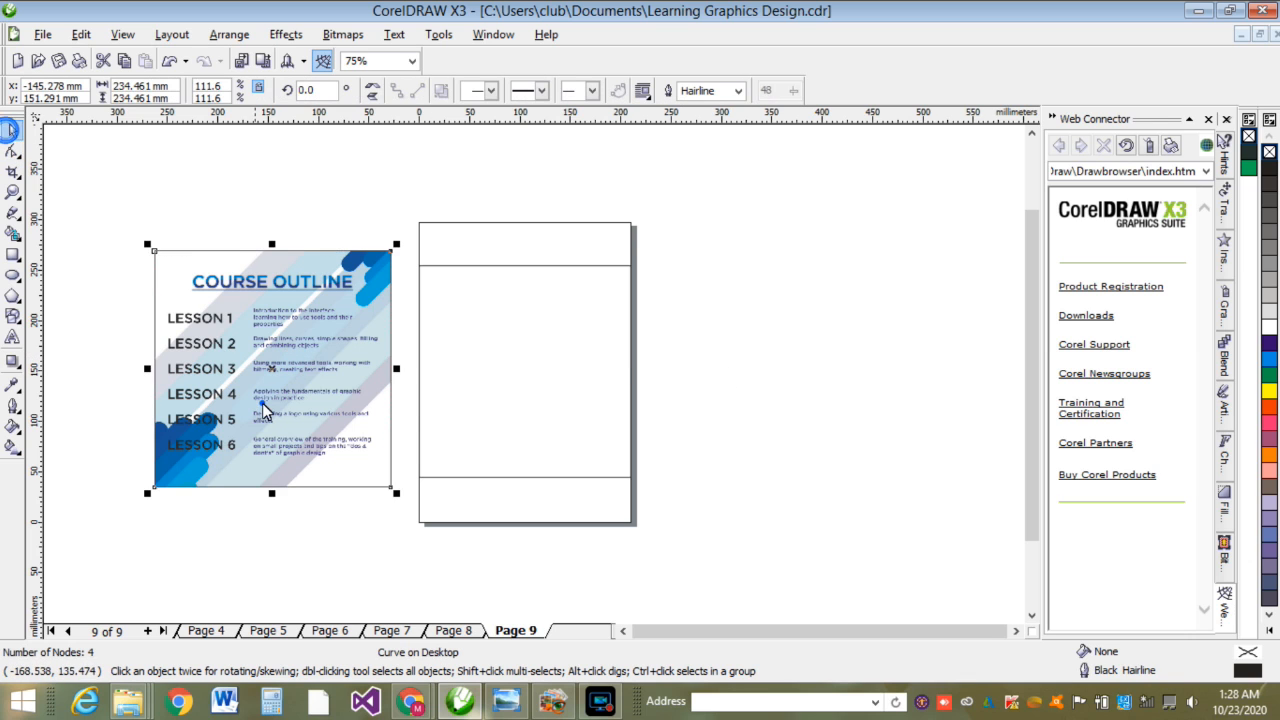
{"action": "left_click_drag", "start_coordinate": [285, 415], "coordinate": [873, 438]}
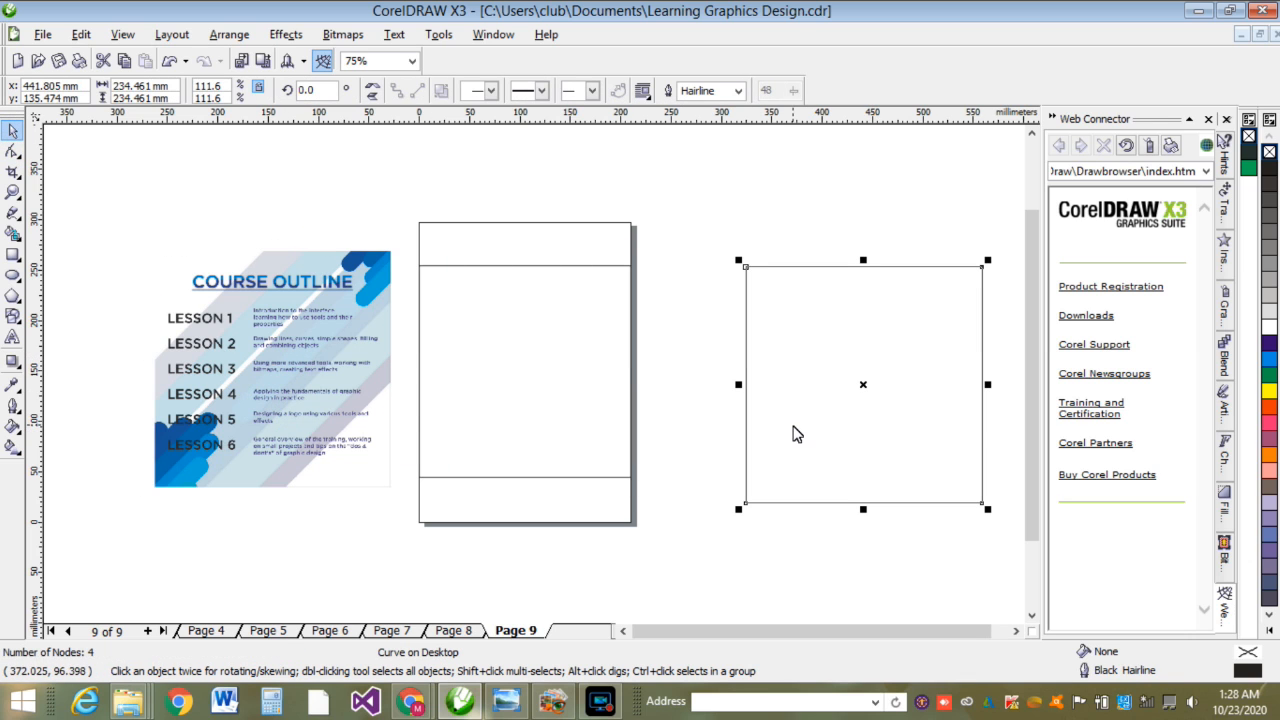
{"action": "left_click", "coordinate": [339, 341]}
Step: Group the Course Outline reference image with its frame and place a copy beside the page, opposite the original
{"action": "left_click_drag", "start_coordinate": [110, 190], "coordinate": [418, 529]}
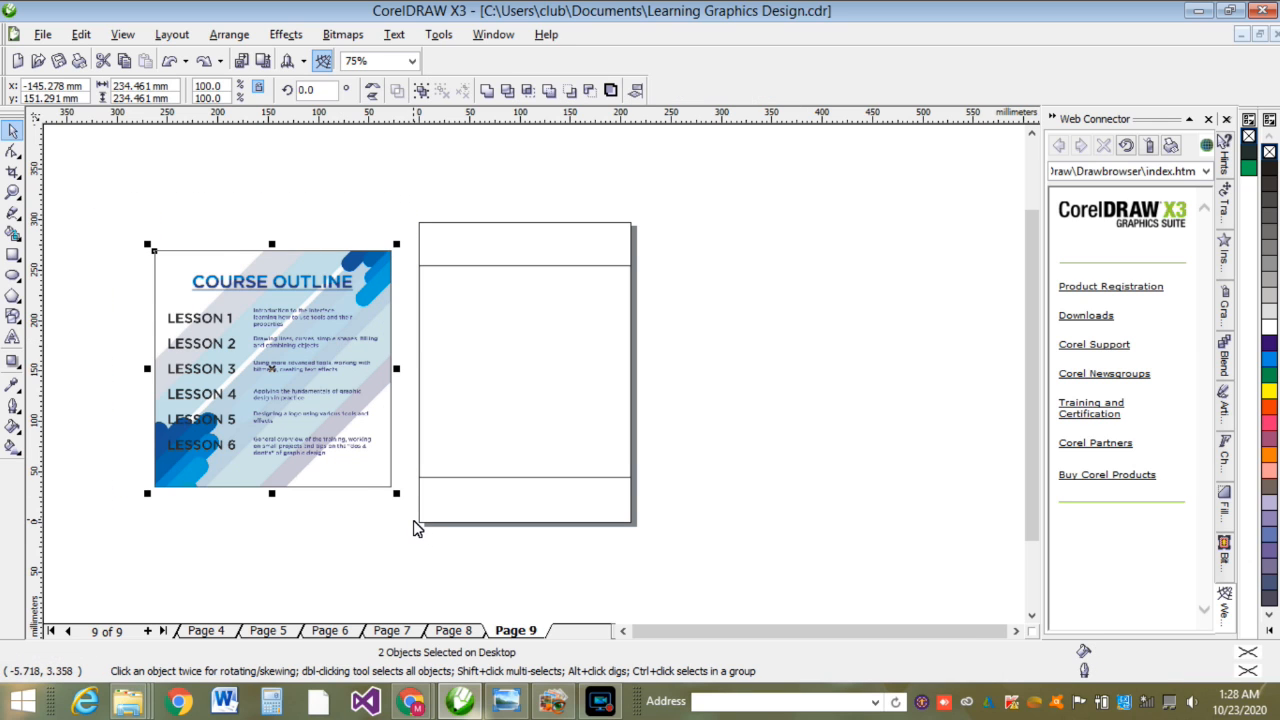
{"action": "key", "text": "ctrl+g"}
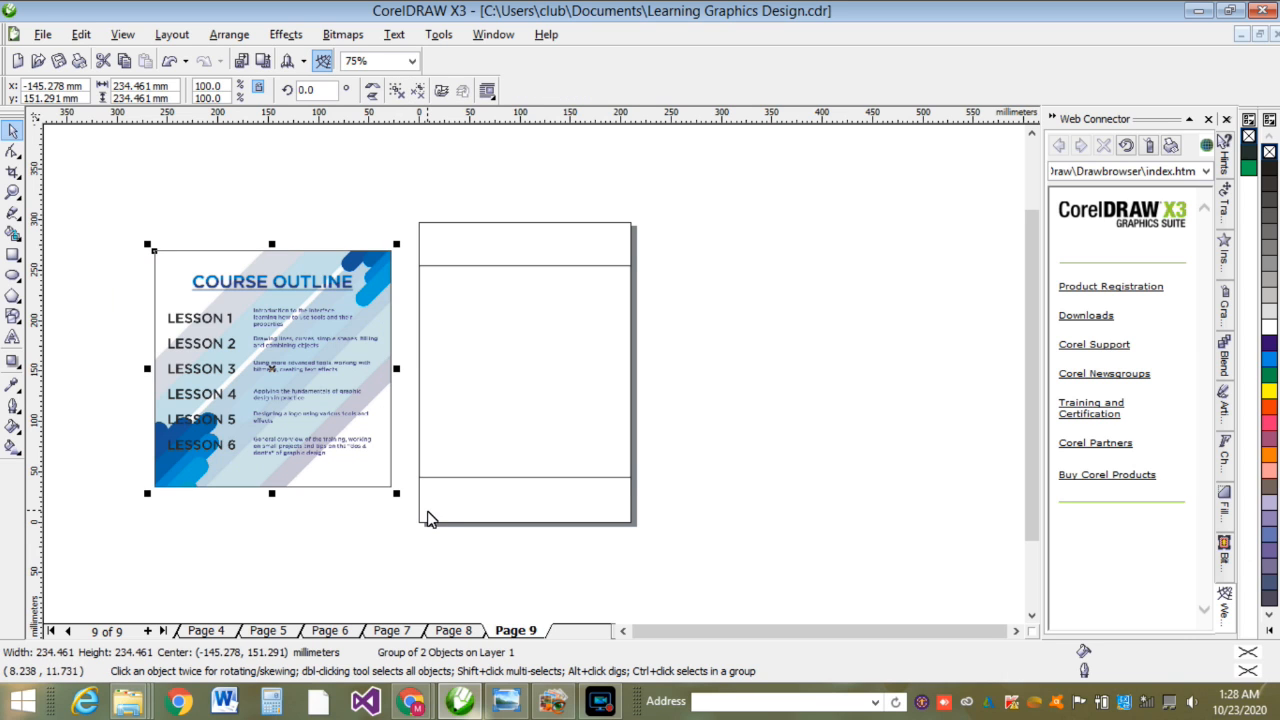
{"action": "left_click_drag", "start_coordinate": [366, 403], "coordinate": [818, 402]}
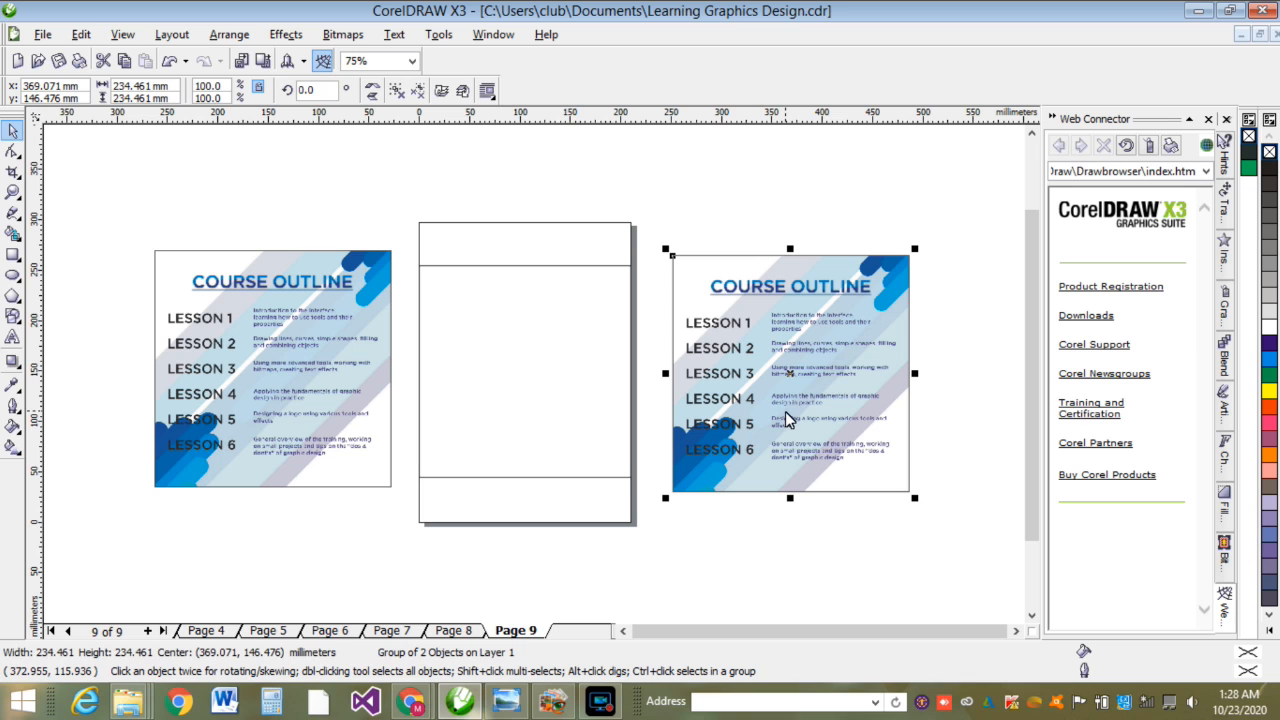
Step: PowerClip the copied Course Outline group inside the square frame on the page
{"action": "left_click", "coordinate": [286, 38]}
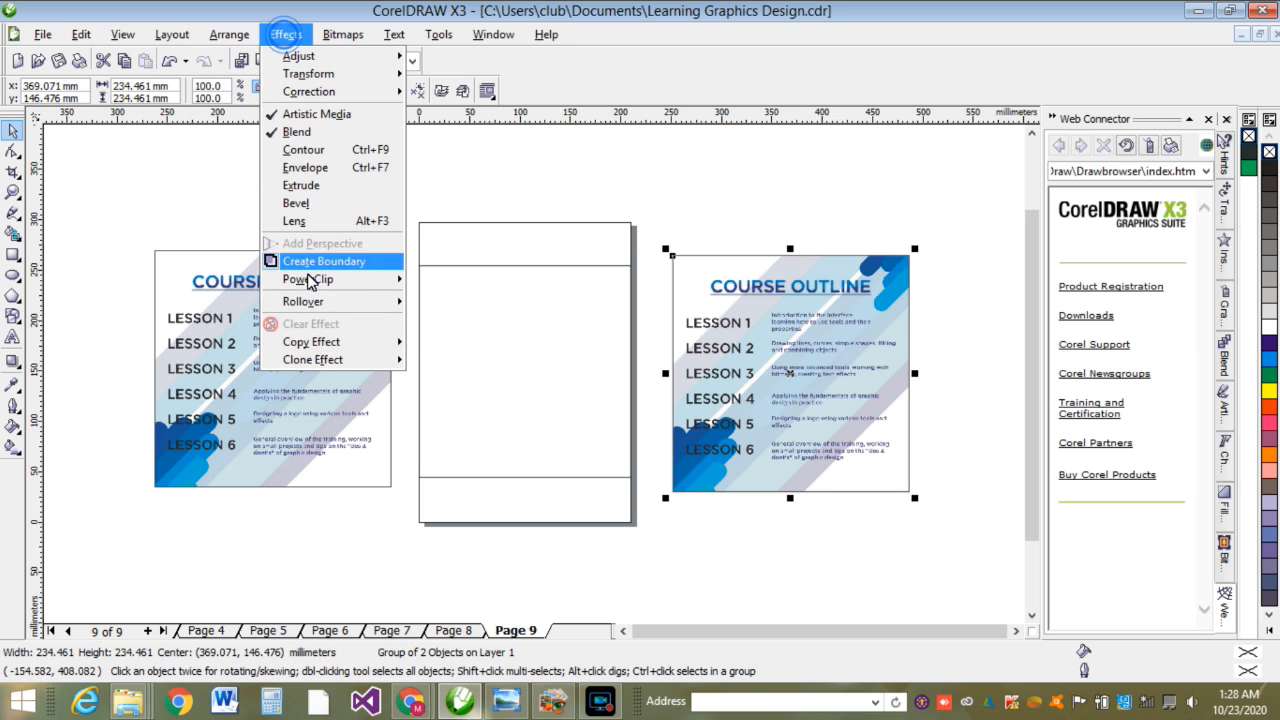
{"action": "mouse_move", "coordinate": [318, 278]}
{"action": "left_click", "coordinate": [493, 290]}
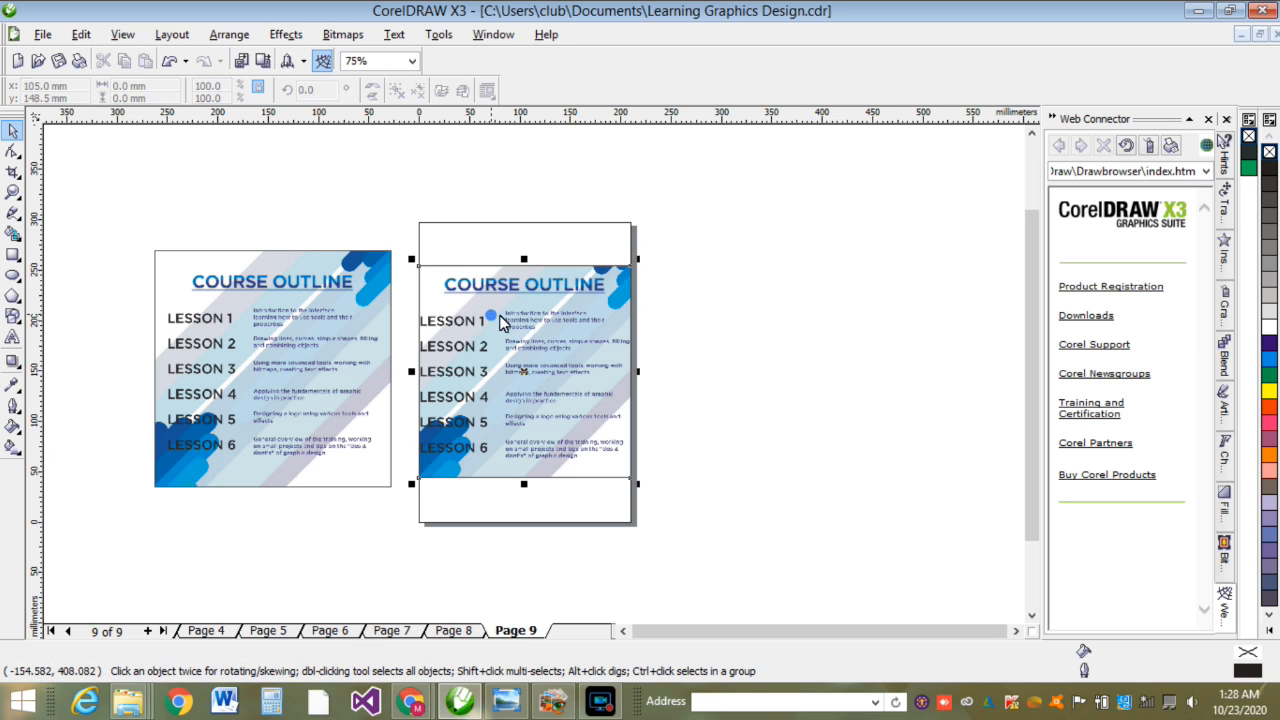
Step: Open the square's PowerClip contents for editing and move the Course Outline group off the page over the original reference
{"action": "right_click", "coordinate": [515, 318]}
{"action": "left_click", "coordinate": [578, 30]}
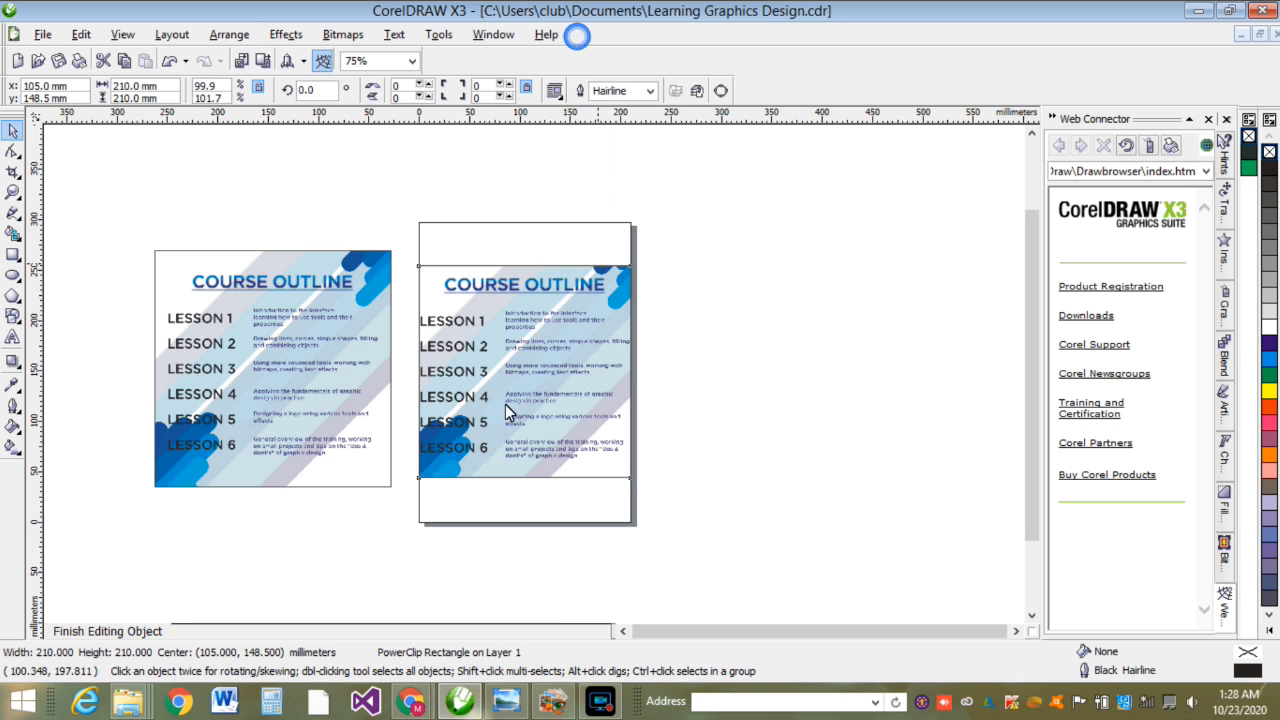
{"action": "left_click_drag", "start_coordinate": [493, 404], "coordinate": [237, 399]}
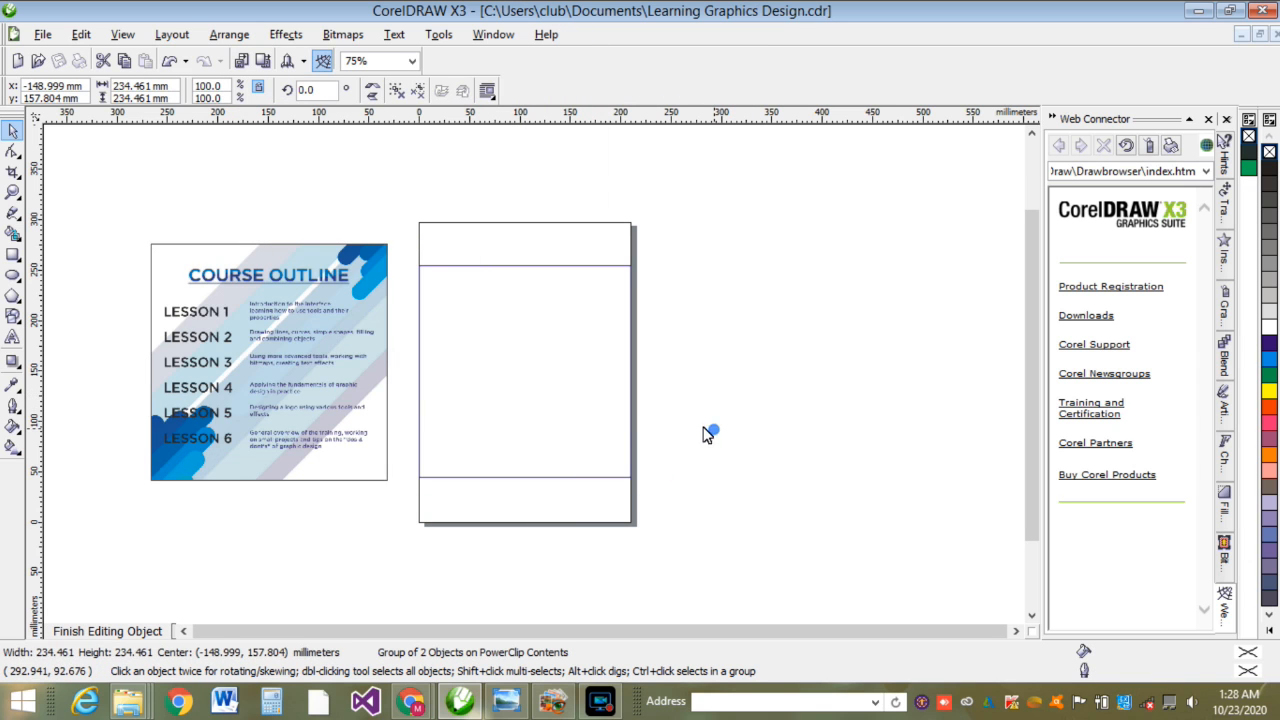
{"action": "left_click", "coordinate": [704, 435]}
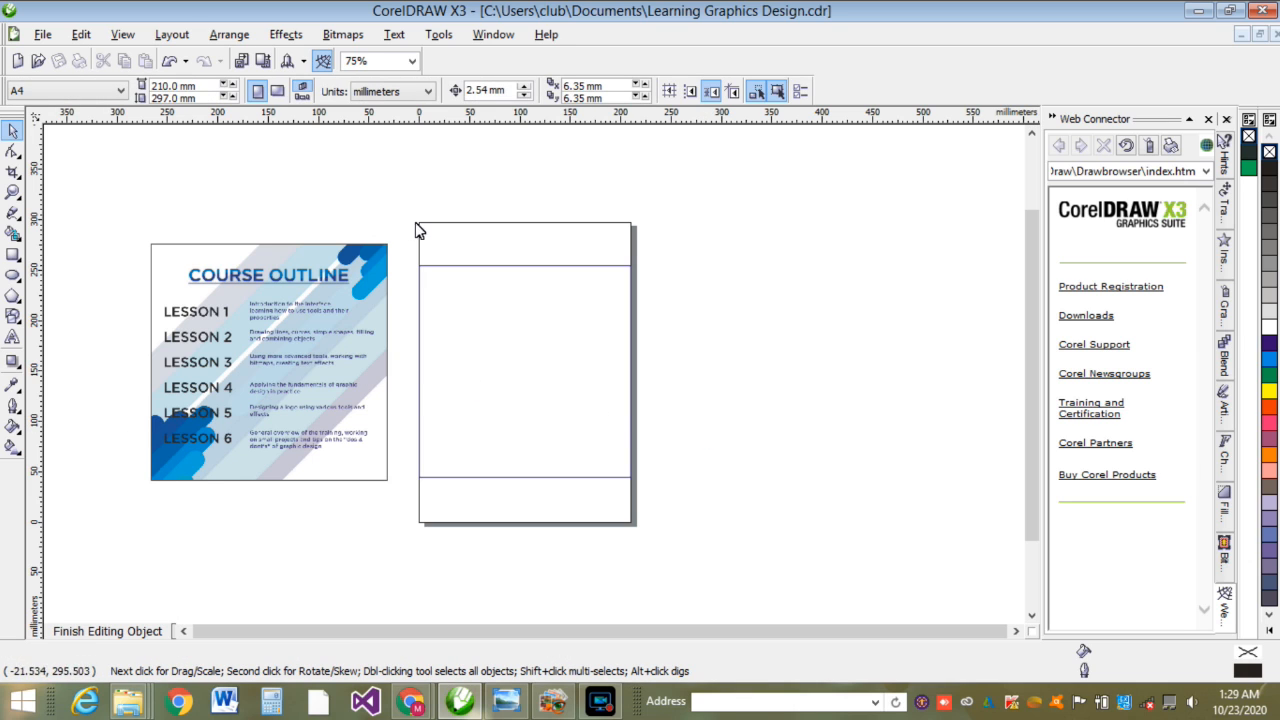
Step: Draw a narrow upright rectangle about 21 mm wide and 212 mm high beside the page and set its corner roundness to 100
{"action": "left_click", "coordinate": [13, 256]}
{"action": "left_click_drag", "start_coordinate": [666, 290], "coordinate": [688, 504]}
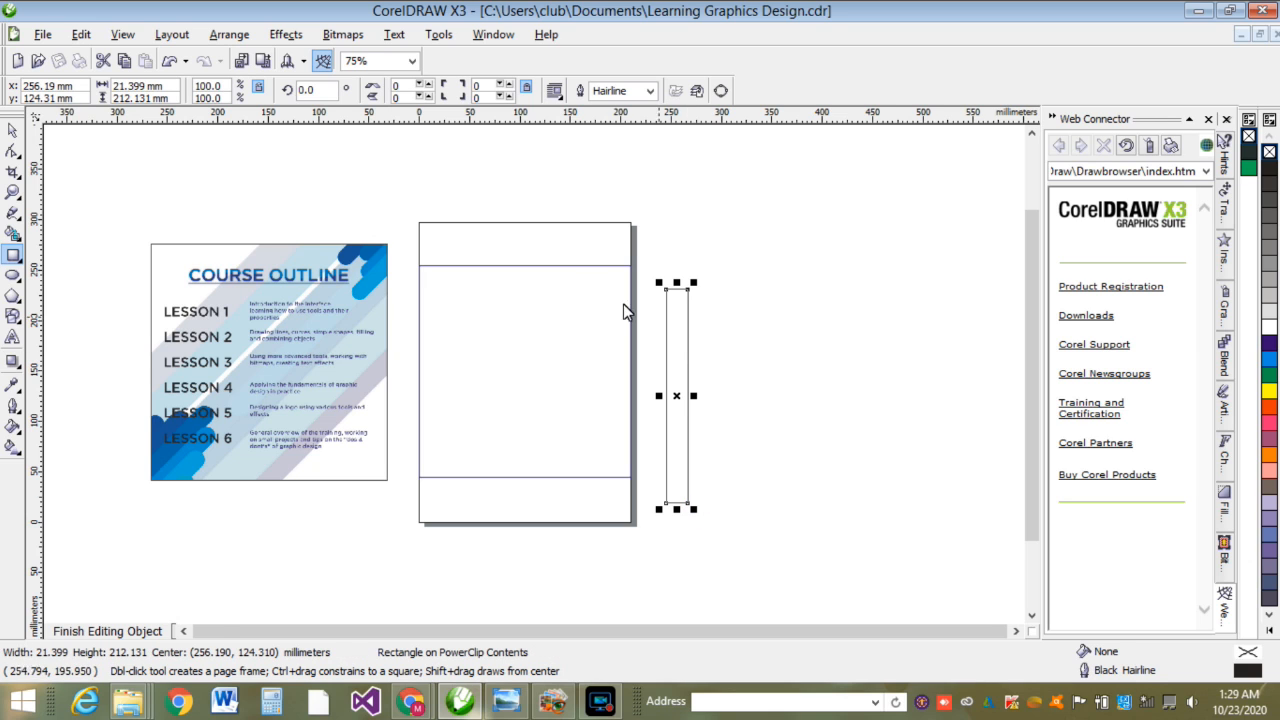
{"action": "left_click", "coordinate": [13, 130]}
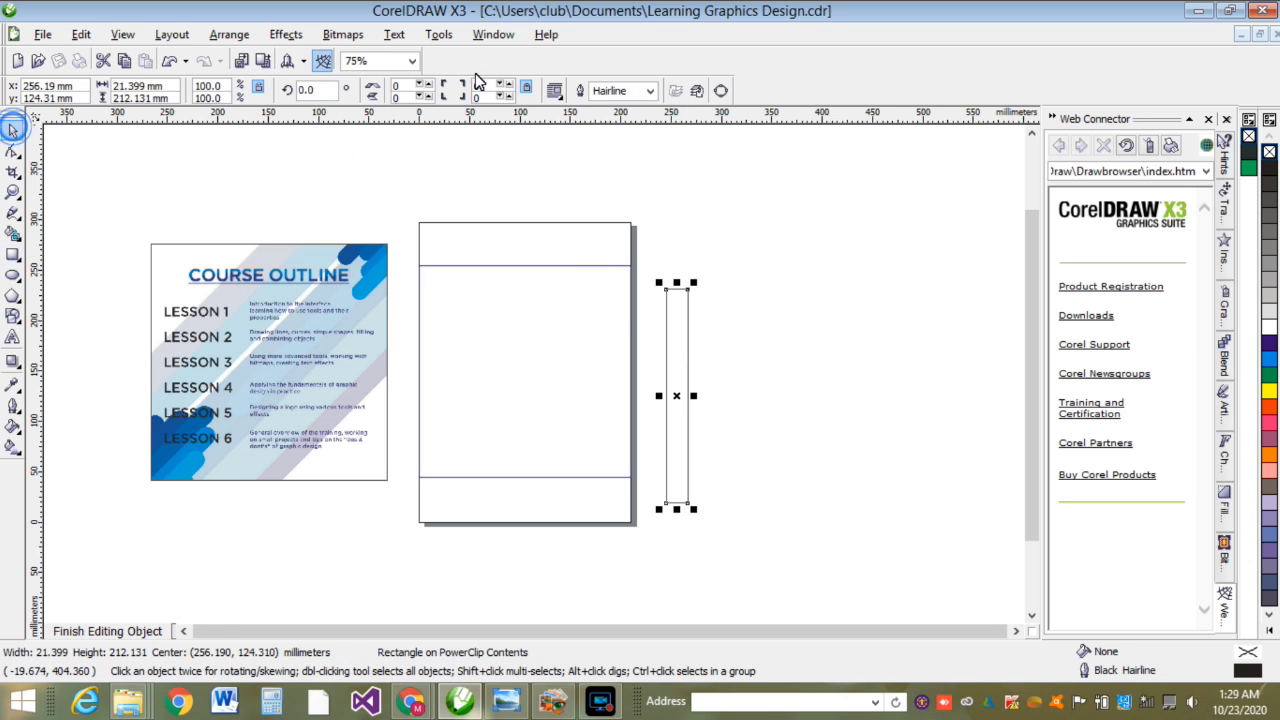
{"action": "left_click_drag", "start_coordinate": [424, 90], "coordinate": [426, 695]}
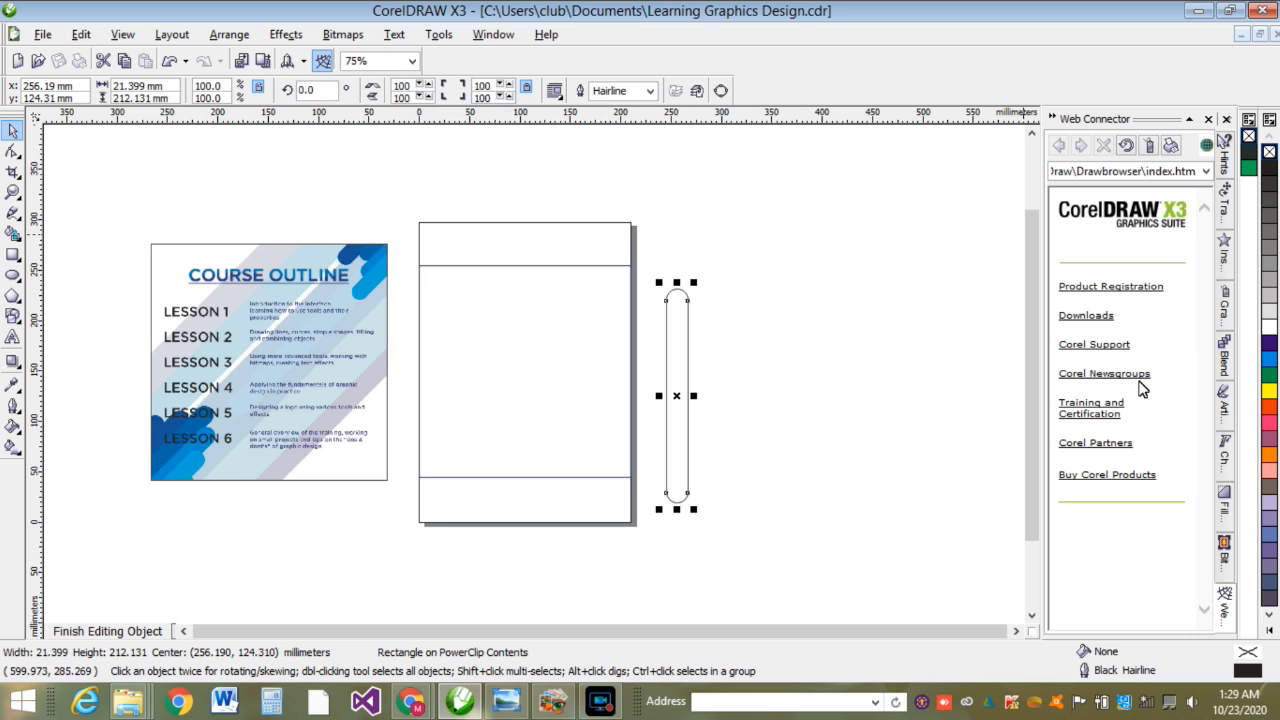
Step: Fill the rounded bar with Cyan and remove its outline
{"action": "left_click", "coordinate": [1269, 360]}
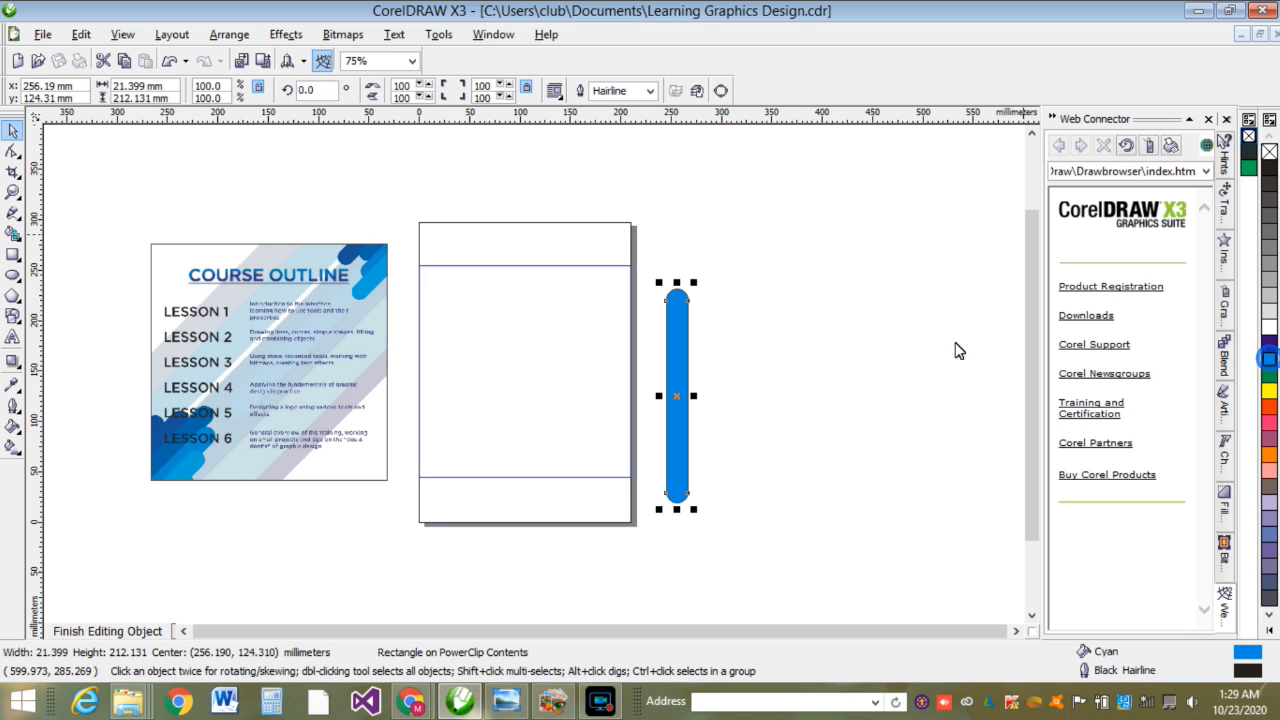
{"action": "right_click", "coordinate": [1268, 151]}
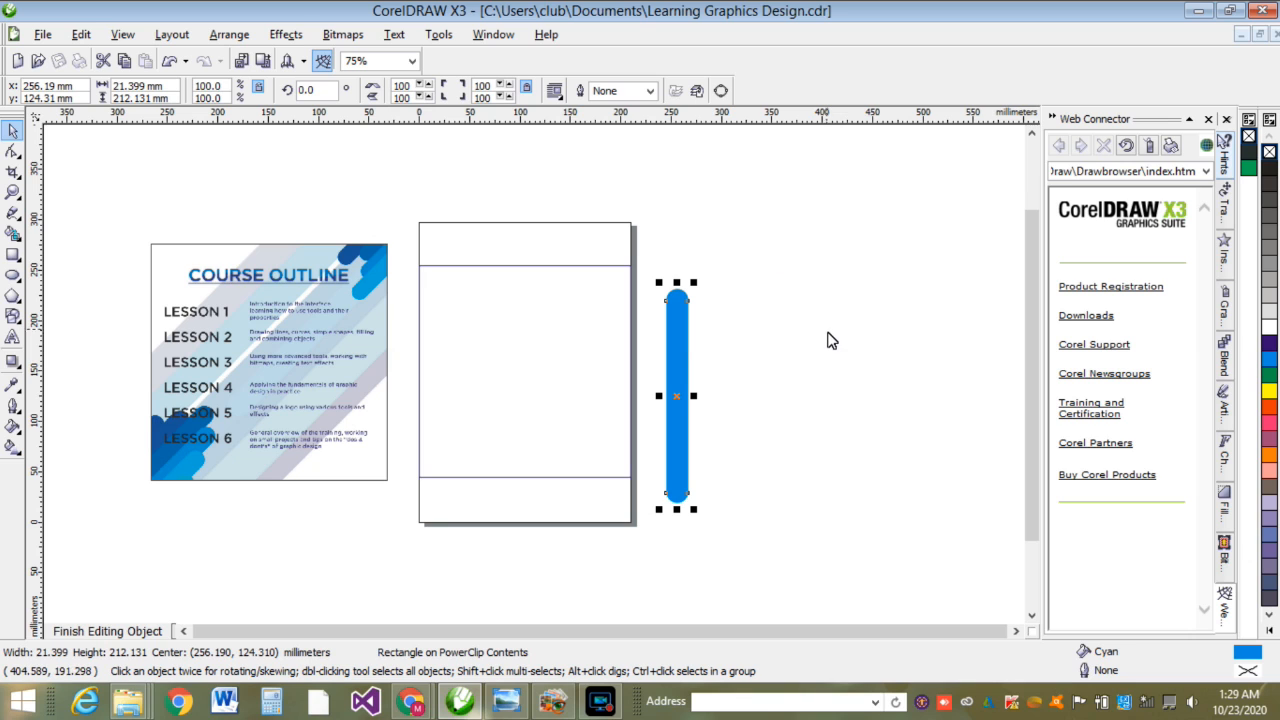
Step: Place a copy of the cyan bar overlapping it, slightly right and lower, and fill it with C:97 M:35 Y:0 K:0
{"action": "left_click_drag", "start_coordinate": [686, 393], "coordinate": [687, 406]}
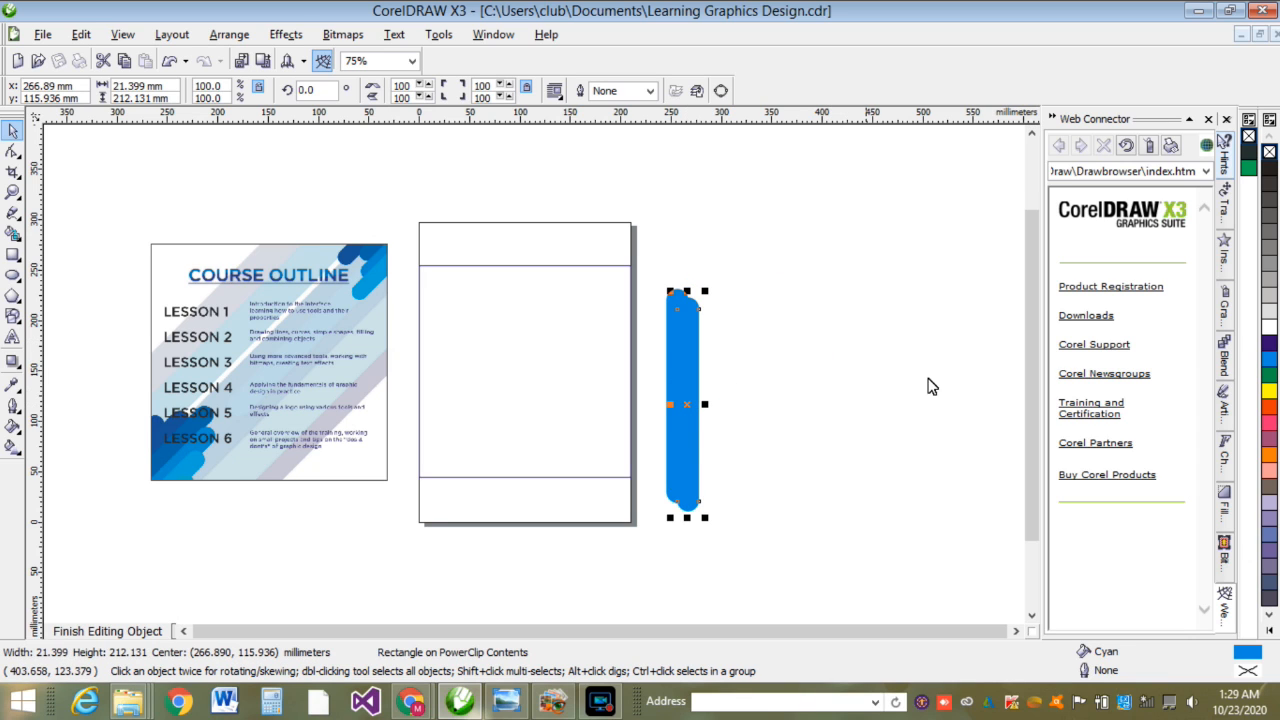
{"action": "left_click", "coordinate": [1270, 362]}
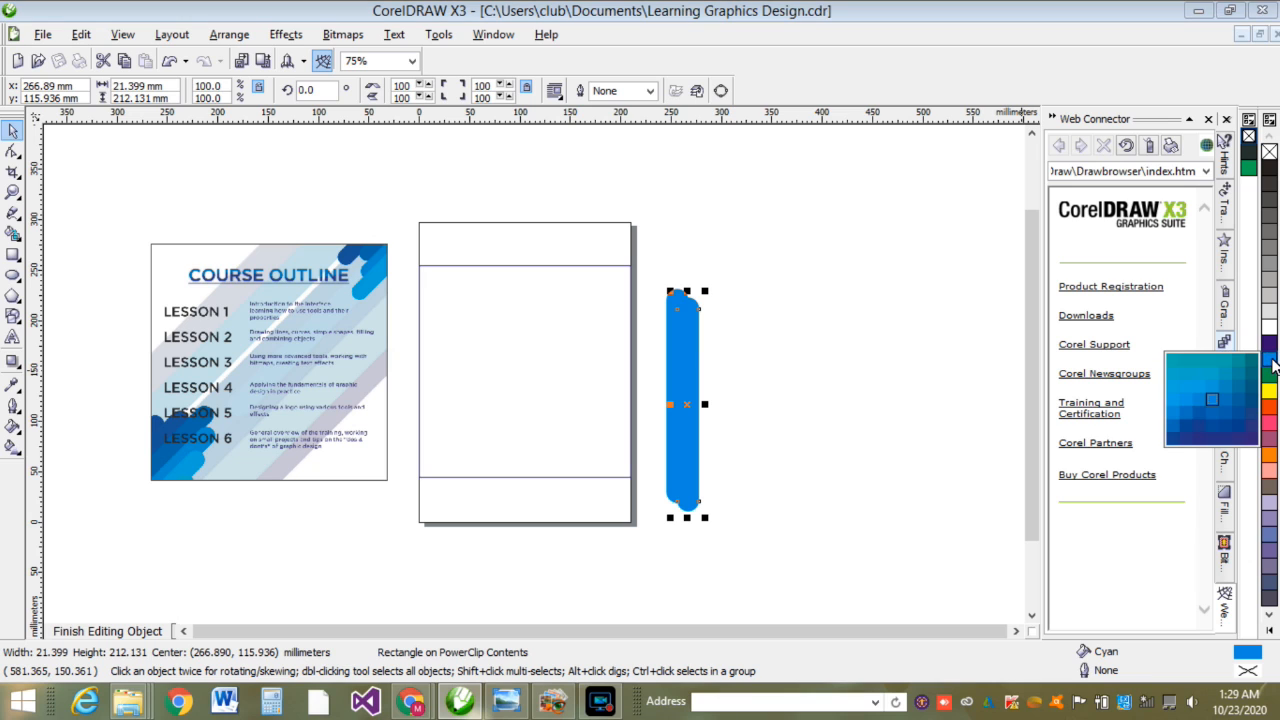
{"action": "left_click", "coordinate": [1214, 414]}
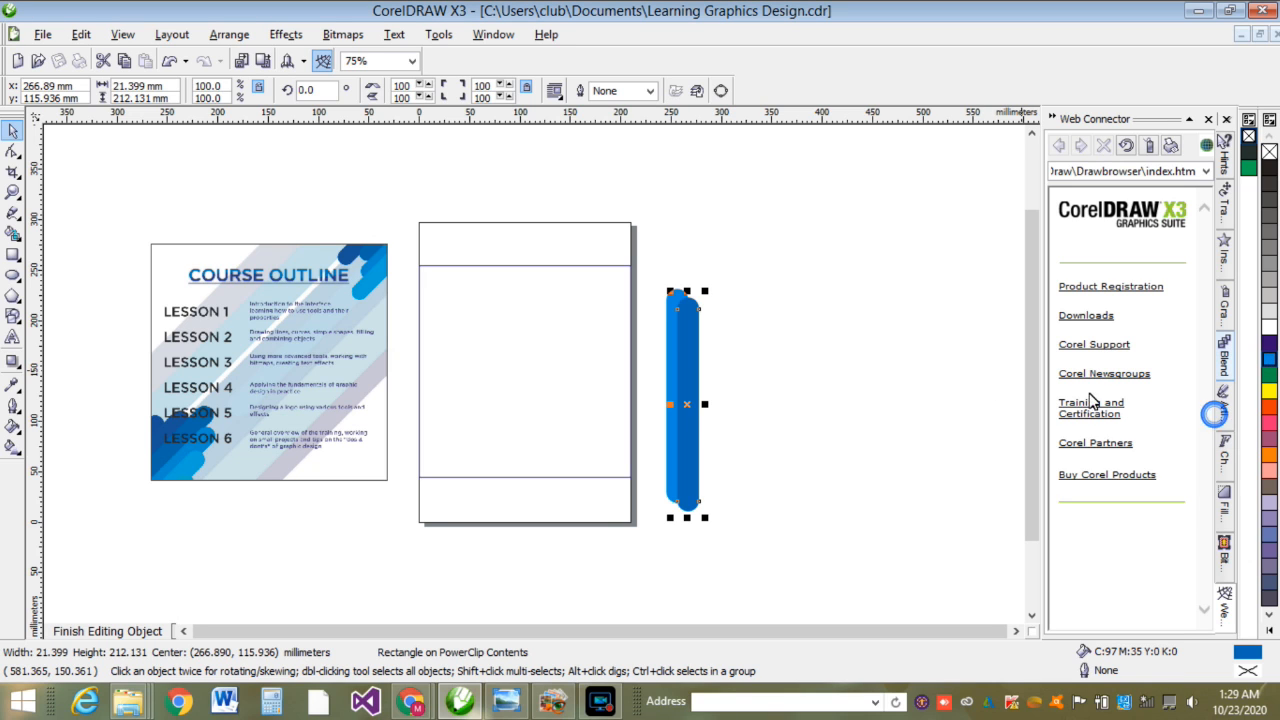
Step: Duplicate the second bar, place the copy higher and overlapping its right side, and fill it with C:97 M:68 Y:0 K:0
{"action": "key", "text": "ctrl+d"}
{"action": "left_click_drag", "start_coordinate": [699, 413], "coordinate": [699, 372]}
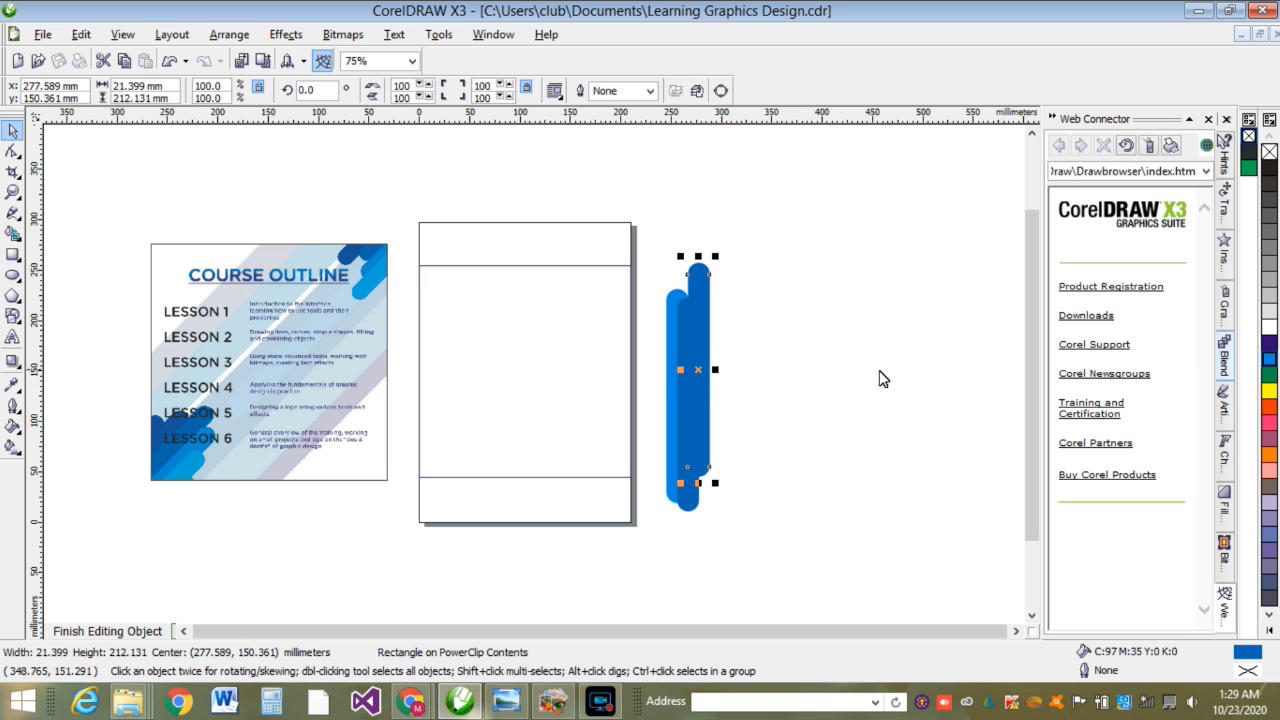
{"action": "left_click", "coordinate": [1273, 362]}
{"action": "left_click", "coordinate": [1174, 444]}
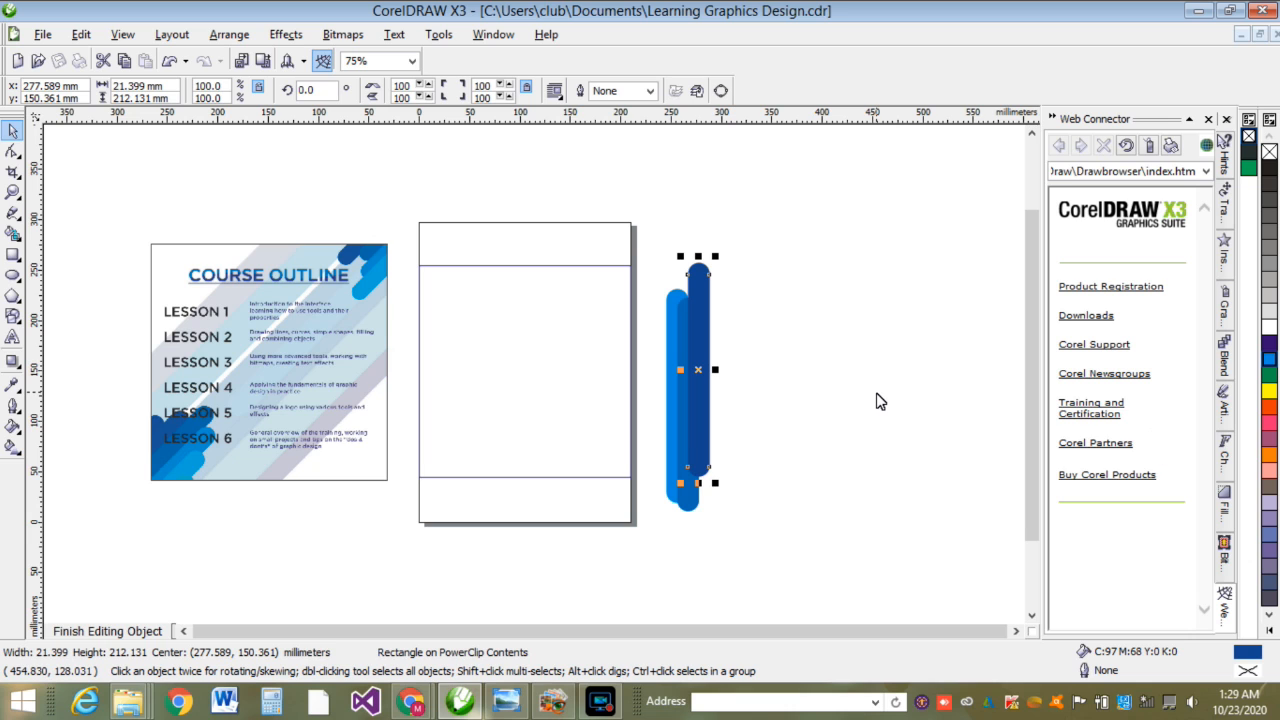
Step: Place a lower copy of the dark blue bar overlapping its right side and fill it with Turquoise
{"action": "left_click_drag", "start_coordinate": [700, 334], "coordinate": [710, 408]}
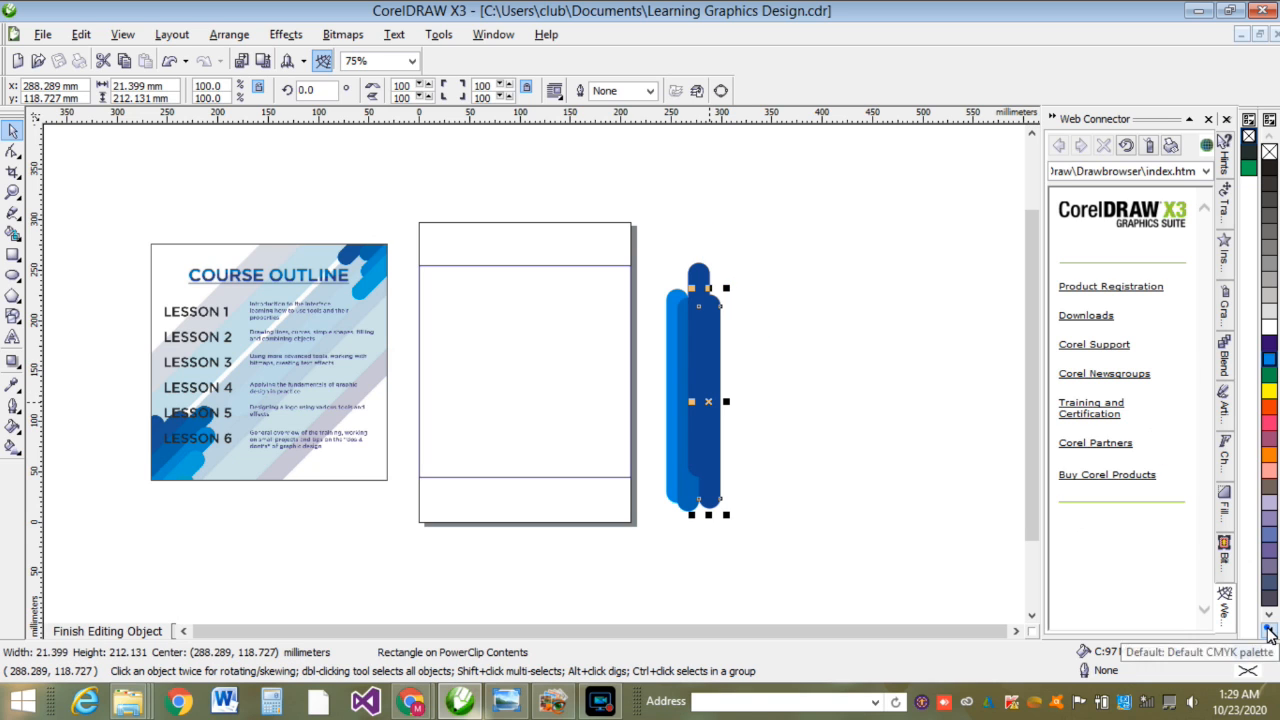
{"action": "left_click", "coordinate": [1268, 630]}
{"action": "left_click", "coordinate": [1219, 344]}
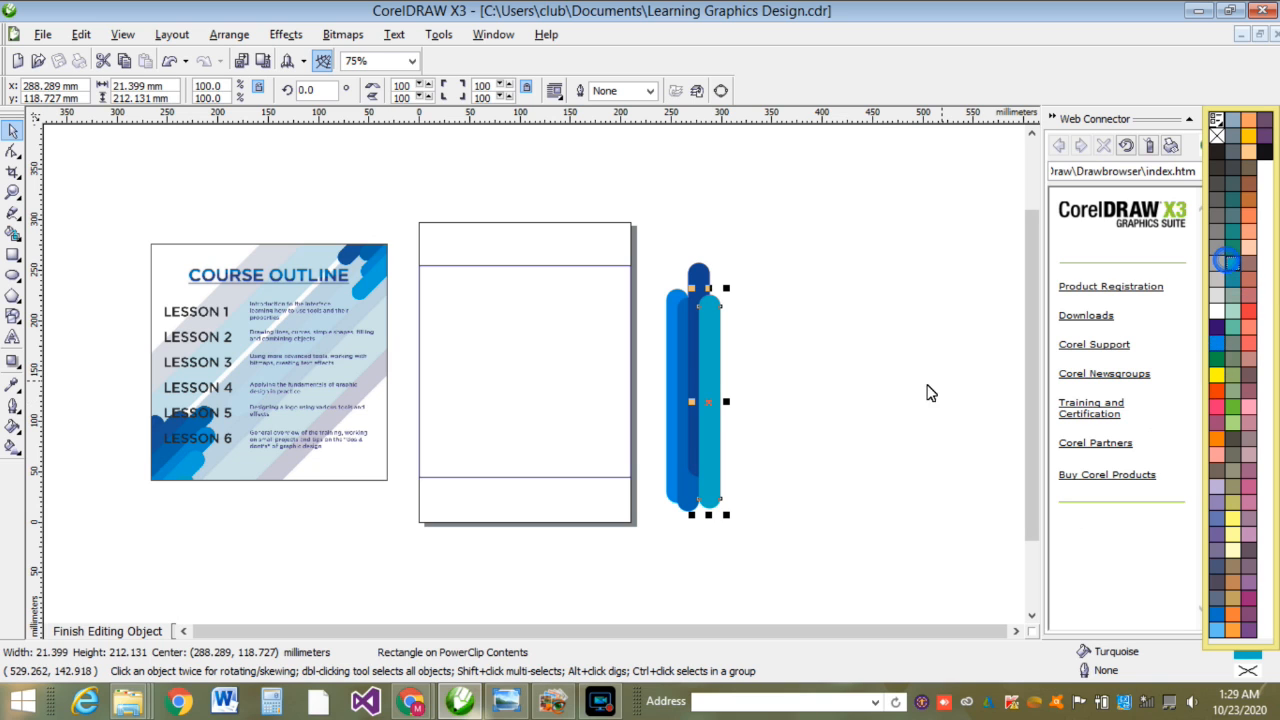
Step: Place a higher copy of the turquoise bar to its right and fill it with the palette colour Blue
{"action": "mouse_move", "coordinate": [719, 328]}
{"action": "left_mouse_down"}
{"action": "mouse_move", "coordinate": [727, 365]}
{"action": "mouse_move", "coordinate": [736, 311]}
{"action": "left_mouse_up"}
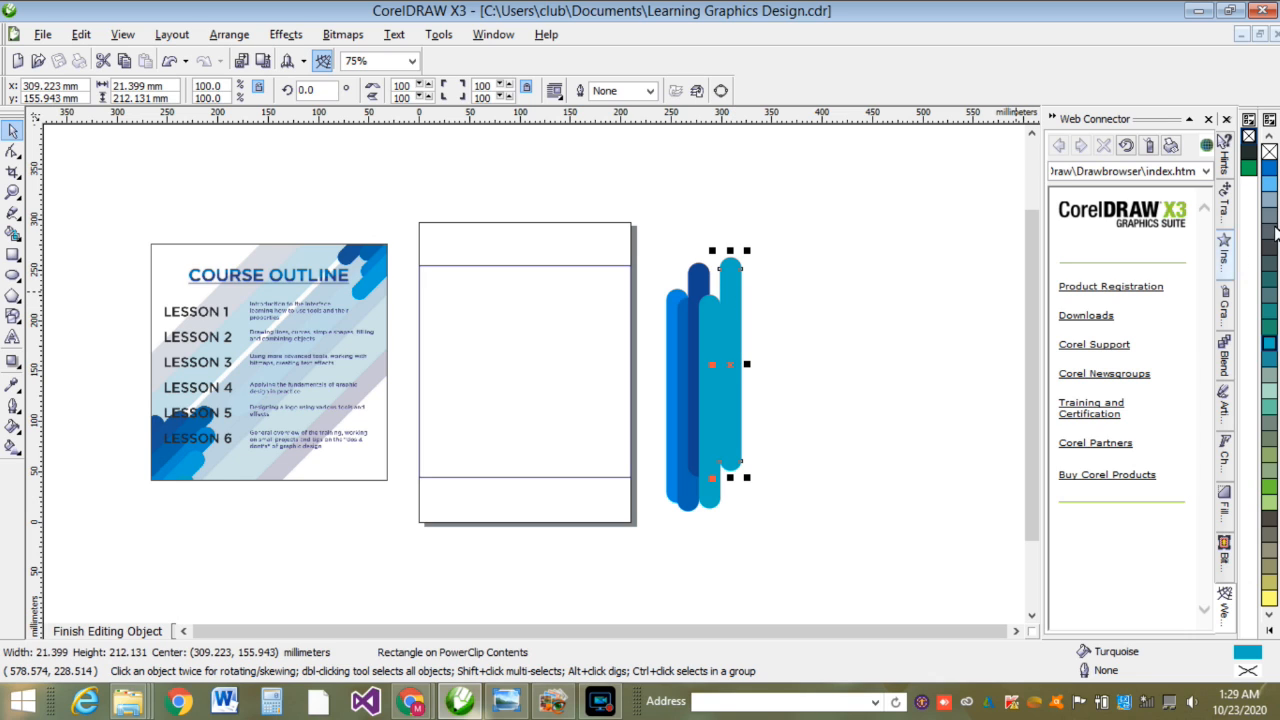
{"action": "left_click", "coordinate": [1270, 632]}
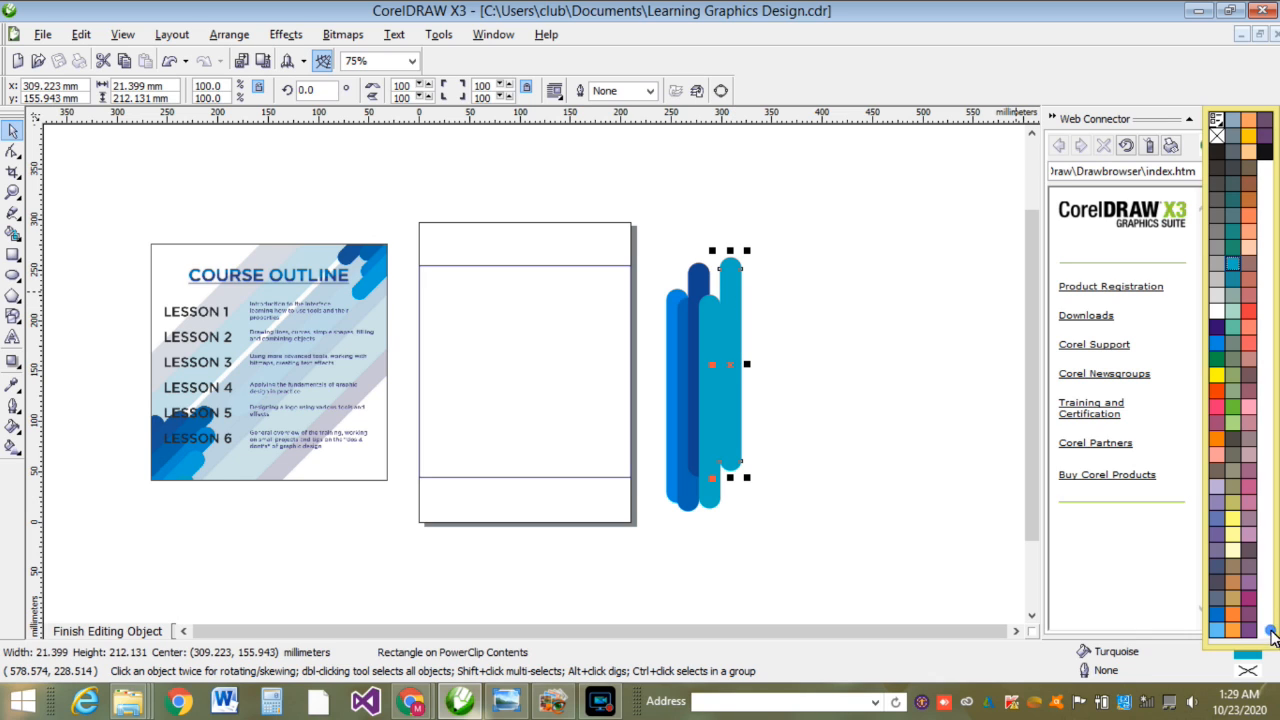
{"action": "left_click", "coordinate": [1216, 330]}
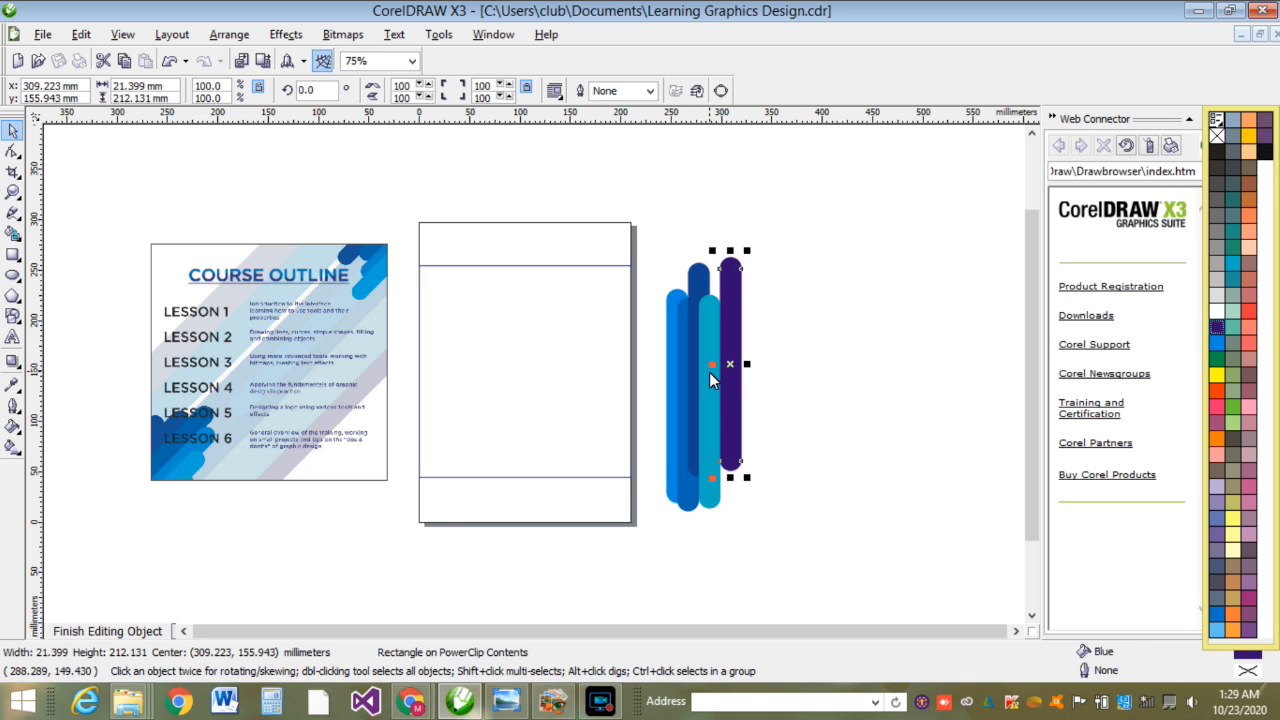
Step: Move the turquoise bar behind the purple bar's right edge and shift the dark blue bar right into the gap
{"action": "scroll", "coordinate": [713, 346], "scroll_direction": "up", "scroll_amount": 1}
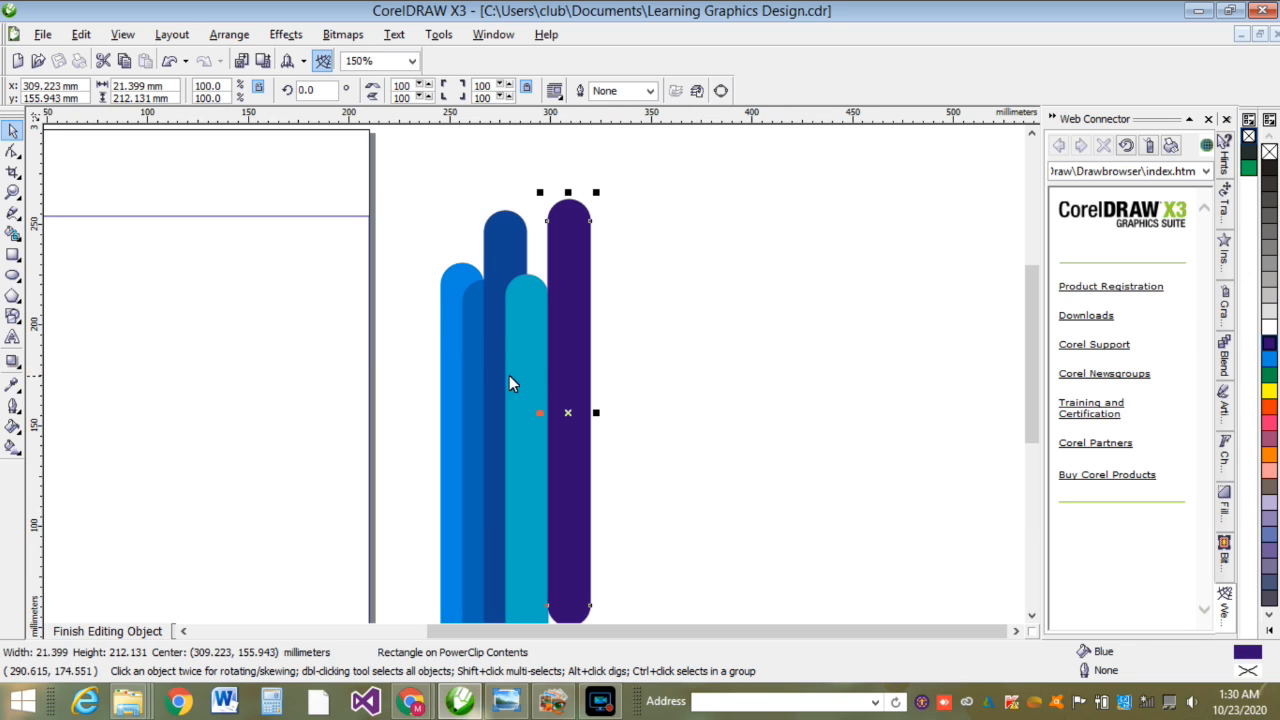
{"action": "left_click_drag", "start_coordinate": [513, 360], "coordinate": [591, 380]}
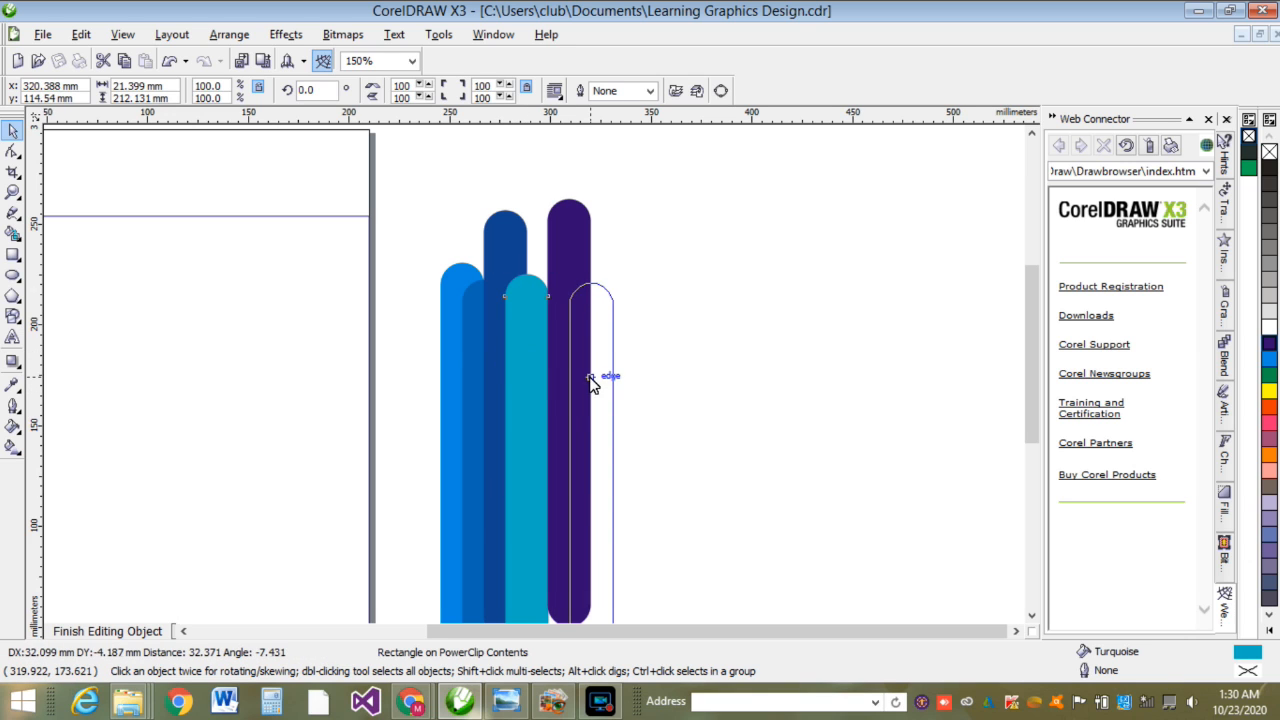
{"action": "mouse_move", "coordinate": [512, 332]}
{"action": "left_mouse_down"}
{"action": "mouse_move", "coordinate": [538, 317]}
{"action": "mouse_move", "coordinate": [540, 337]}
{"action": "mouse_move", "coordinate": [503, 354]}
{"action": "mouse_move", "coordinate": [523, 355]}
{"action": "left_mouse_up"}
Step: Bring the C:97 M:35 Y:0 K:0 blue bar in front of the dark blue bar
{"action": "right_click", "coordinate": [504, 361]}
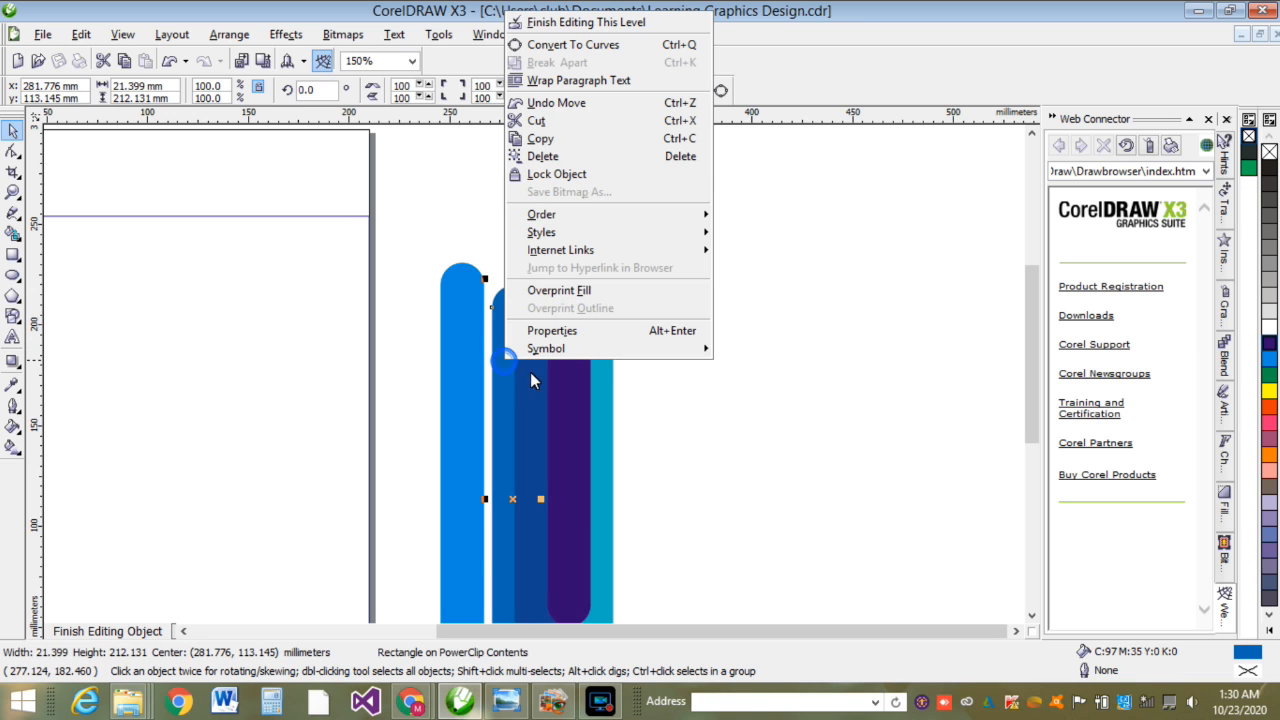
{"action": "left_click", "coordinate": [570, 212]}
{"action": "left_click", "coordinate": [775, 96]}
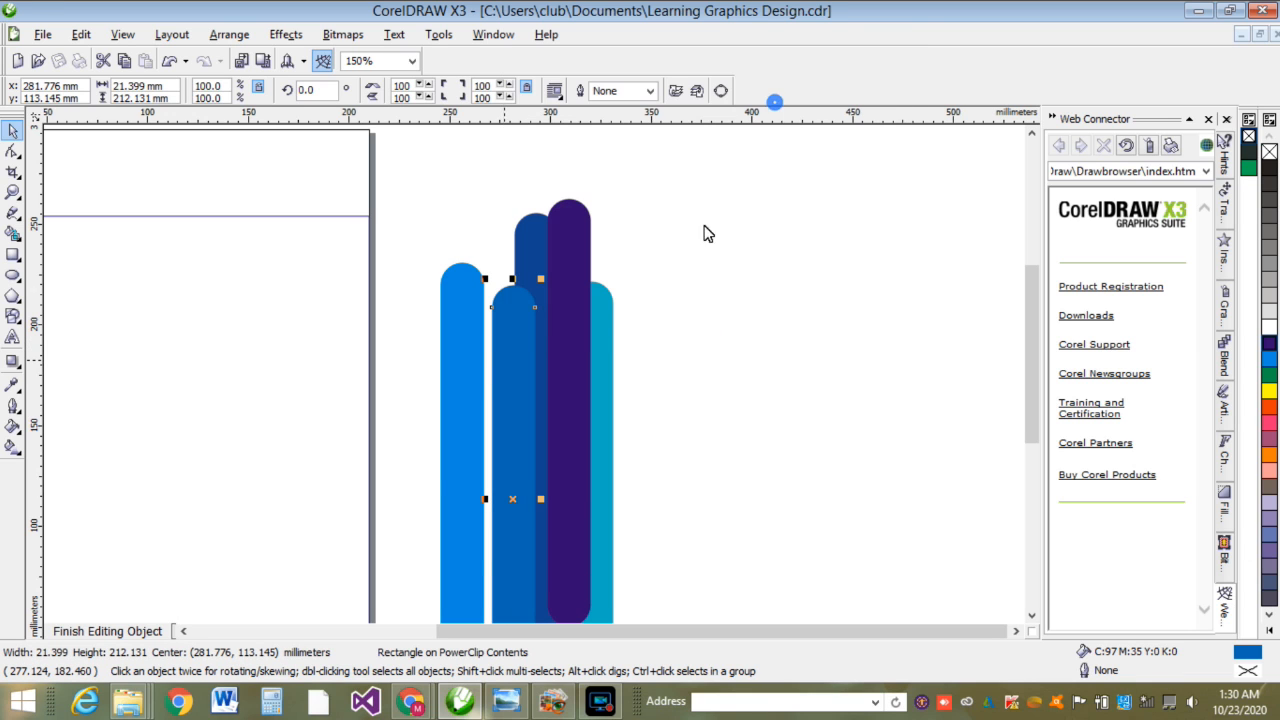
Step: Move the cyan bar right and up against the medium blue bar, and raise the purple and turquoise bars slightly
{"action": "left_click", "coordinate": [456, 311]}
{"action": "left_click_drag", "start_coordinate": [463, 344], "coordinate": [485, 330]}
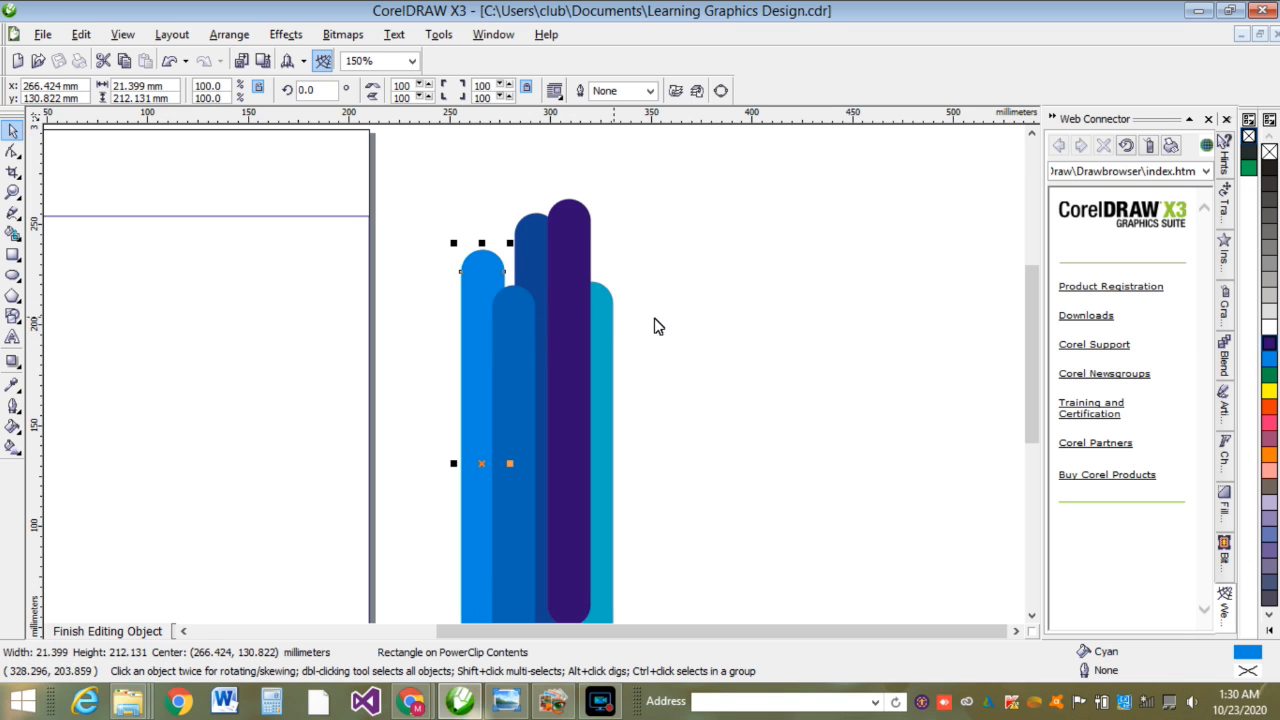
{"action": "left_click_drag", "start_coordinate": [584, 280], "coordinate": [586, 252]}
{"action": "left_click_drag", "start_coordinate": [584, 312], "coordinate": [580, 322]}
{"action": "left_click", "coordinate": [605, 341]}
{"action": "left_click_drag", "start_coordinate": [613, 383], "coordinate": [620, 357]}
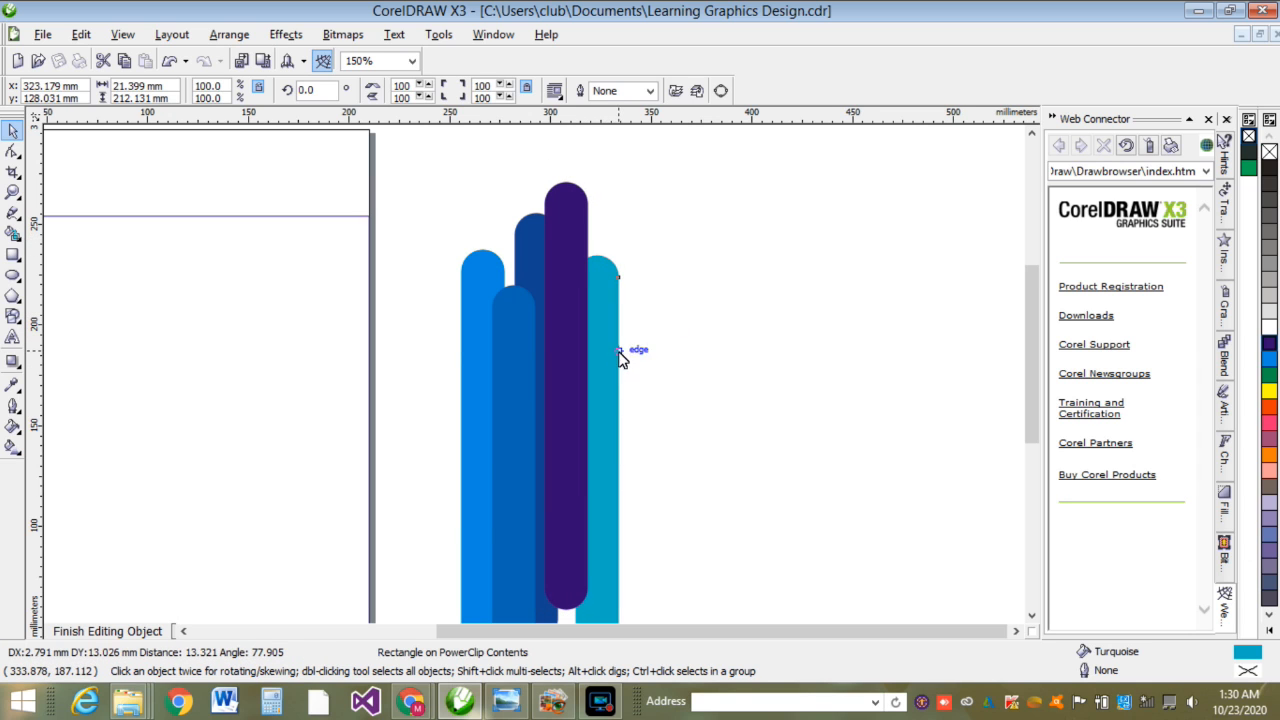
Step: Duplicate the cyan bar and place the copy higher to its right, behind the medium blue bar
{"action": "scroll", "coordinate": [737, 384], "scroll_direction": "down", "scroll_amount": 1}
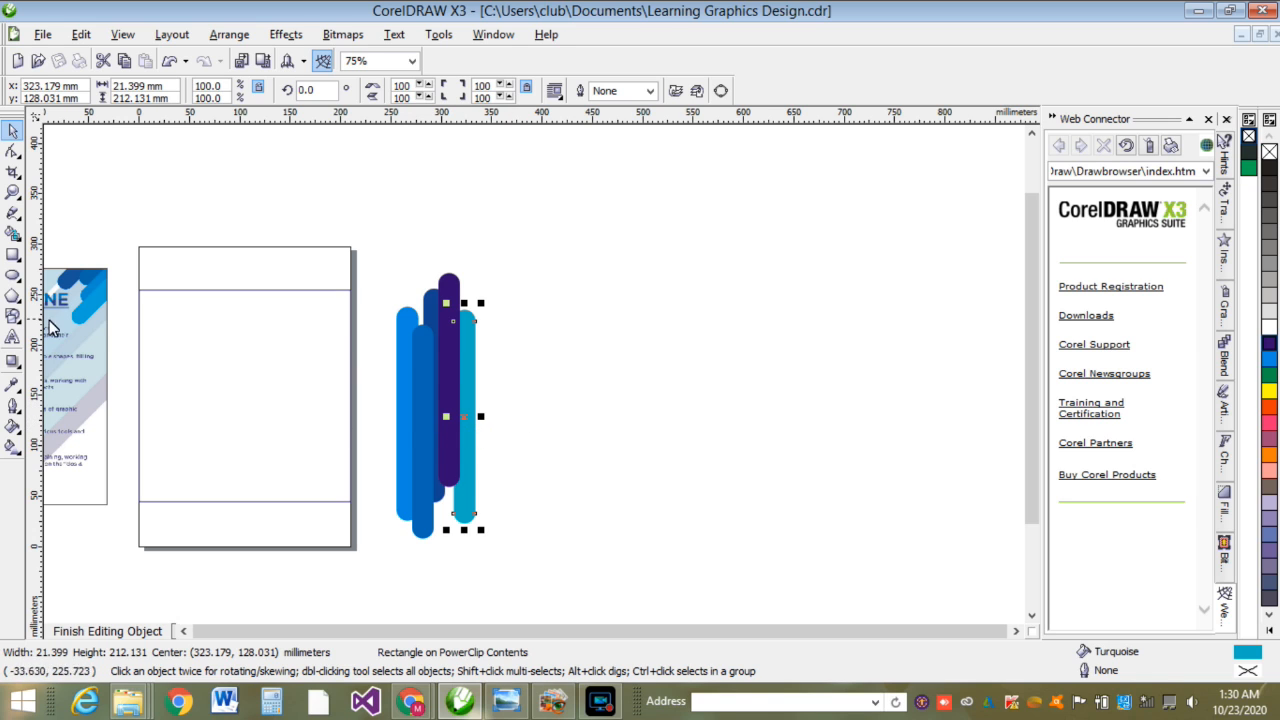
{"action": "left_click", "coordinate": [554, 421]}
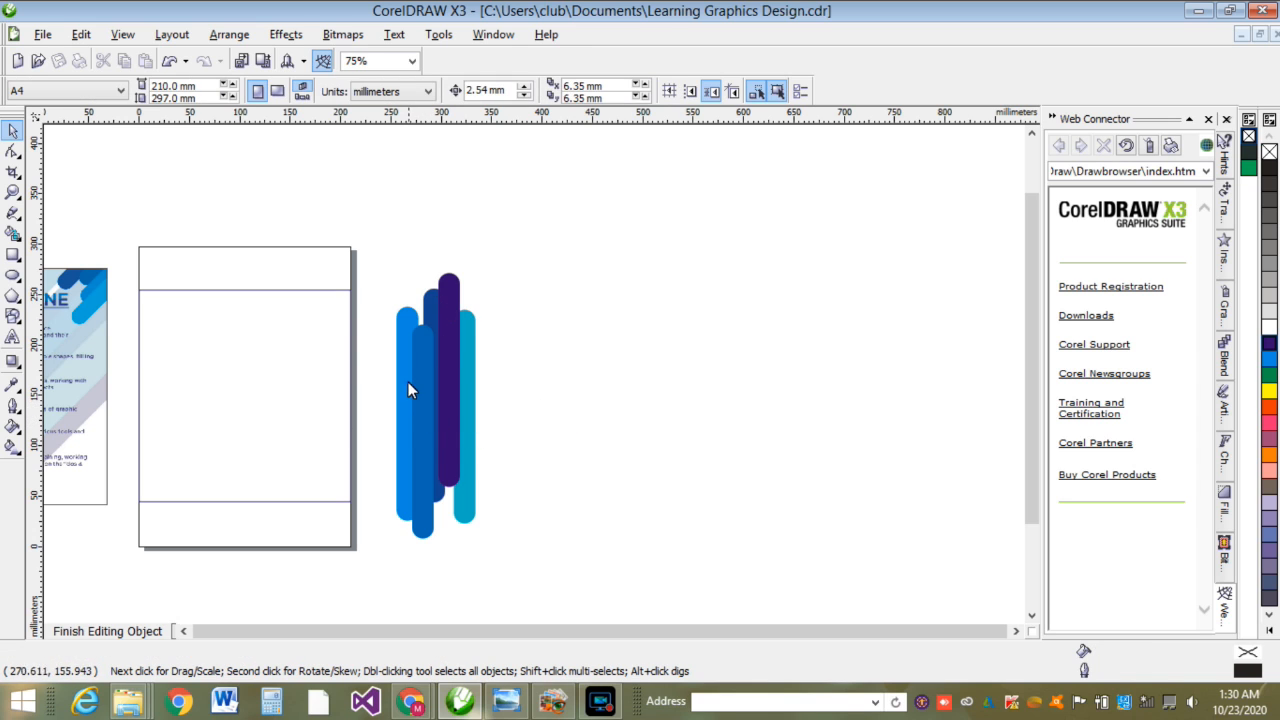
{"action": "left_click", "coordinate": [398, 335]}
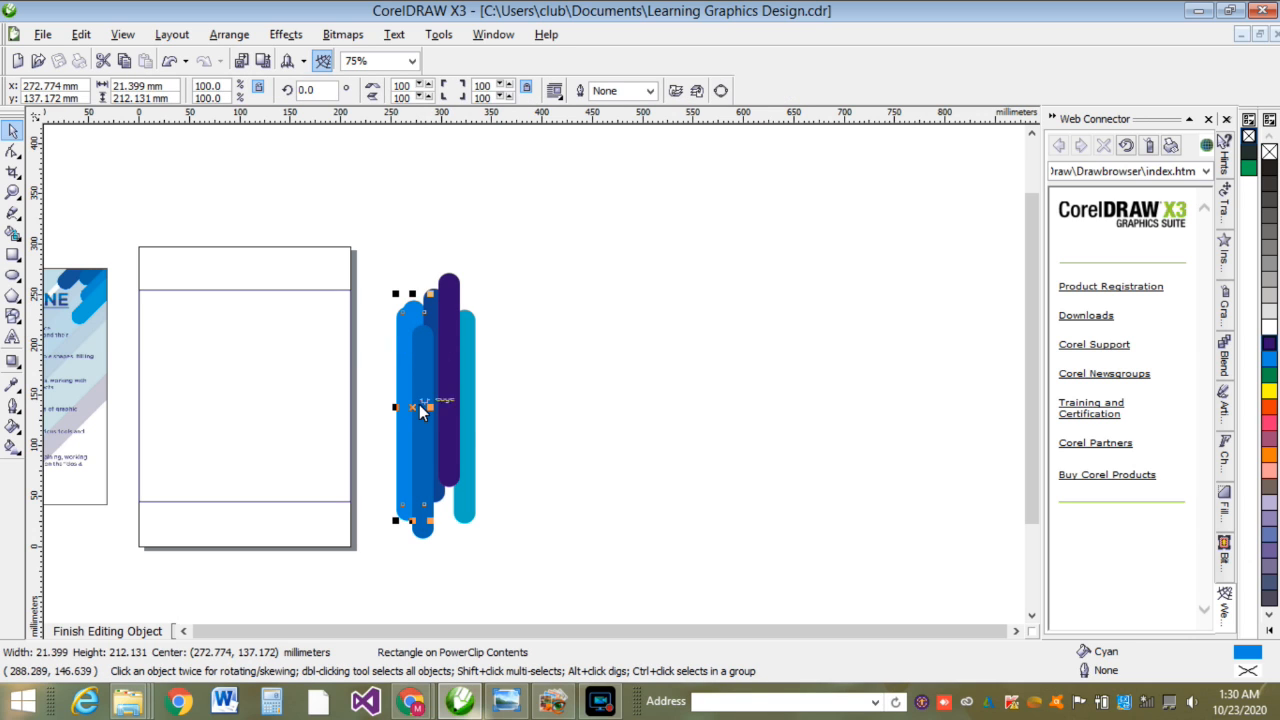
{"action": "left_click_drag", "start_coordinate": [412, 415], "coordinate": [422, 386]}
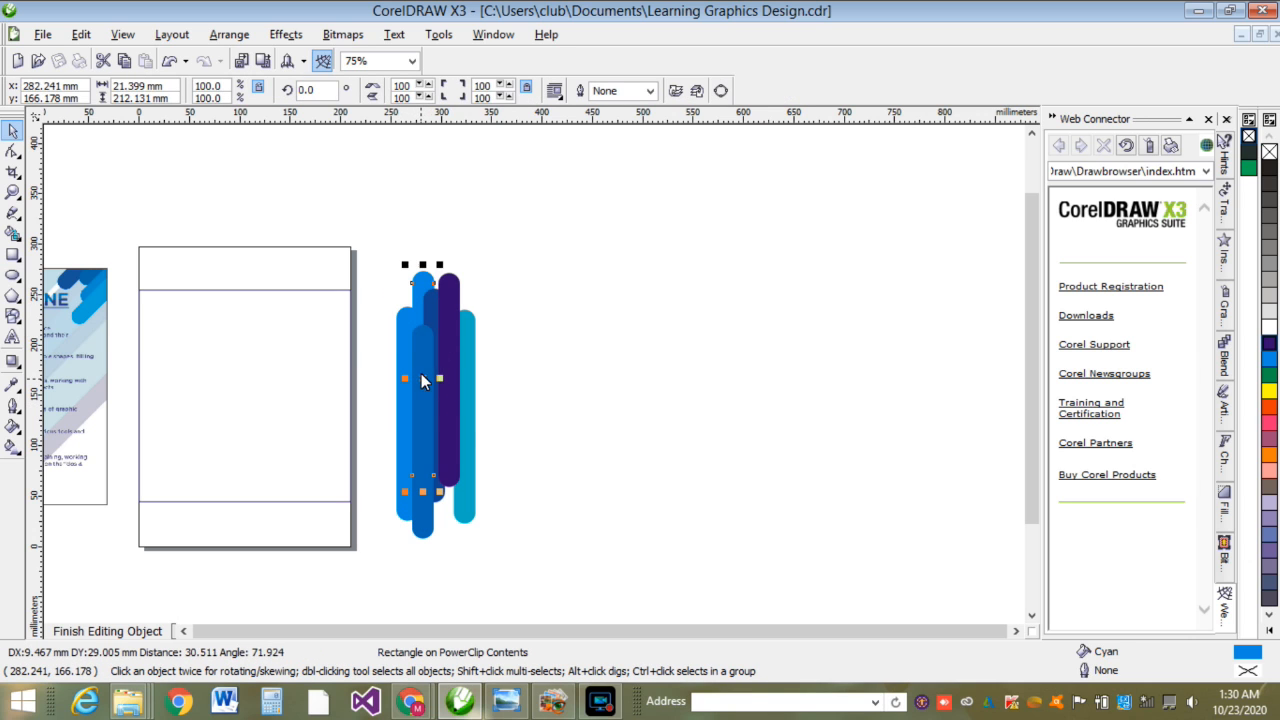
Step: Lengthen the cyan copy upward to about 227 mm and fill it with C:67 M:1 Y:2 K:0
{"action": "left_click_drag", "start_coordinate": [424, 267], "coordinate": [430, 257]}
{"action": "scroll", "coordinate": [427, 335], "scroll_direction": "up", "scroll_amount": 1}
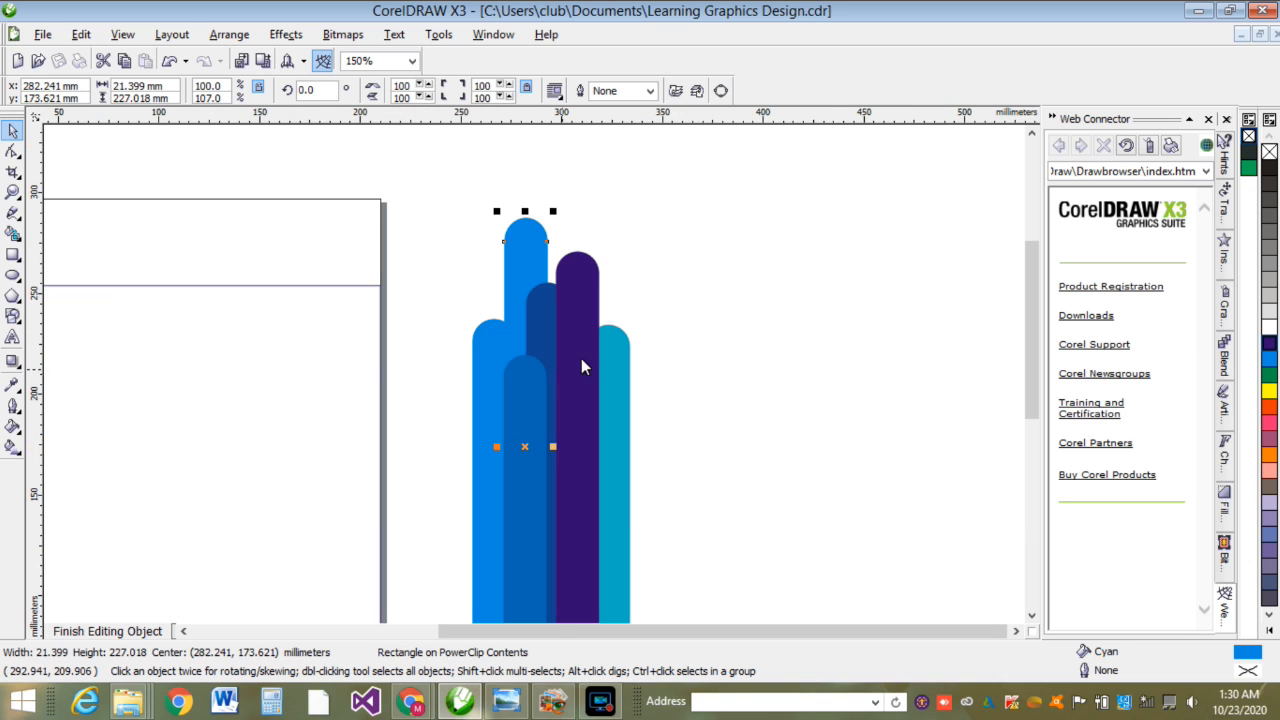
{"action": "left_click", "coordinate": [1268, 367]}
{"action": "left_click", "coordinate": [1177, 405]}
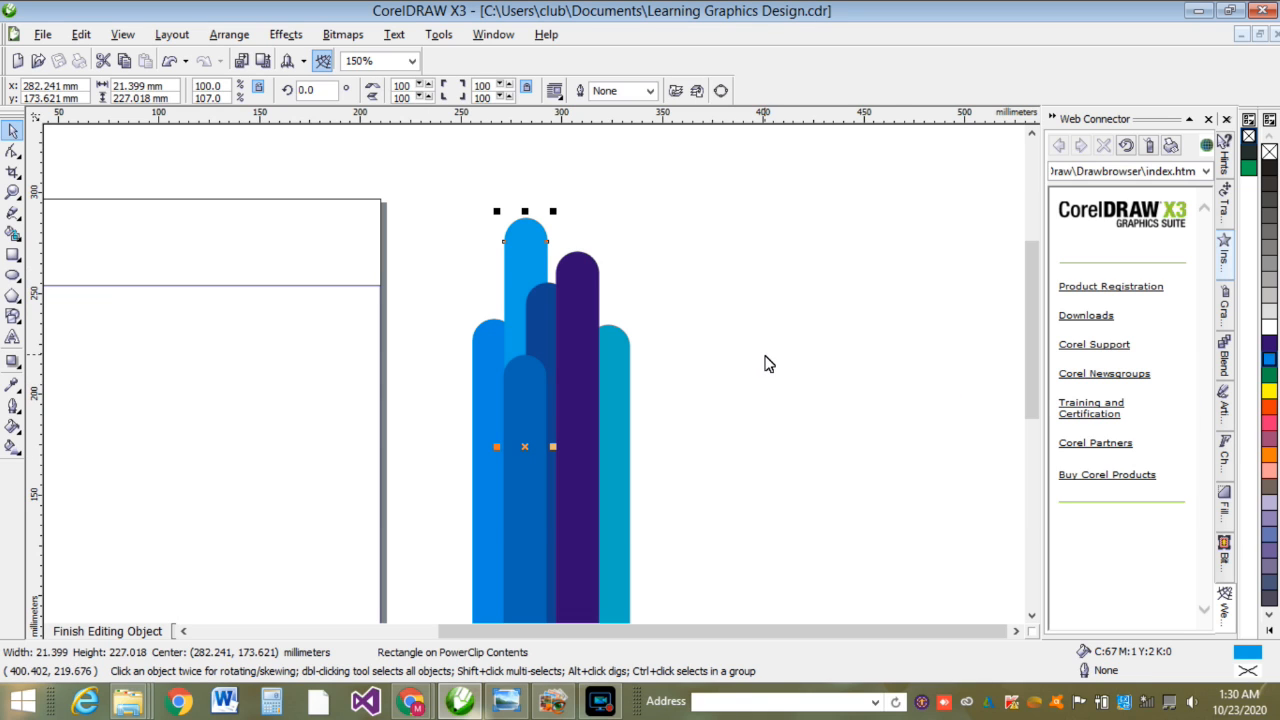
Step: Place a copy of the medium blue bar over the purple bar's right side and fill it with C:98 M:91 Y:1 K:0
{"action": "left_click", "coordinate": [535, 419]}
{"action": "left_click_drag", "start_coordinate": [533, 429], "coordinate": [600, 381]}
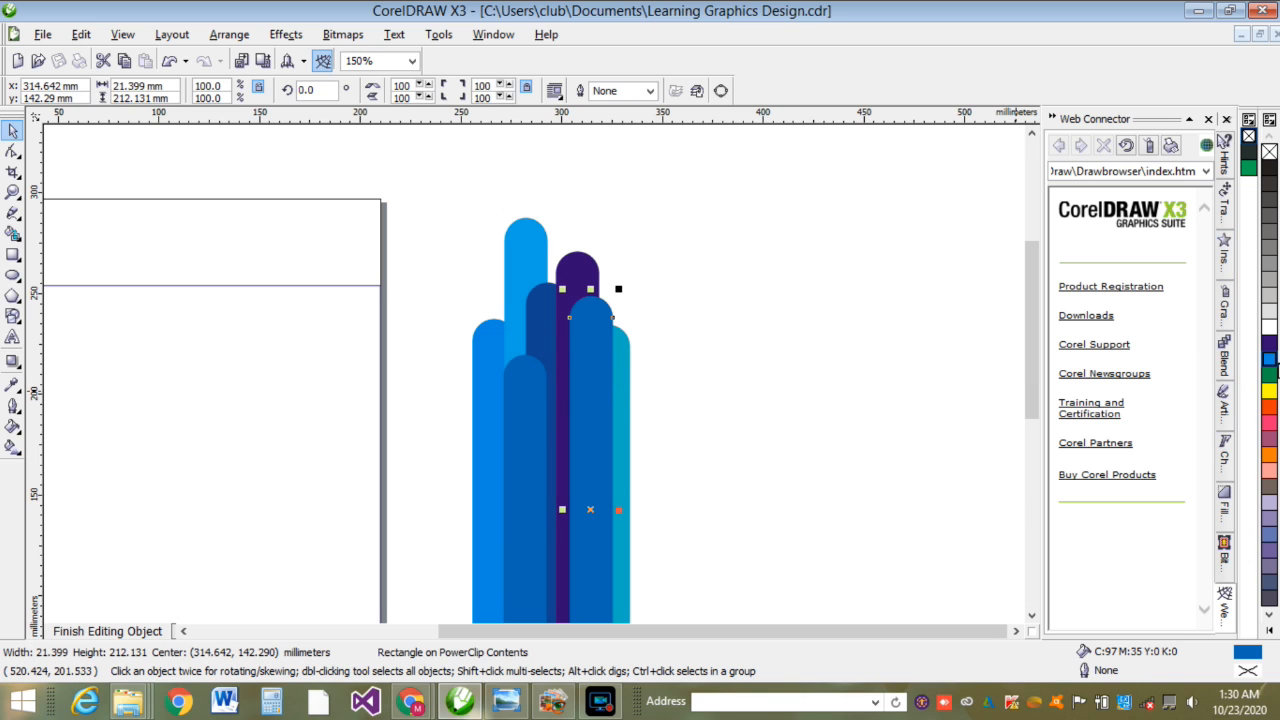
{"action": "left_click", "coordinate": [1268, 366]}
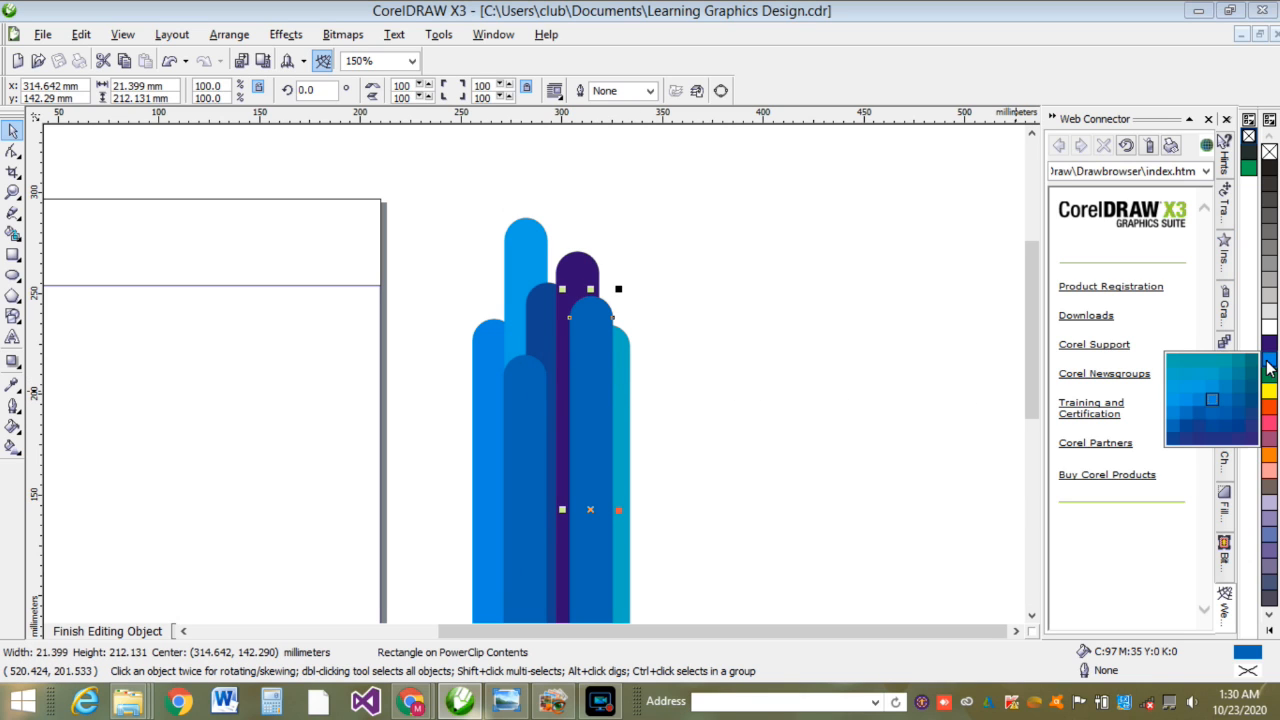
{"action": "left_click", "coordinate": [1240, 428]}
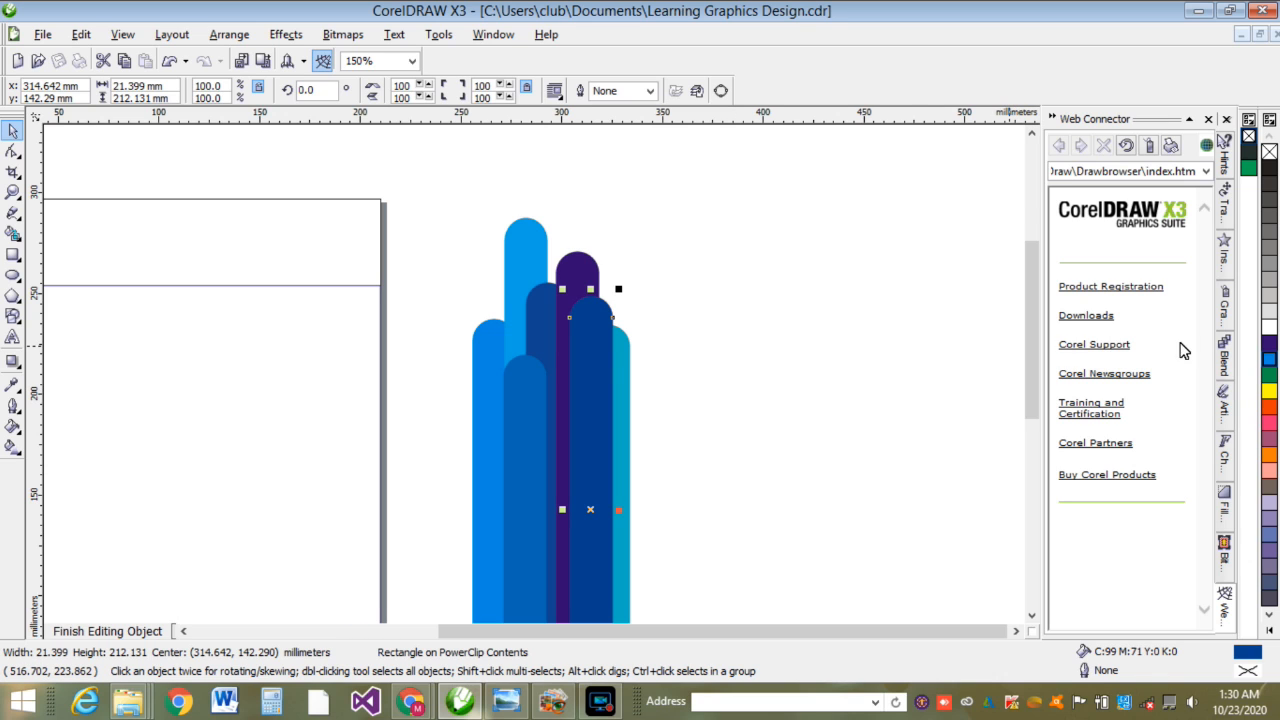
{"action": "left_click", "coordinate": [1268, 366]}
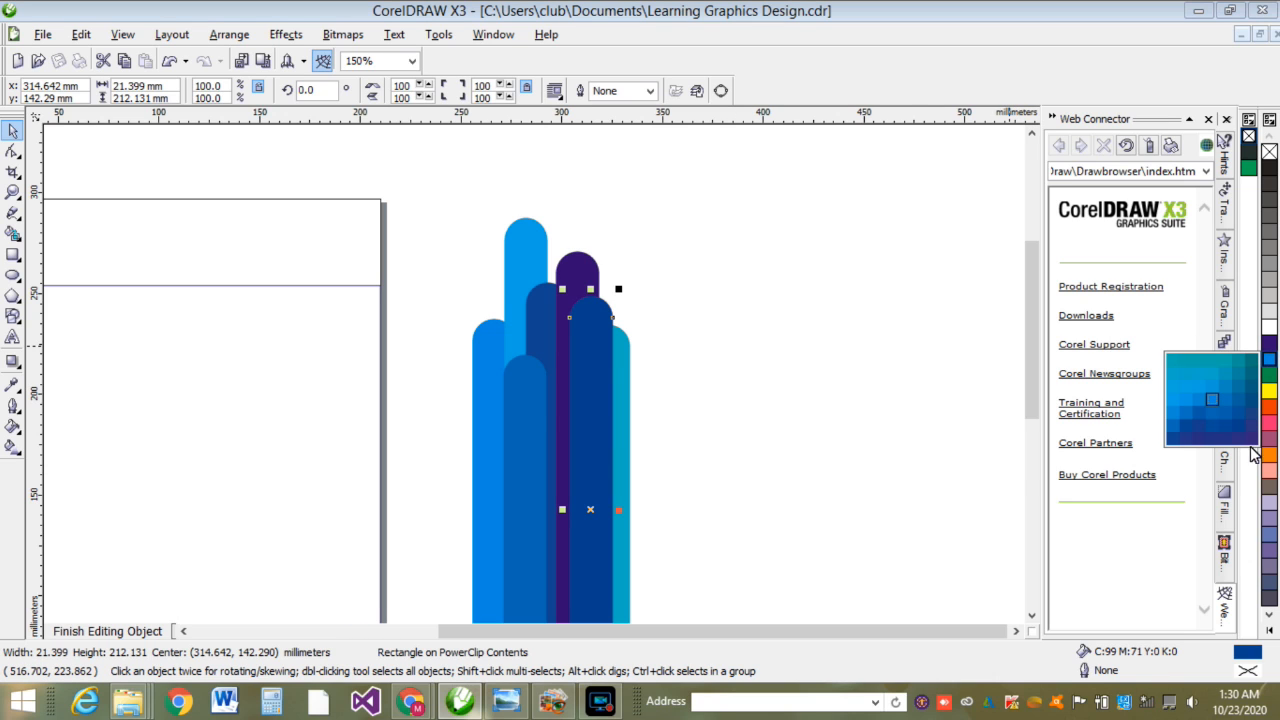
{"action": "left_click", "coordinate": [1250, 440]}
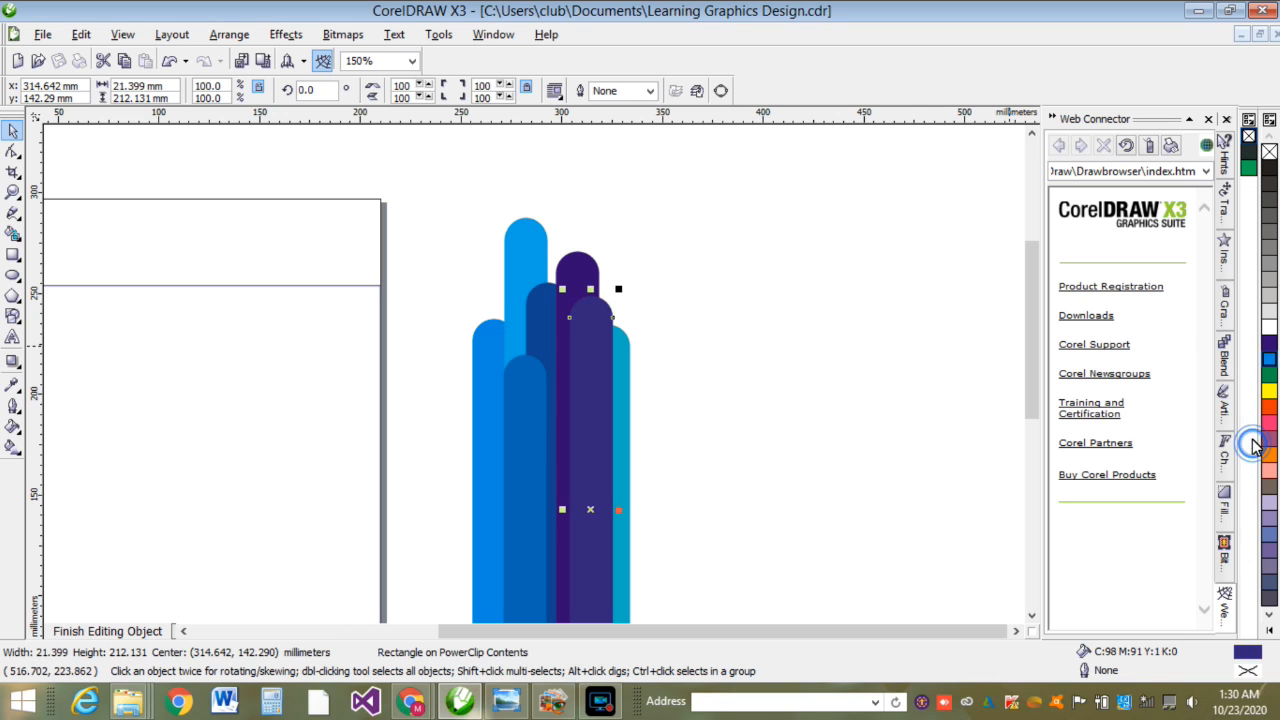
Step: Move the indigo bar right and slightly lower, and shift the turquoise bar left behind the purple and indigo bars
{"action": "left_click", "coordinate": [618, 362]}
{"action": "left_click_drag", "start_coordinate": [597, 370], "coordinate": [627, 410]}
{"action": "left_click_drag", "start_coordinate": [713, 430], "coordinate": [601, 424]}
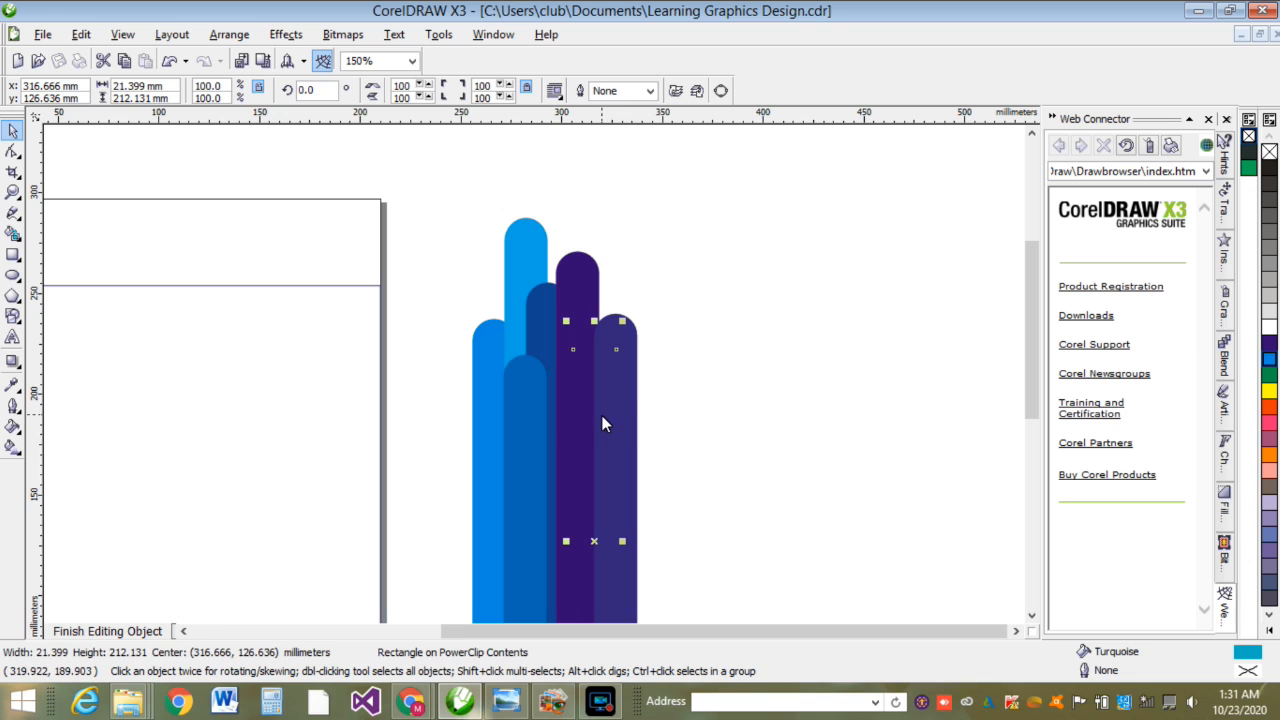
Step: Bring the turquoise bar in front of the purple and indigo bars and nudge it slightly lower
{"action": "right_click", "coordinate": [592, 540]}
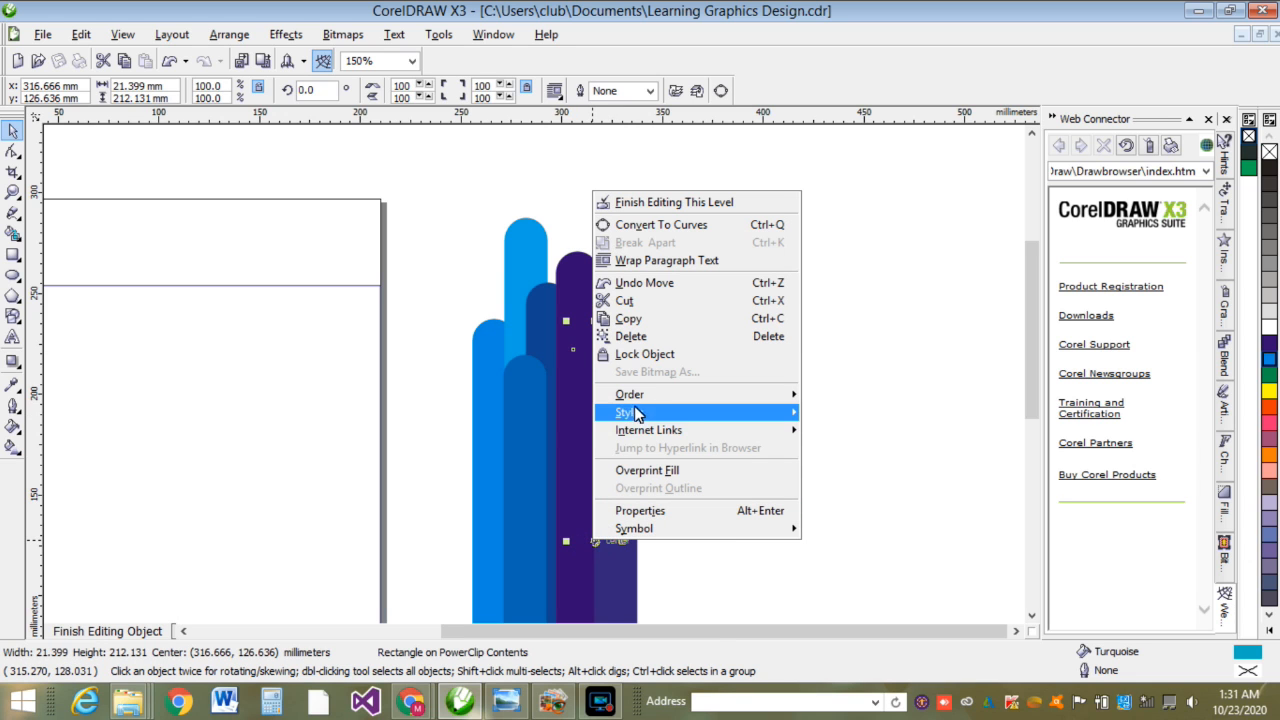
{"action": "left_click", "coordinate": [632, 394]}
{"action": "left_click", "coordinate": [905, 277]}
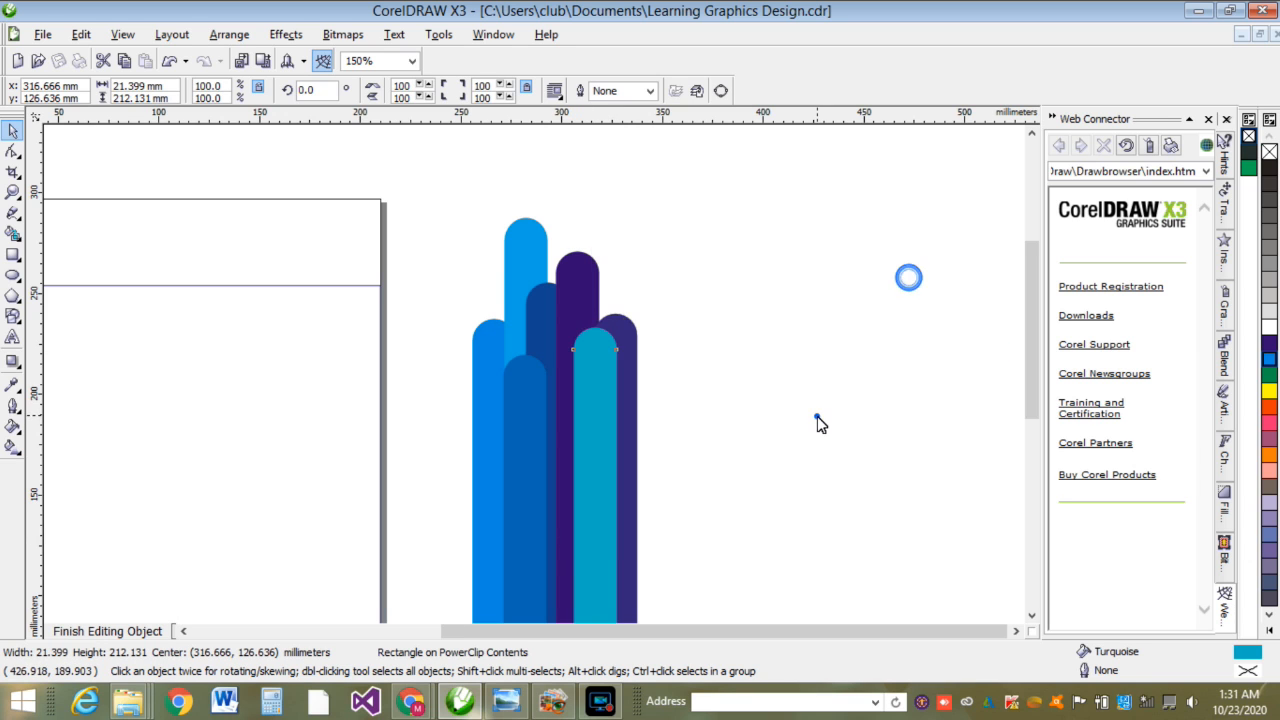
{"action": "left_click", "coordinate": [815, 420]}
{"action": "left_click", "coordinate": [593, 423]}
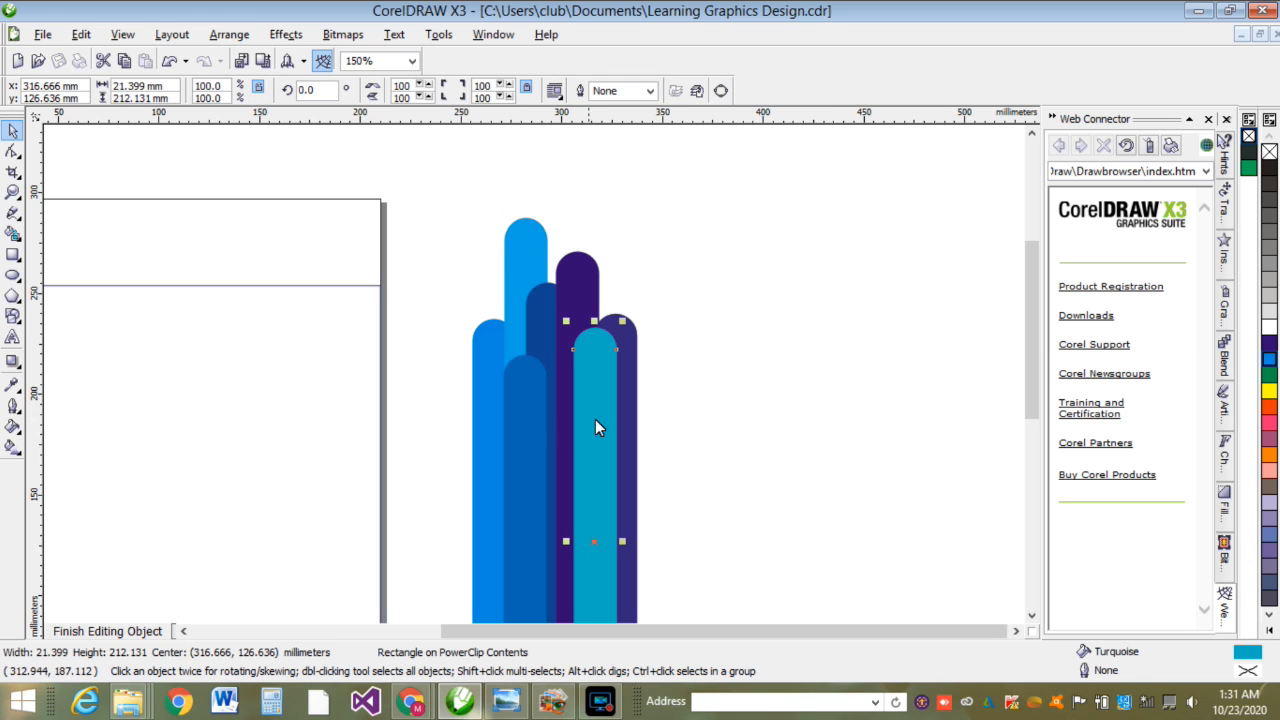
Step: Group all seven bars and rotate the group 45 degrees
{"action": "key", "text": "F3"}
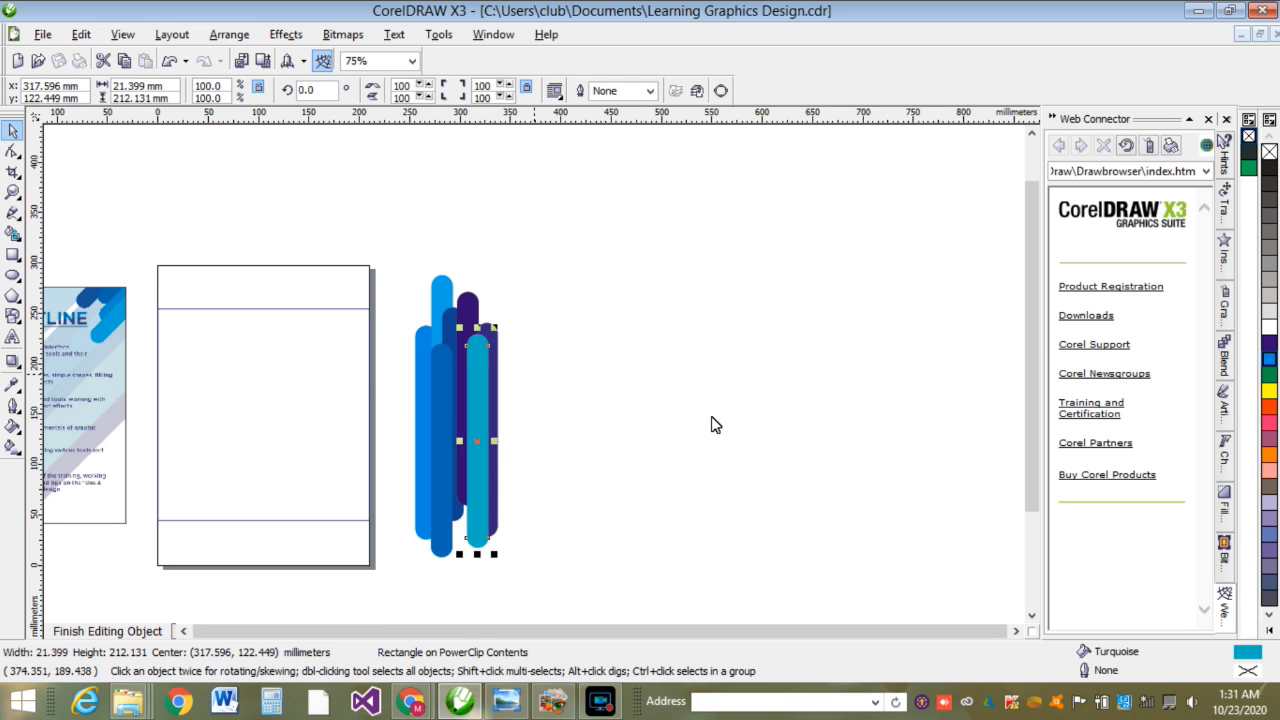
{"action": "left_click_drag", "start_coordinate": [576, 572], "coordinate": [389, 234]}
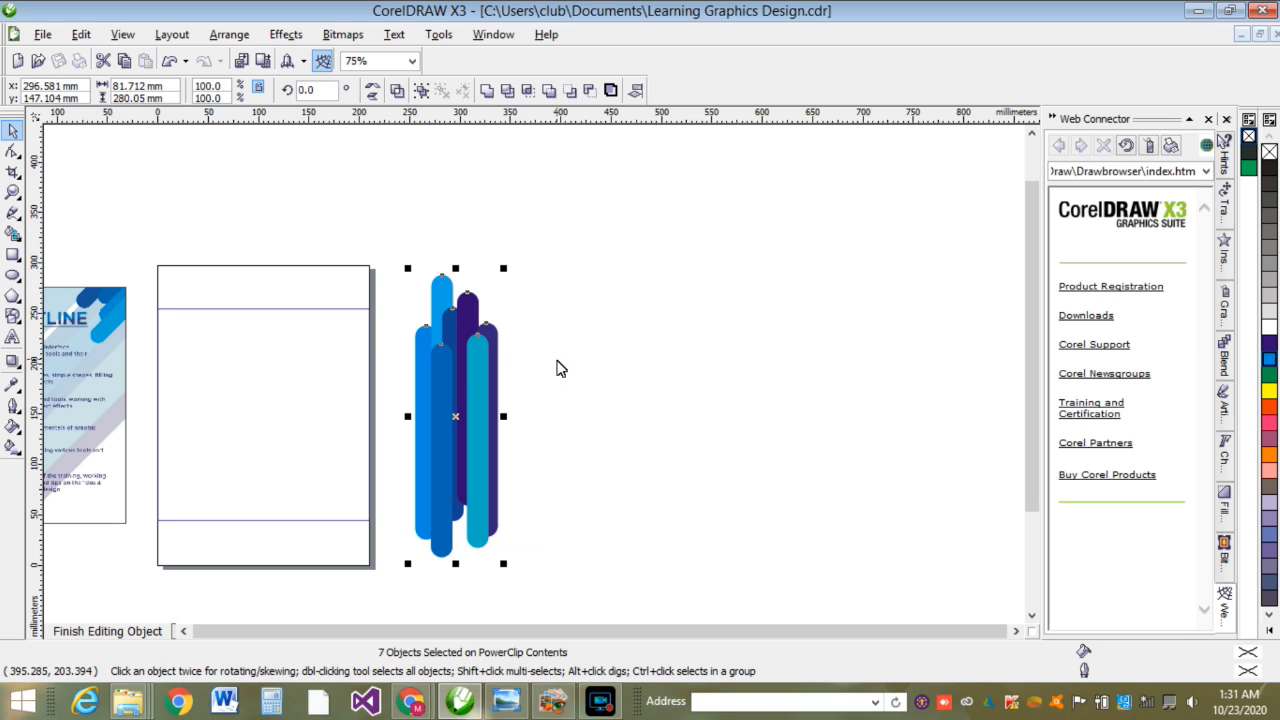
{"action": "key", "text": "ctrl+g"}
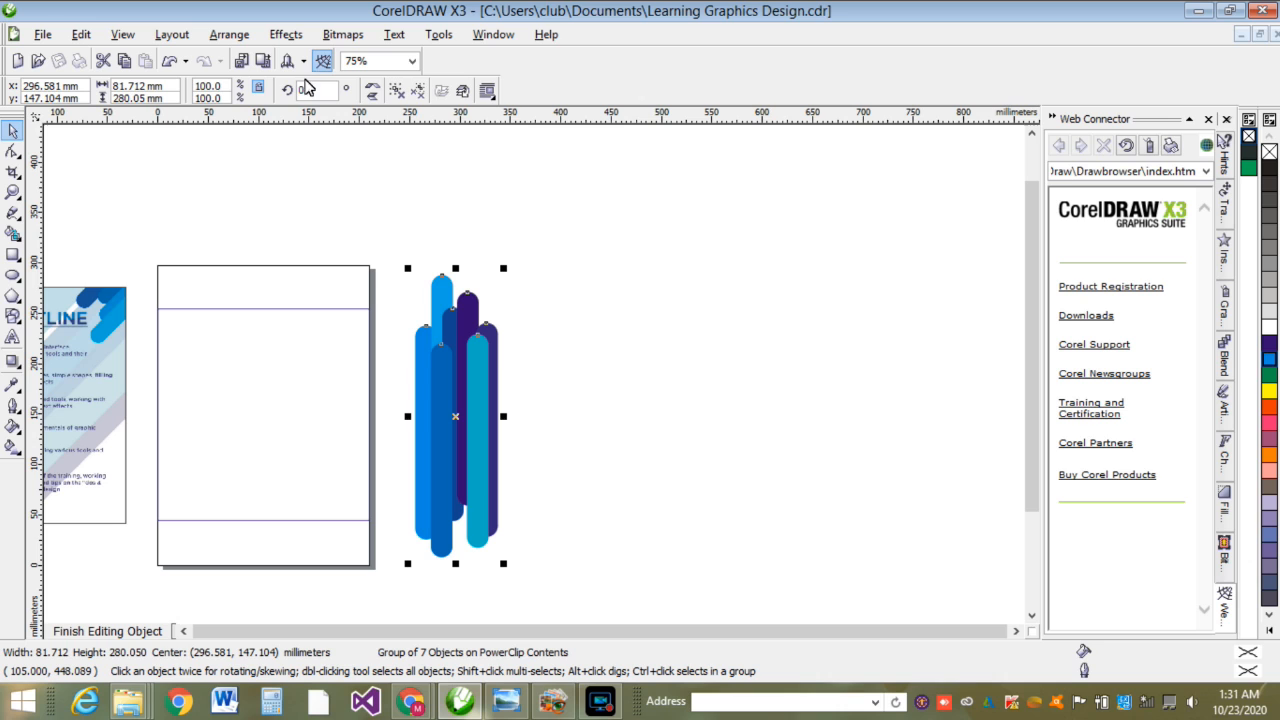
{"action": "double_click", "coordinate": [306, 91]}
{"action": "type", "text": "45"}
{"action": "key", "text": "Return"}
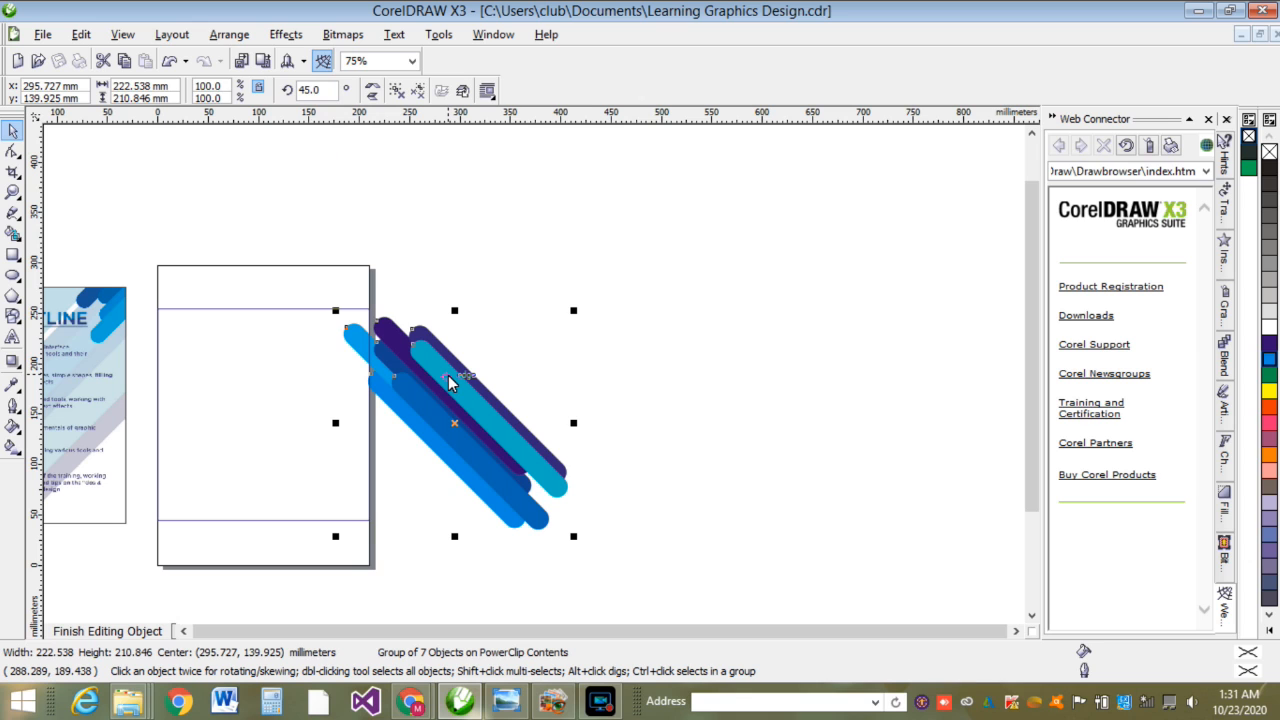
Step: Duplicate the rotated bar group and place the copy in the empty area to its right
{"action": "key", "text": "ctrl+d"}
{"action": "left_click_drag", "start_coordinate": [460, 410], "coordinate": [702, 459]}
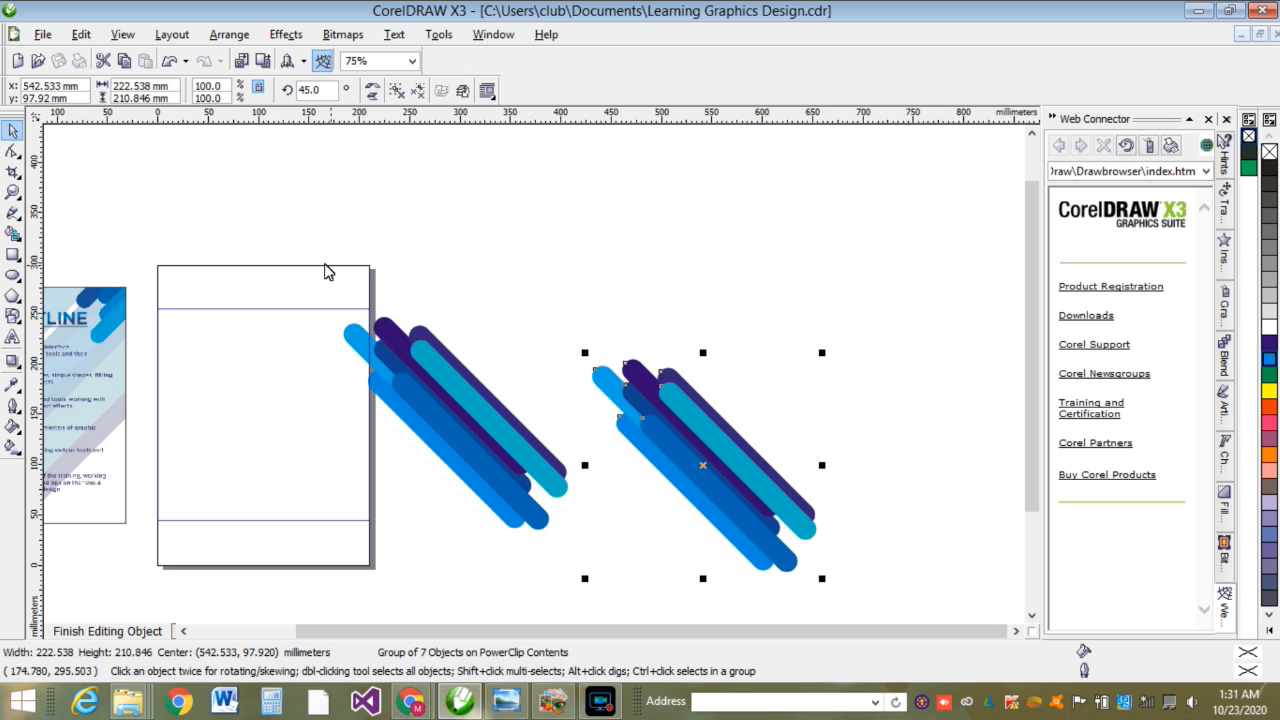
Step: Mirror the original bar group horizontally and move it over the square frame's upper-right corner
{"action": "left_click_drag", "start_coordinate": [280, 214], "coordinate": [586, 543]}
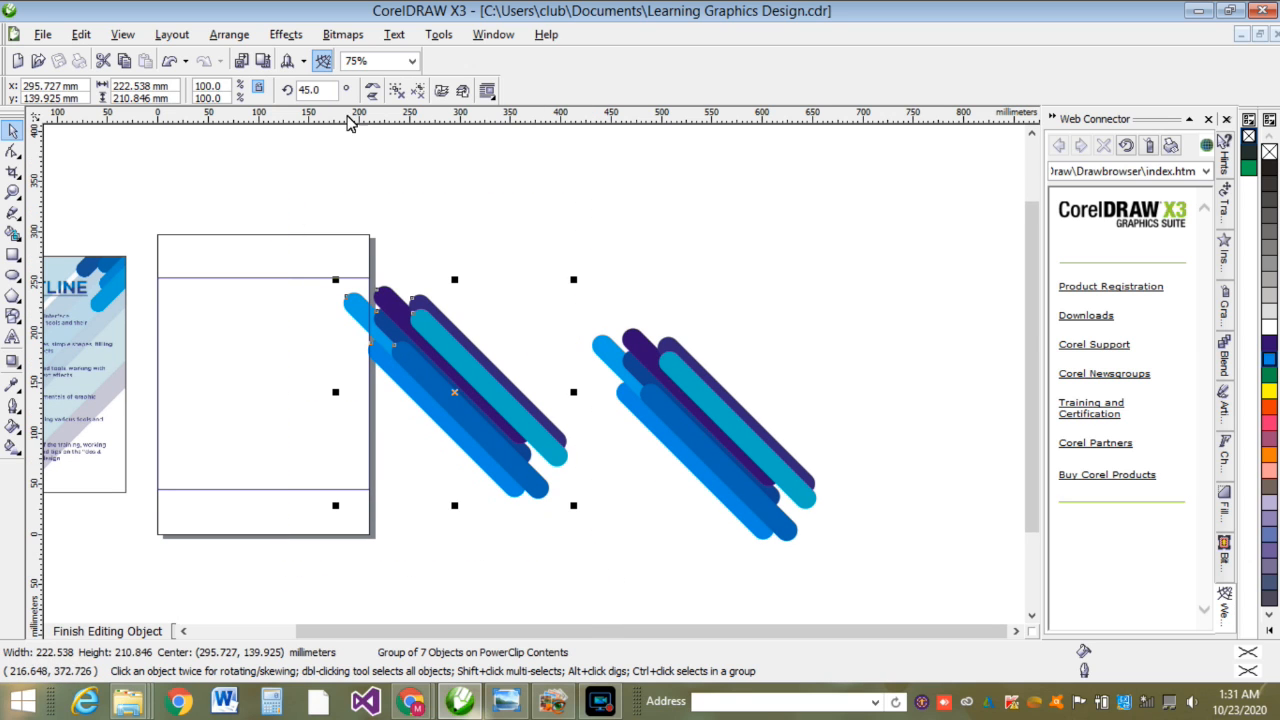
{"action": "left_click", "coordinate": [374, 91]}
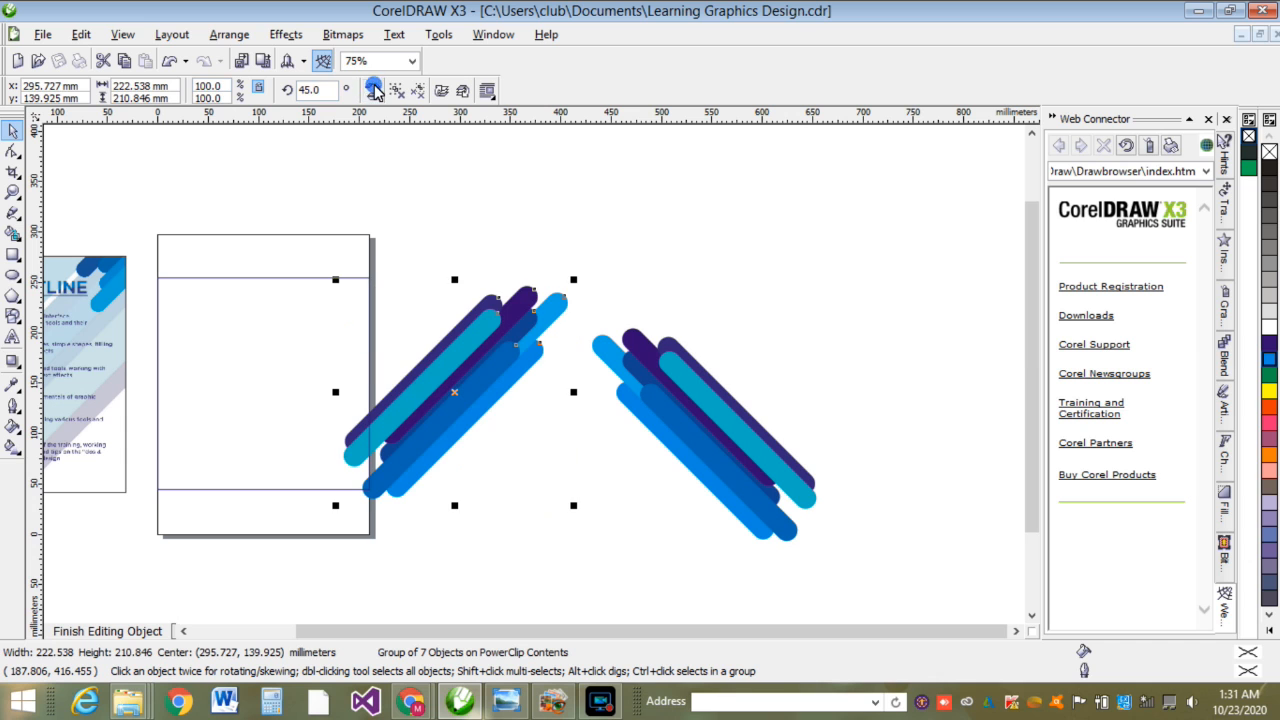
{"action": "left_click_drag", "start_coordinate": [453, 404], "coordinate": [391, 262]}
Step: Mirror the copied bar group horizontally and place it over the square frame's lower-left corner
{"action": "left_click_drag", "start_coordinate": [554, 314], "coordinate": [884, 557]}
{"action": "left_click_drag", "start_coordinate": [757, 422], "coordinate": [301, 533]}
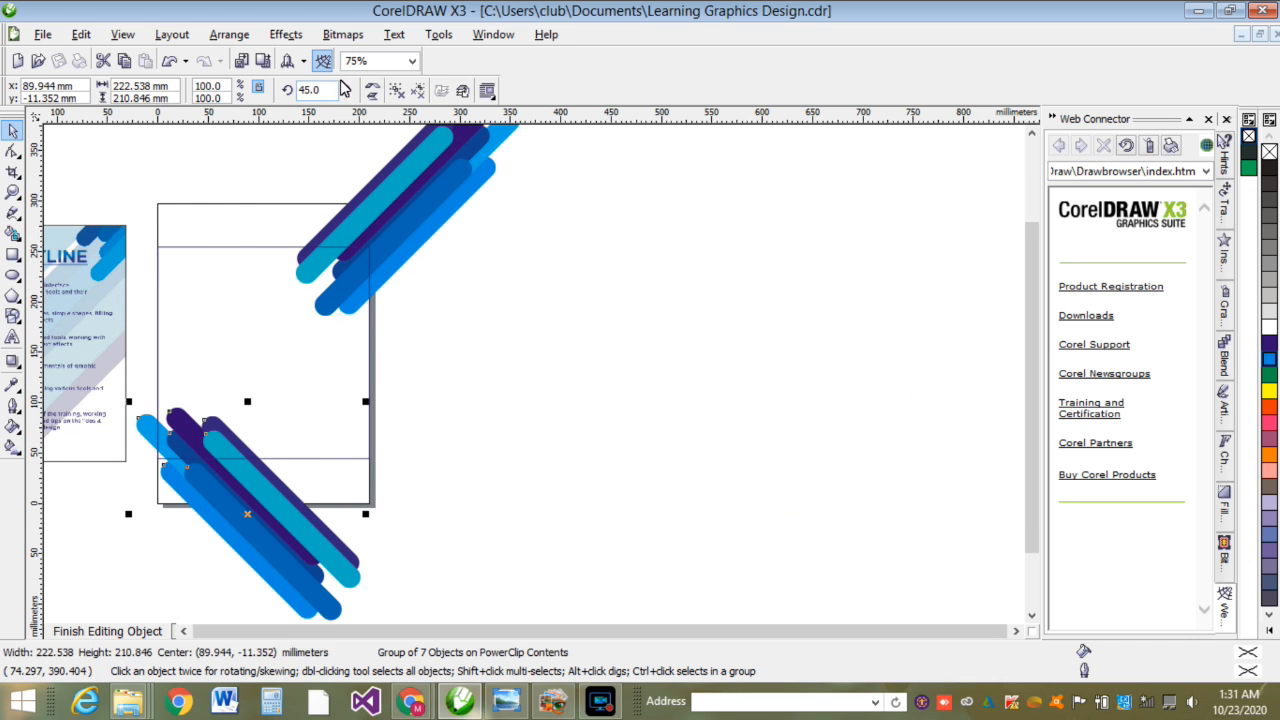
{"action": "left_click", "coordinate": [373, 90]}
{"action": "left_click_drag", "start_coordinate": [295, 478], "coordinate": [160, 461]}
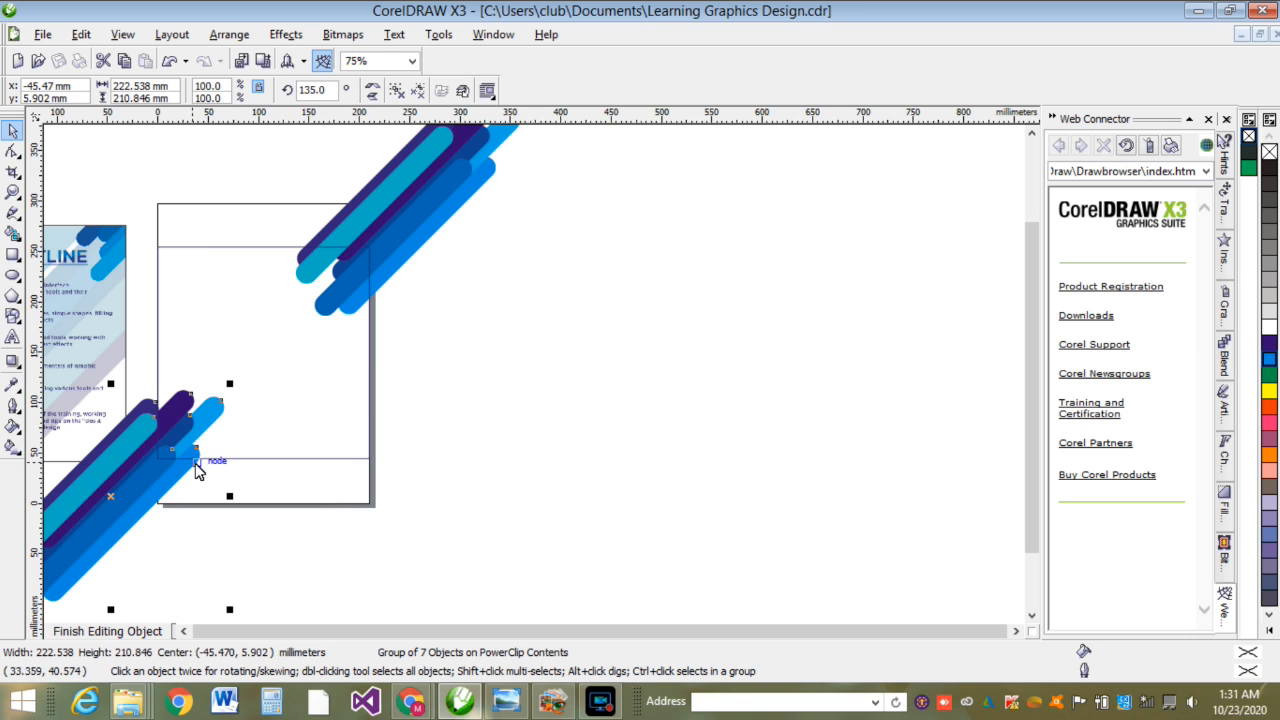
Step: Scale the lower-left bar group to about 83.6% and move it slightly up and right over the frame corner
{"action": "scroll", "coordinate": [189, 464], "scroll_direction": "down", "scroll_amount": 1}
{"action": "scroll", "coordinate": [512, 381], "scroll_direction": "up", "scroll_amount": 1}
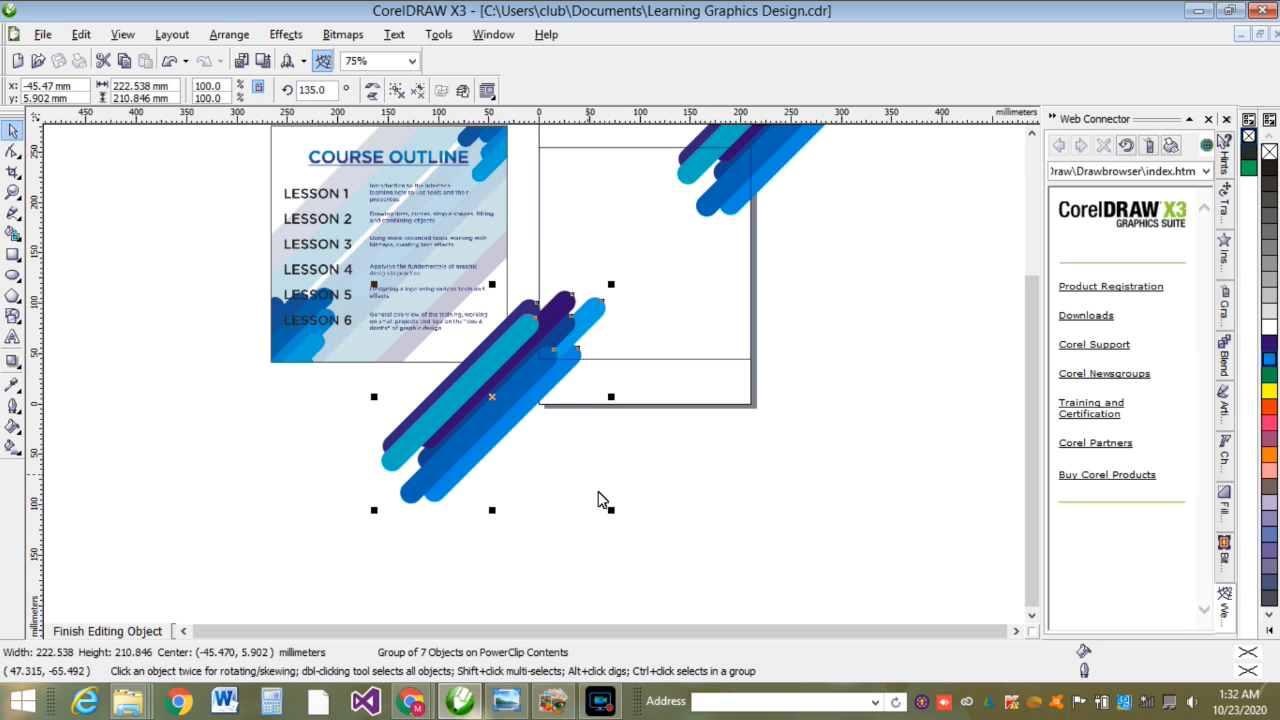
{"action": "left_click_drag", "start_coordinate": [611, 511], "coordinate": [600, 506]}
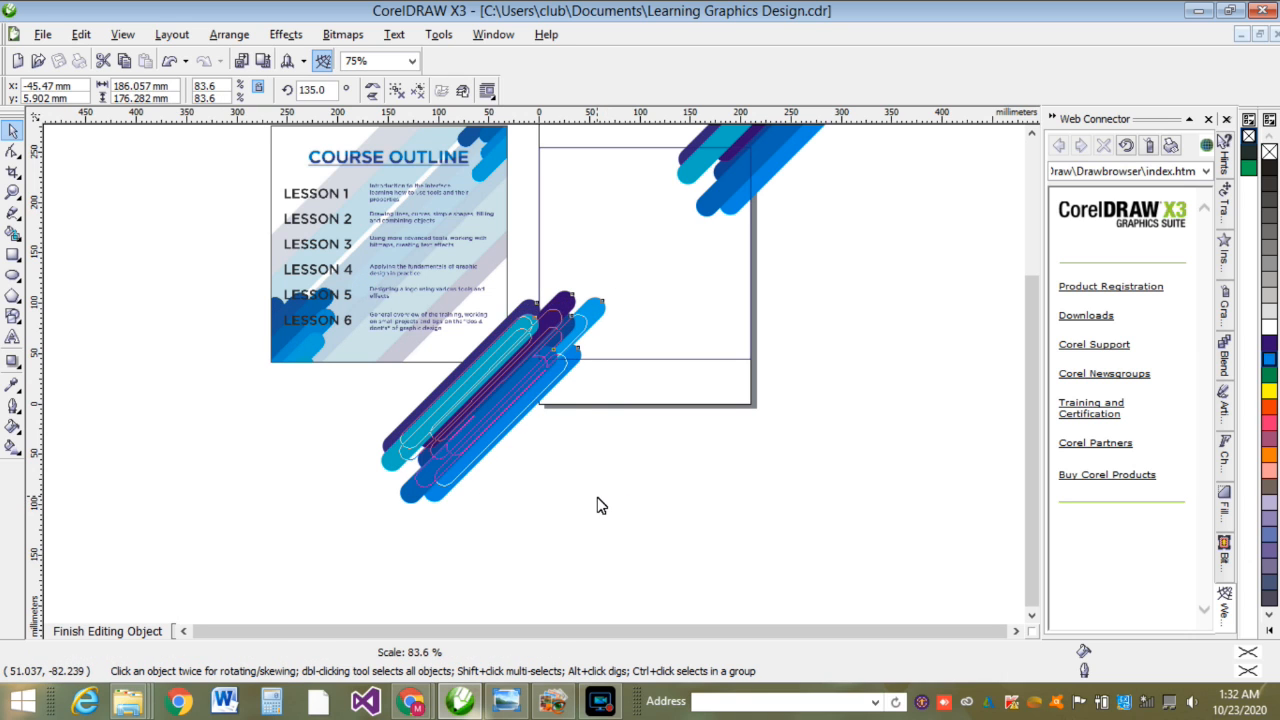
{"action": "left_click_drag", "start_coordinate": [530, 400], "coordinate": [556, 382]}
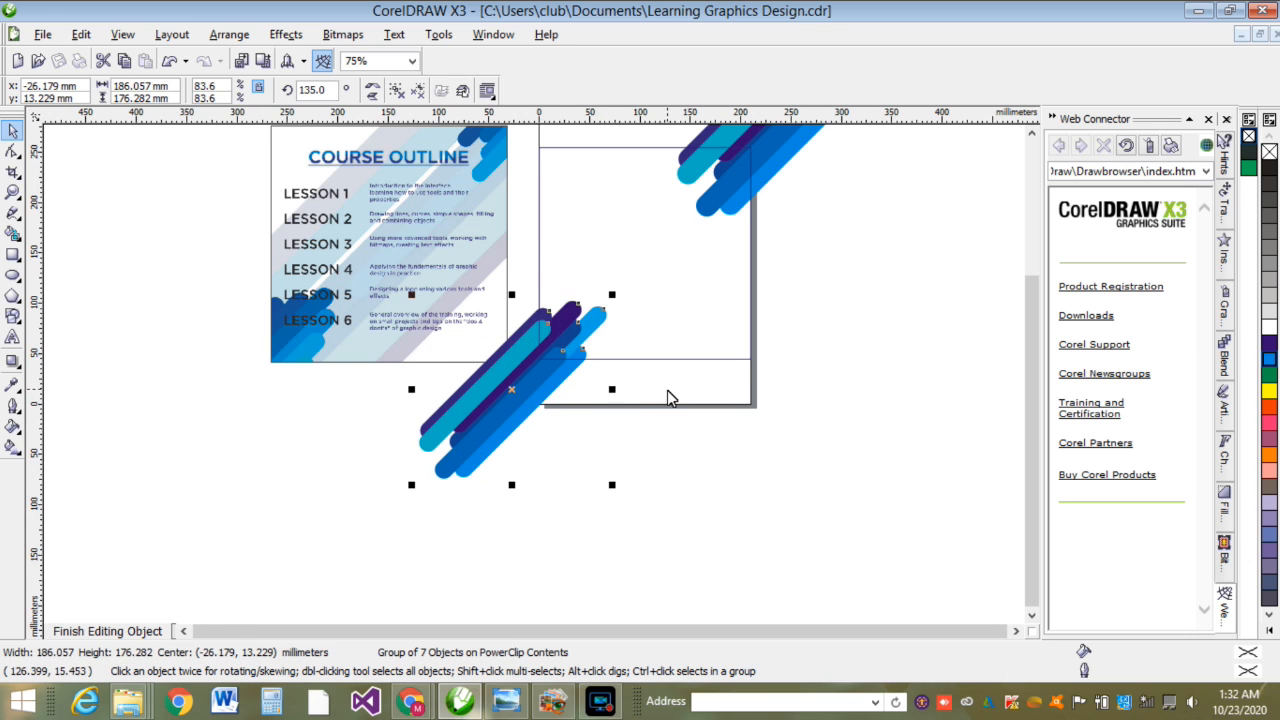
Step: Scale the upper-right bar group to about 93.3%
{"action": "scroll", "coordinate": [667, 390], "scroll_direction": "down", "scroll_amount": 1}
{"action": "left_click_drag", "start_coordinate": [680, 305], "coordinate": [528, 177]}
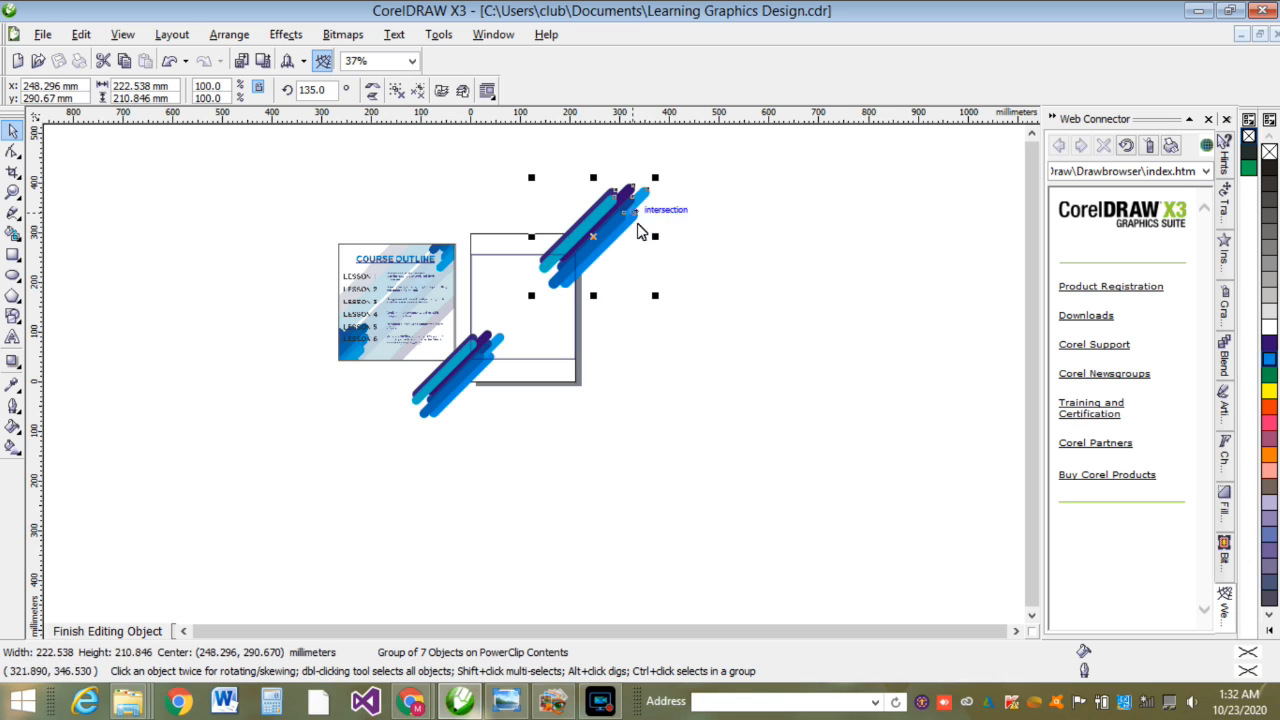
{"action": "left_click_drag", "start_coordinate": [657, 306], "coordinate": [645, 281]}
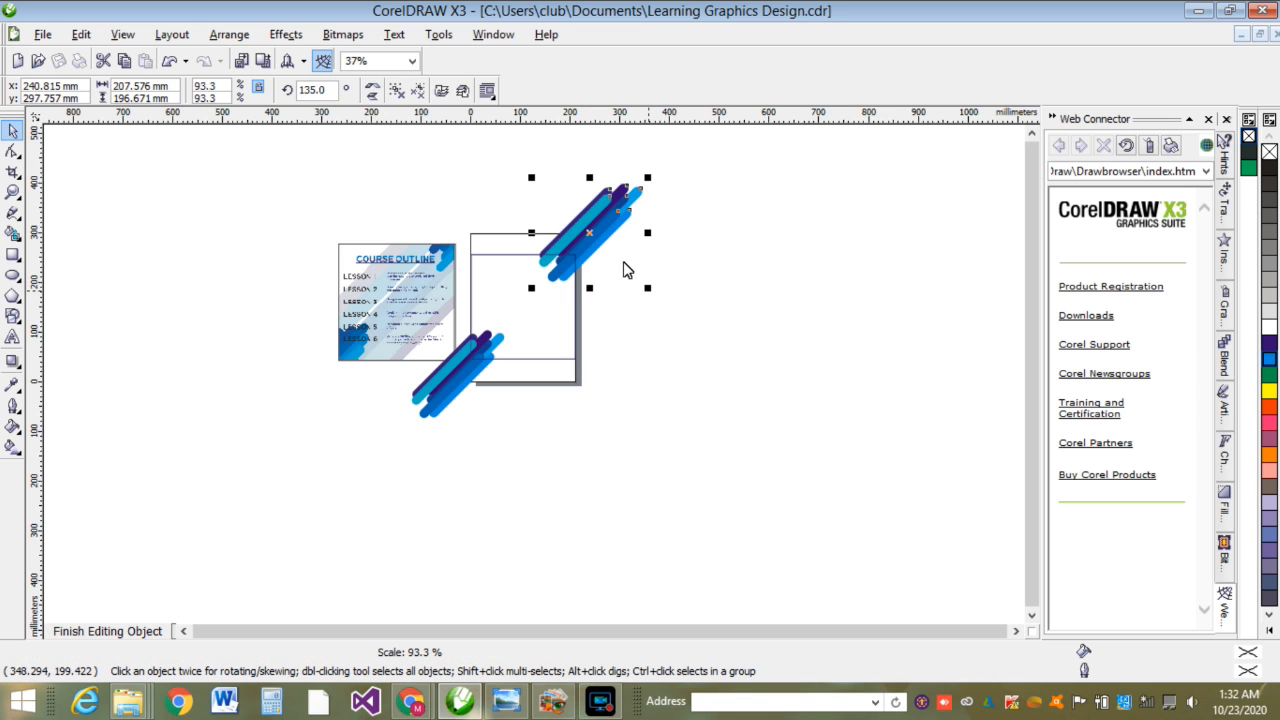
Step: Scale the upper-right bar group down to 85.8%, keeping it over the square frame's corner
{"action": "left_click_drag", "start_coordinate": [600, 249], "coordinate": [601, 245]}
{"action": "left_click_drag", "start_coordinate": [652, 294], "coordinate": [648, 292]}
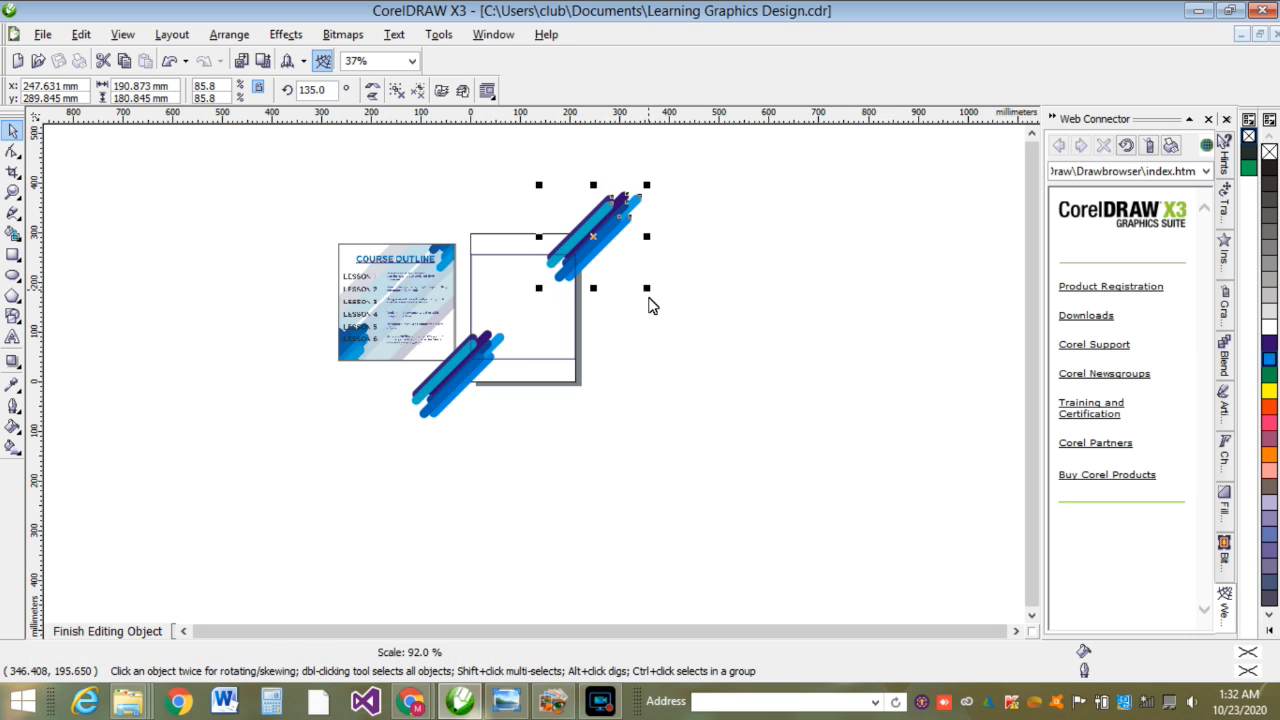
{"action": "left_click", "coordinate": [652, 340]}
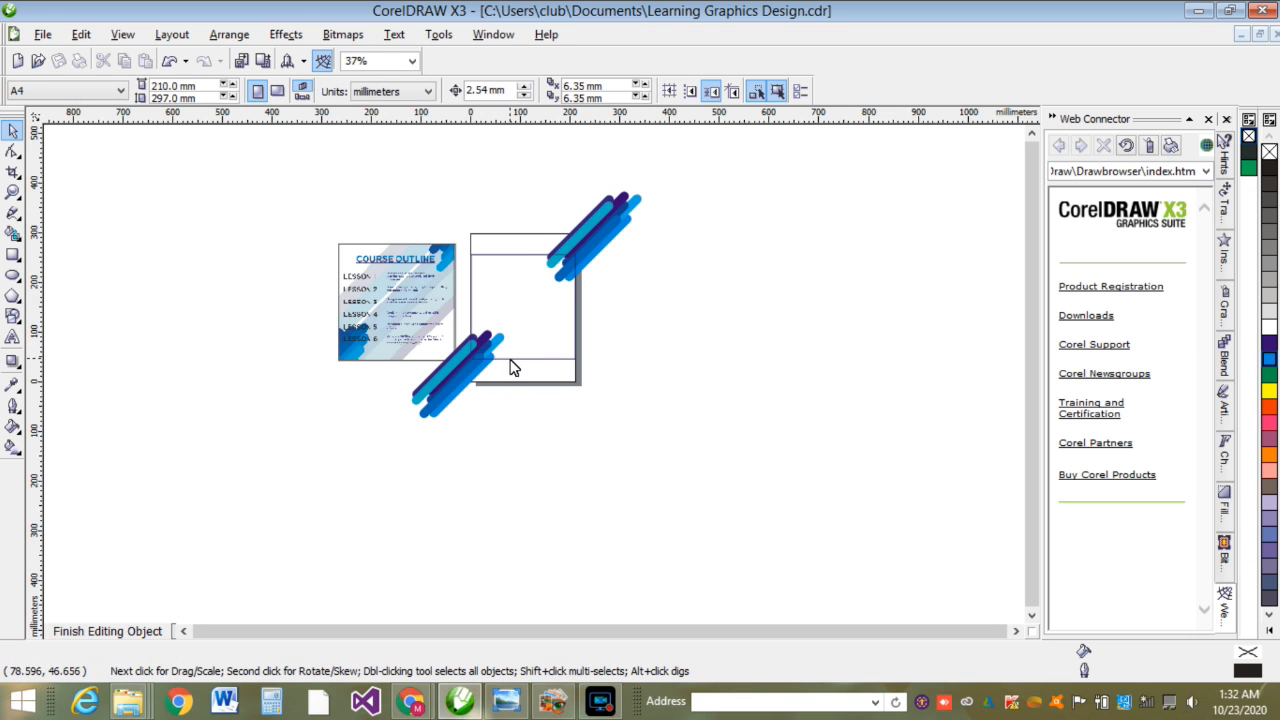
{"action": "scroll", "coordinate": [497, 366], "scroll_direction": "up", "scroll_amount": 1}
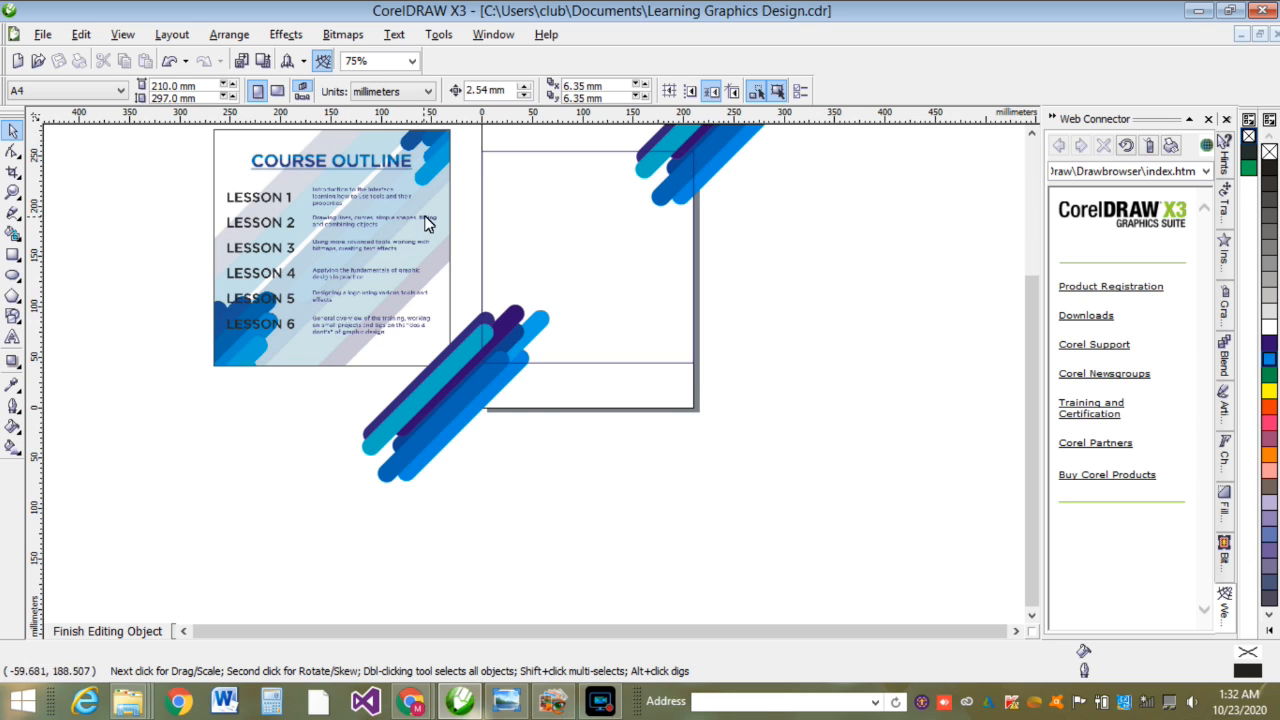
{"action": "scroll", "coordinate": [483, 314], "scroll_direction": "down", "scroll_amount": 1}
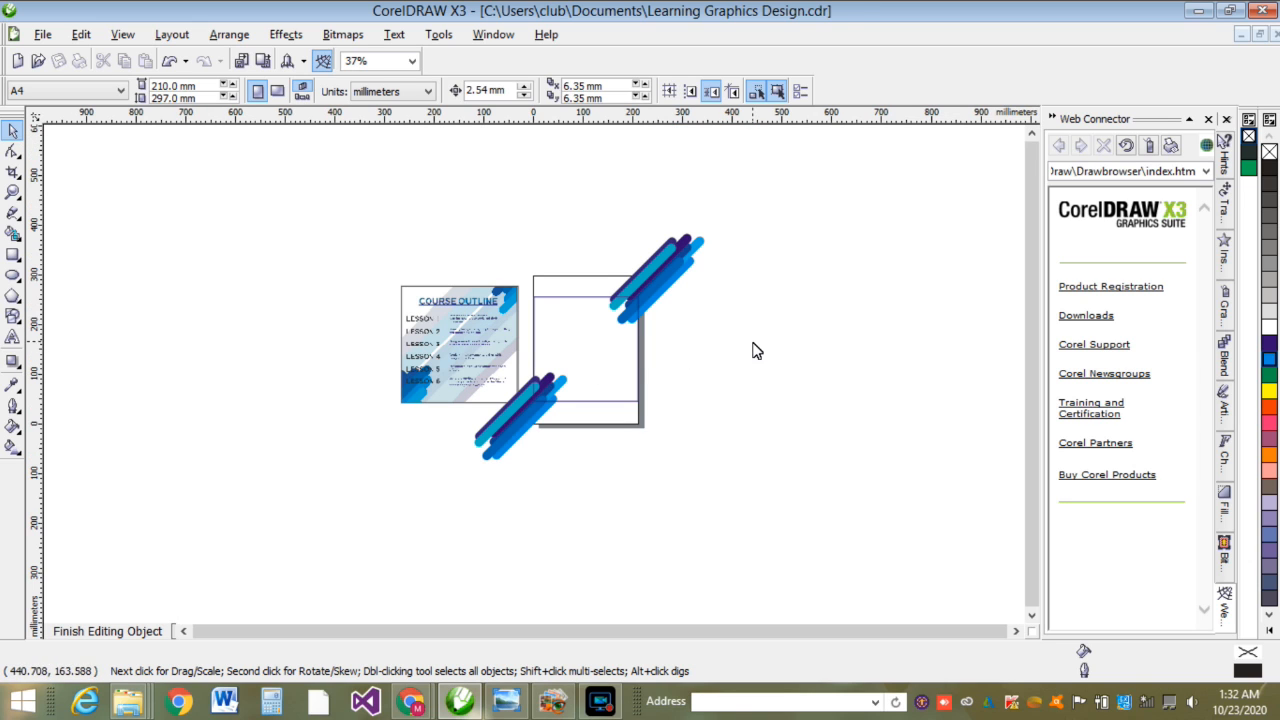
Step: Duplicate the upper-right bar group beside the frame and enlarge the copy proportionally to 301%, about 670 mm wide
{"action": "left_click_drag", "start_coordinate": [755, 348], "coordinate": [573, 201]}
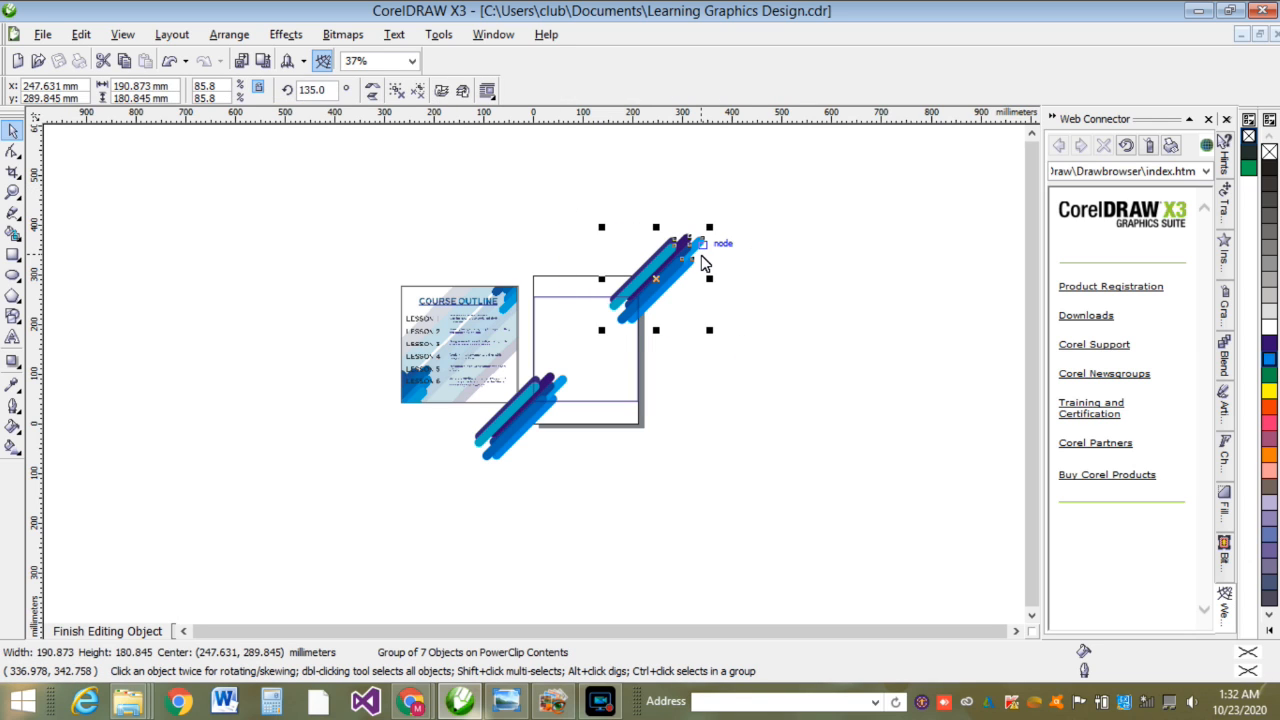
{"action": "left_click_drag", "start_coordinate": [660, 295], "coordinate": [716, 401]}
{"action": "mouse_move", "coordinate": [767, 446]}
{"action": "left_mouse_down"}
{"action": "mouse_move", "coordinate": [928, 574]}
{"action": "mouse_move", "coordinate": [911, 563]}
{"action": "left_mouse_up"}
{"action": "mouse_move", "coordinate": [759, 401]}
{"action": "left_mouse_down"}
{"action": "mouse_move", "coordinate": [634, 346]}
{"action": "mouse_move", "coordinate": [680, 390]}
{"action": "mouse_move", "coordinate": [759, 426]}
{"action": "left_mouse_up"}
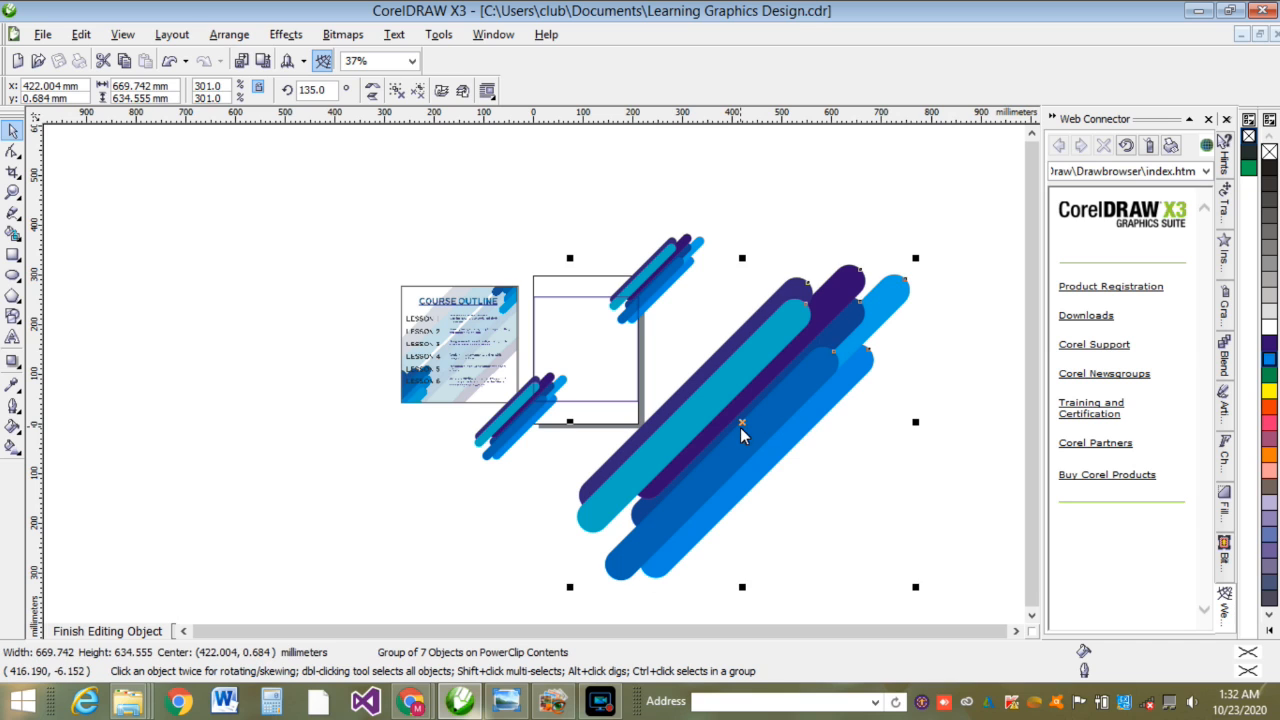
Step: Send the enlarged bar group to the back of the layer
{"action": "right_click", "coordinate": [740, 427]}
{"action": "left_click", "coordinate": [835, 297]}
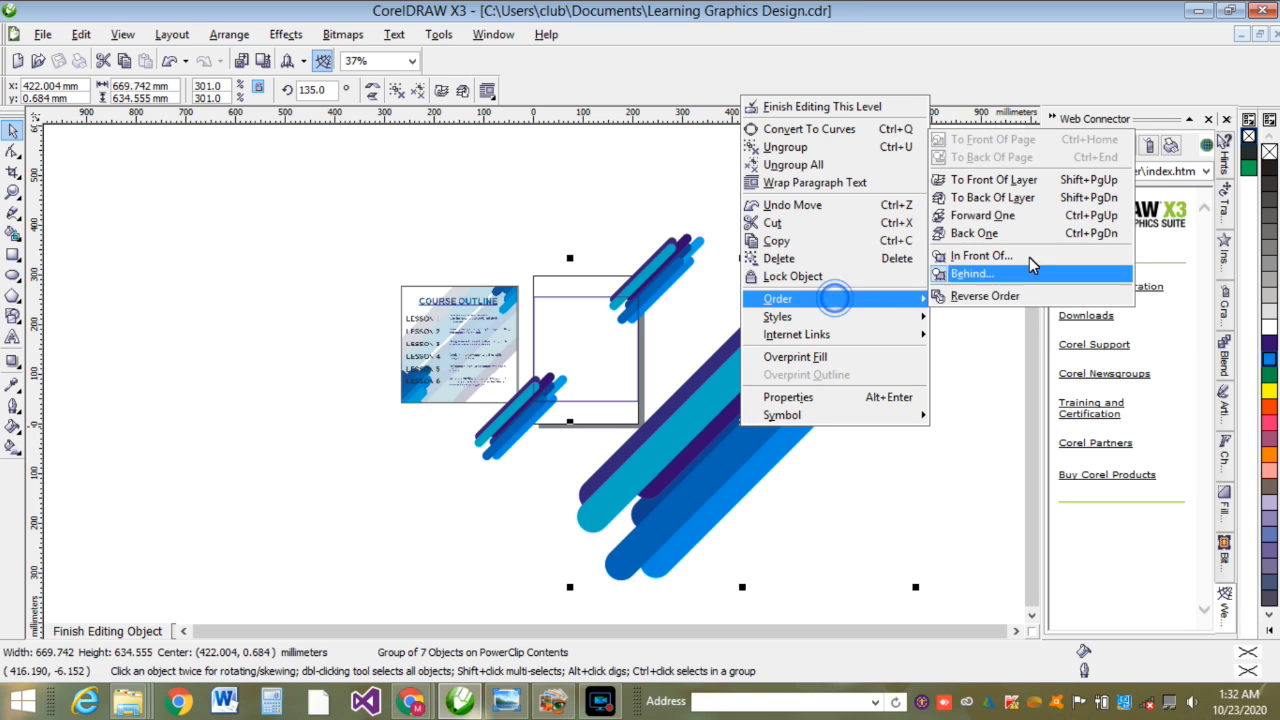
{"action": "left_click", "coordinate": [1039, 200]}
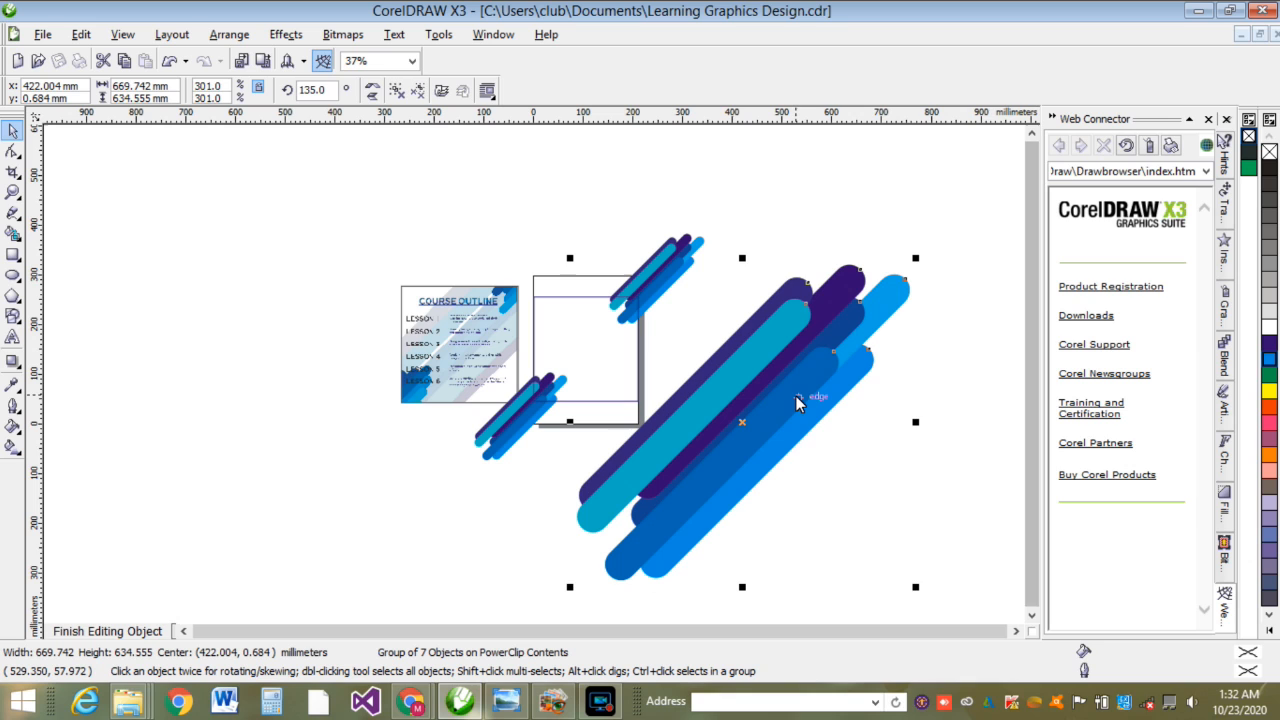
Step: Try a diagonal linear transparency and a uniform transparency of 50 on the enlarged bar group
{"action": "left_click", "coordinate": [20, 370]}
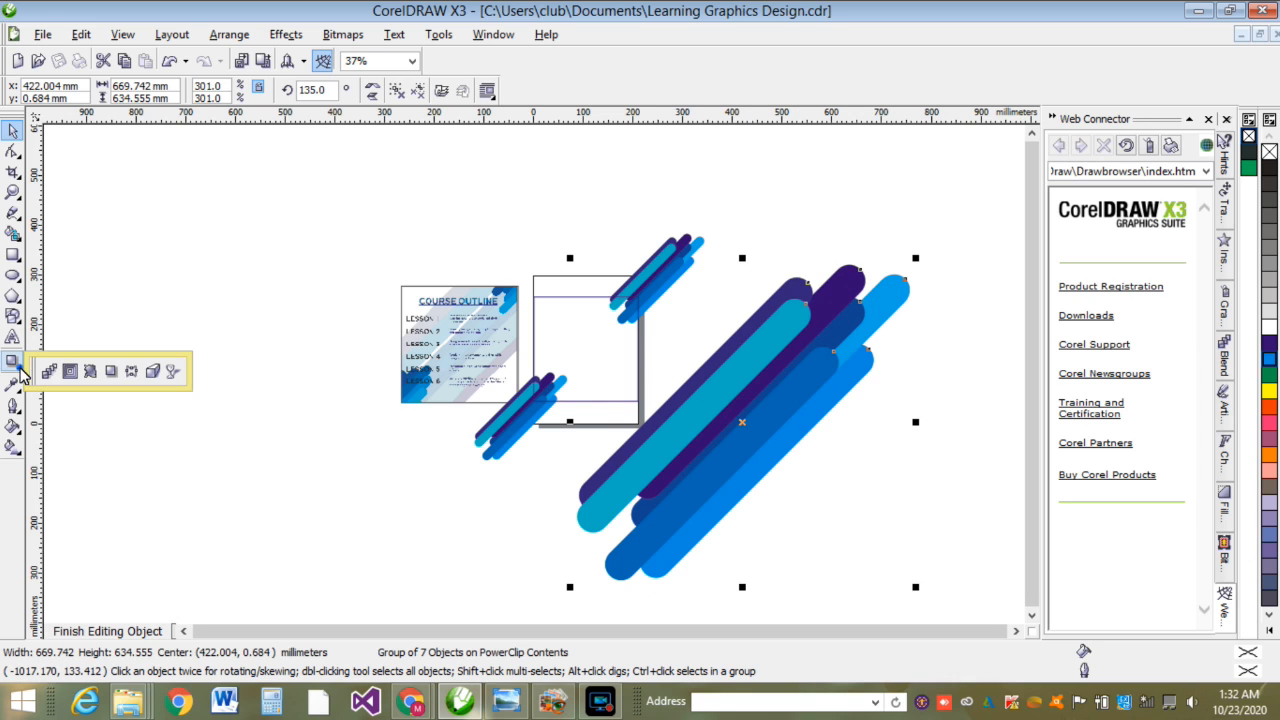
{"action": "left_click", "coordinate": [173, 373]}
{"action": "left_click_drag", "start_coordinate": [661, 500], "coordinate": [834, 328]}
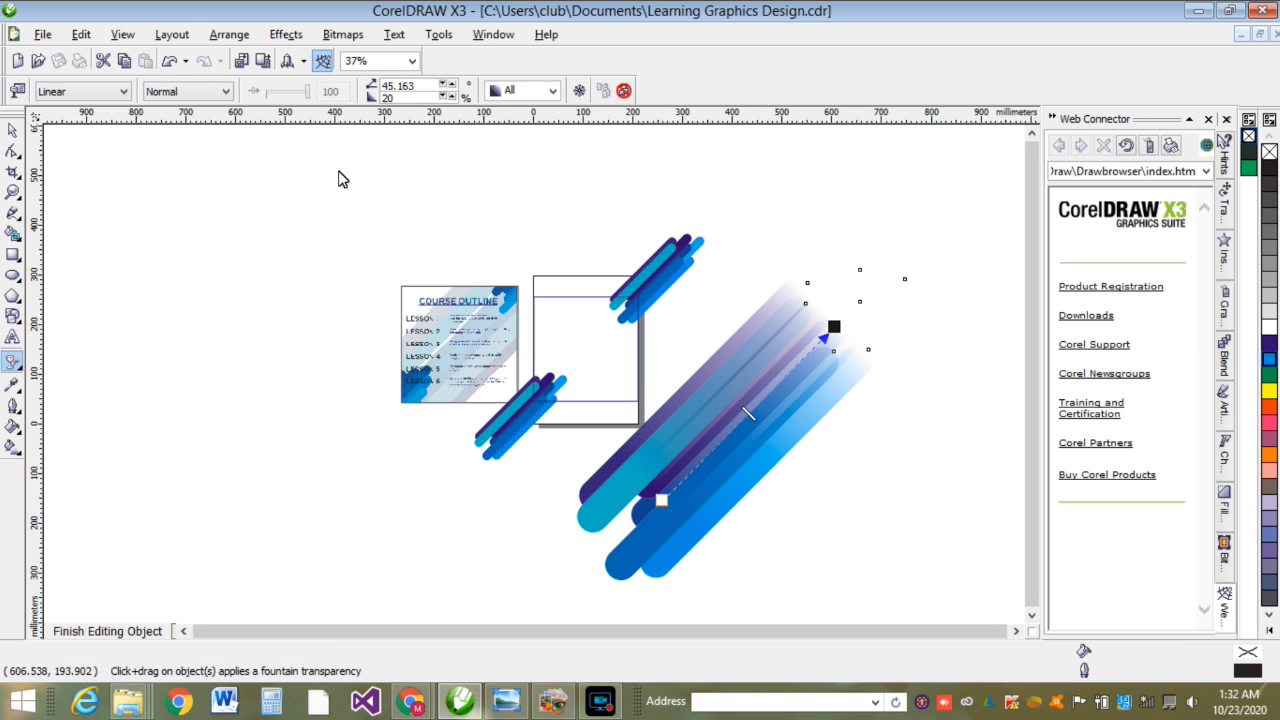
{"action": "left_click", "coordinate": [107, 92]}
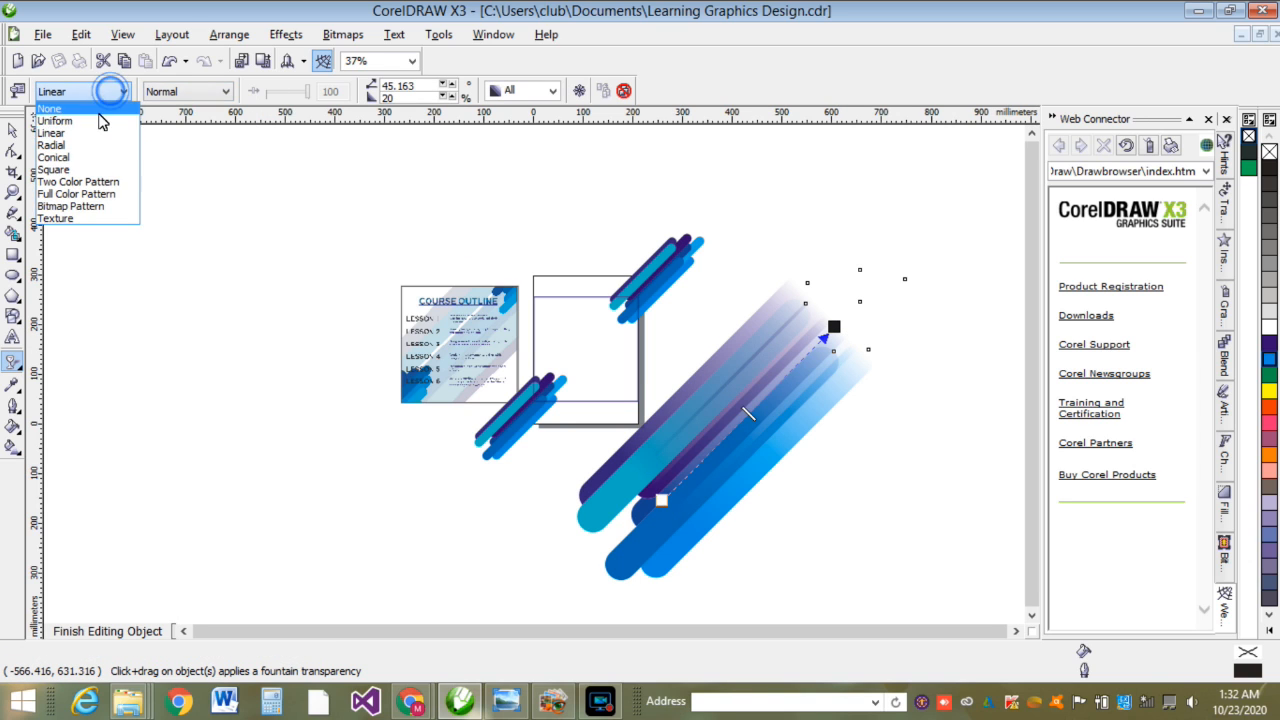
{"action": "left_click", "coordinate": [97, 120]}
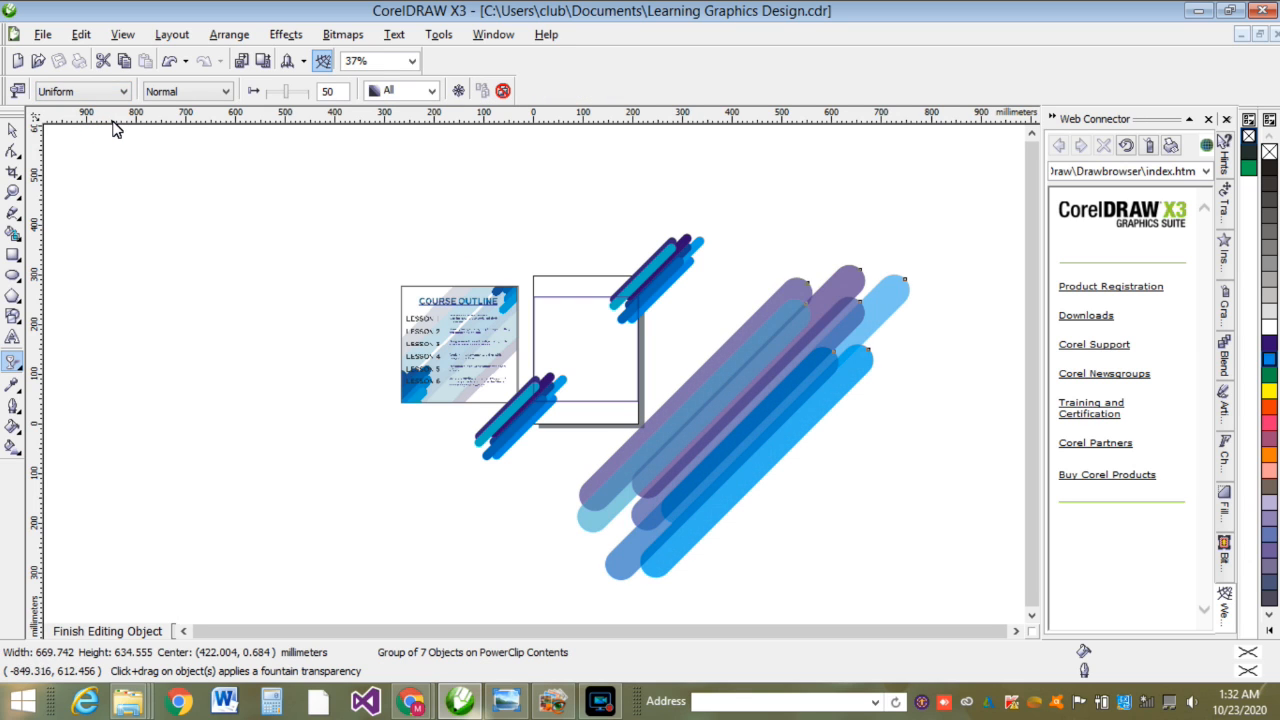
{"action": "key", "text": "ctrl+z"}
{"action": "key", "text": "ctrl+z"}
{"action": "left_click", "coordinate": [13, 130]}
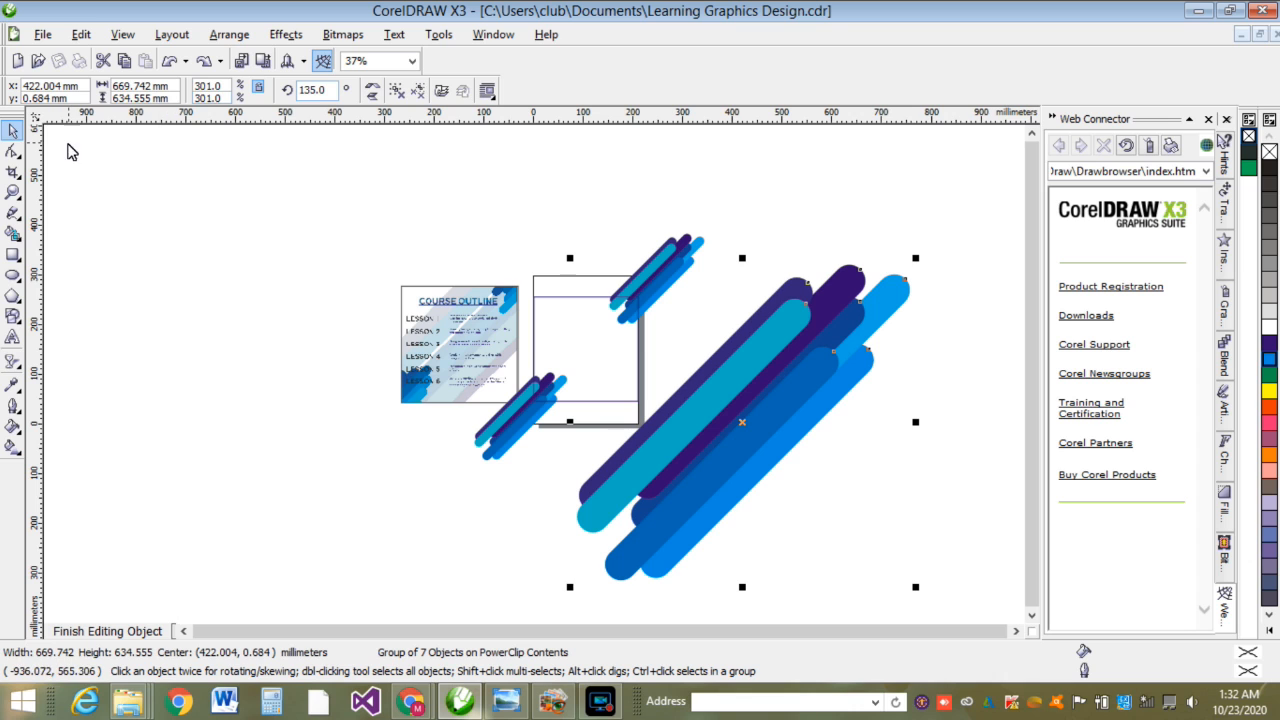
Step: Ungroup the enlarged bar group into its separate bars
{"action": "left_click", "coordinate": [226, 238]}
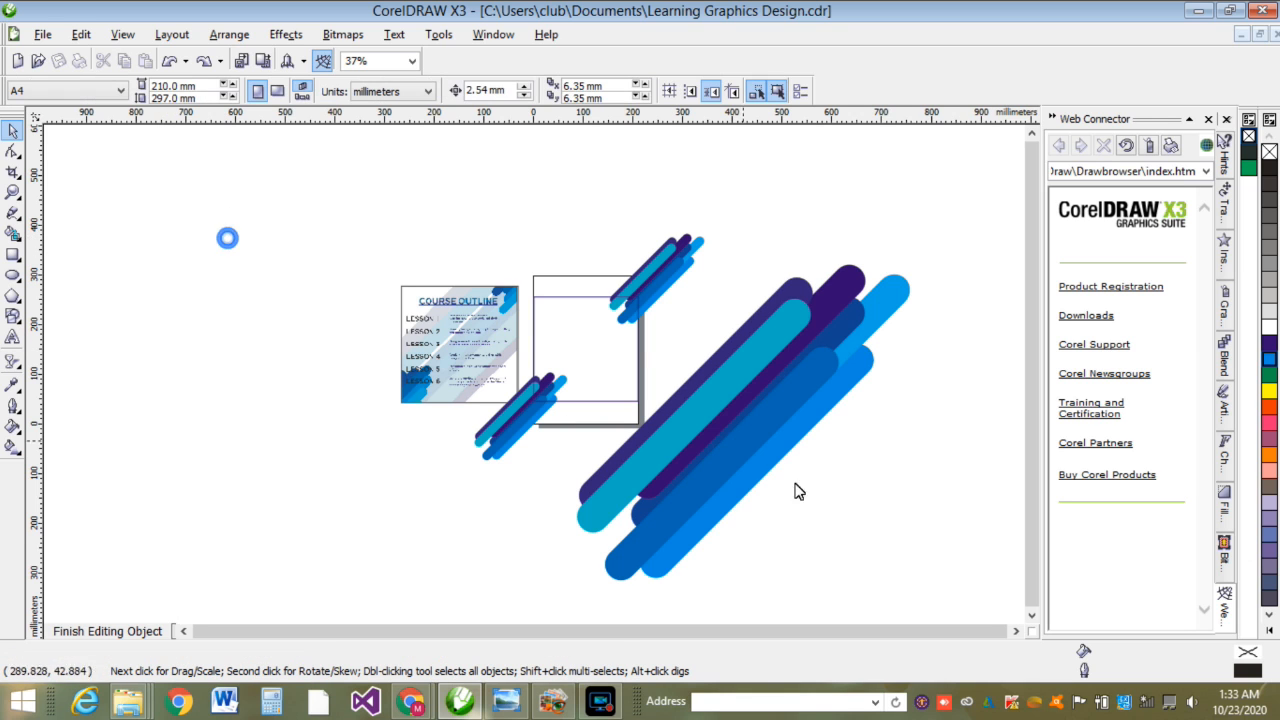
{"action": "right_click", "coordinate": [732, 478]}
{"action": "key", "text": "Escape"}
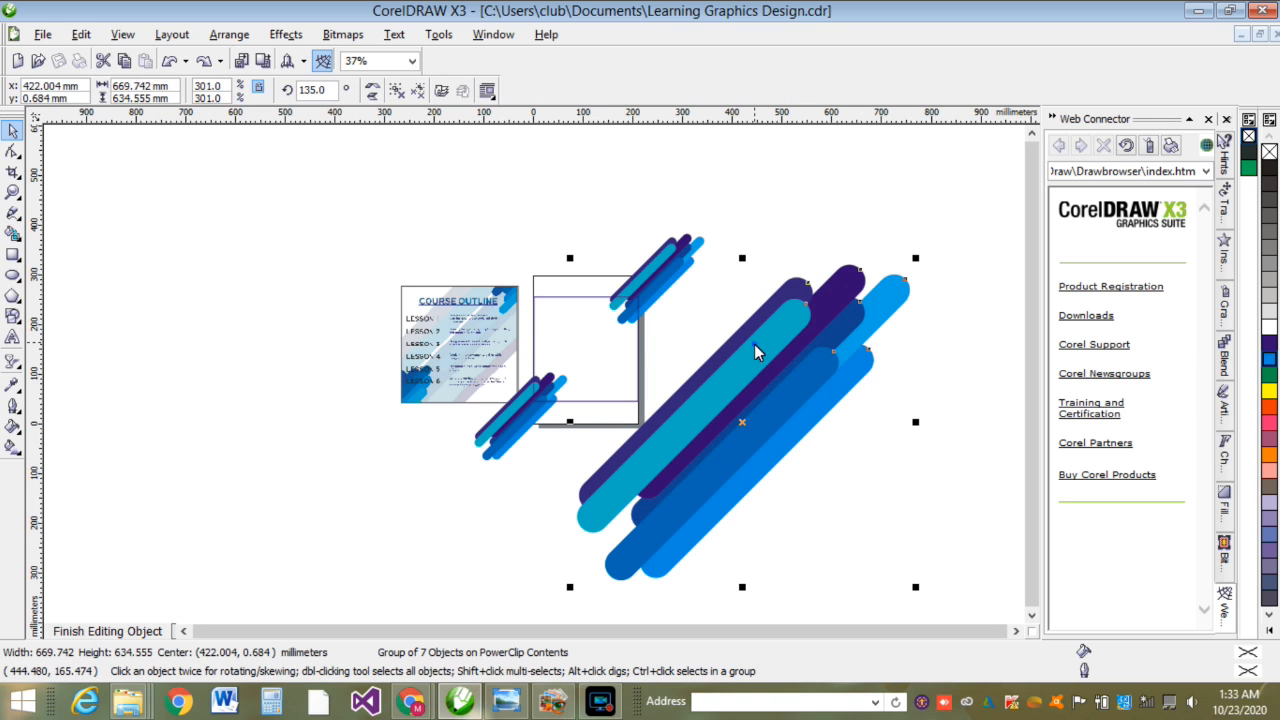
{"action": "right_click", "coordinate": [754, 344]}
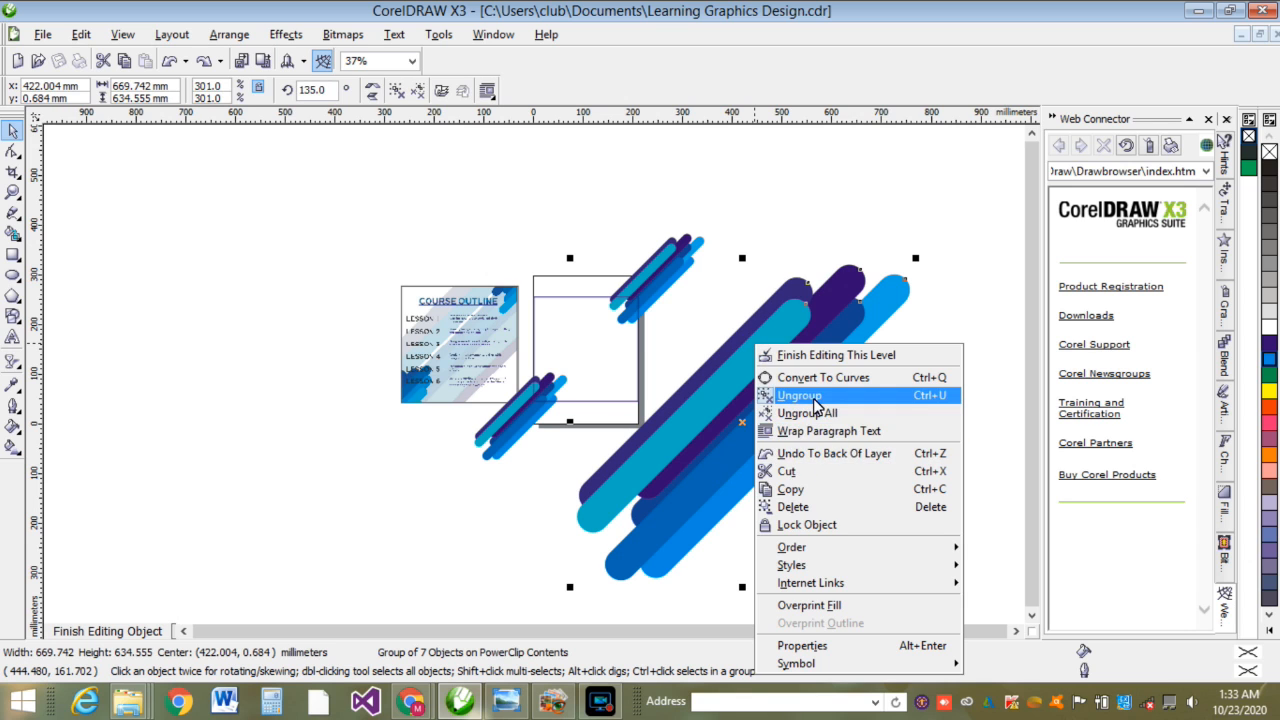
{"action": "left_click", "coordinate": [790, 395]}
Step: Try to weld the seven enlarged bars into a single shape
{"action": "scroll", "coordinate": [785, 460], "scroll_direction": "down", "scroll_amount": 2}
{"action": "left_click", "coordinate": [560, 425]}
{"action": "left_click_drag", "start_coordinate": [620, 460], "coordinate": [412, 274]}
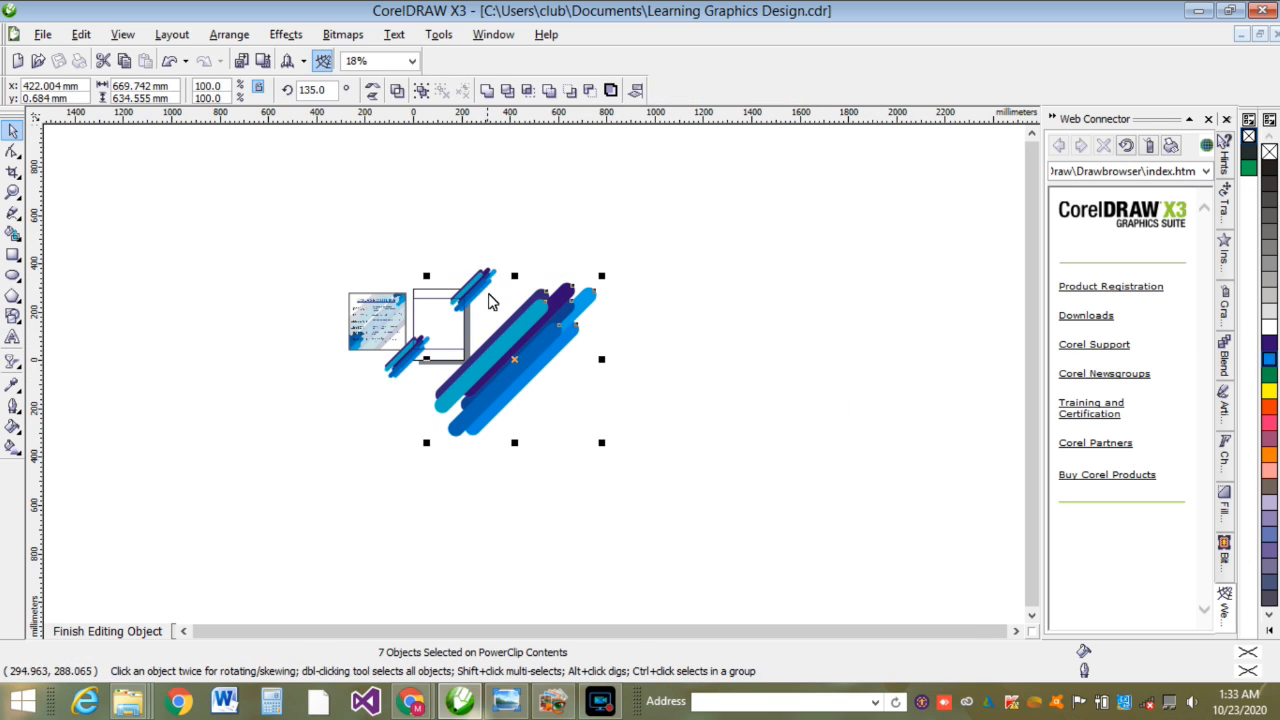
{"action": "left_click", "coordinate": [485, 91]}
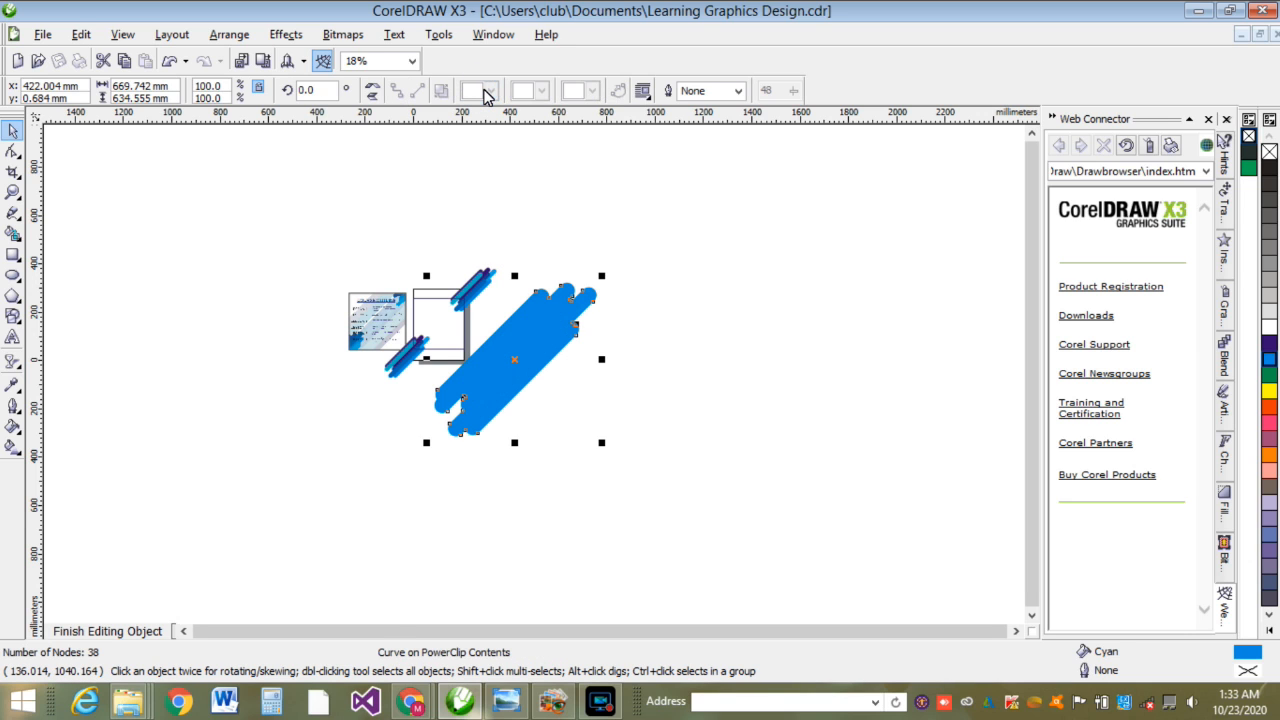
{"action": "key", "text": "ctrl+z"}
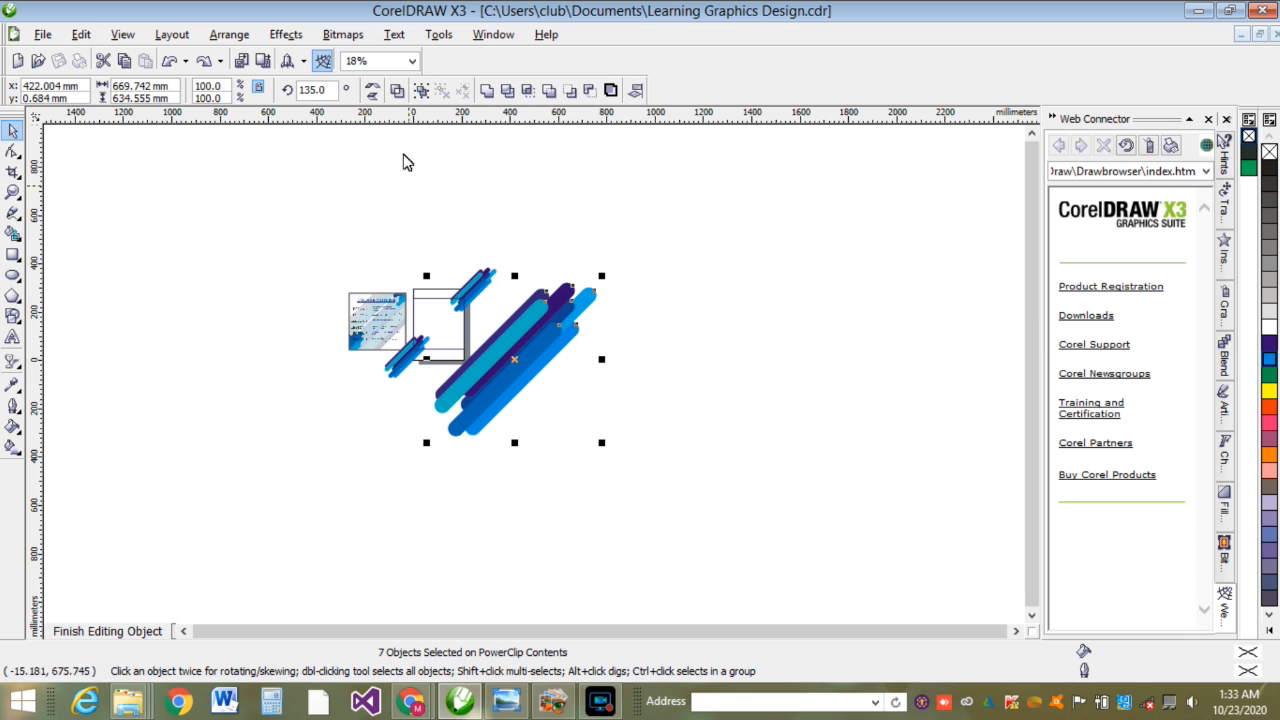
{"action": "left_click", "coordinate": [342, 34]}
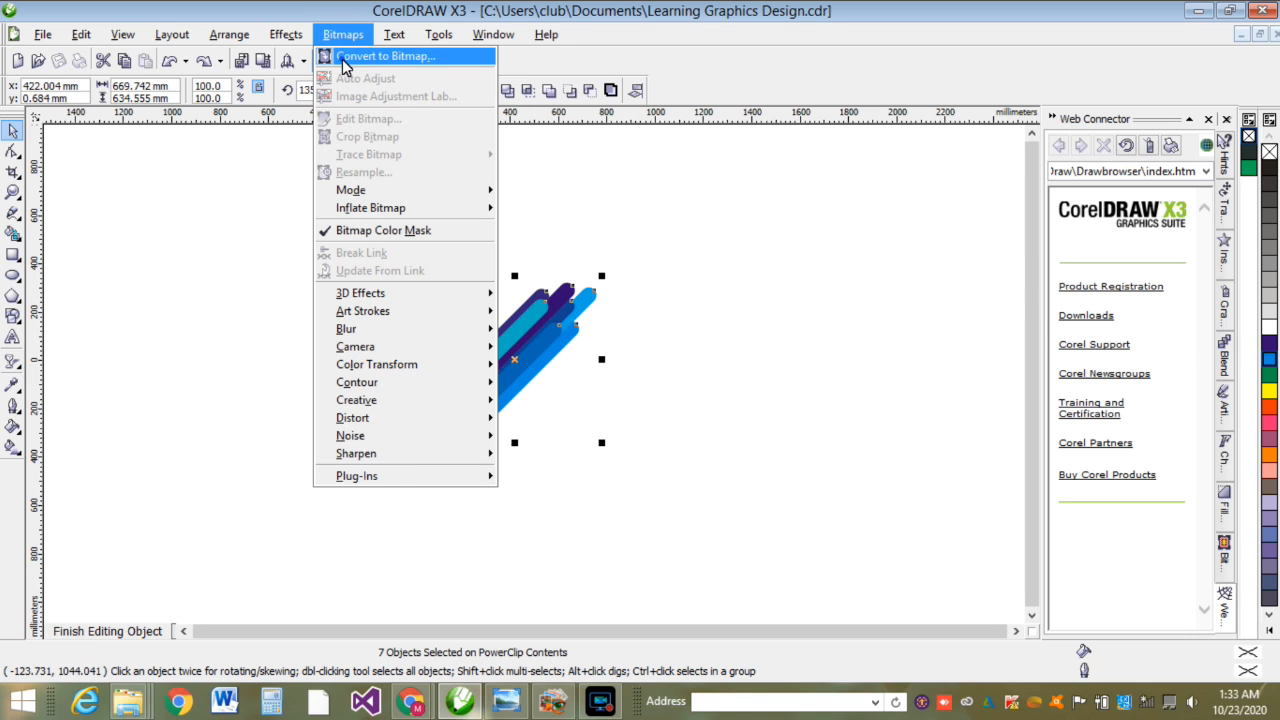
{"action": "left_click", "coordinate": [345, 51]}
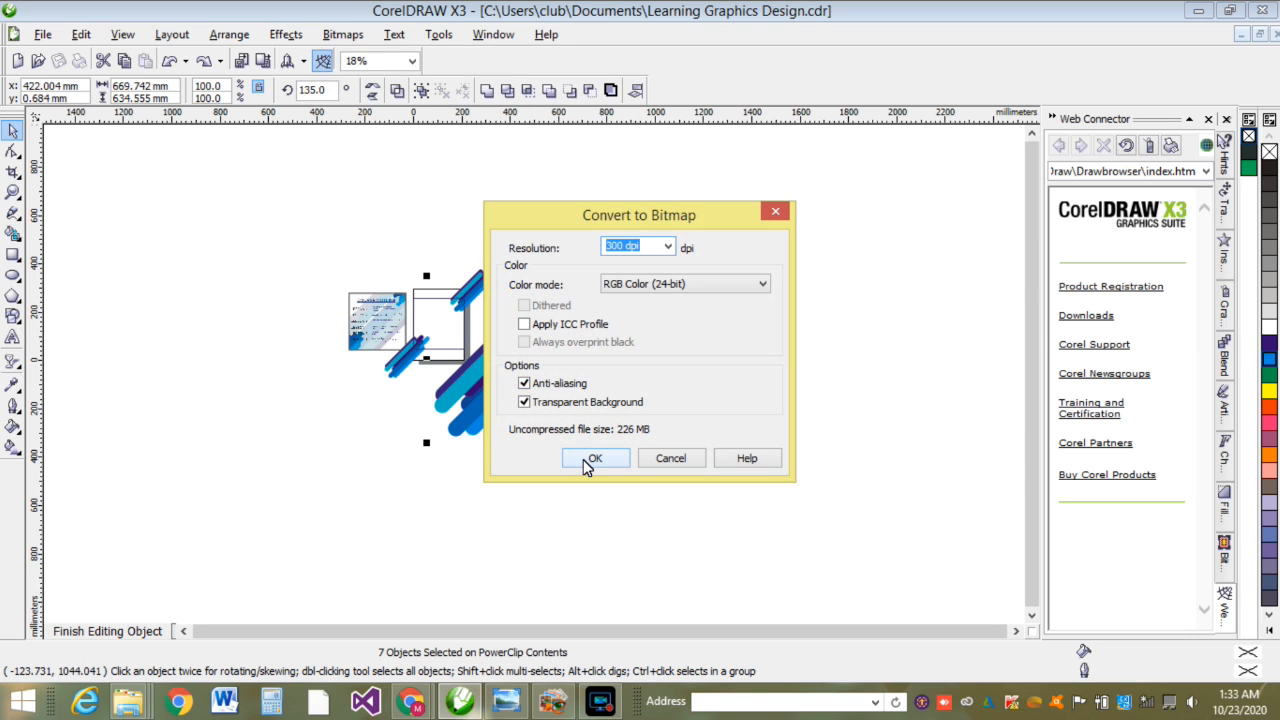
{"action": "left_click", "coordinate": [775, 211]}
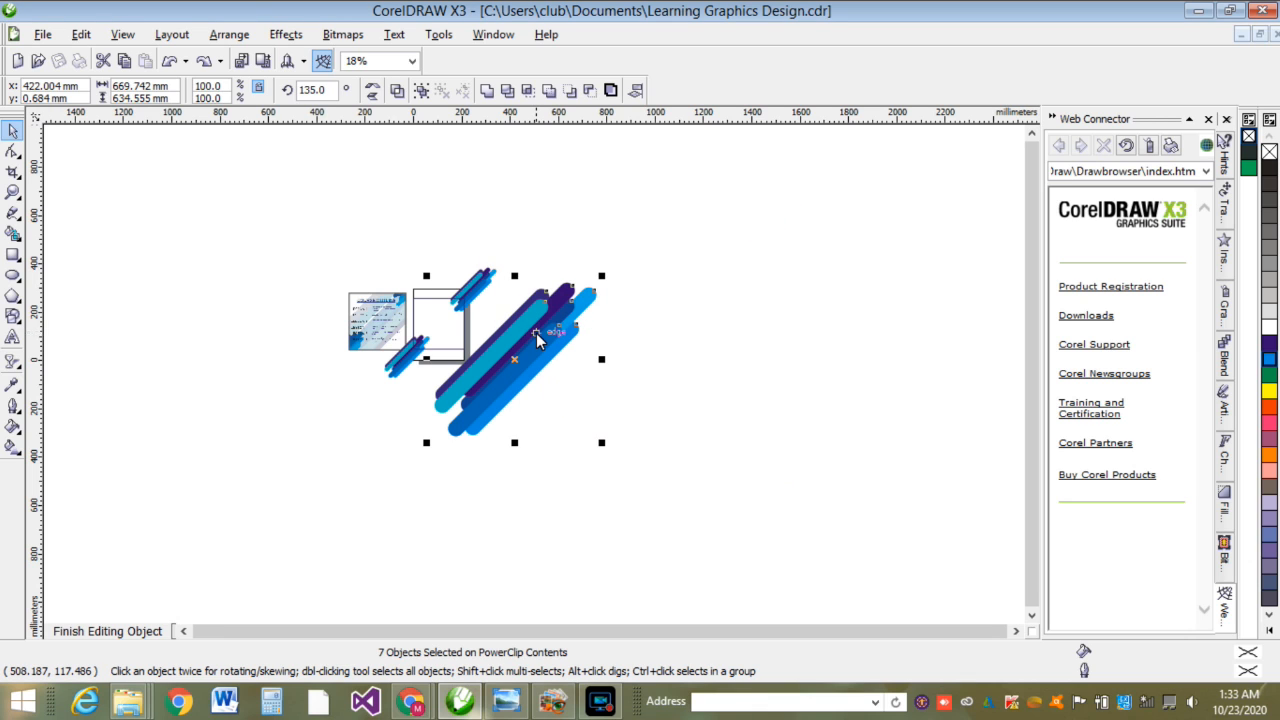
Step: Convert the seven enlarged bars to curves and try a linear transparency fading across them
{"action": "key", "text": "plus"}
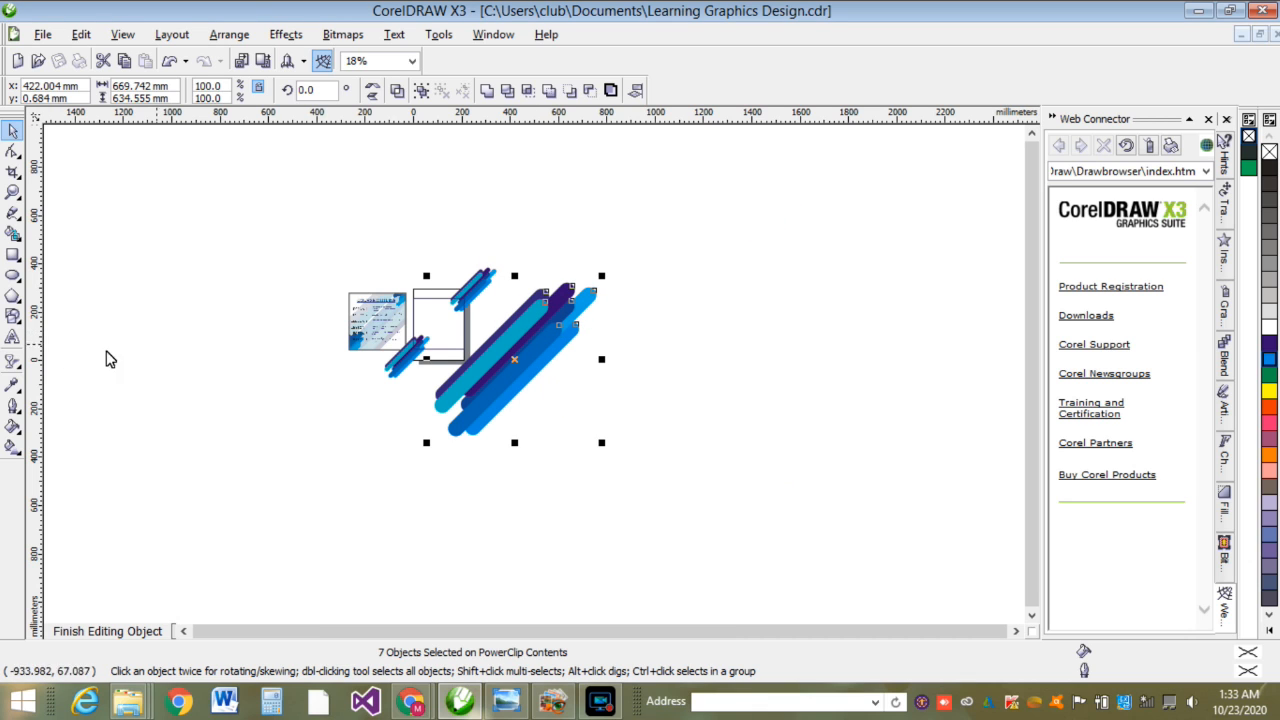
{"action": "left_click", "coordinate": [12, 362]}
{"action": "left_click_drag", "start_coordinate": [467, 390], "coordinate": [561, 300]}
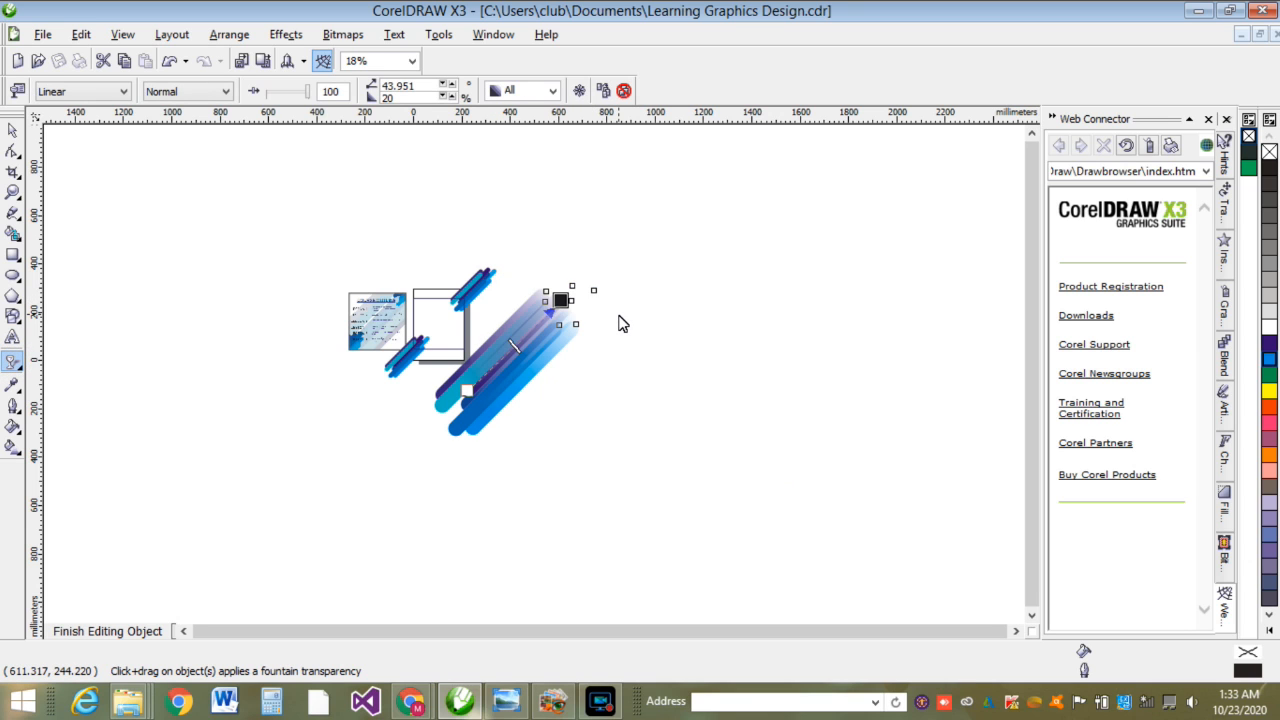
{"action": "scroll", "coordinate": [508, 361], "scroll_direction": "up", "scroll_amount": 2}
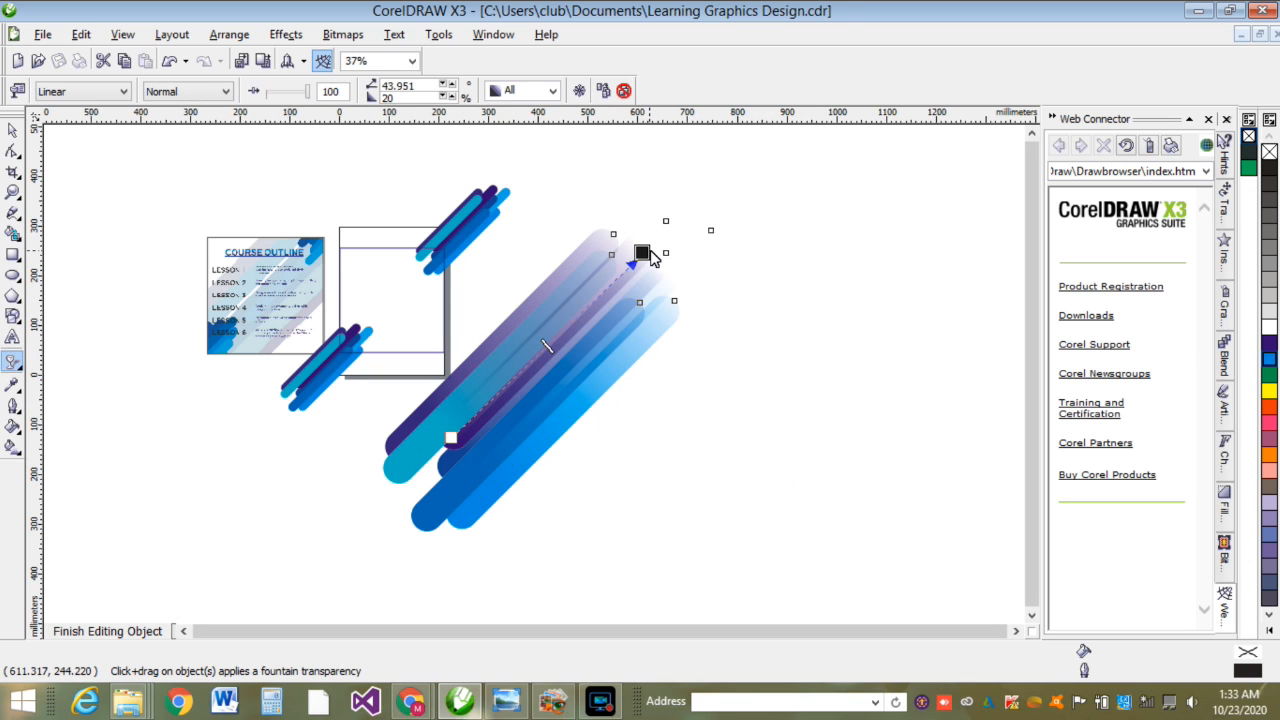
{"action": "left_click_drag", "start_coordinate": [642, 256], "coordinate": [583, 415]}
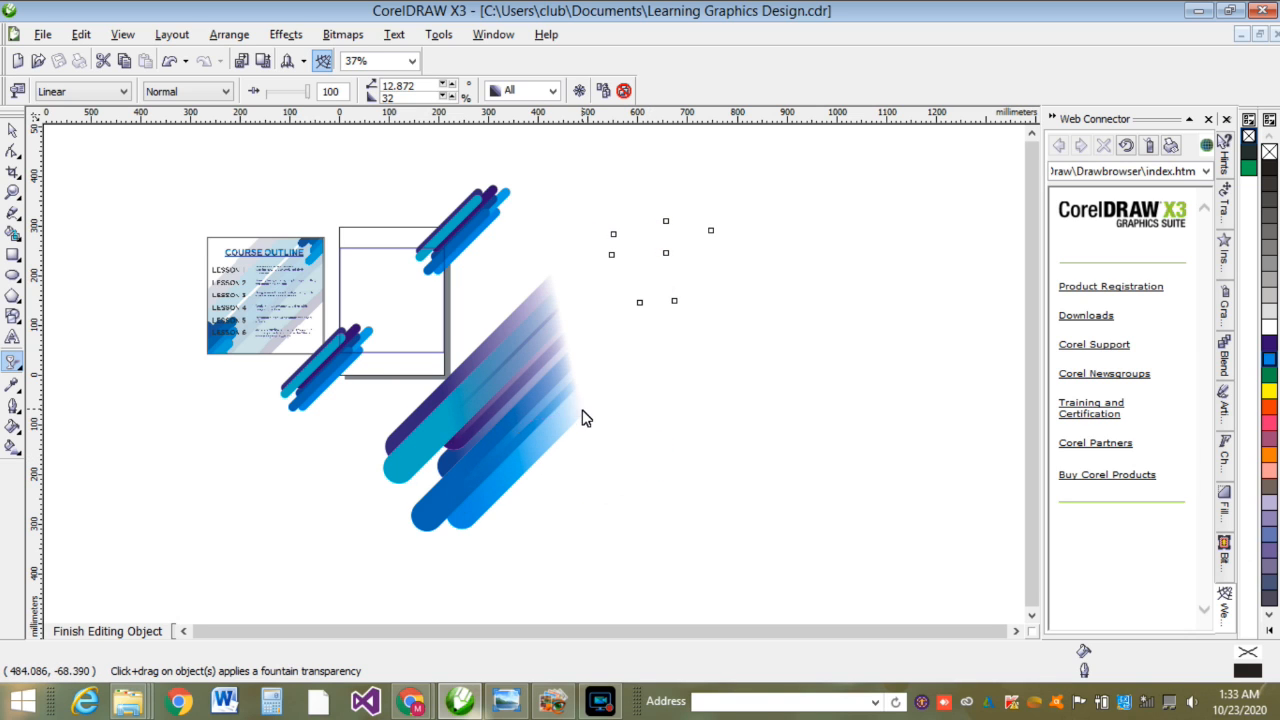
{"action": "key", "text": "ctrl+z"}
{"action": "key", "text": "ctrl+z"}
{"action": "key", "text": "ctrl+z"}
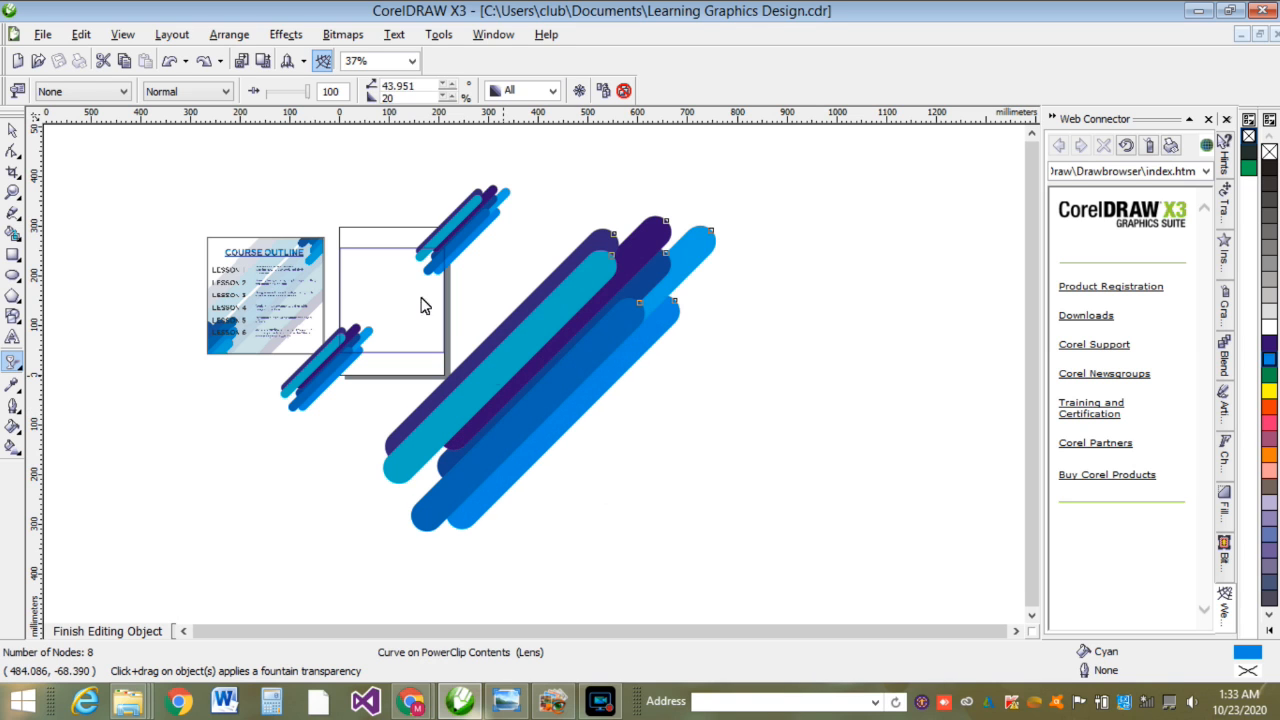
Step: Convert the seven enlarged bars to a 300 dpi RGB Color (24-bit) bitmap with anti-aliasing and a transparent background
{"action": "double_click", "coordinate": [12, 130]}
{"action": "left_click", "coordinate": [320, 44]}
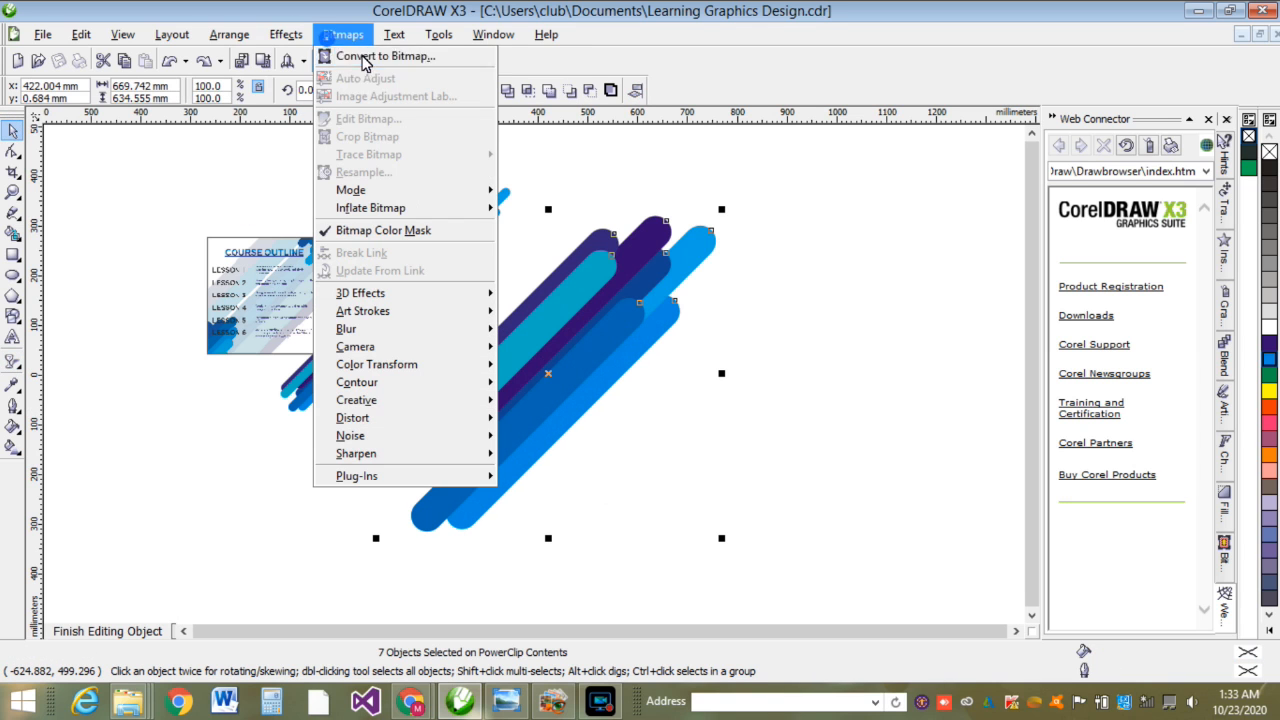
{"action": "left_click", "coordinate": [378, 57]}
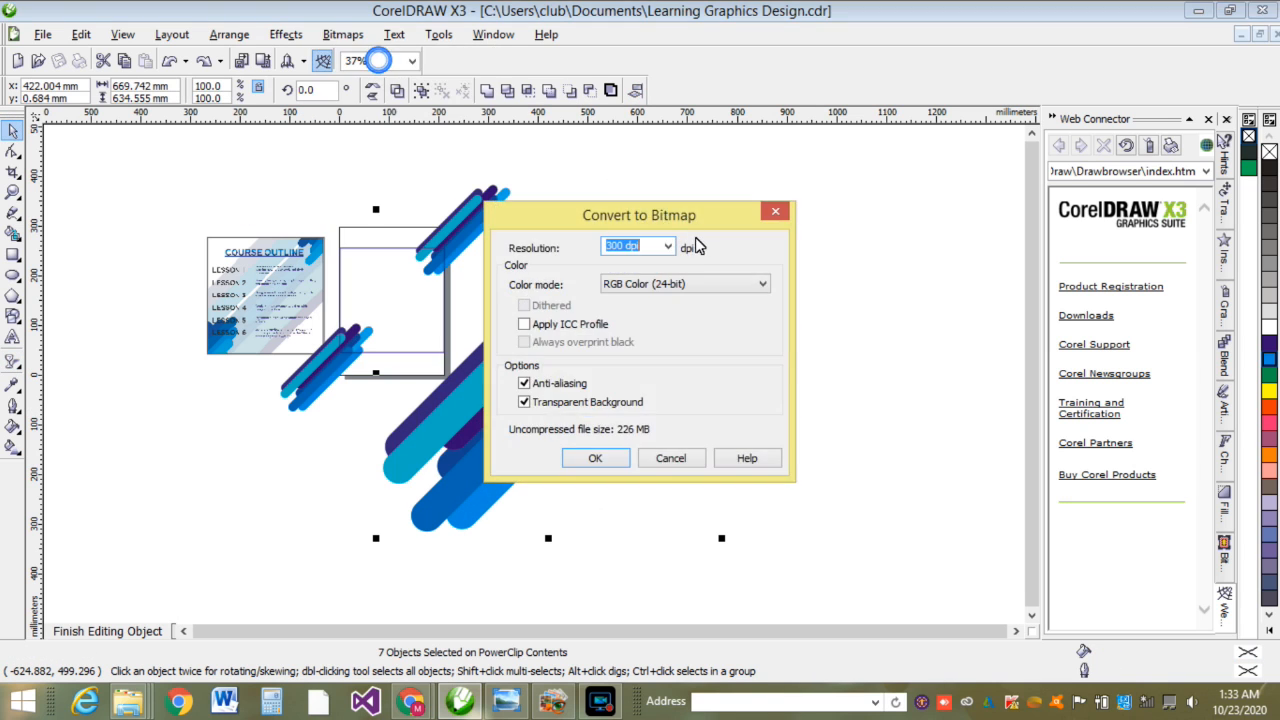
{"action": "left_click", "coordinate": [595, 458]}
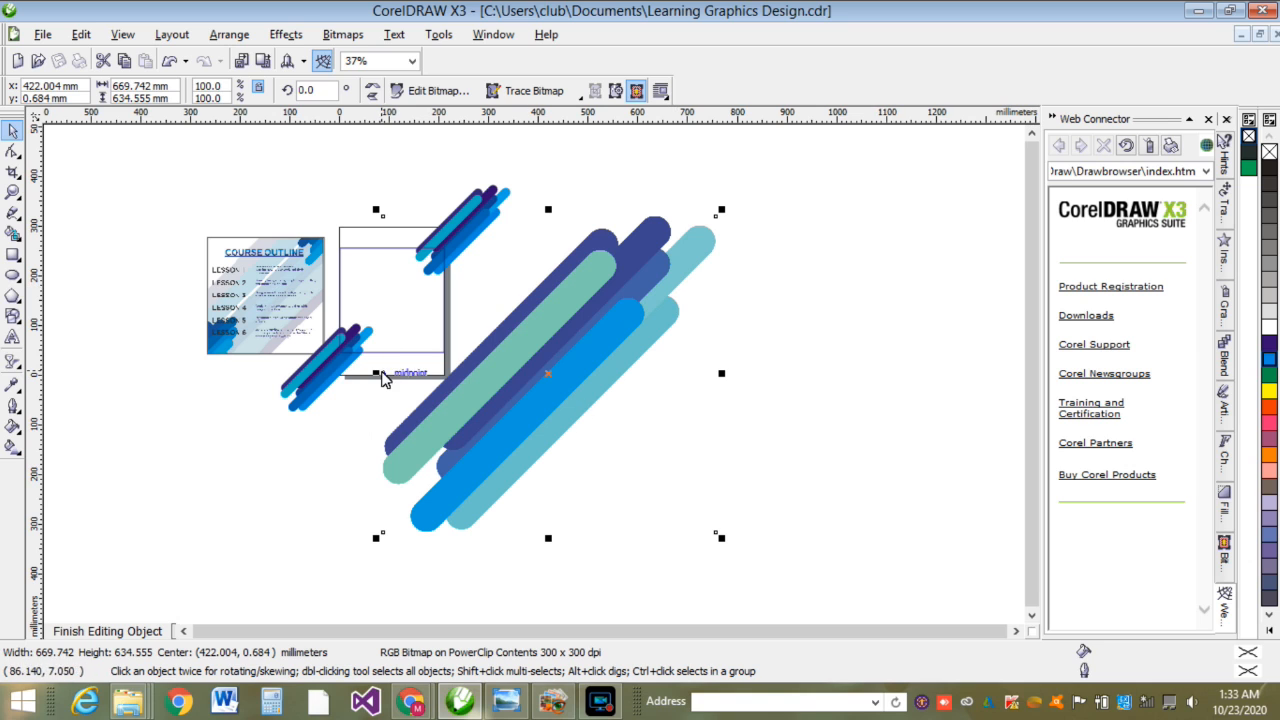
Step: Apply a uniform transparency of 73 to the enlarged bar bitmap
{"action": "left_click", "coordinate": [18, 370]}
{"action": "left_click", "coordinate": [173, 371]}
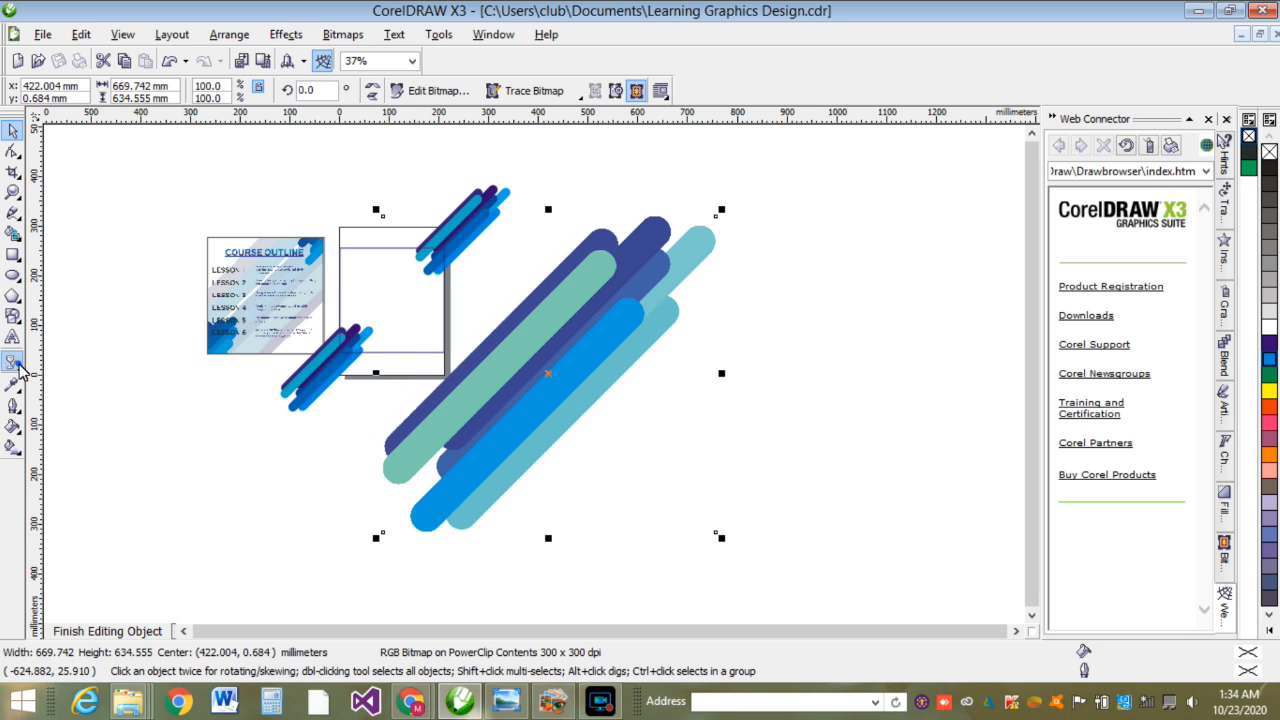
{"action": "left_click_drag", "start_coordinate": [496, 400], "coordinate": [655, 268]}
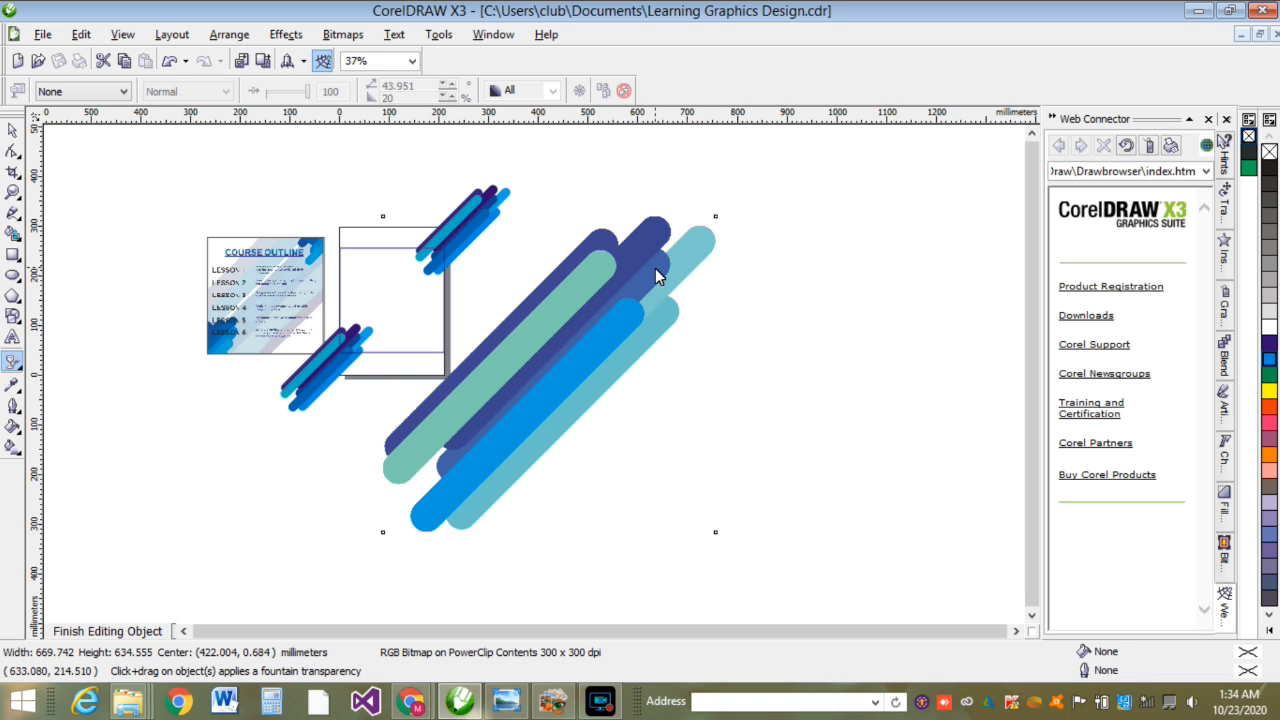
{"action": "left_click", "coordinate": [501, 369]}
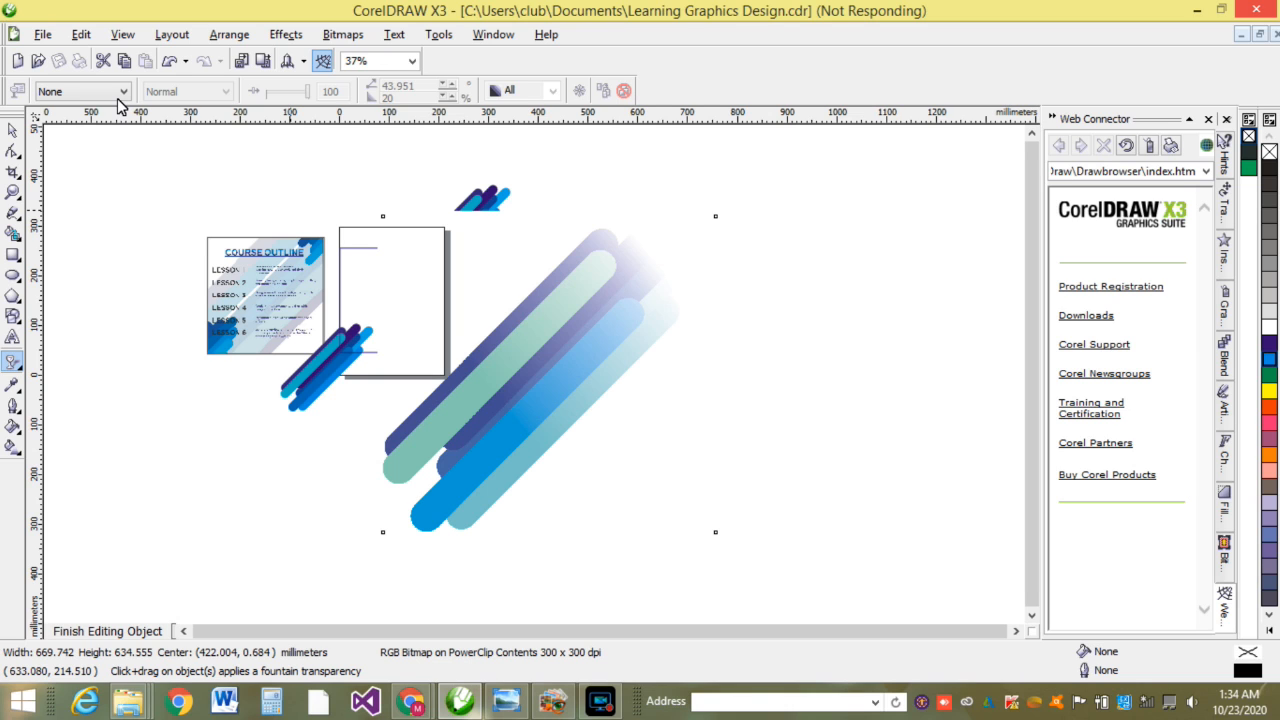
{"action": "left_click", "coordinate": [118, 99]}
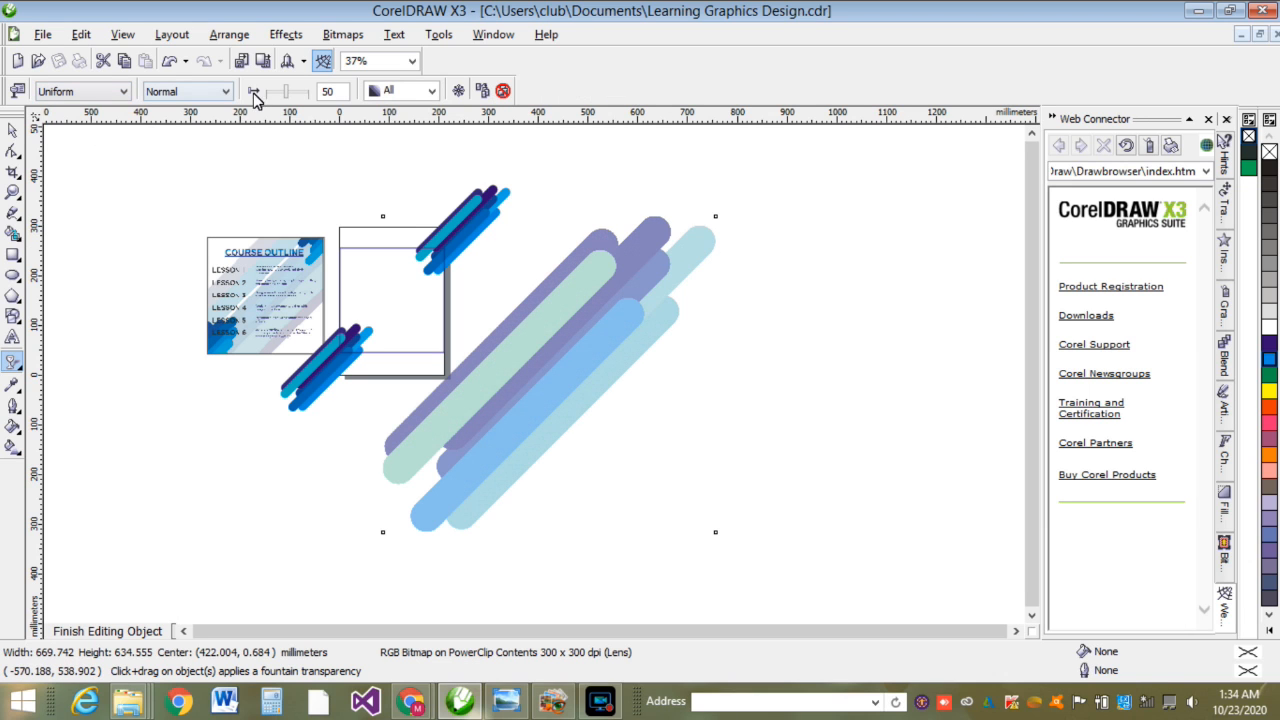
{"action": "left_click_drag", "start_coordinate": [296, 95], "coordinate": [298, 92]}
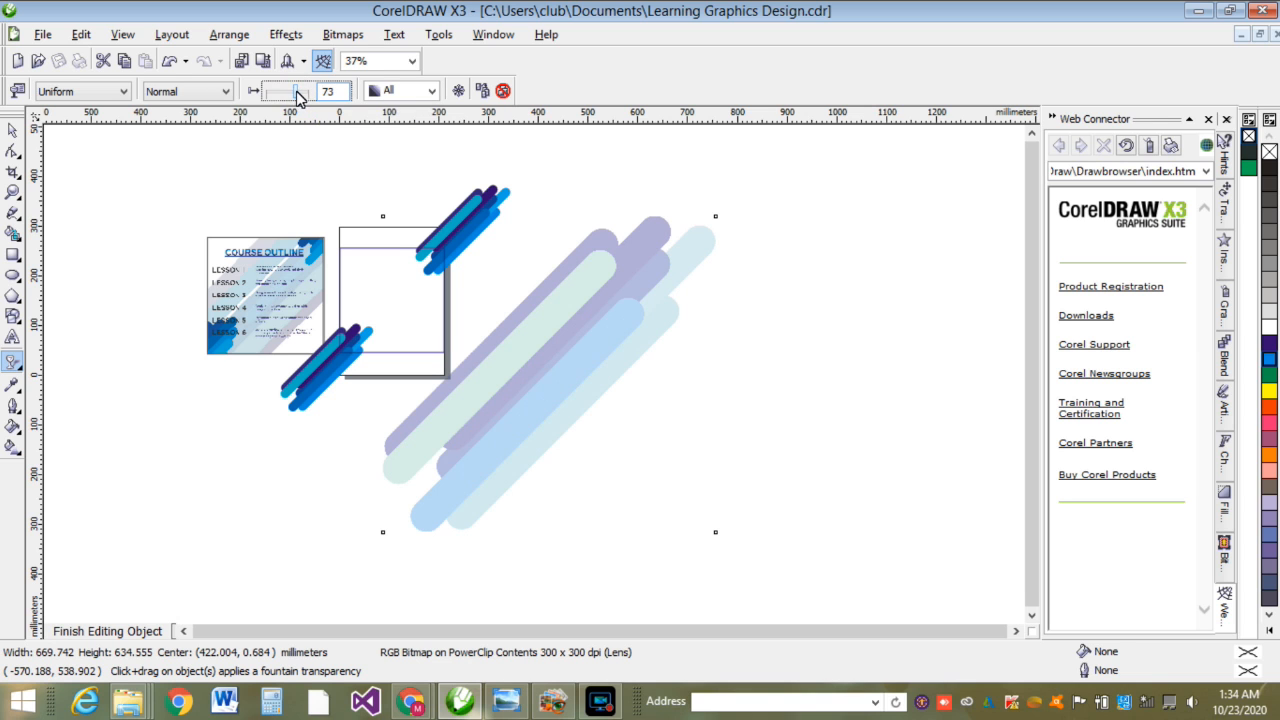
Step: Move the faded bar bitmap diagonally over the square frame and scale it down to about 539 × 511 mm
{"action": "left_click", "coordinate": [8, 128]}
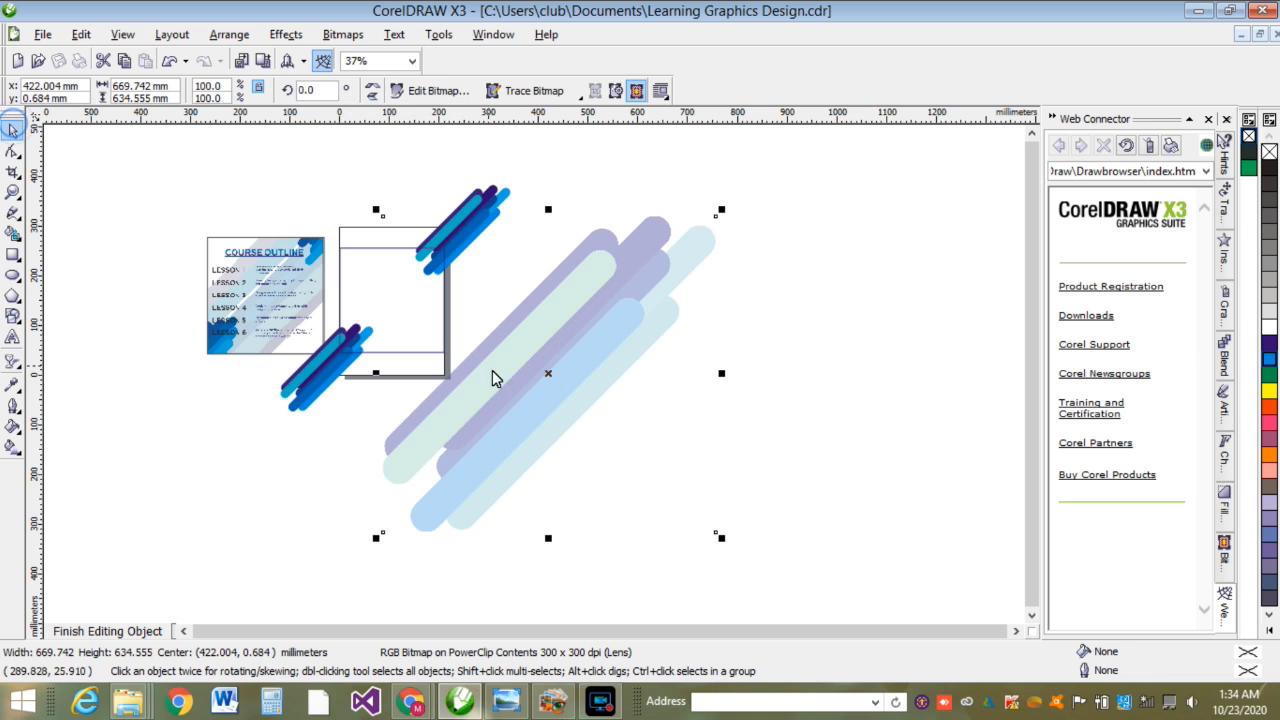
{"action": "left_click_drag", "start_coordinate": [557, 391], "coordinate": [421, 328]}
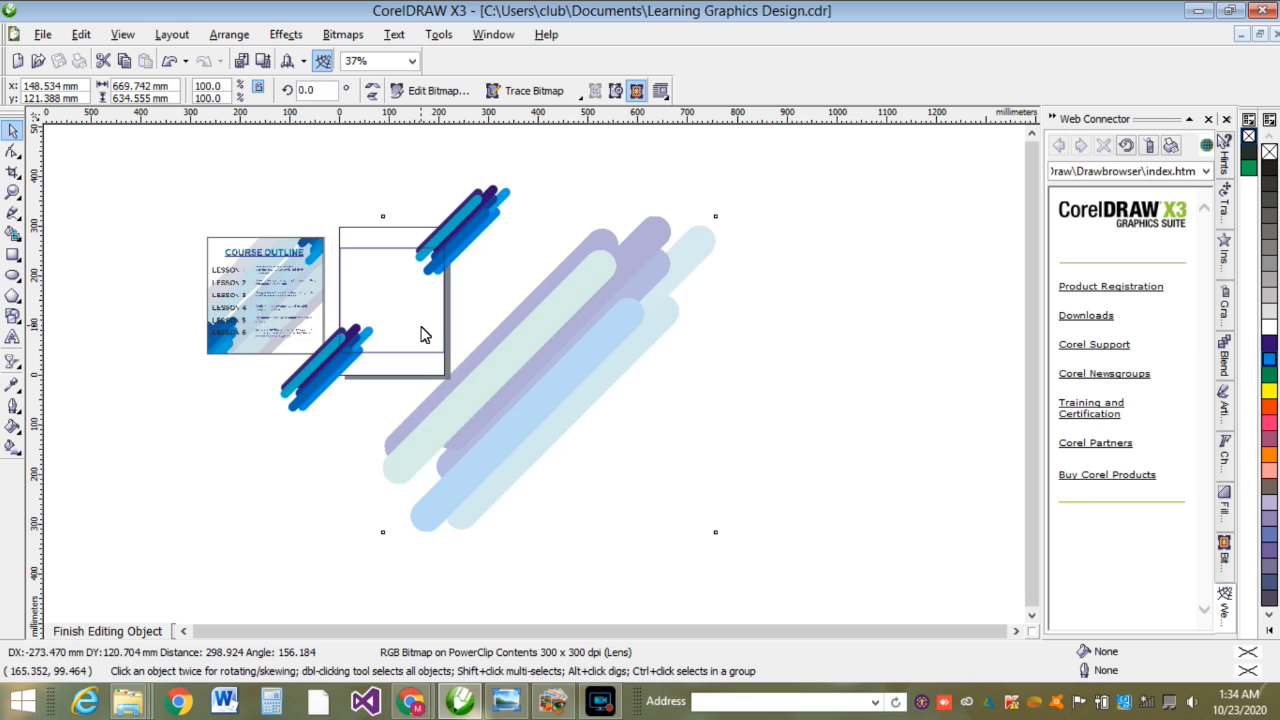
{"action": "mouse_move", "coordinate": [414, 320]}
{"action": "left_mouse_down"}
{"action": "mouse_move", "coordinate": [395, 307]}
{"action": "mouse_move", "coordinate": [420, 329]}
{"action": "left_mouse_up"}
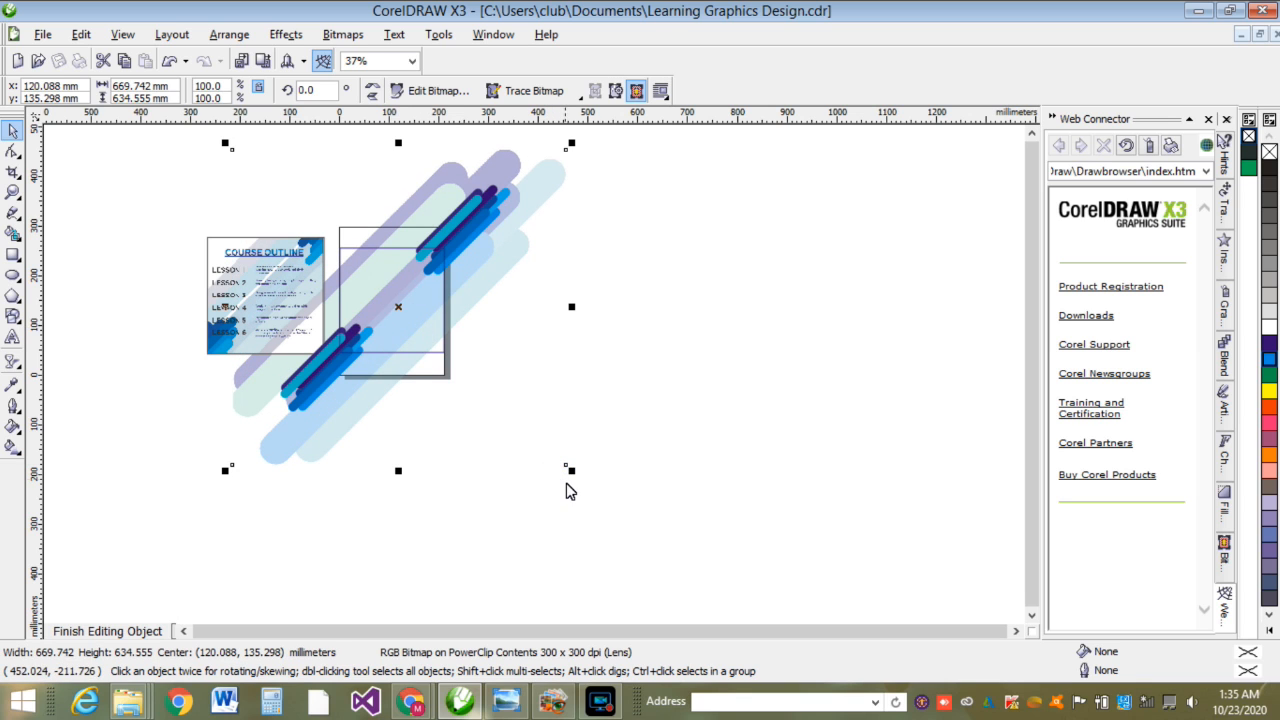
{"action": "left_click_drag", "start_coordinate": [572, 474], "coordinate": [550, 457]}
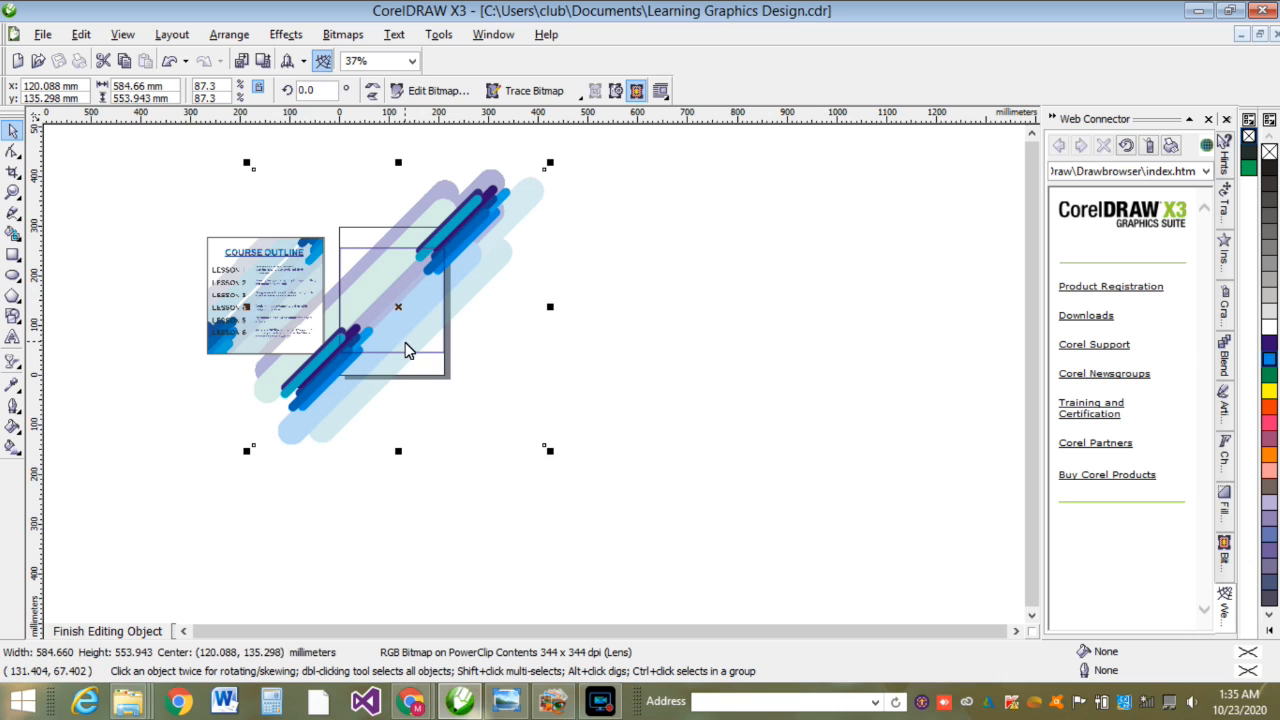
{"action": "left_click_drag", "start_coordinate": [551, 456], "coordinate": [538, 440]}
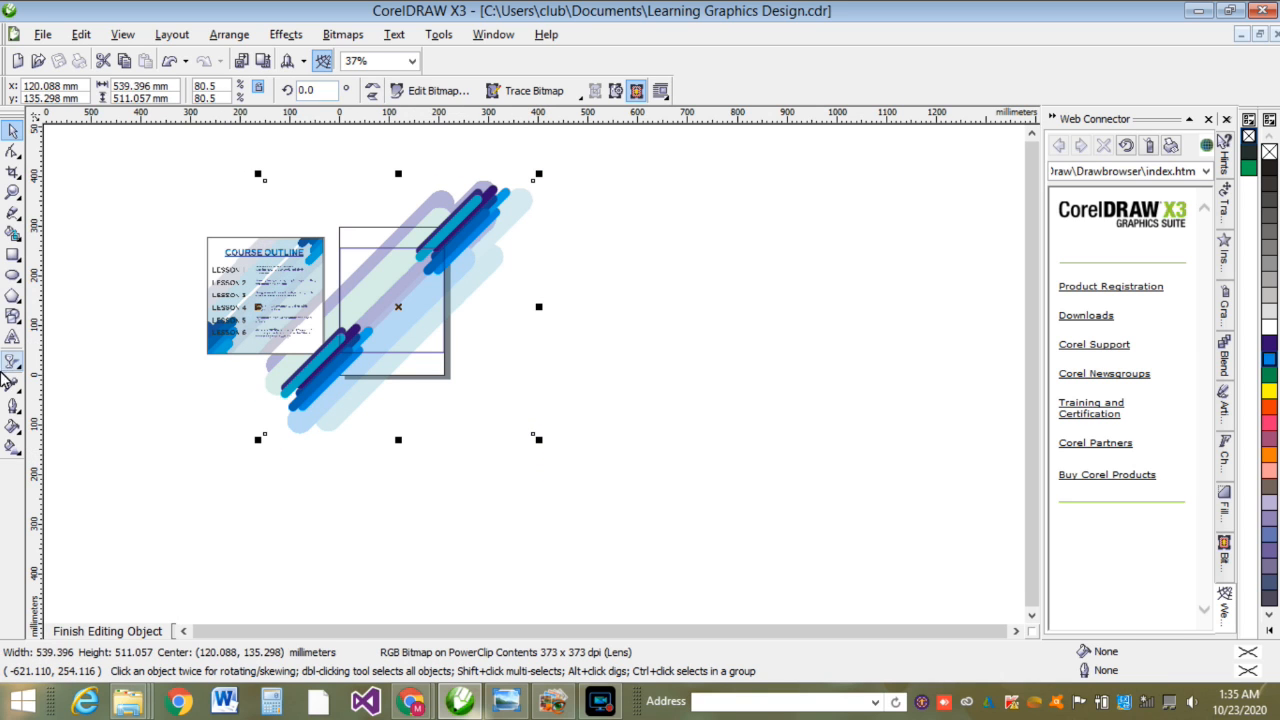
Step: Set the bar bitmap's uniform transparency to 75 and finish editing the PowerClip contents
{"action": "left_click", "coordinate": [13, 365]}
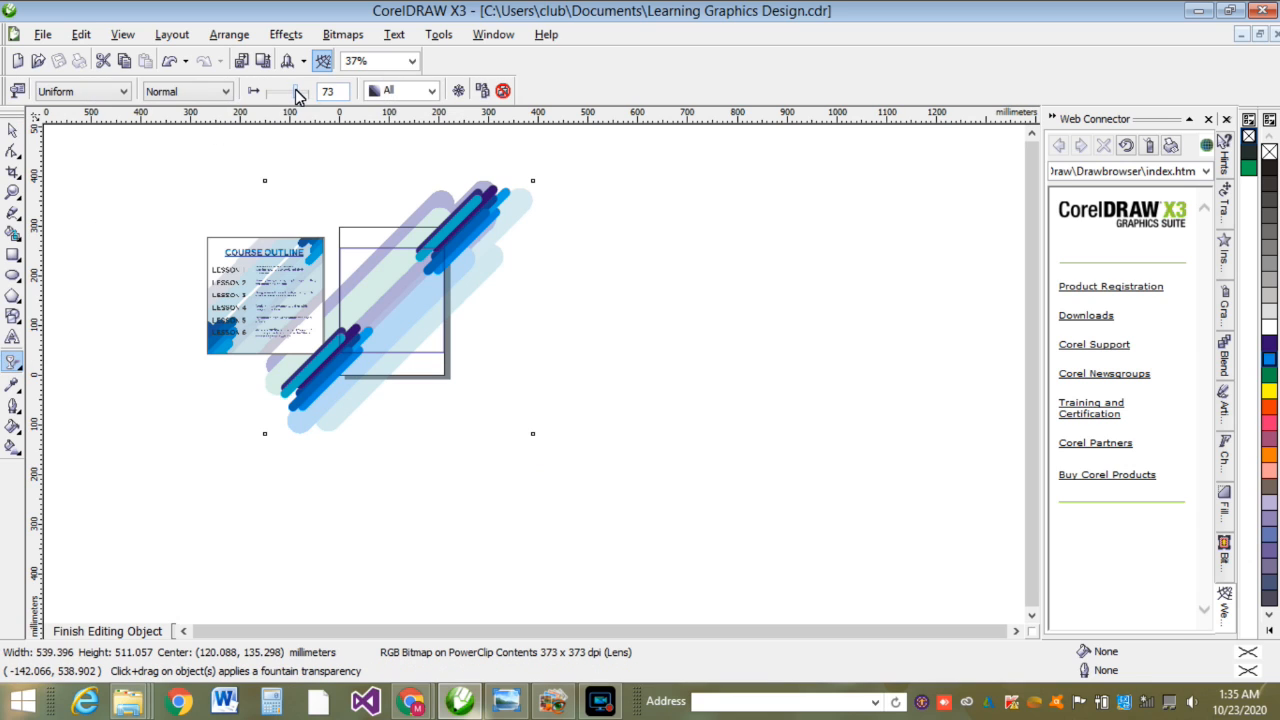
{"action": "left_click", "coordinate": [298, 98]}
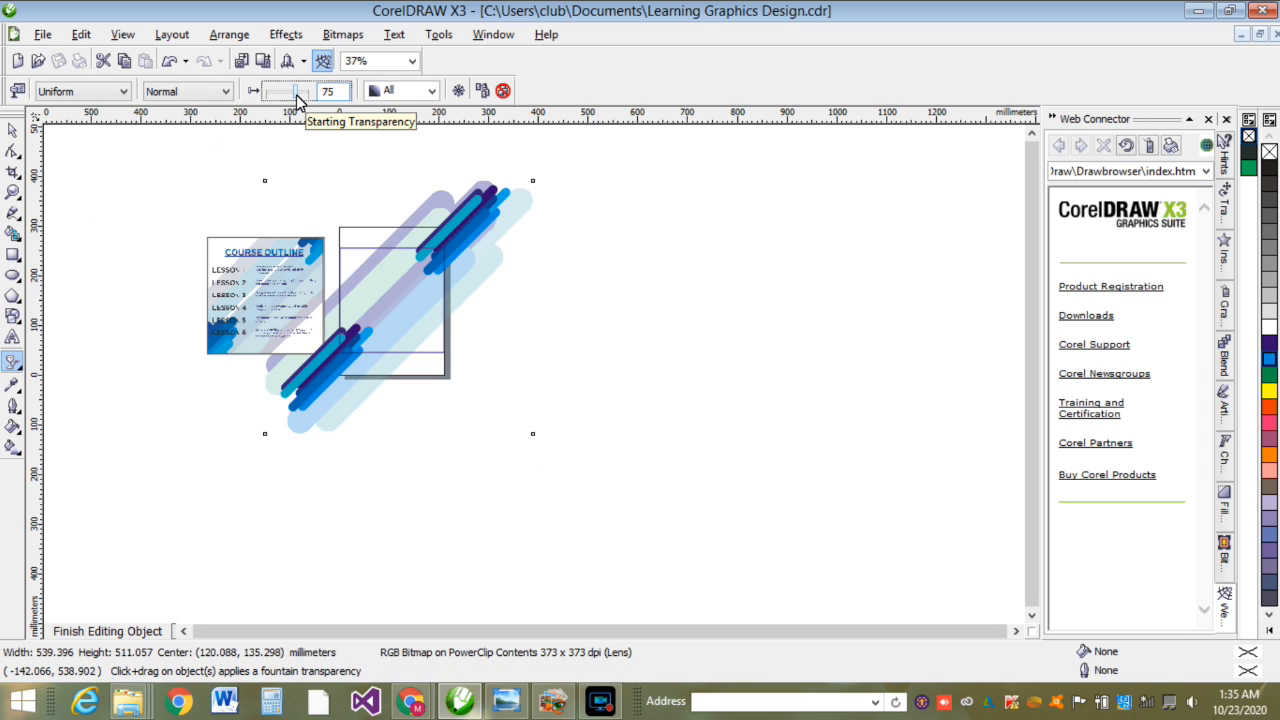
{"action": "left_click", "coordinate": [112, 631]}
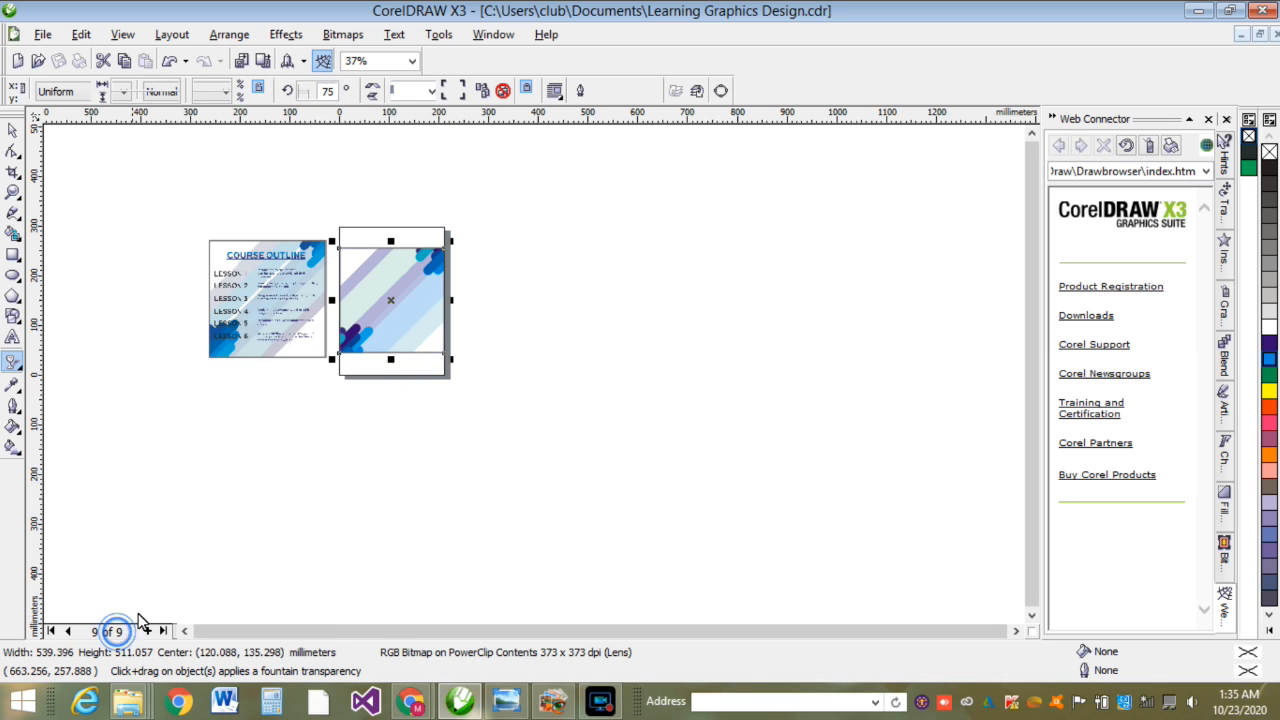
{"action": "left_click", "coordinate": [532, 481]}
Step: Add underlined artistic text reading "COURSE OUTLINE" inside the upper part of the square design
{"action": "scroll", "coordinate": [363, 305], "scroll_direction": "up", "scroll_amount": 1}
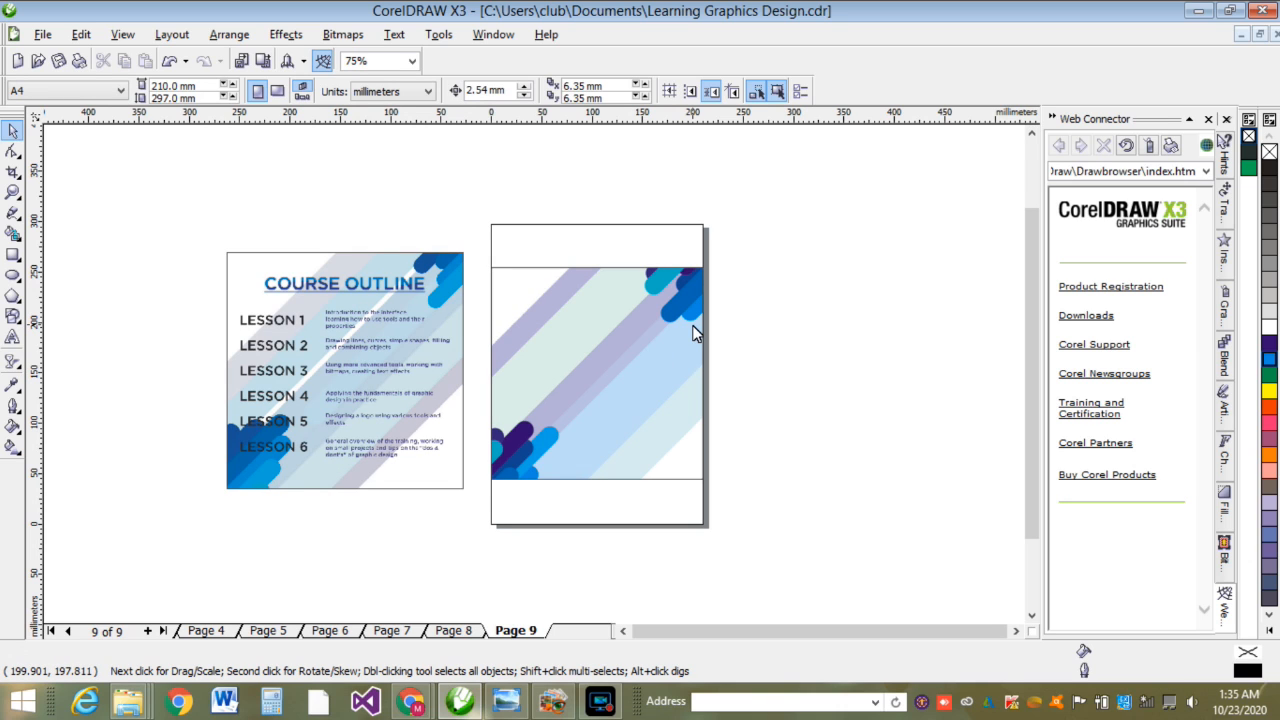
{"action": "left_click", "coordinate": [13, 338]}
{"action": "left_click", "coordinate": [530, 331]}
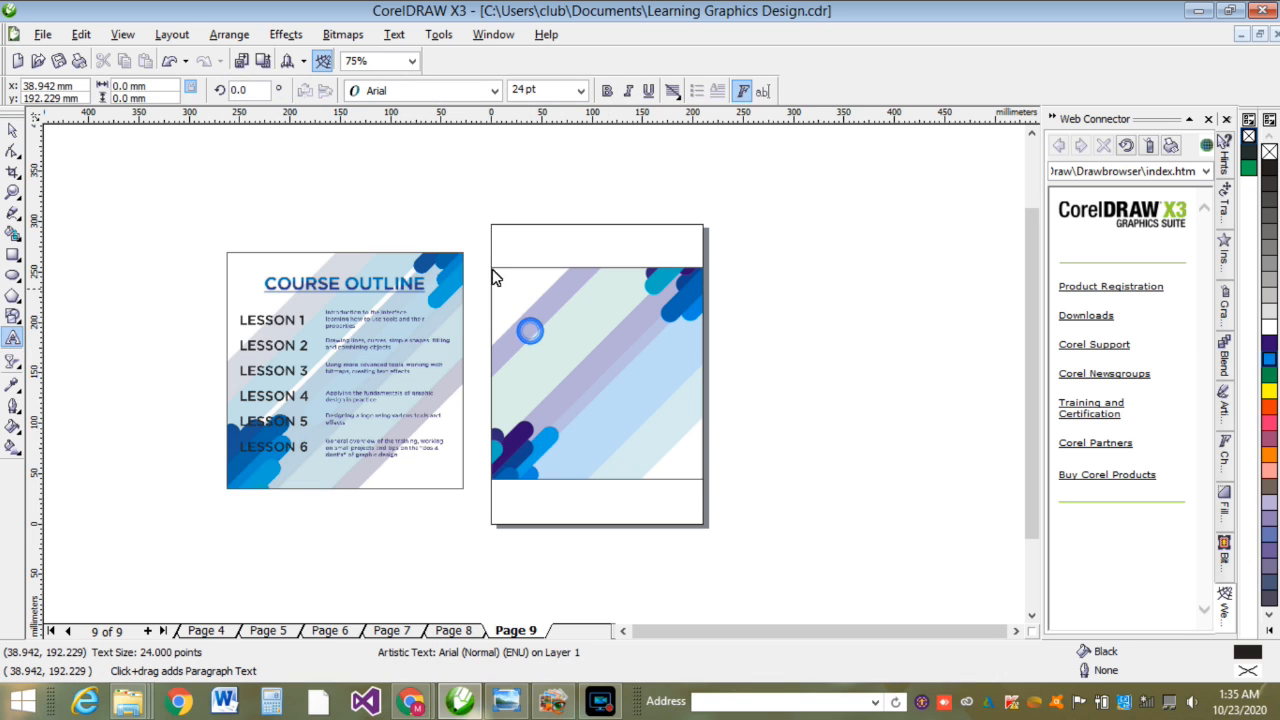
{"action": "type", "text": "COURSE OUTLINE"}
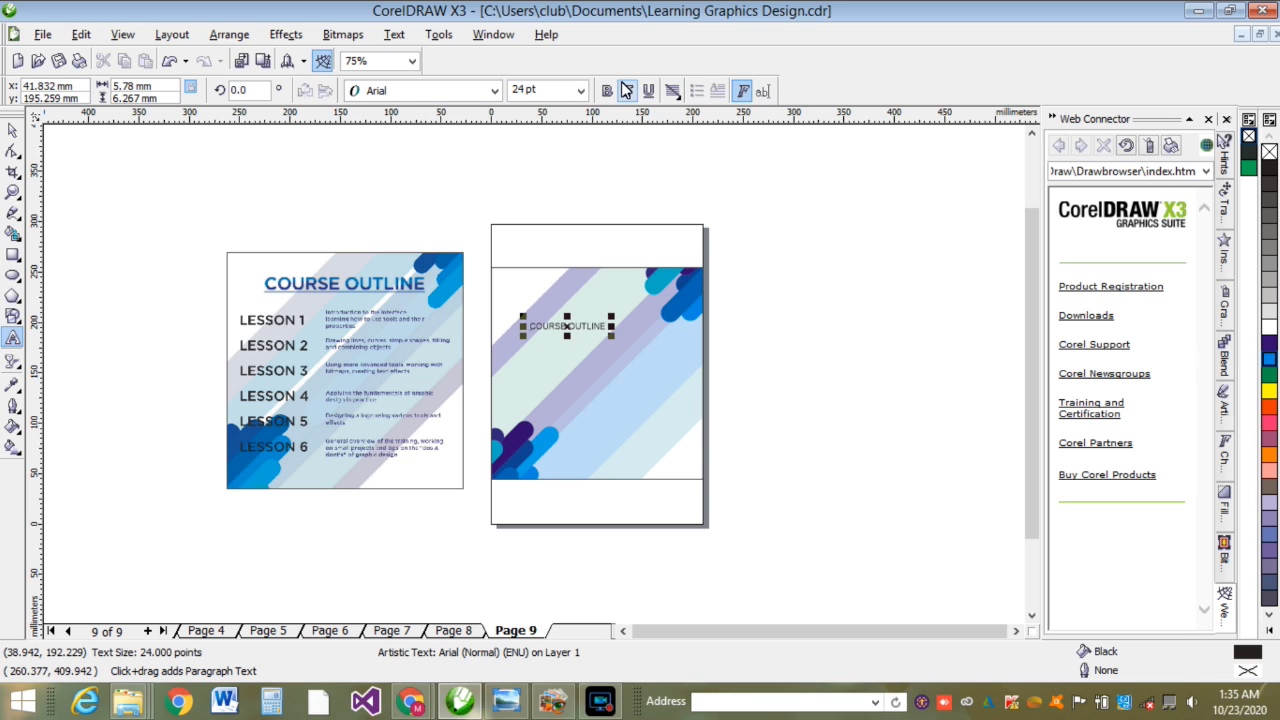
{"action": "left_click", "coordinate": [651, 93]}
Step: Enlarge the COURSE OUTLINE title to about 42 pt and move it up between the corner bars
{"action": "left_click", "coordinate": [12, 130]}
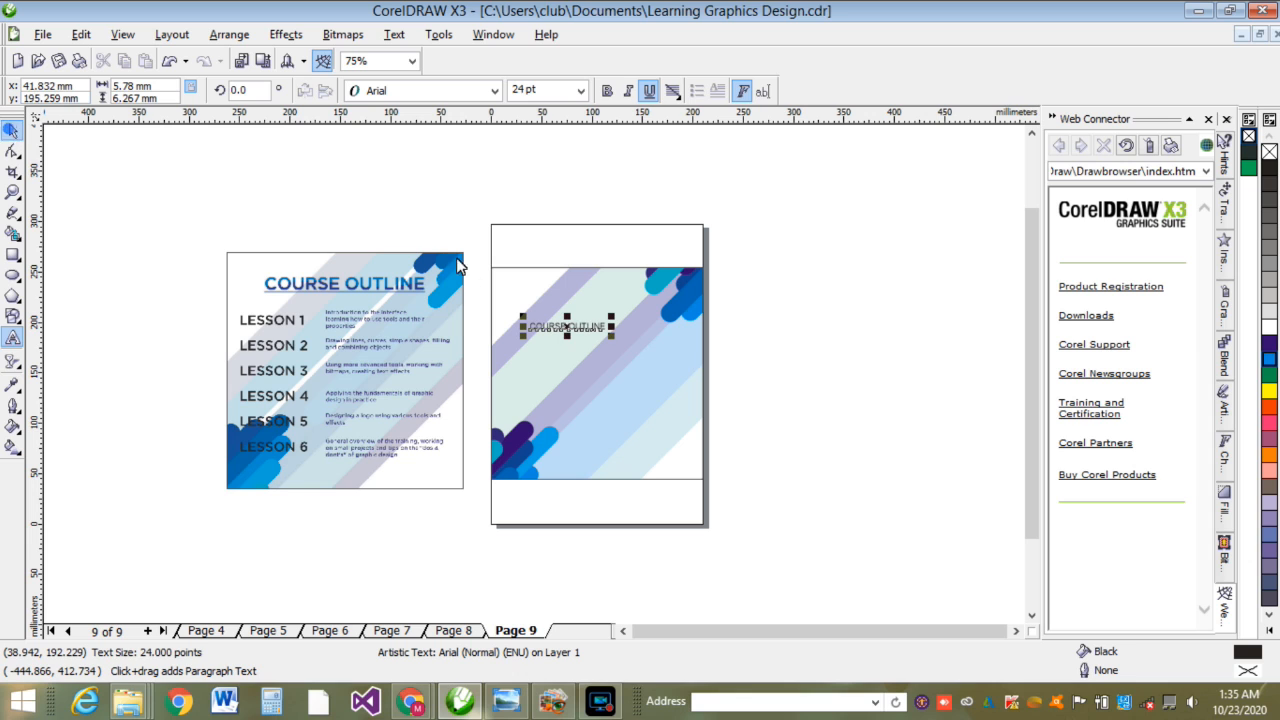
{"action": "left_click_drag", "start_coordinate": [612, 338], "coordinate": [644, 375]}
{"action": "left_click_drag", "start_coordinate": [571, 337], "coordinate": [591, 323]}
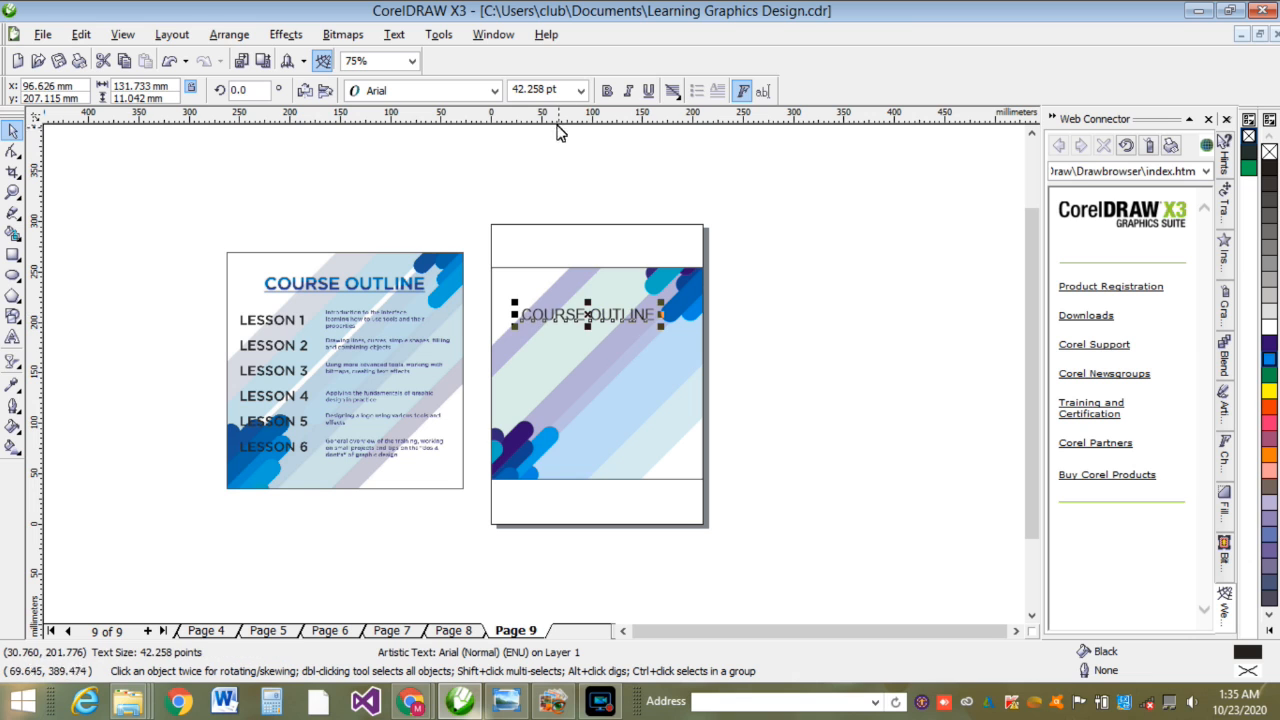
Step: Set the title in underlined iCiel Gotham Medium and reposition it near the top of the square design
{"action": "left_click", "coordinate": [494, 90]}
{"action": "left_click", "coordinate": [470, 134]}
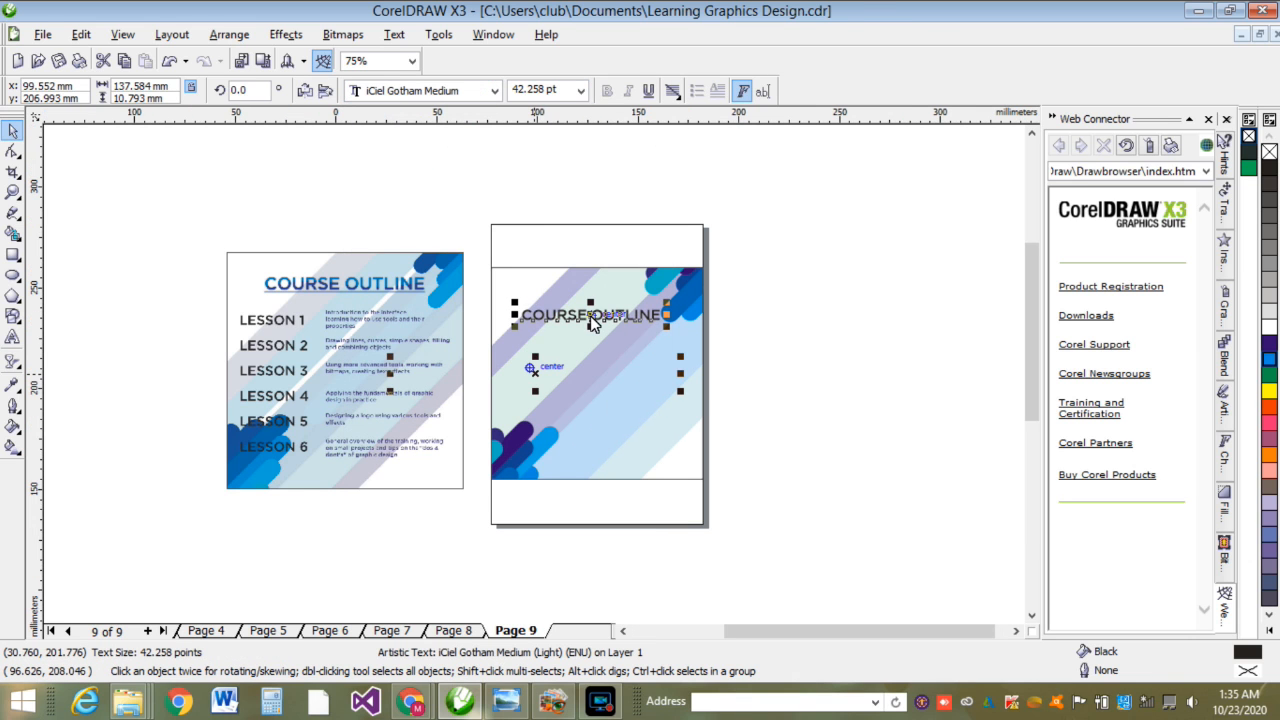
{"action": "scroll", "coordinate": [593, 322], "scroll_direction": "up", "scroll_amount": 2}
{"action": "left_click_drag", "start_coordinate": [541, 378], "coordinate": [527, 365]}
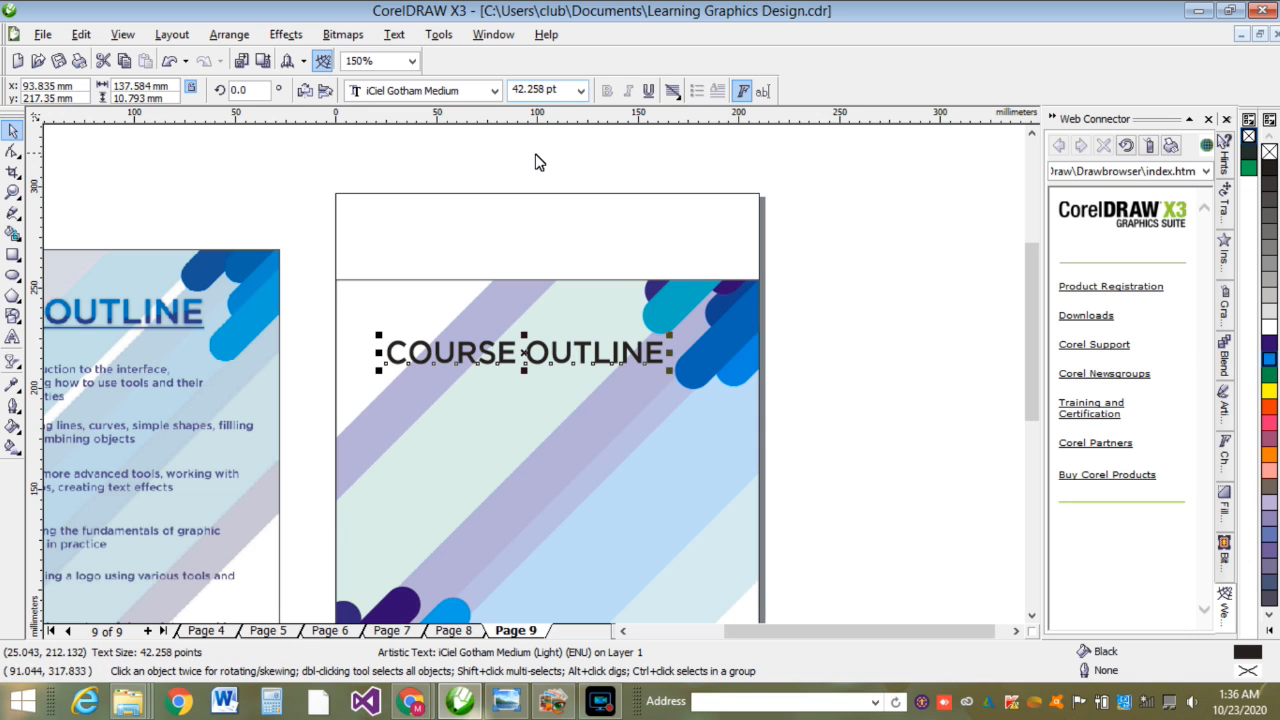
{"action": "left_click", "coordinate": [648, 90]}
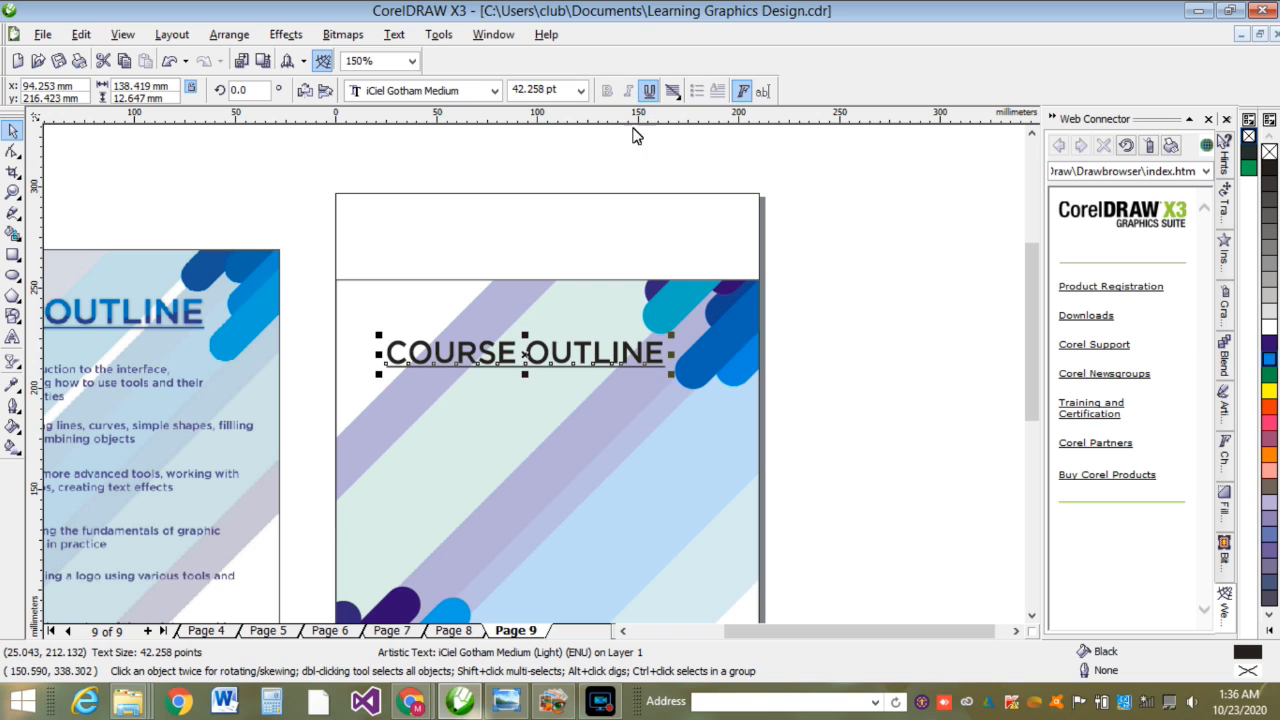
{"action": "left_click", "coordinate": [403, 244]}
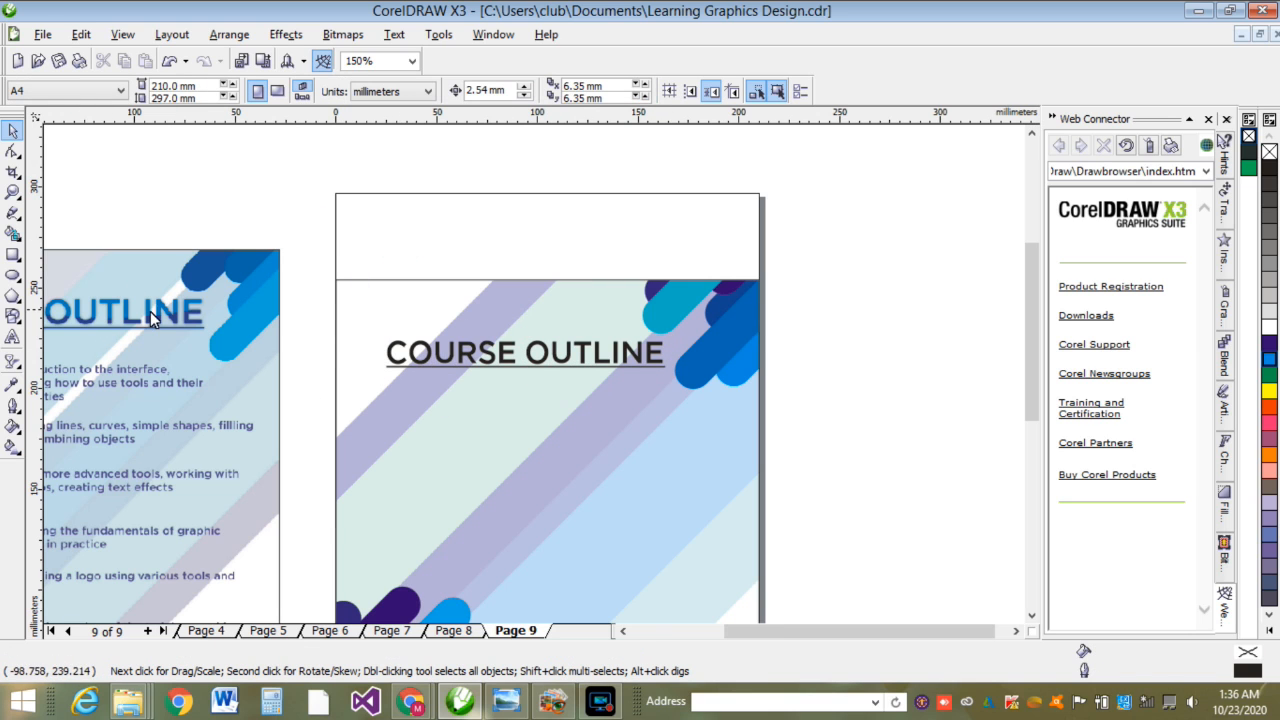
{"action": "left_click", "coordinate": [14, 214]}
{"action": "left_click", "coordinate": [69, 222]}
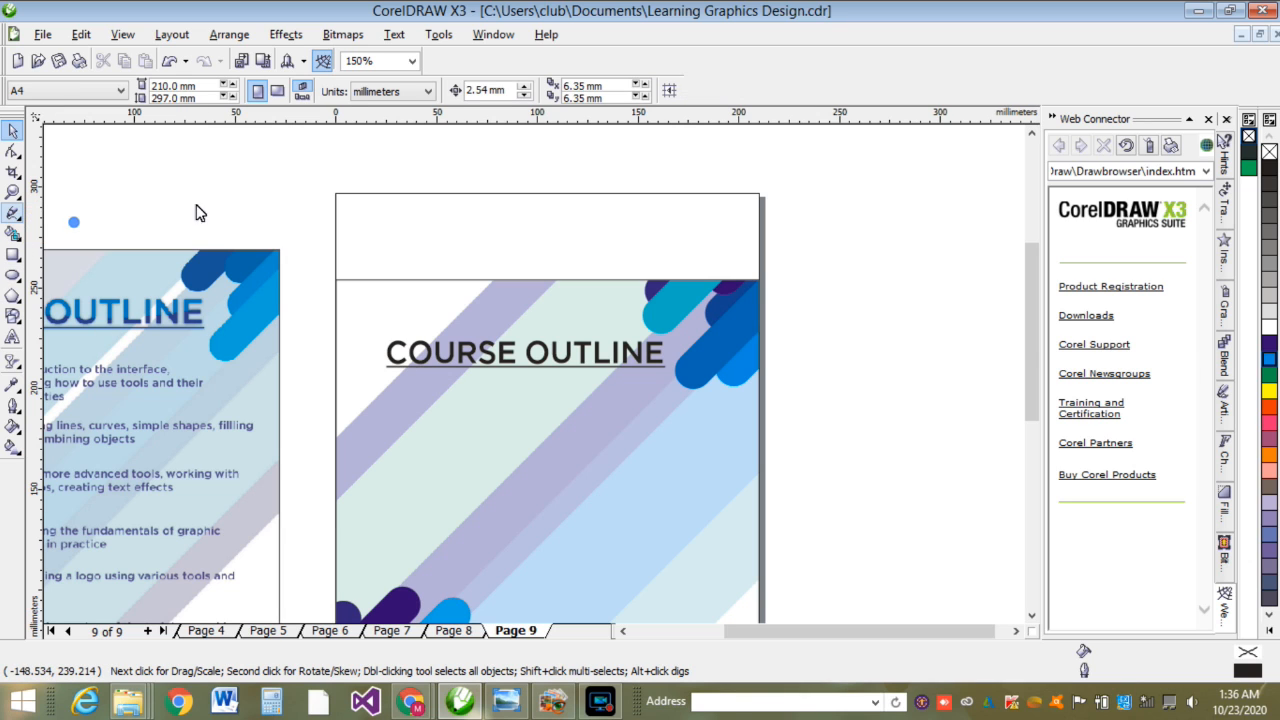
{"action": "left_click", "coordinate": [388, 361]}
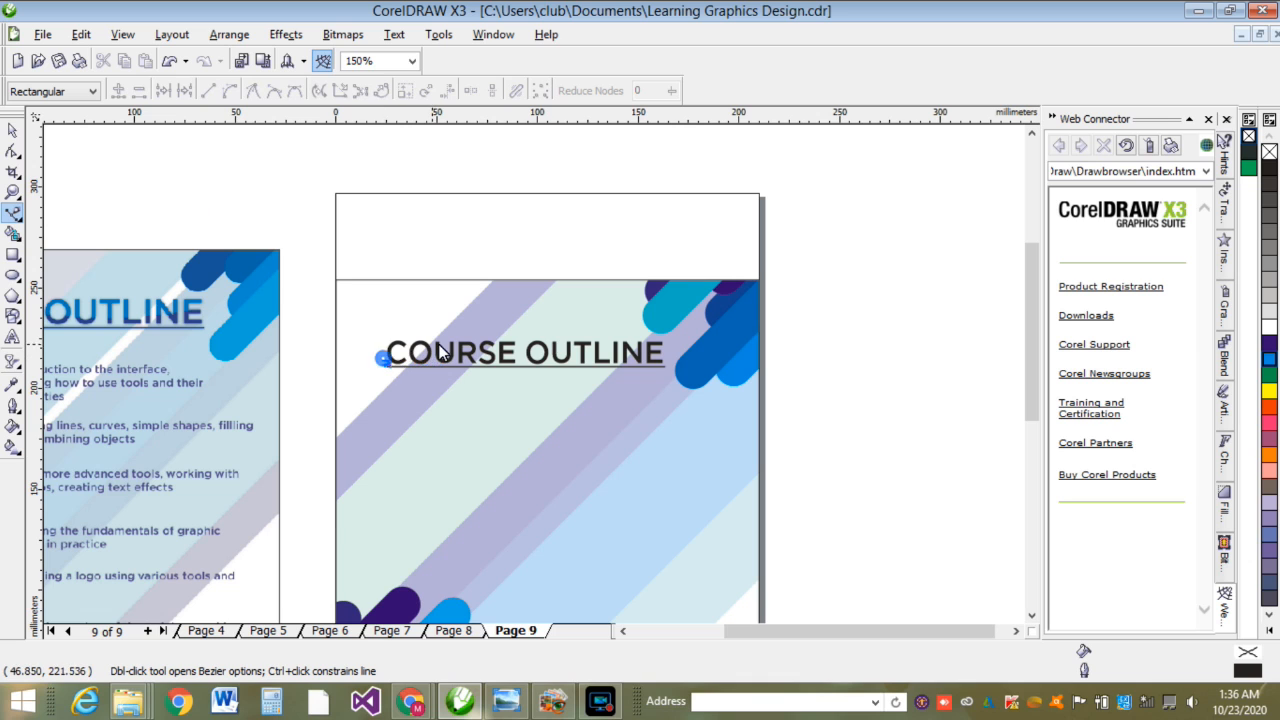
{"action": "mouse_move", "coordinate": [514, 356]}
{"action": "left_mouse_down"}
{"action": "mouse_move", "coordinate": [537, 373]}
{"action": "mouse_move", "coordinate": [600, 366]}
{"action": "mouse_move", "coordinate": [518, 364]}
{"action": "left_mouse_up"}
{"action": "mouse_move", "coordinate": [612, 358]}
{"action": "left_mouse_down"}
{"action": "mouse_move", "coordinate": [663, 348]}
{"action": "mouse_move", "coordinate": [625, 350]}
{"action": "left_mouse_up"}
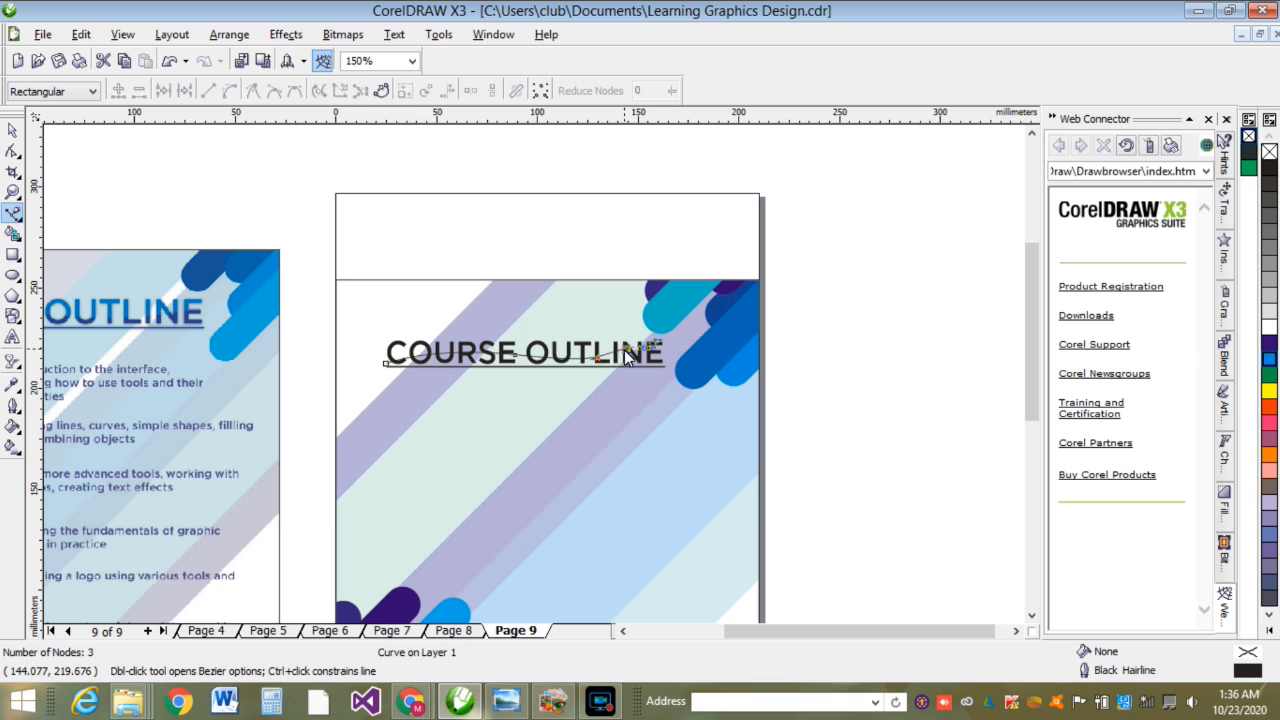
{"action": "left_click_drag", "start_coordinate": [708, 337], "coordinate": [713, 350]}
{"action": "key", "text": "ctrl+z"}
{"action": "key", "text": "ctrl+z"}
{"action": "key", "text": "ctrl+z"}
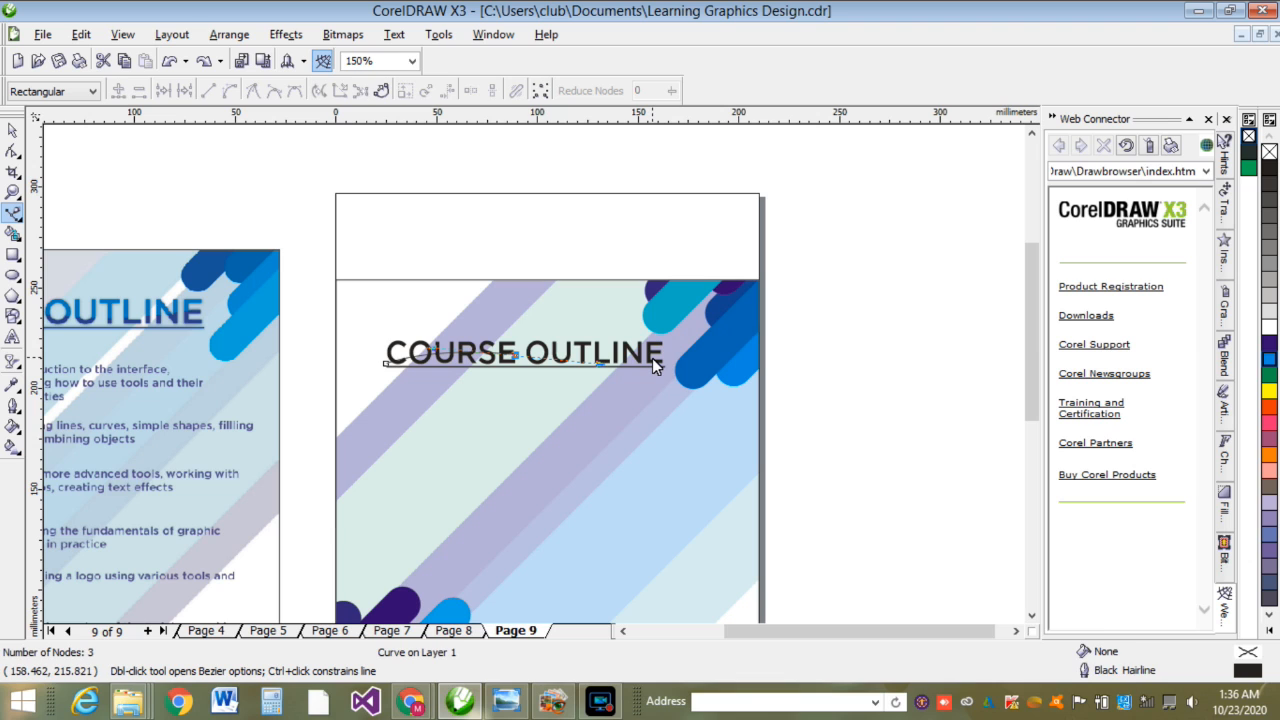
{"action": "key", "text": "ctrl+z"}
Step: Draw a closed wavy Bezier shape with a flat base, about 202 mm wide and 23 mm high, above the square design
{"action": "left_click", "coordinate": [394, 238]}
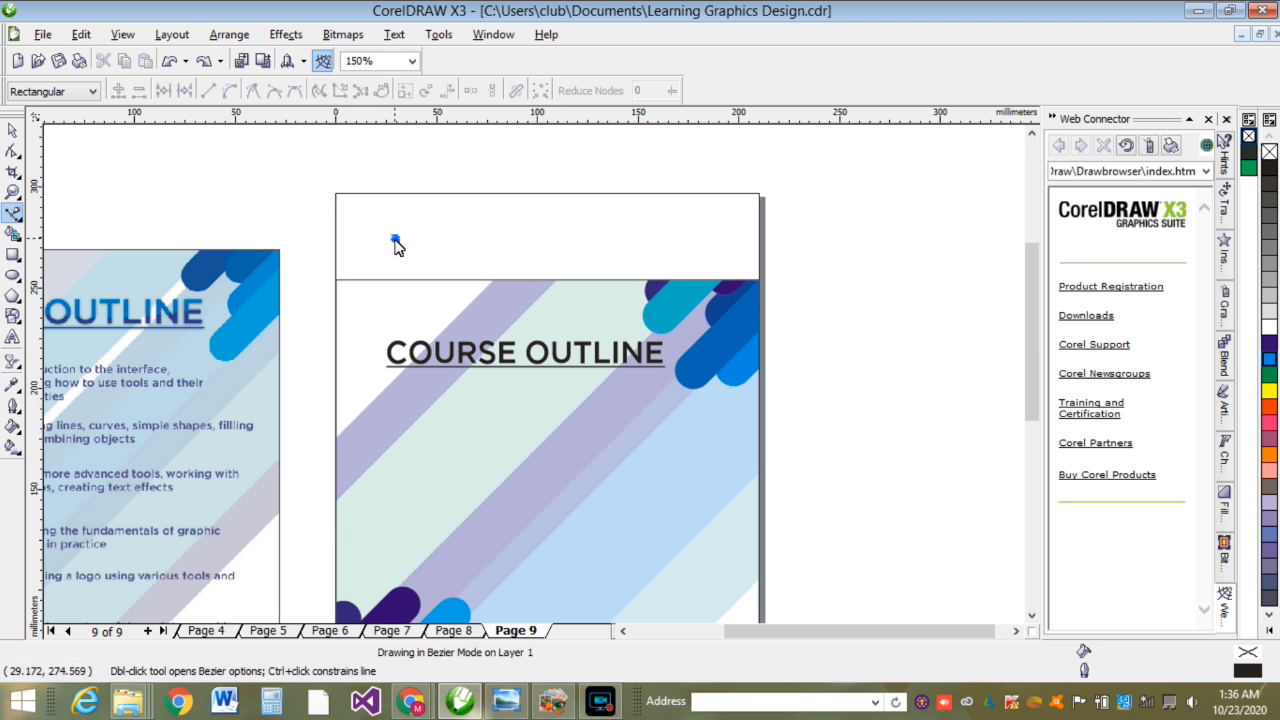
{"action": "left_click_drag", "start_coordinate": [525, 226], "coordinate": [651, 241]}
{"action": "left_click", "coordinate": [526, 227]}
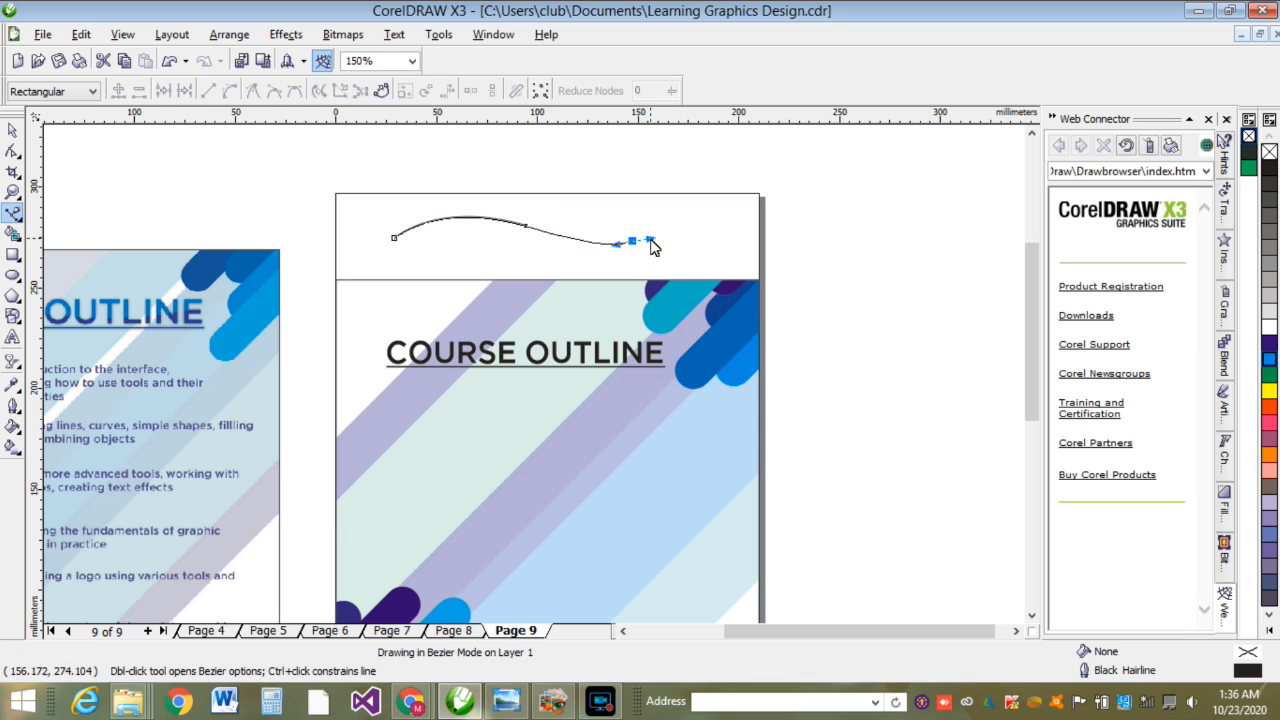
{"action": "left_click", "coordinate": [633, 242]}
{"action": "left_click_drag", "start_coordinate": [698, 218], "coordinate": [709, 220]}
{"action": "left_click", "coordinate": [699, 218]}
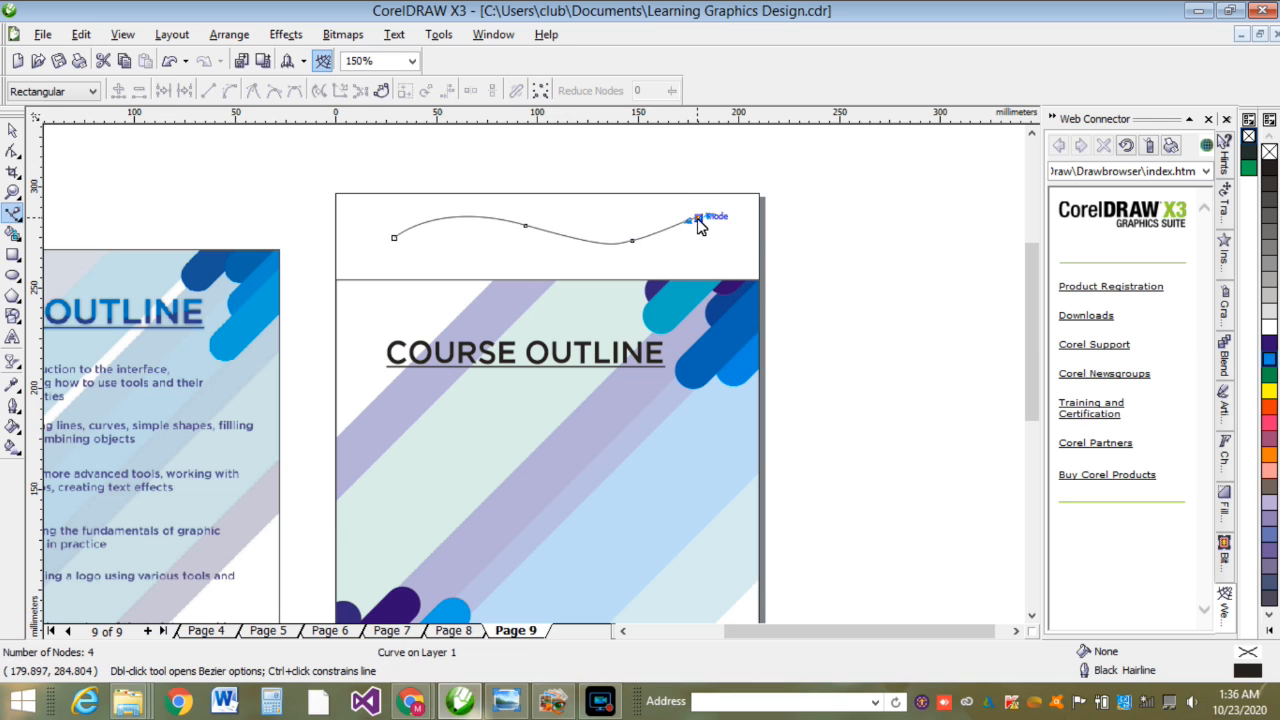
{"action": "left_click_drag", "start_coordinate": [792, 241], "coordinate": [810, 268]}
{"action": "left_click", "coordinate": [792, 241]}
{"action": "left_click", "coordinate": [791, 257]}
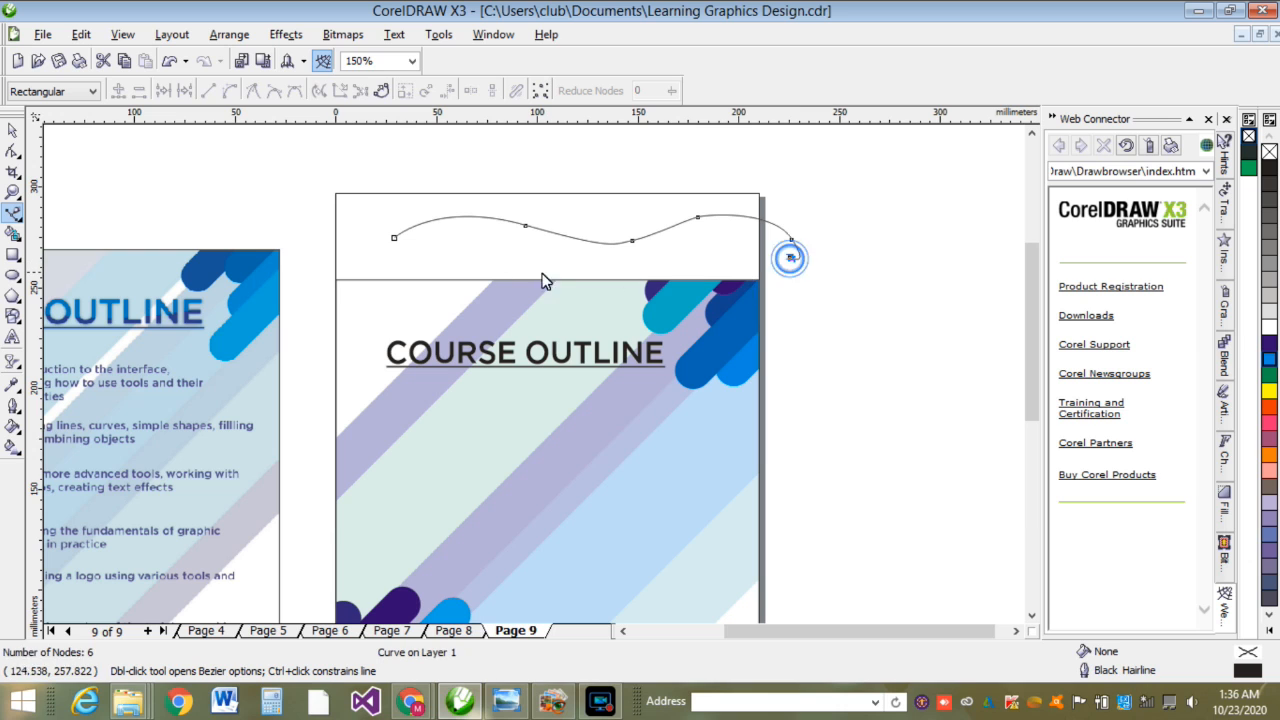
{"action": "left_click", "coordinate": [394, 263]}
{"action": "left_click", "coordinate": [394, 237]}
{"action": "left_click", "coordinate": [12, 131]}
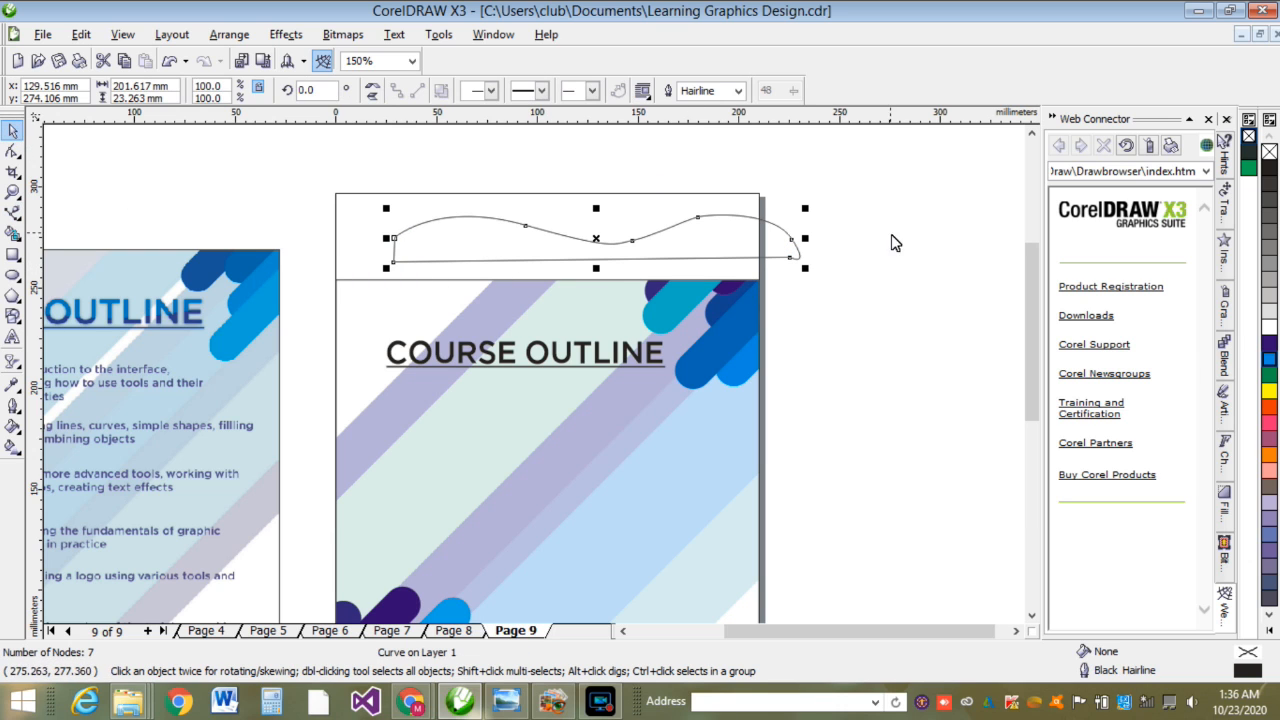
Step: Fill the COURSE OUTLINE title with a dark blue between the Blue and Cyan palette colours
{"action": "left_click", "coordinate": [493, 364]}
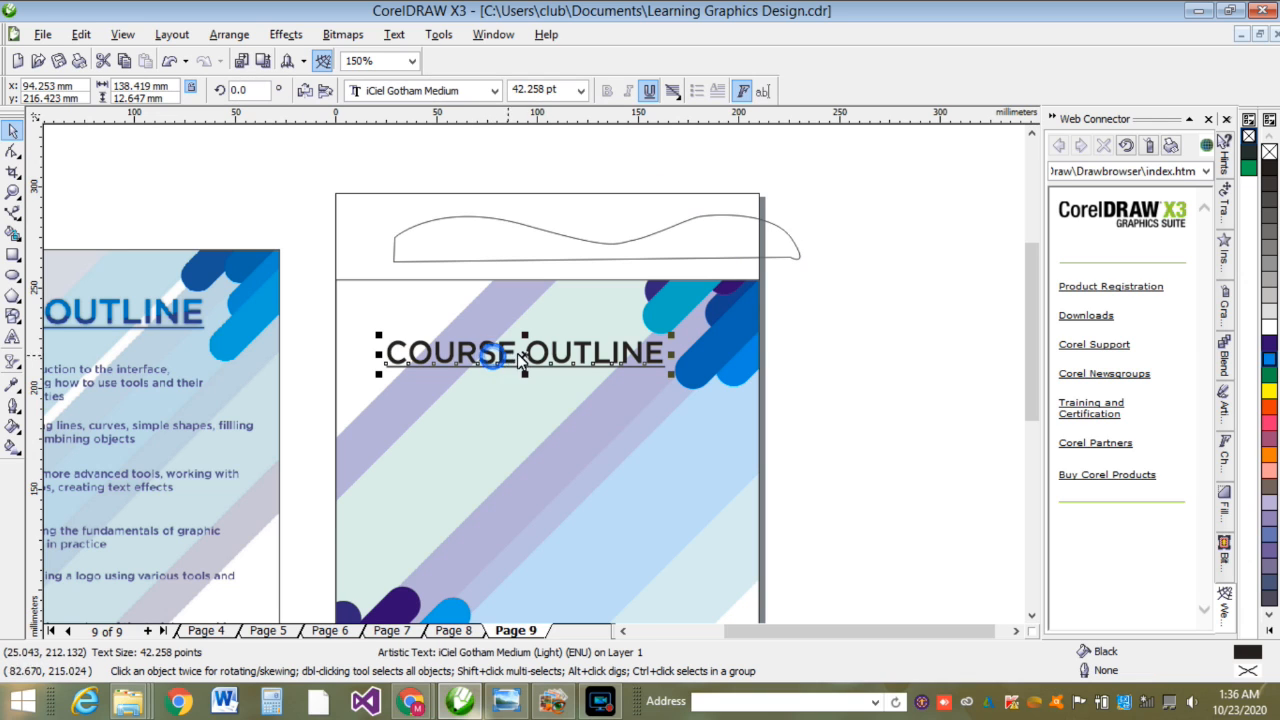
{"action": "left_click", "coordinate": [1270, 360]}
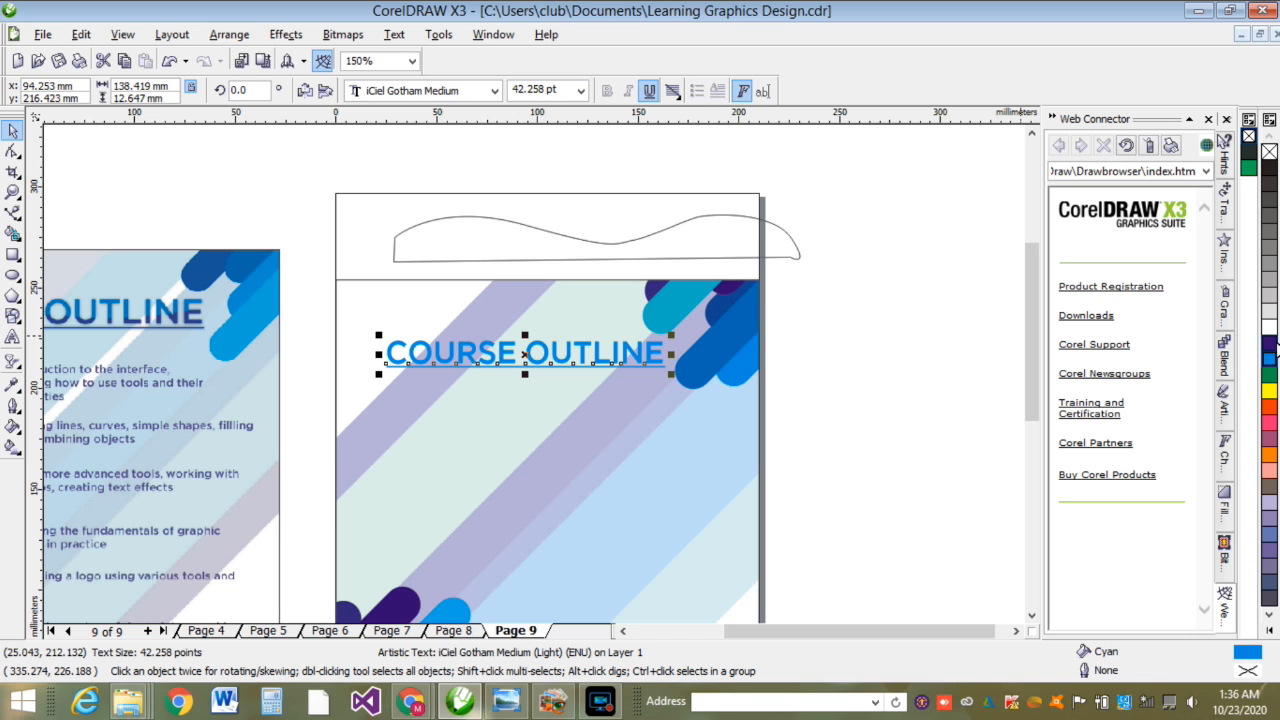
{"action": "left_click", "coordinate": [1270, 344]}
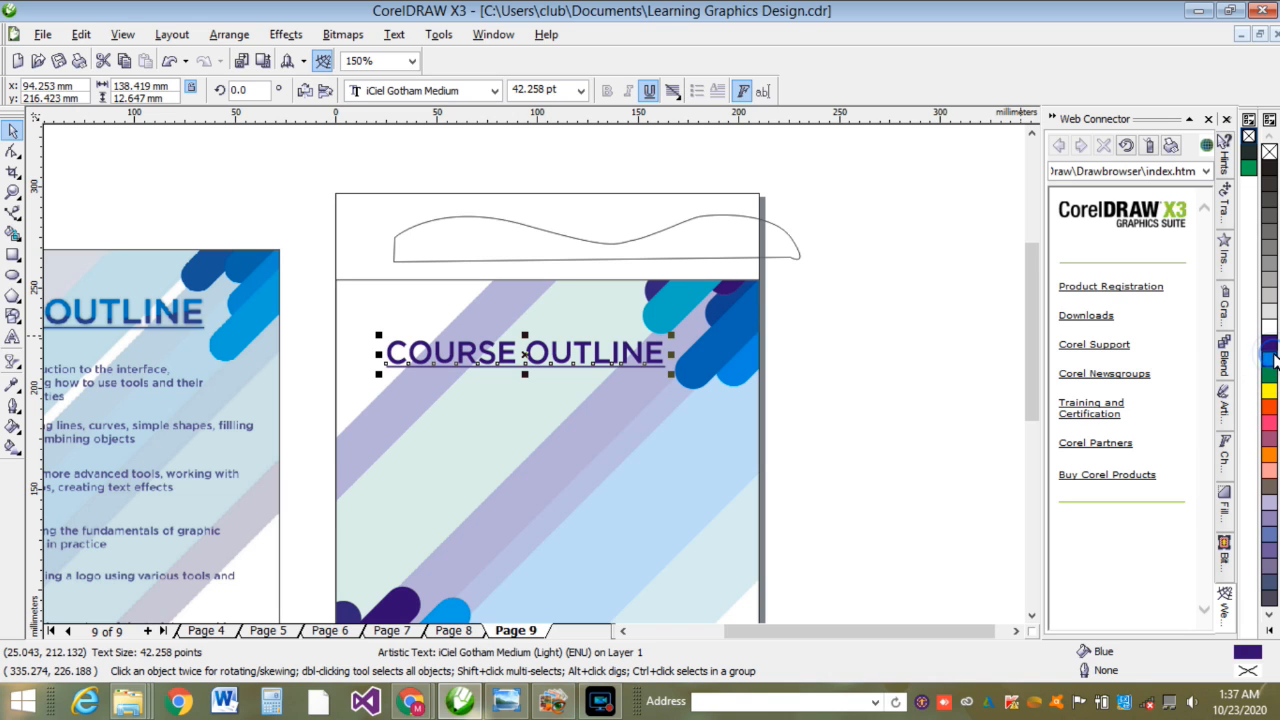
{"action": "left_click", "coordinate": [1272, 358]}
{"action": "left_click", "coordinate": [1186, 432]}
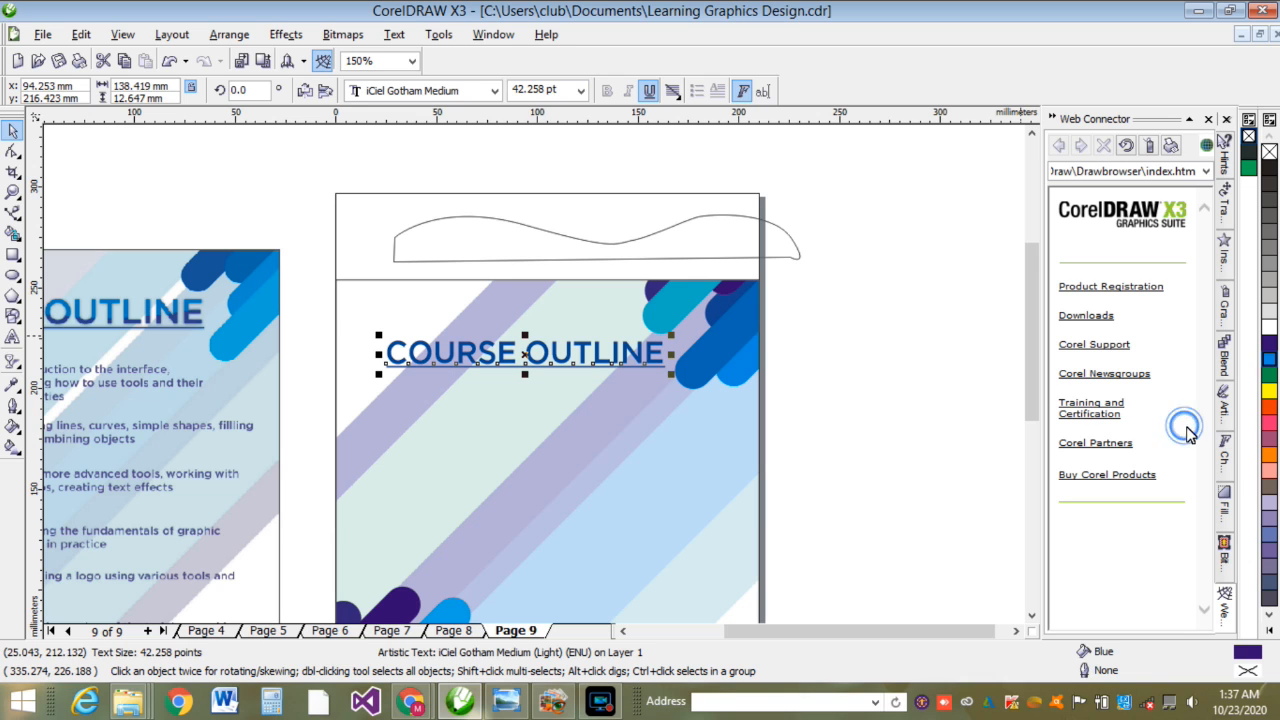
Step: Fill the wavy shape with Cyan and remove its outline
{"action": "left_click", "coordinate": [499, 244]}
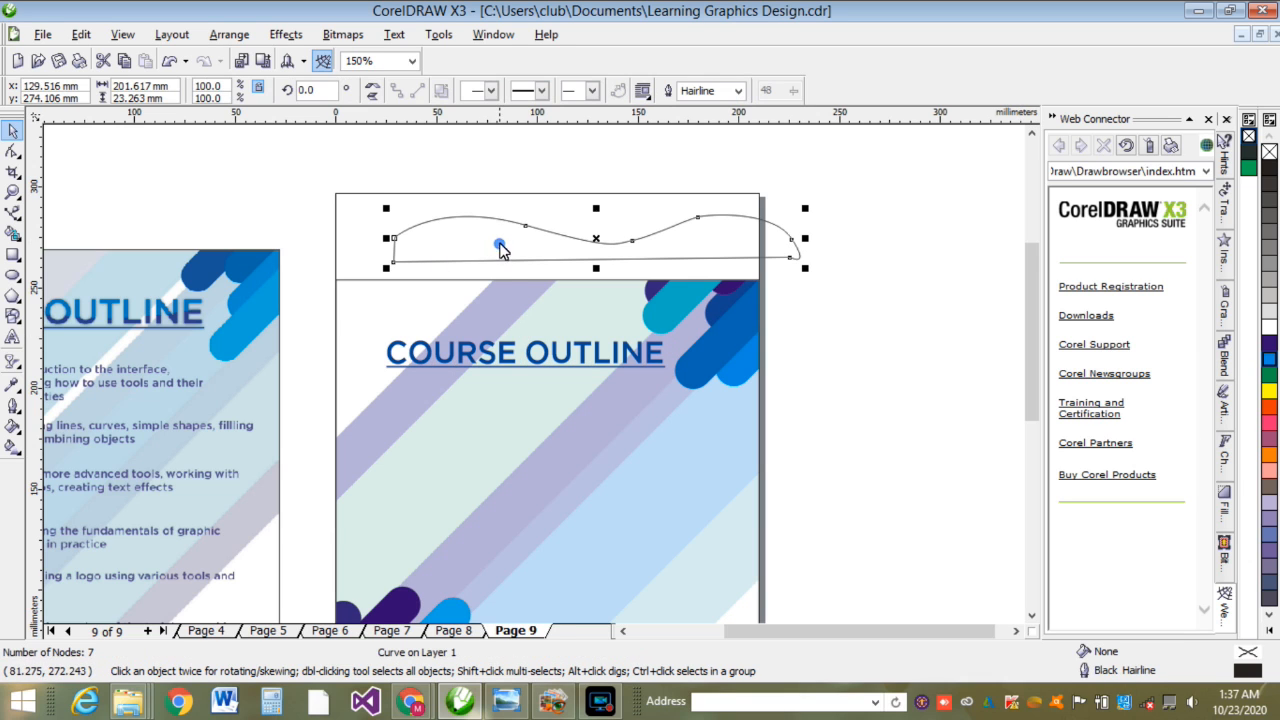
{"action": "left_click", "coordinate": [1269, 358]}
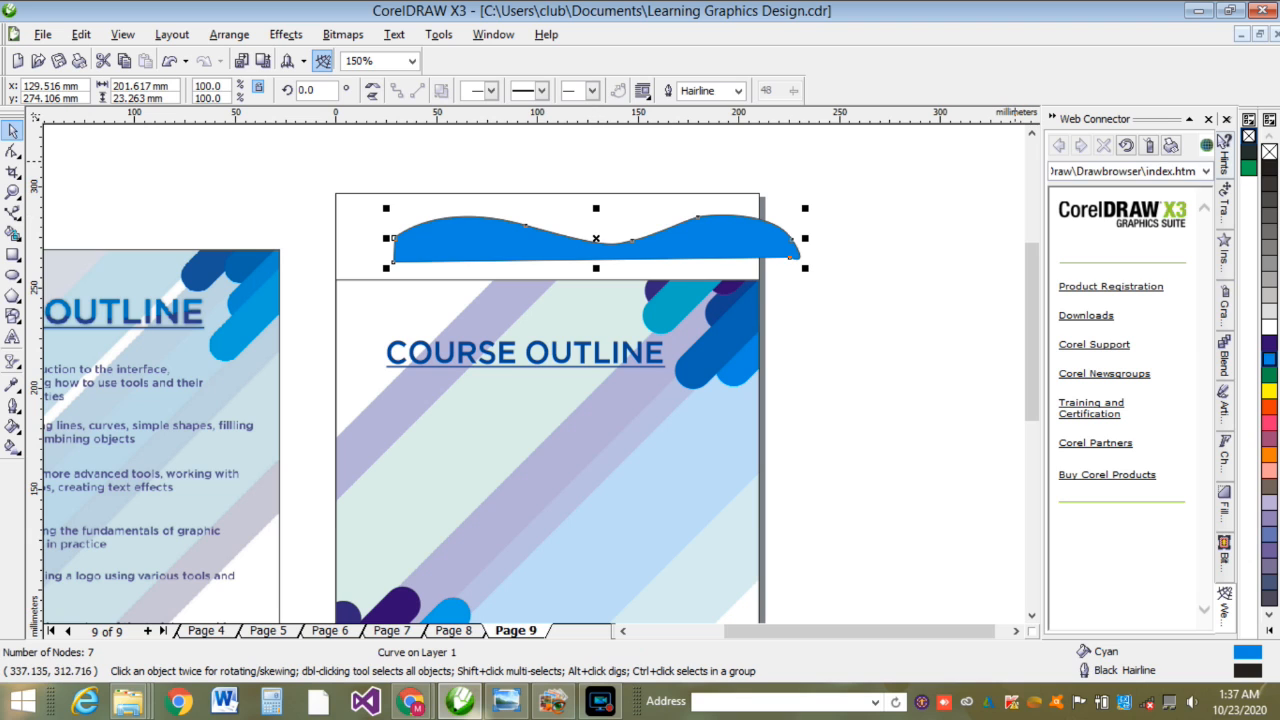
{"action": "right_click", "coordinate": [1269, 152]}
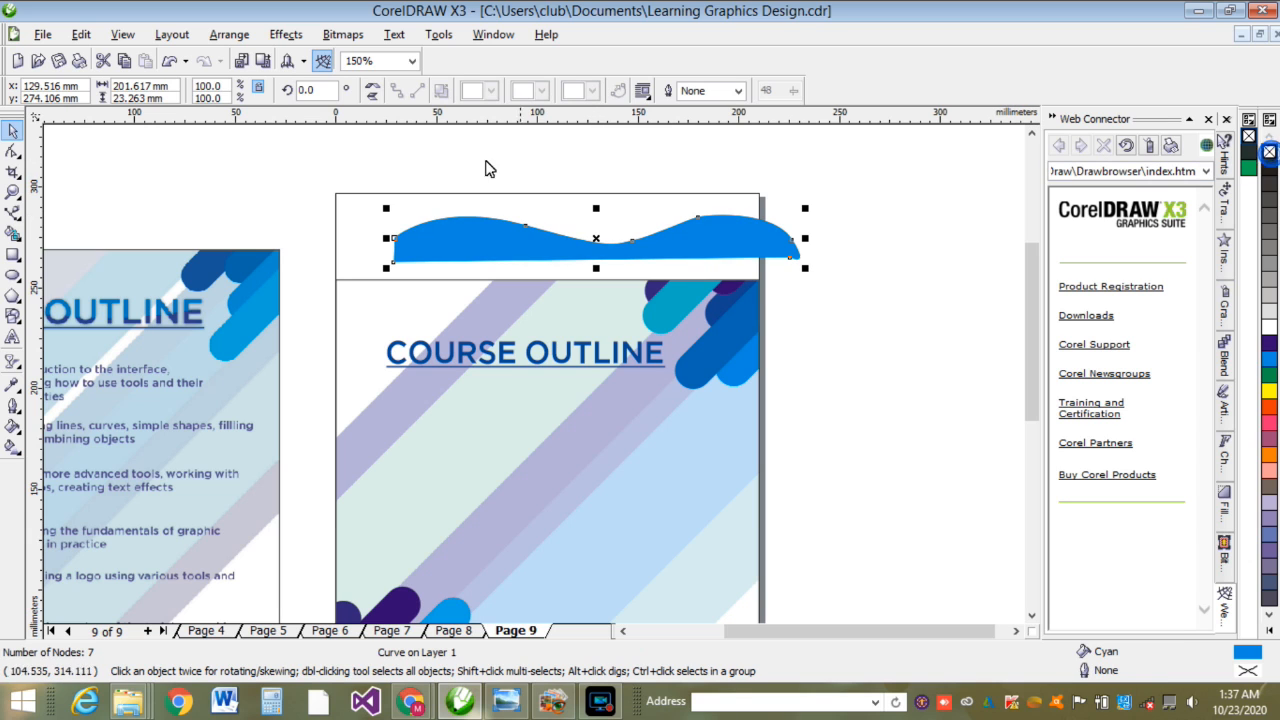
Step: Mirror the wavy shape vertically so its flat edge faces up
{"action": "left_click", "coordinate": [372, 89]}
{"action": "left_click", "coordinate": [372, 90]}
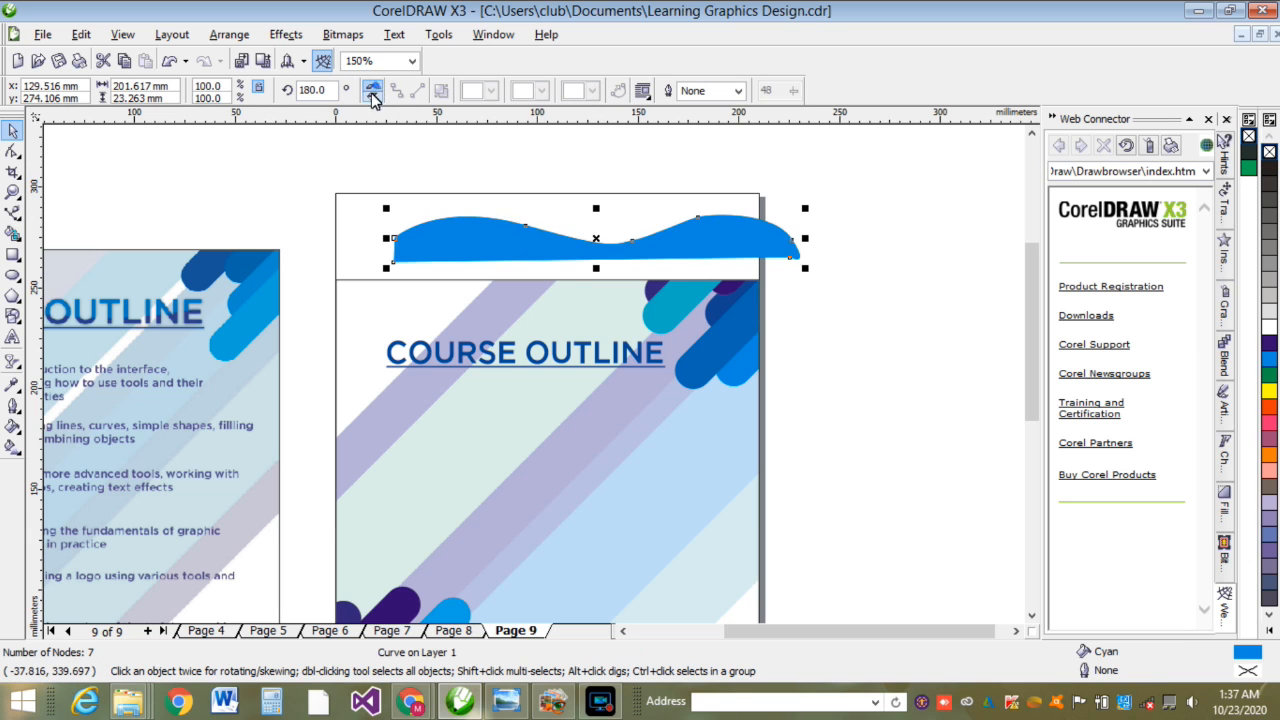
{"action": "left_click", "coordinate": [372, 90]}
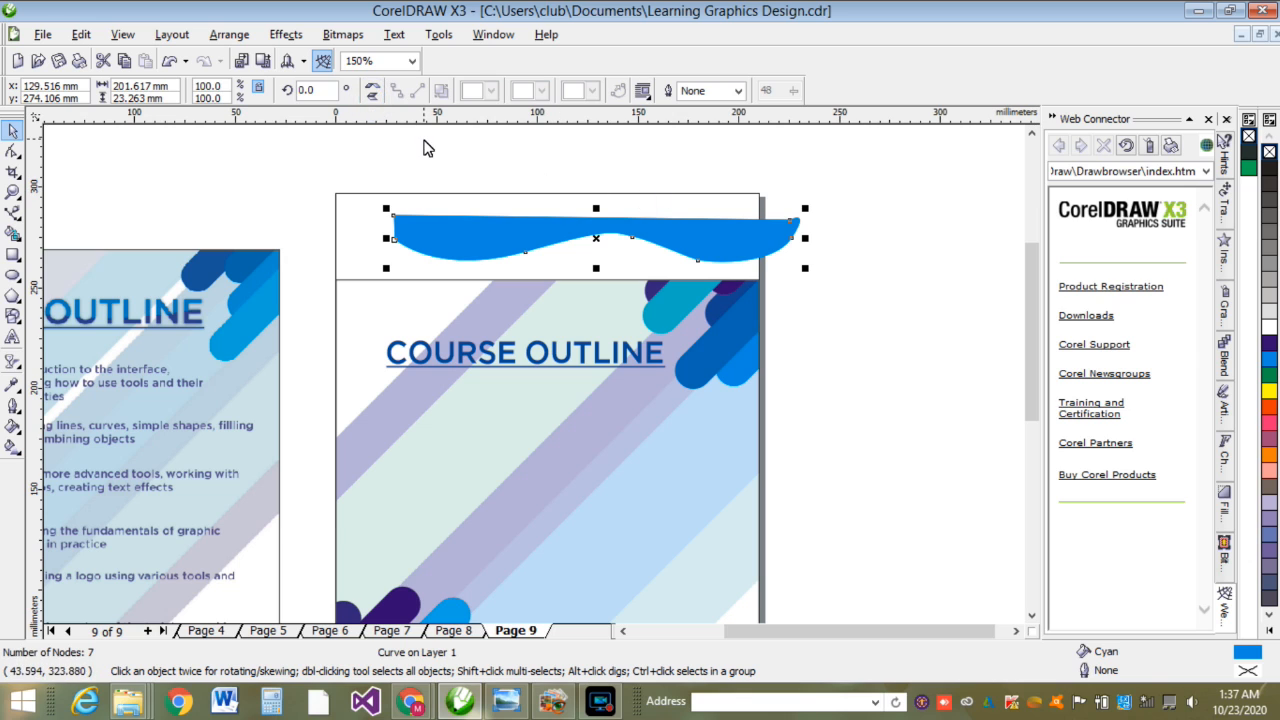
Step: Mirror the wavy shape horizontally and vertically so its flat edge faces down, and PowerClip it inside the COURSE OUTLINE title
{"action": "left_click", "coordinate": [372, 90]}
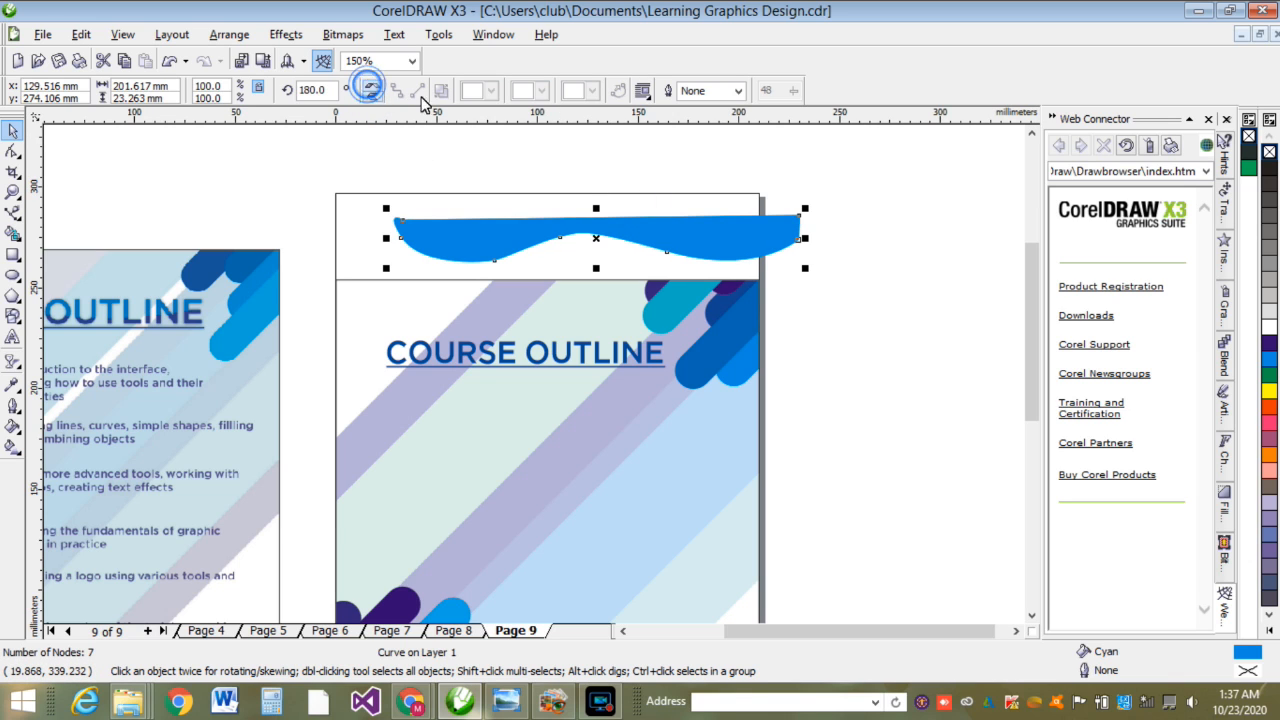
{"action": "left_click", "coordinate": [372, 94]}
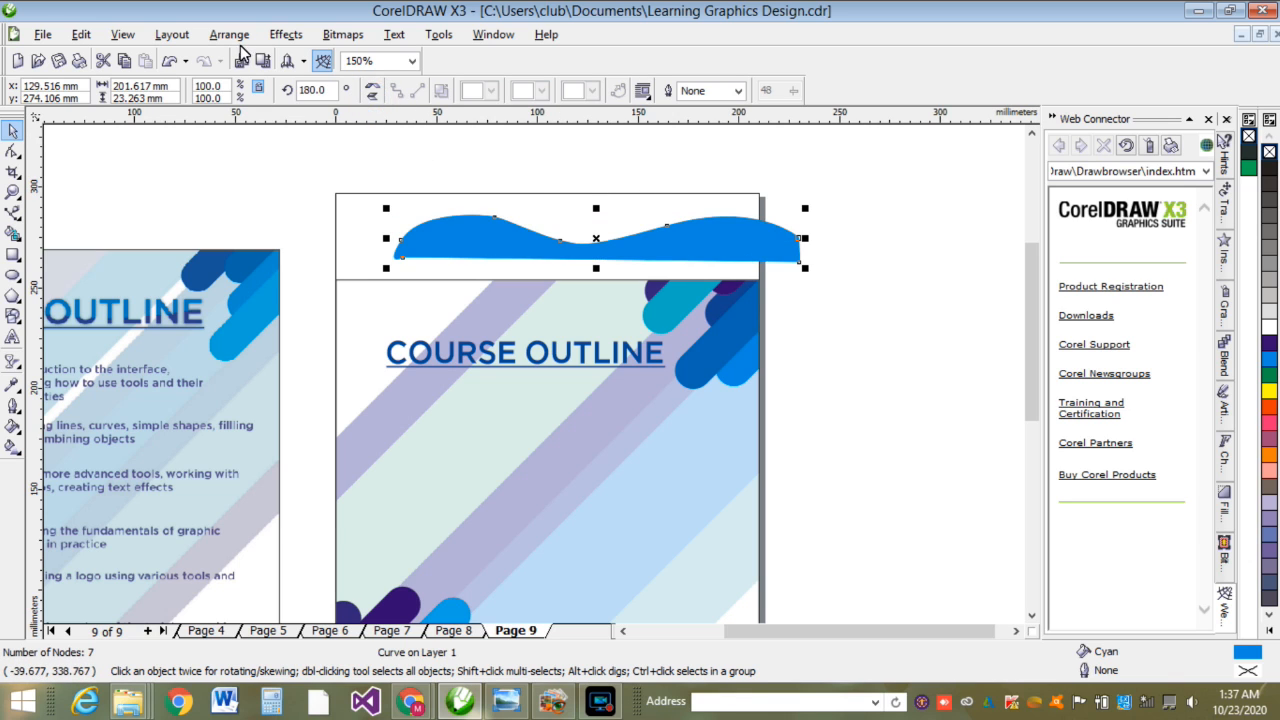
{"action": "left_click", "coordinate": [288, 36]}
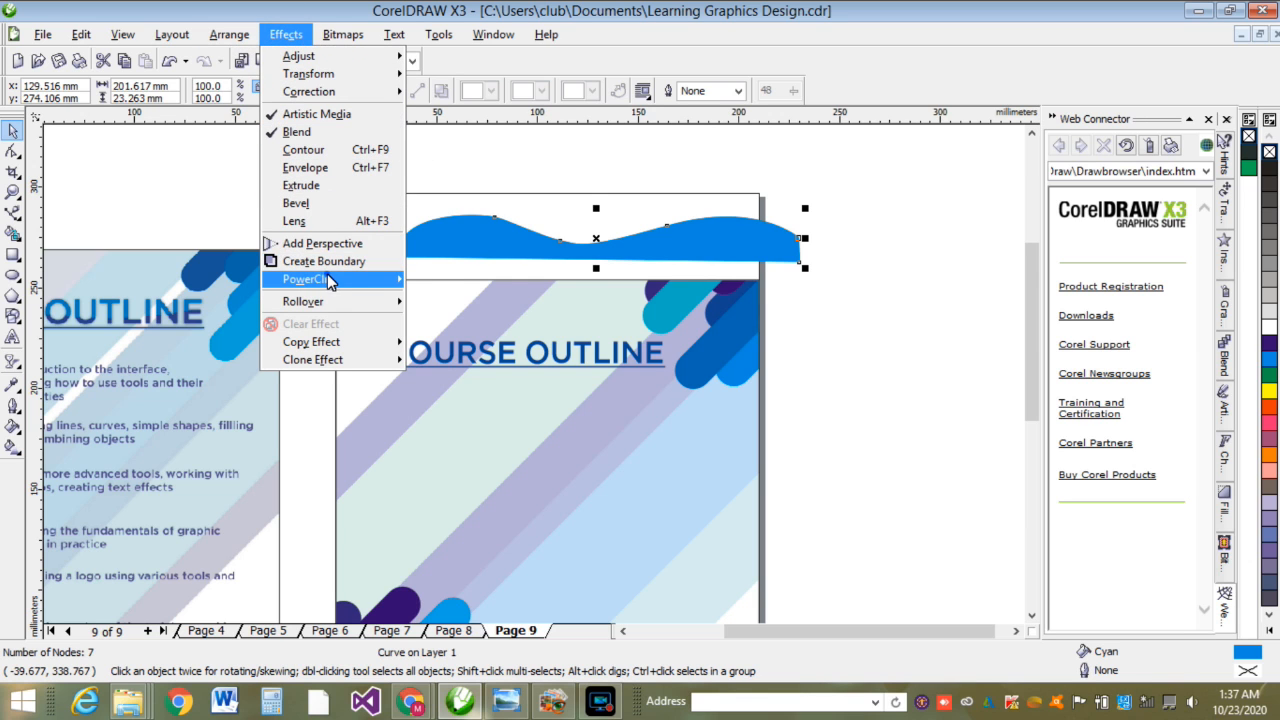
{"action": "left_click", "coordinate": [322, 279]}
{"action": "left_click", "coordinate": [469, 283]}
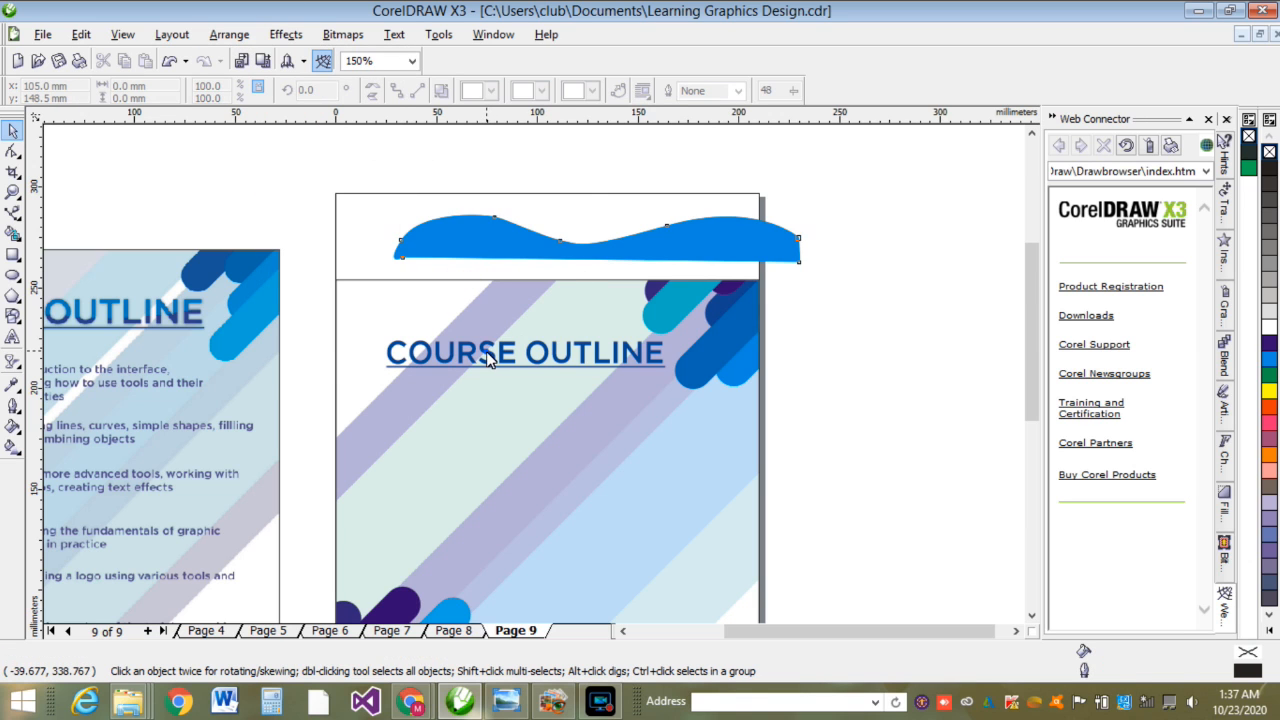
{"action": "left_click", "coordinate": [489, 357]}
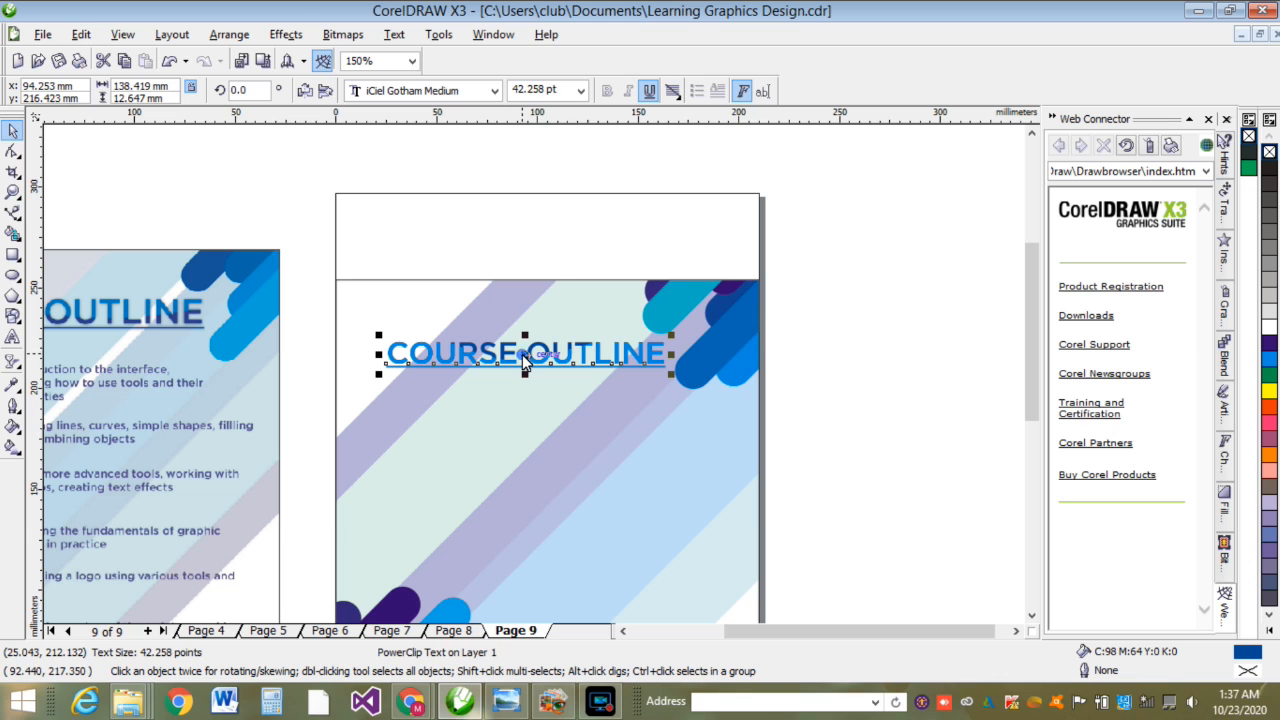
Step: Open the title's PowerClip contents for editing and move the wavy shape slightly down and across the lettering
{"action": "right_click", "coordinate": [522, 354]}
{"action": "left_click", "coordinate": [594, 34]}
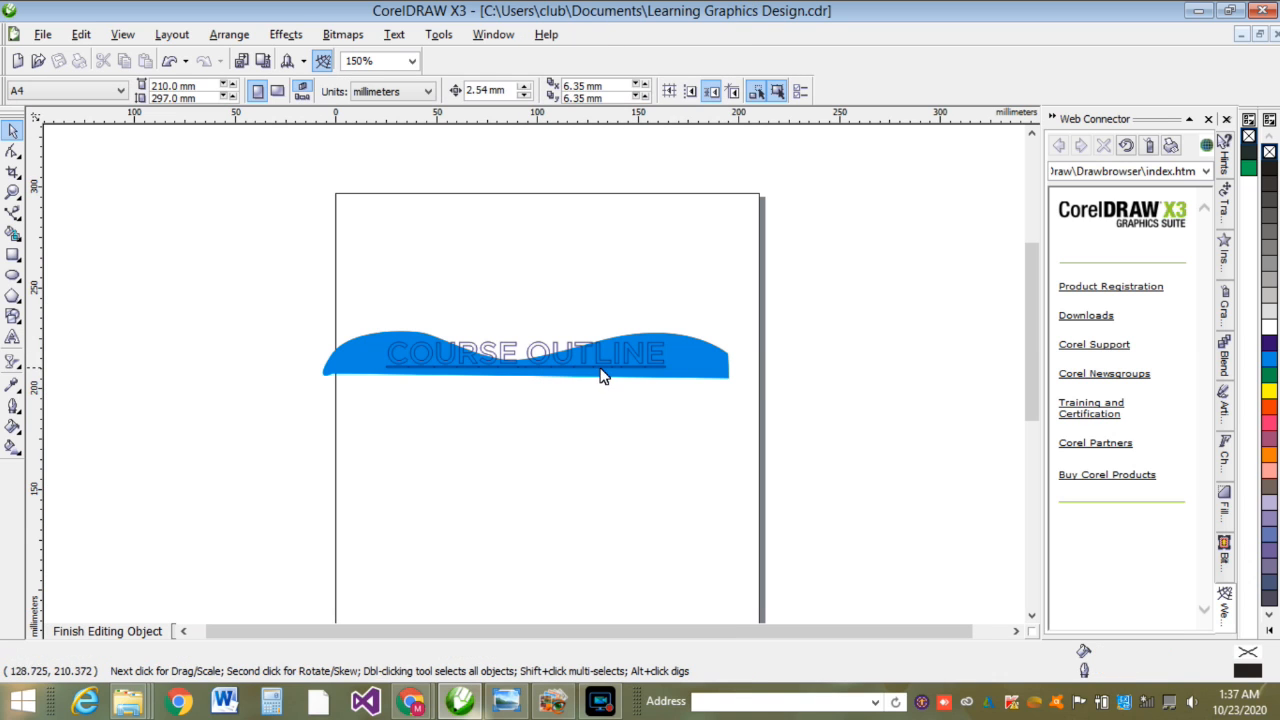
{"action": "left_click", "coordinate": [631, 371]}
{"action": "left_click_drag", "start_coordinate": [357, 374], "coordinate": [366, 384]}
Step: Reshape the middle dip and right-hand rise of the wavy shape by adjusting its nodes and curve handles
{"action": "double_click", "coordinate": [520, 382]}
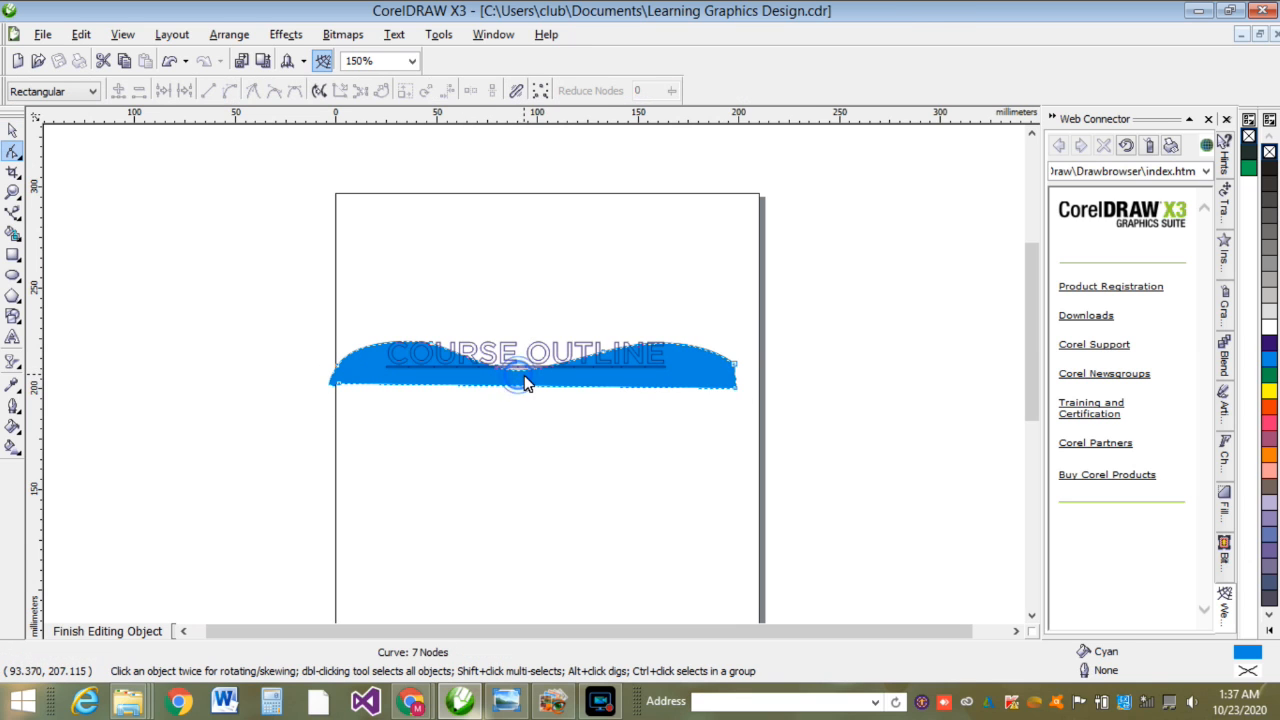
{"action": "scroll", "coordinate": [523, 377], "scroll_direction": "up", "scroll_amount": 1}
{"action": "left_click_drag", "start_coordinate": [481, 361], "coordinate": [565, 379]}
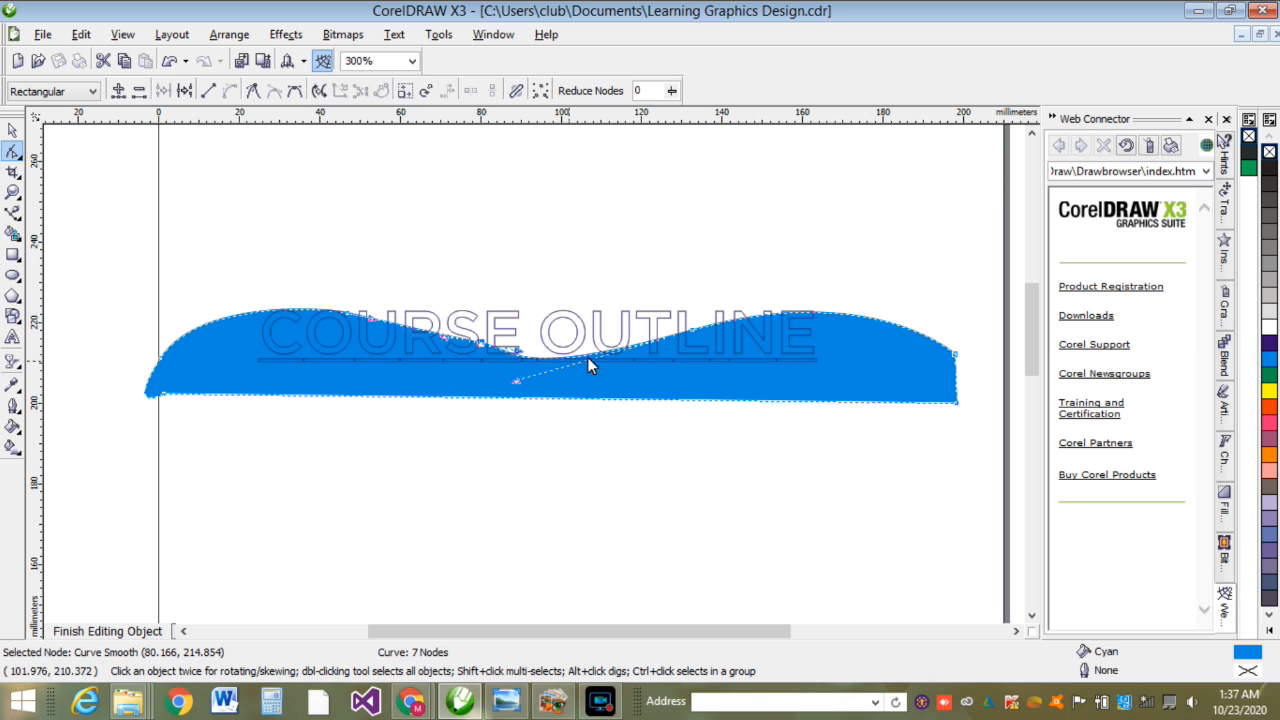
{"action": "left_click_drag", "start_coordinate": [695, 331], "coordinate": [697, 319]}
{"action": "mouse_move", "coordinate": [515, 370]}
{"action": "left_mouse_down"}
{"action": "mouse_move", "coordinate": [523, 378]}
{"action": "mouse_move", "coordinate": [517, 354]}
{"action": "left_mouse_up"}
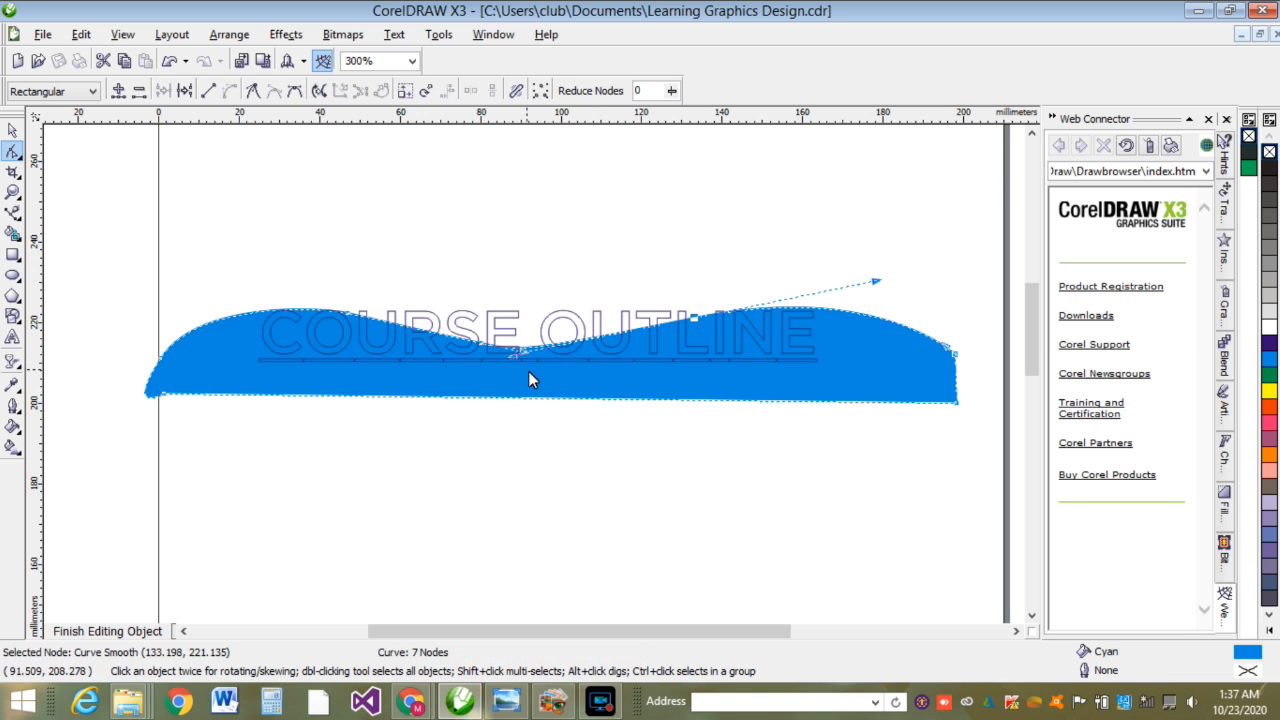
Step: Lower and smooth the wavy shape's left crest by adjusting its node and curve handles
{"action": "left_click", "coordinate": [337, 316]}
{"action": "mouse_move", "coordinate": [349, 323]}
{"action": "left_mouse_down"}
{"action": "mouse_move", "coordinate": [329, 337]}
{"action": "mouse_move", "coordinate": [365, 328]}
{"action": "left_mouse_up"}
{"action": "mouse_move", "coordinate": [198, 301]}
{"action": "left_mouse_down"}
{"action": "mouse_move", "coordinate": [236, 318]}
{"action": "mouse_move", "coordinate": [219, 301]}
{"action": "left_mouse_up"}
{"action": "left_click_drag", "start_coordinate": [304, 312], "coordinate": [376, 352]}
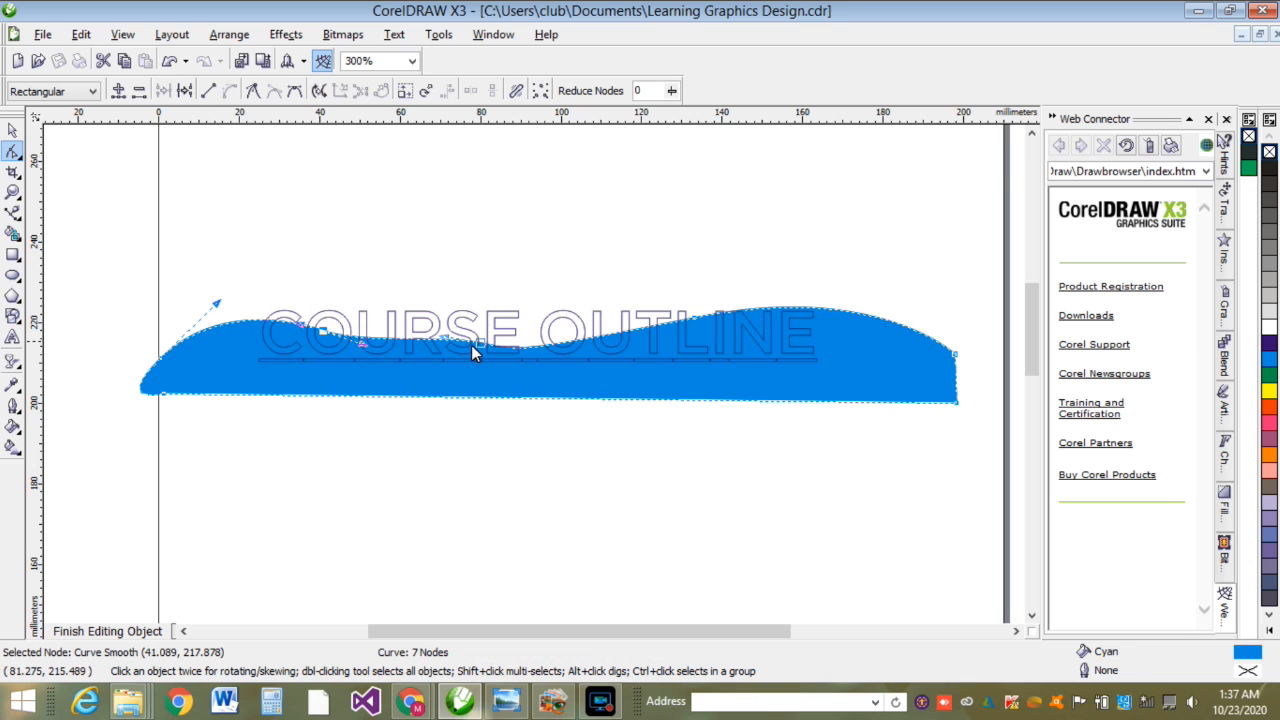
{"action": "left_click", "coordinate": [470, 337]}
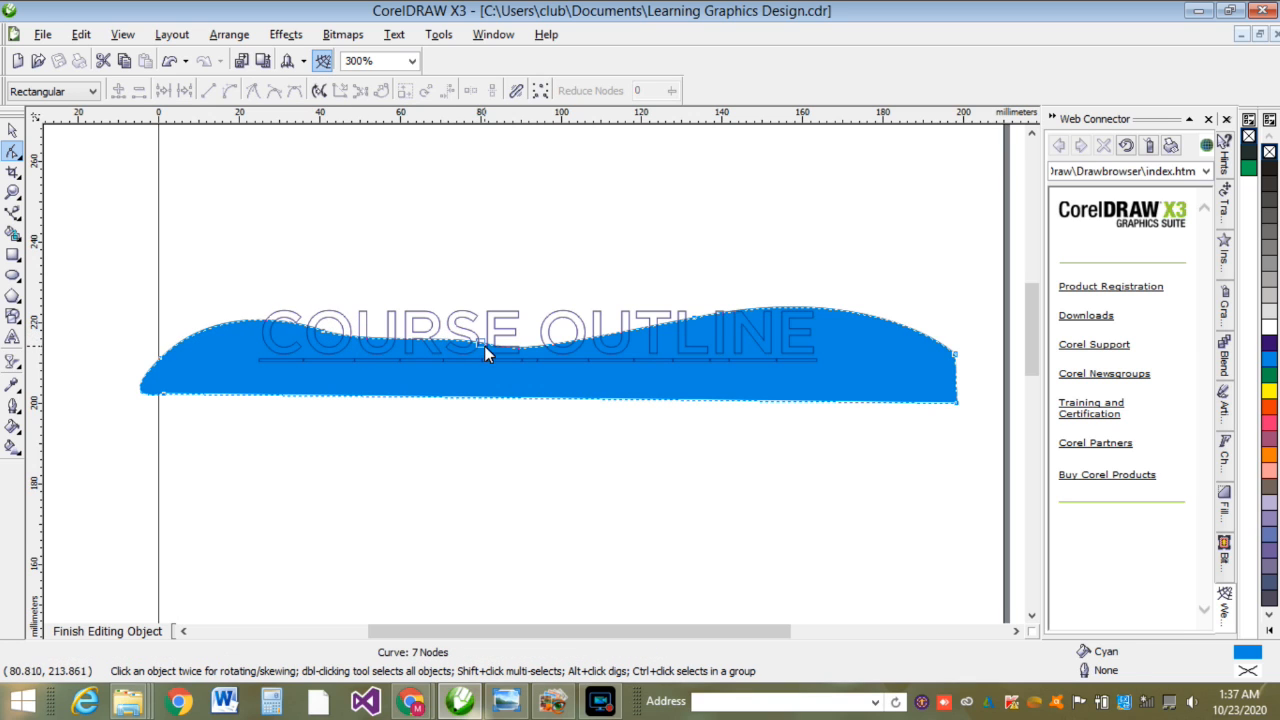
Step: Smooth the middle dip and flatten the right crest of the wavy shape, and finish editing the PowerClip contents
{"action": "left_click", "coordinate": [484, 346]}
{"action": "left_click_drag", "start_coordinate": [446, 338], "coordinate": [514, 353]}
{"action": "left_click_drag", "start_coordinate": [875, 284], "coordinate": [877, 290]}
{"action": "left_click_drag", "start_coordinate": [707, 318], "coordinate": [720, 327]}
{"action": "mouse_move", "coordinate": [890, 298]}
{"action": "left_mouse_down"}
{"action": "mouse_move", "coordinate": [900, 336]}
{"action": "mouse_move", "coordinate": [900, 312]}
{"action": "left_mouse_up"}
{"action": "left_click", "coordinate": [97, 626]}
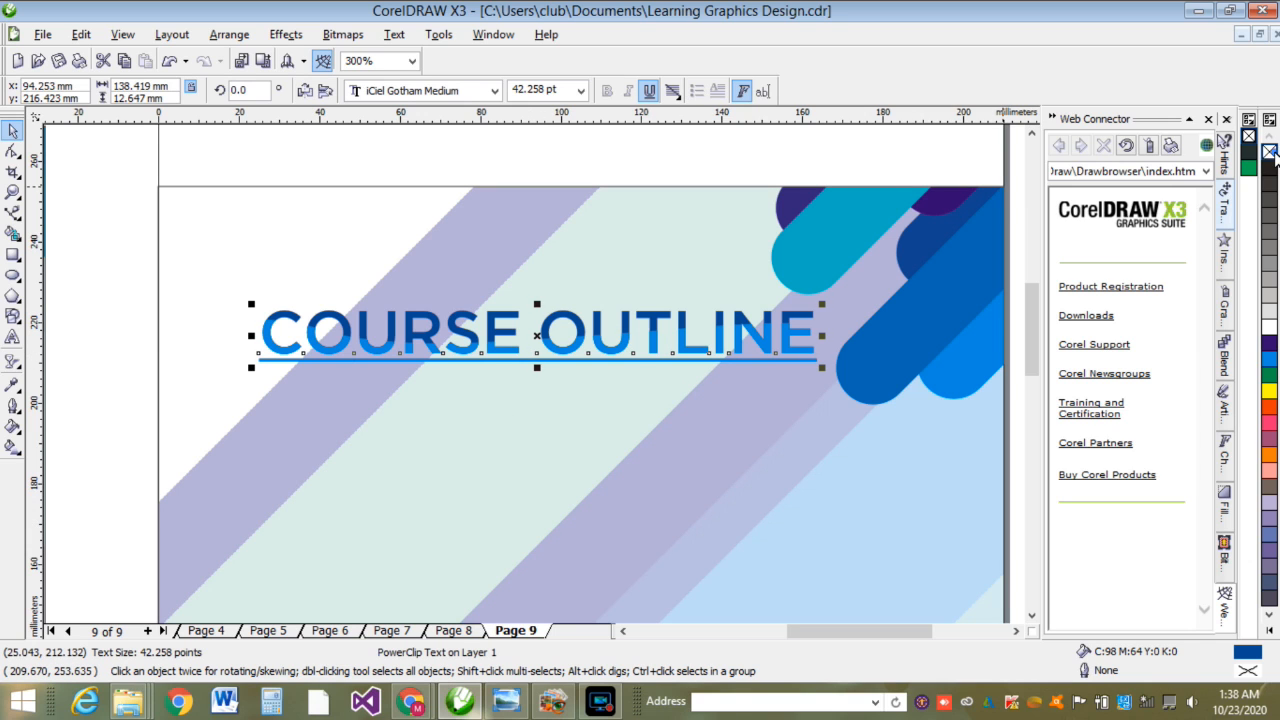
Step: Fill the COURSE OUTLINE title with a lighter shade of Cyan, C:76 M:3 Y:0 K:0
{"action": "left_click", "coordinate": [110, 230]}
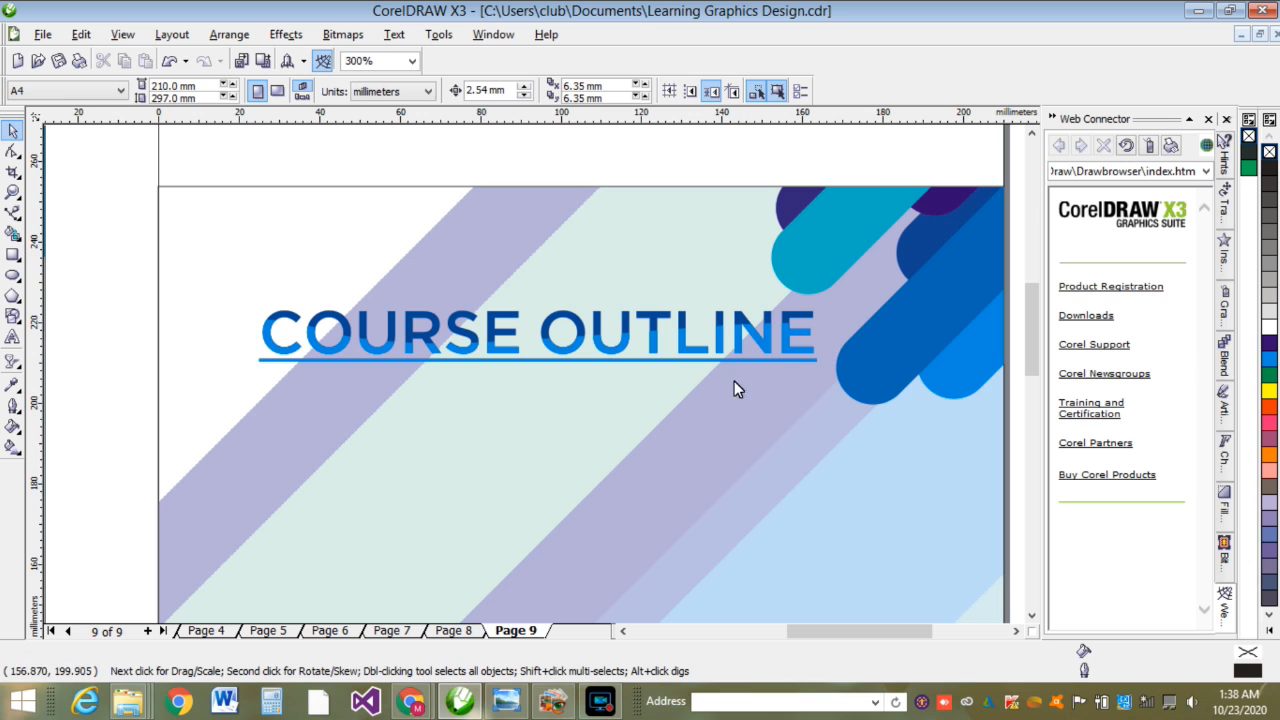
{"action": "left_click", "coordinate": [716, 343]}
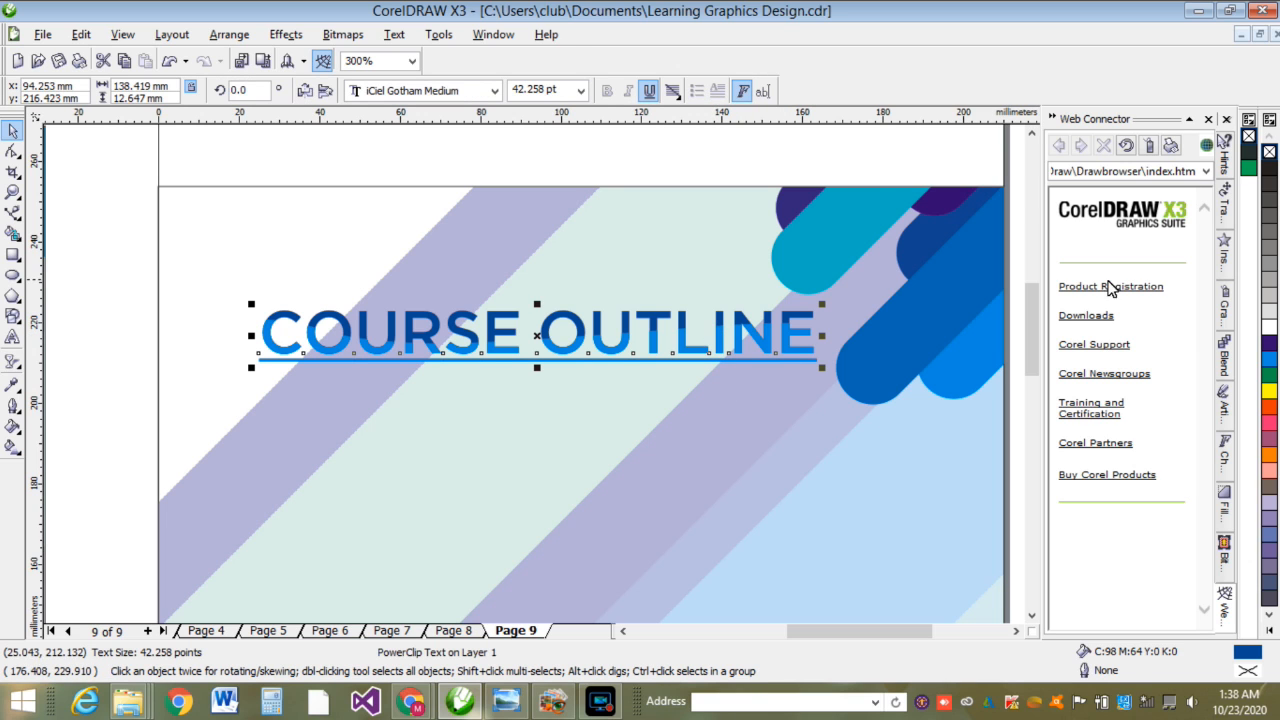
{"action": "left_click", "coordinate": [1275, 362]}
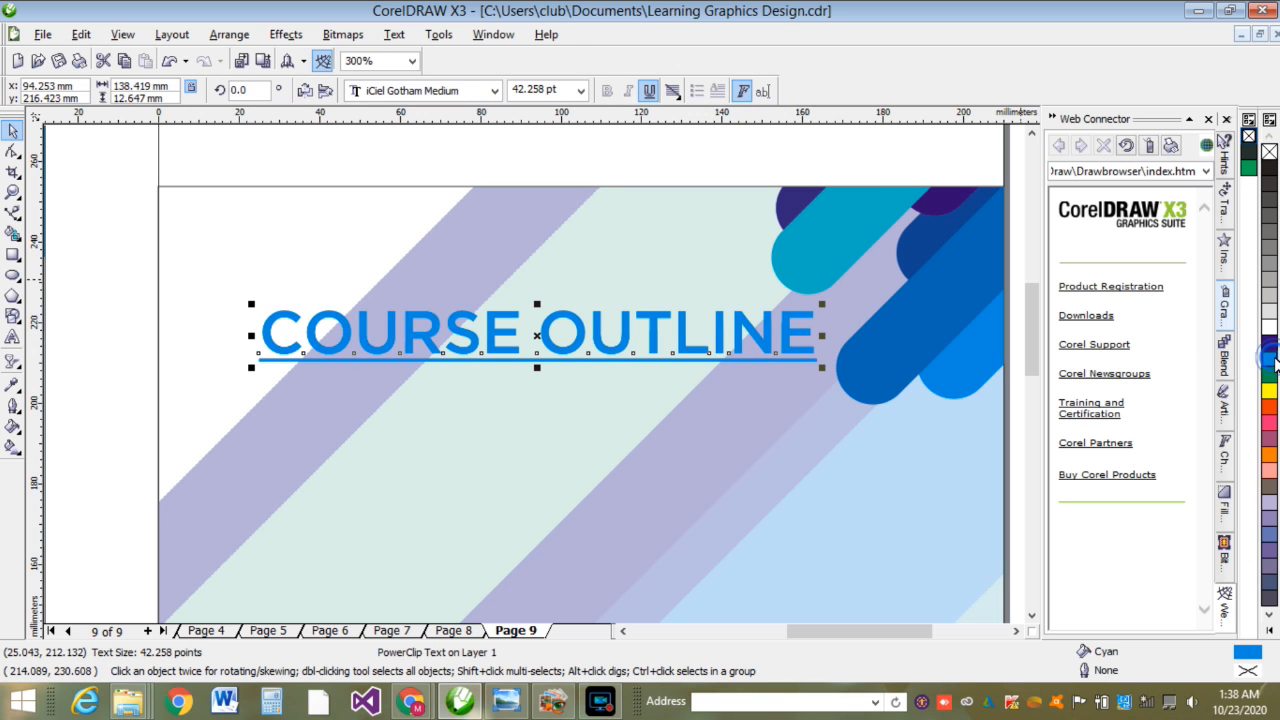
{"action": "left_click", "coordinate": [1275, 362]}
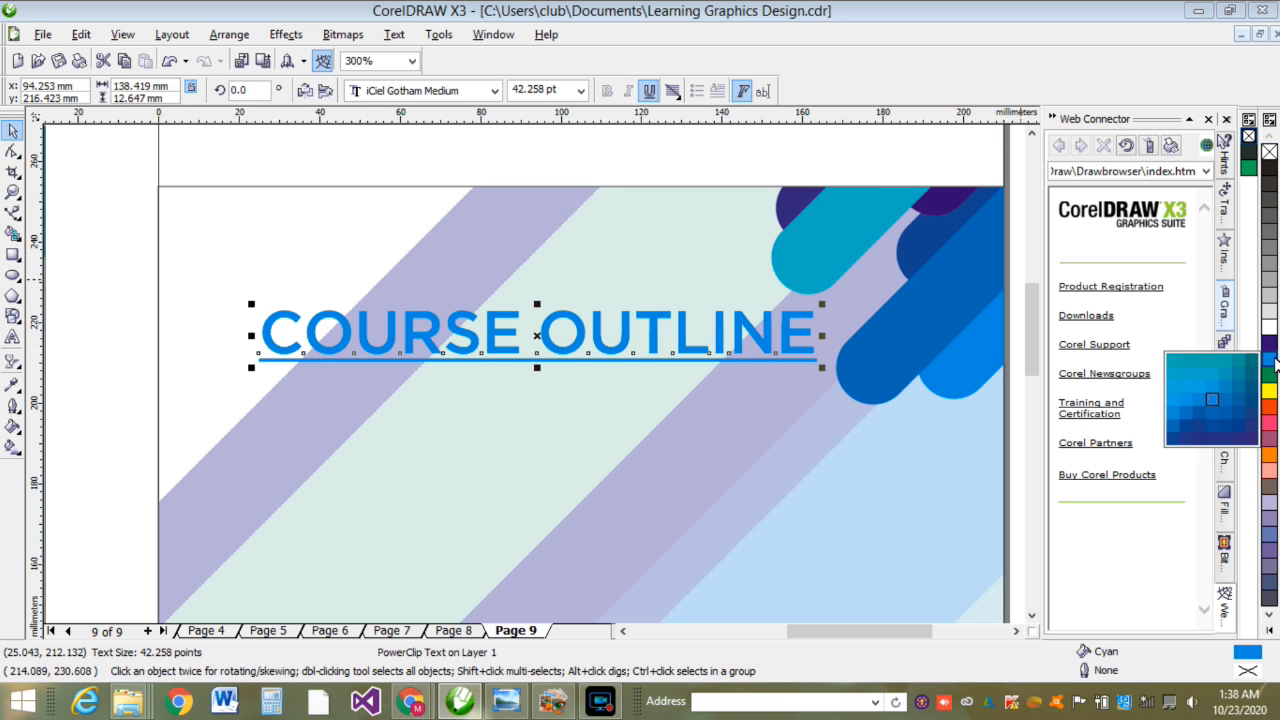
{"action": "left_click", "coordinate": [1187, 398]}
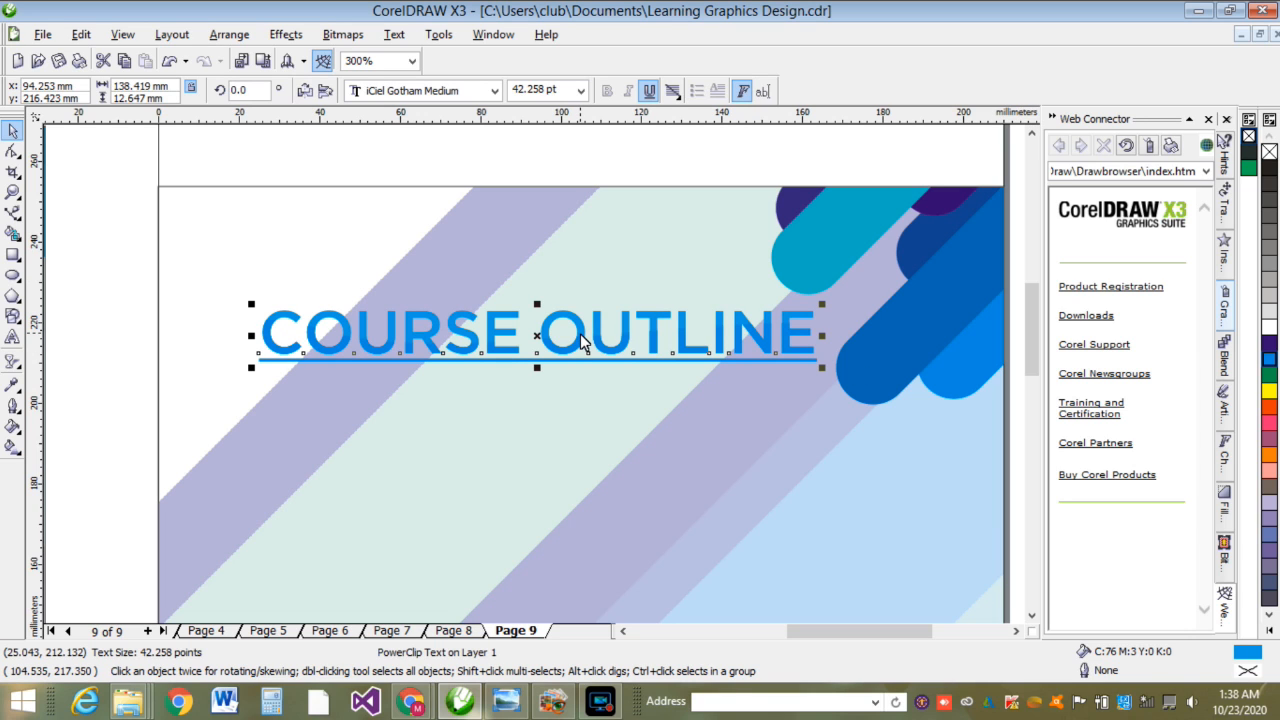
Step: Fill the wavy shape inside the title's PowerClip with a dark blue shade of Cyan and finish editing the contents
{"action": "right_click", "coordinate": [580, 334]}
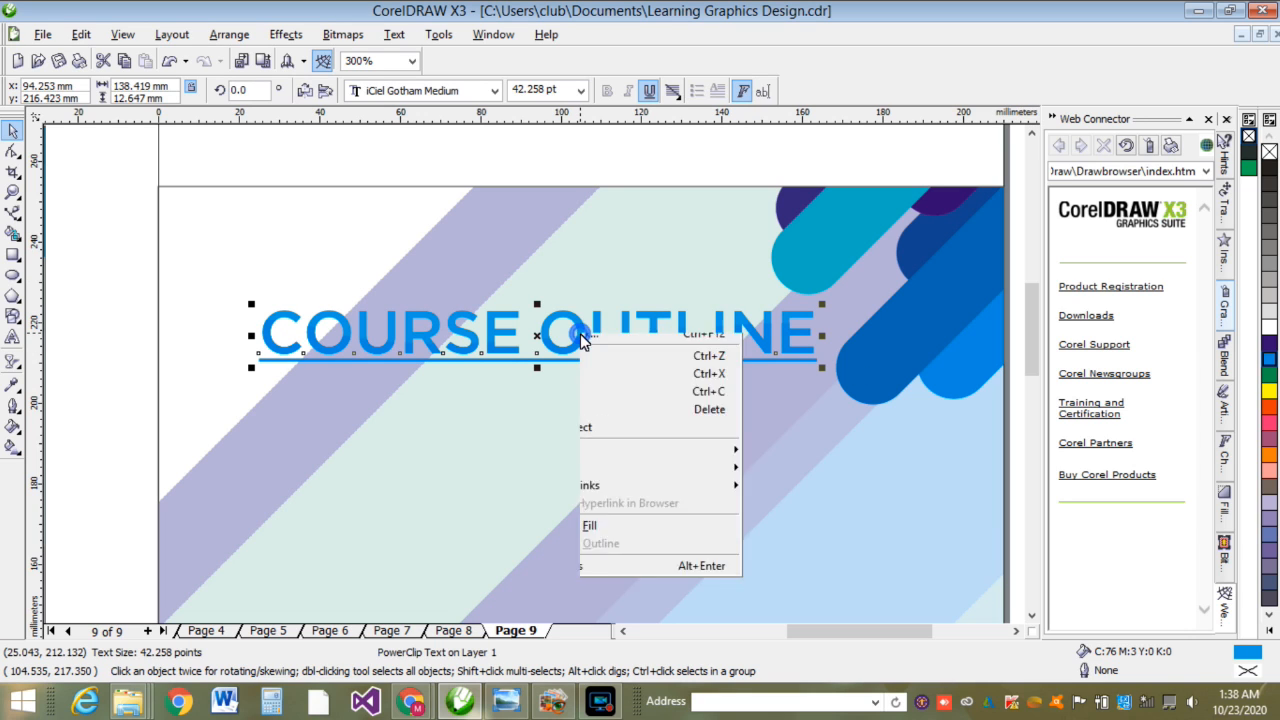
{"action": "left_click", "coordinate": [586, 359]}
{"action": "left_click", "coordinate": [277, 366]}
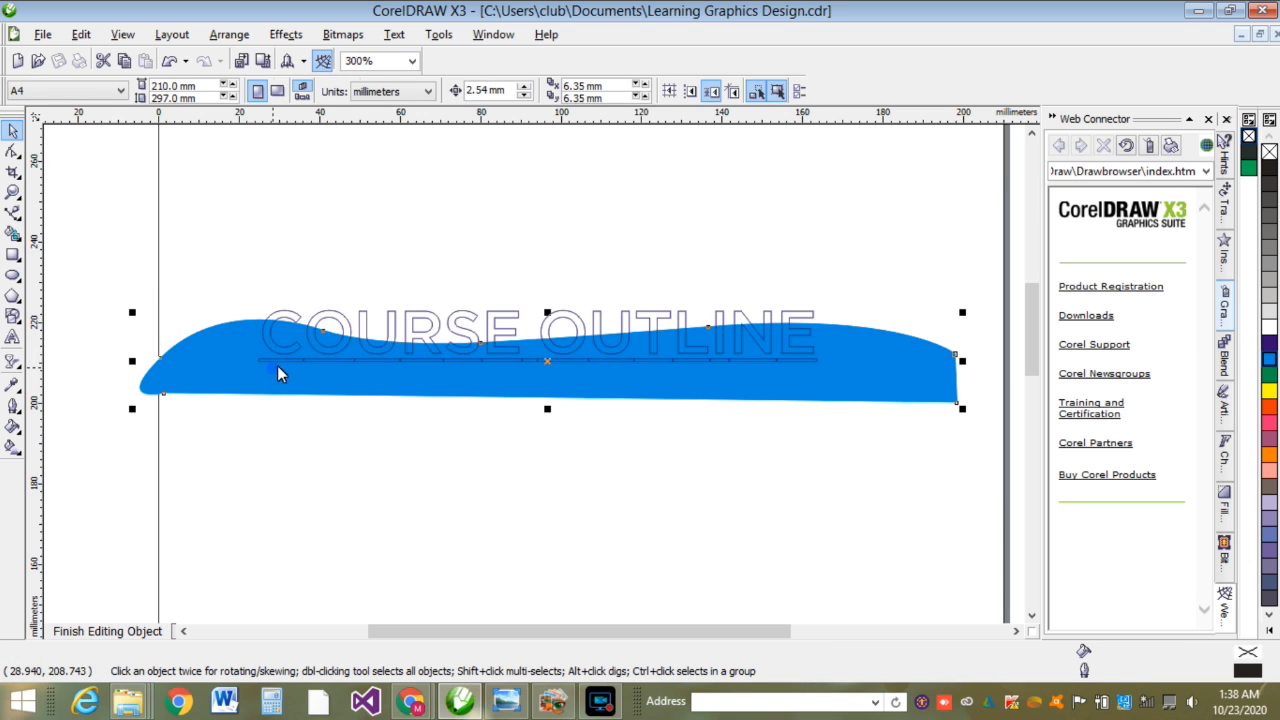
{"action": "left_click", "coordinate": [1272, 364]}
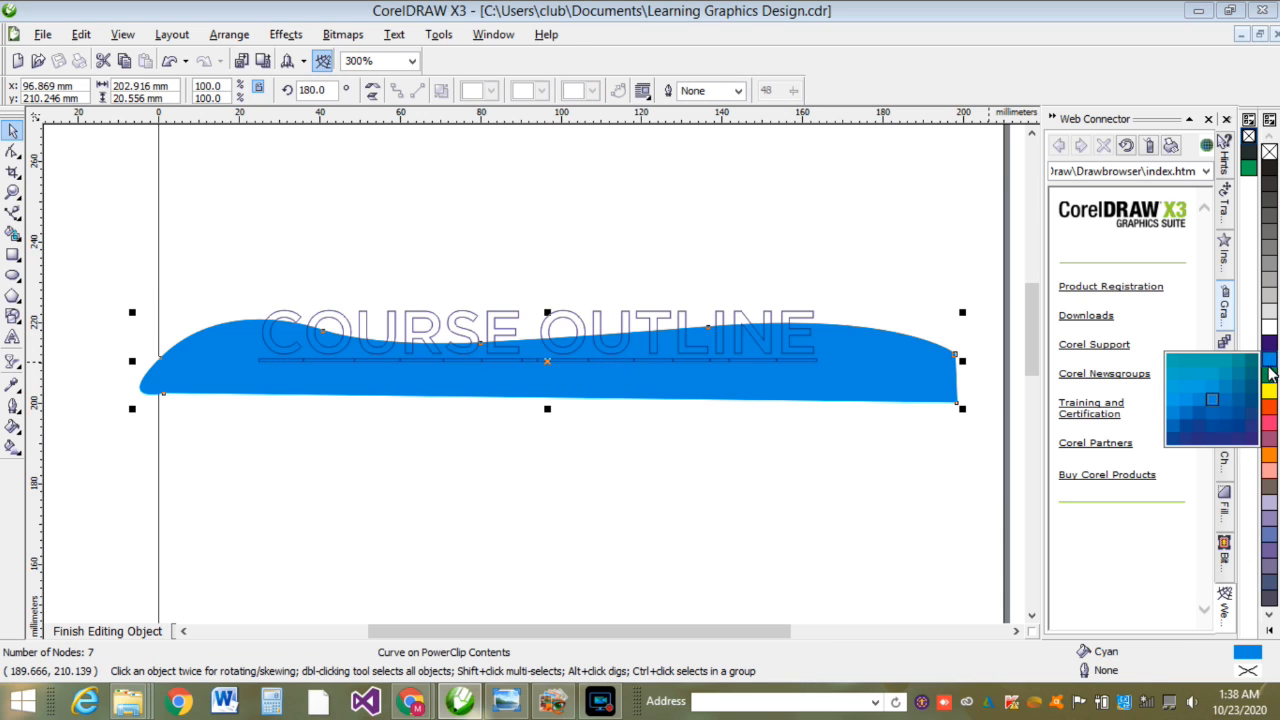
{"action": "left_click", "coordinate": [1181, 433]}
{"action": "left_click", "coordinate": [152, 632]}
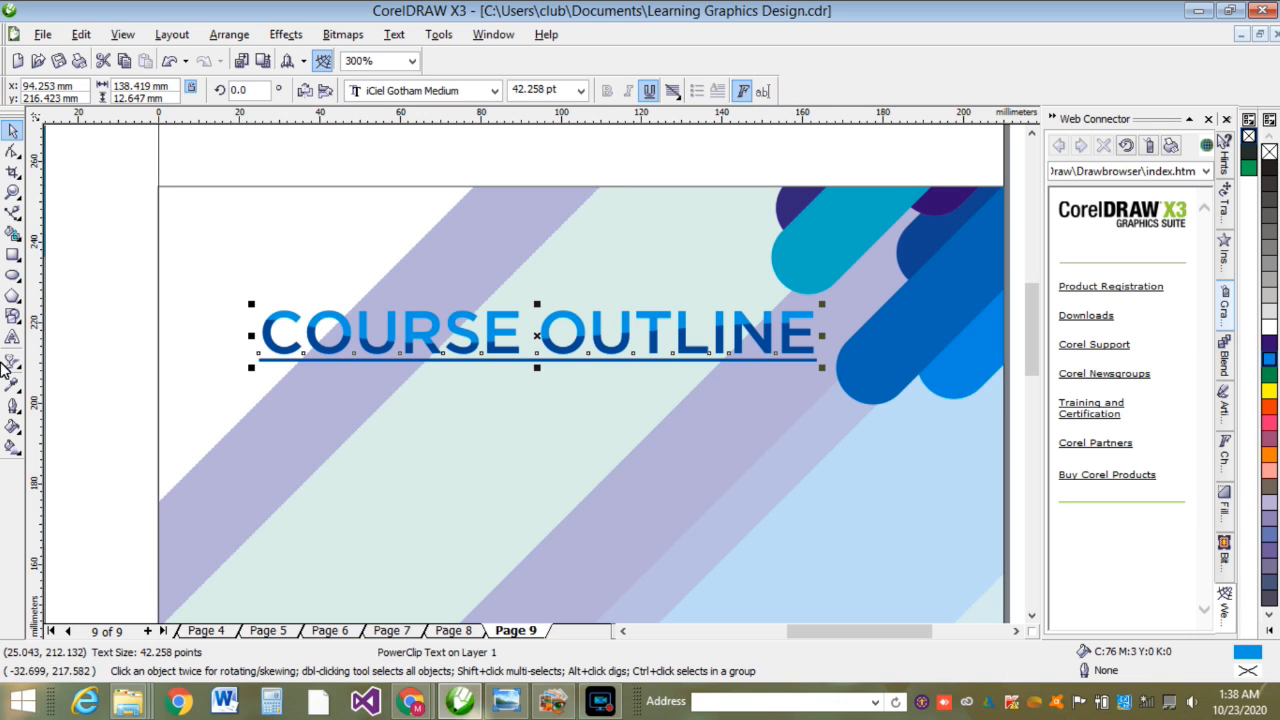
Step: Add a drop shadow with opacity 50 and feathering 15 to the COURSE OUTLINE title
{"action": "left_click", "coordinate": [10, 365]}
{"action": "left_click", "coordinate": [10, 365]}
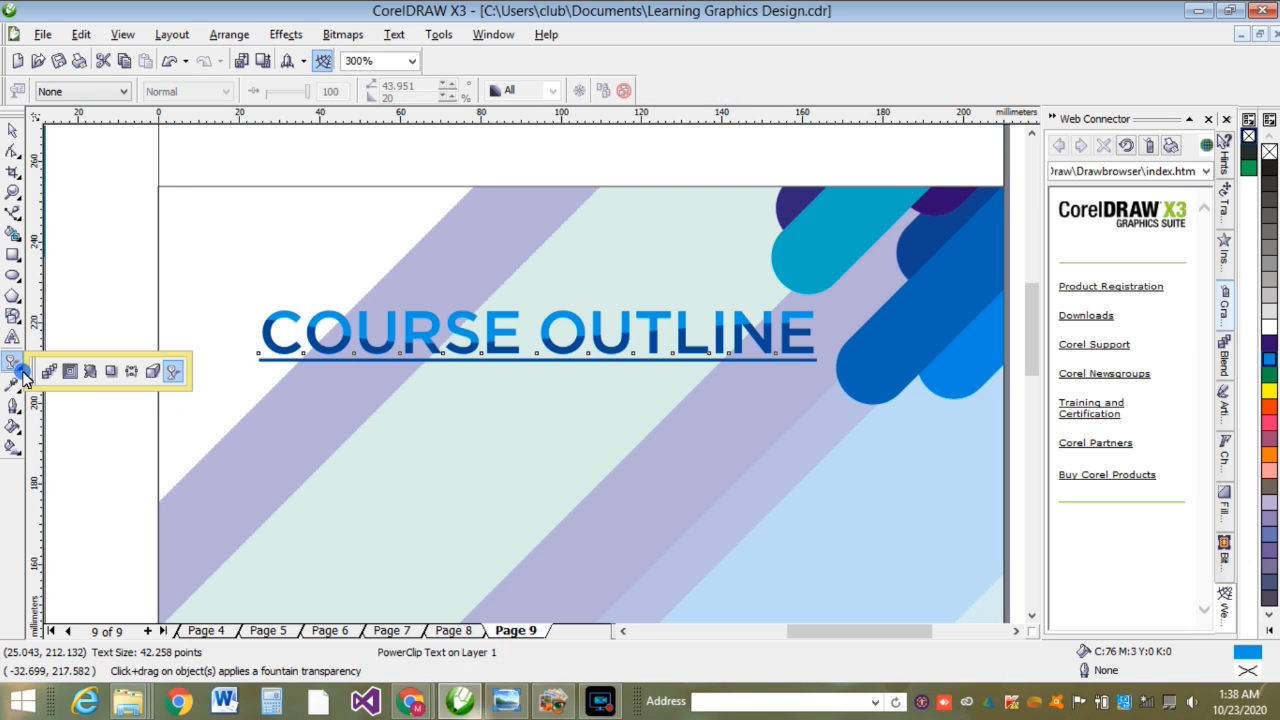
{"action": "left_click", "coordinate": [109, 371]}
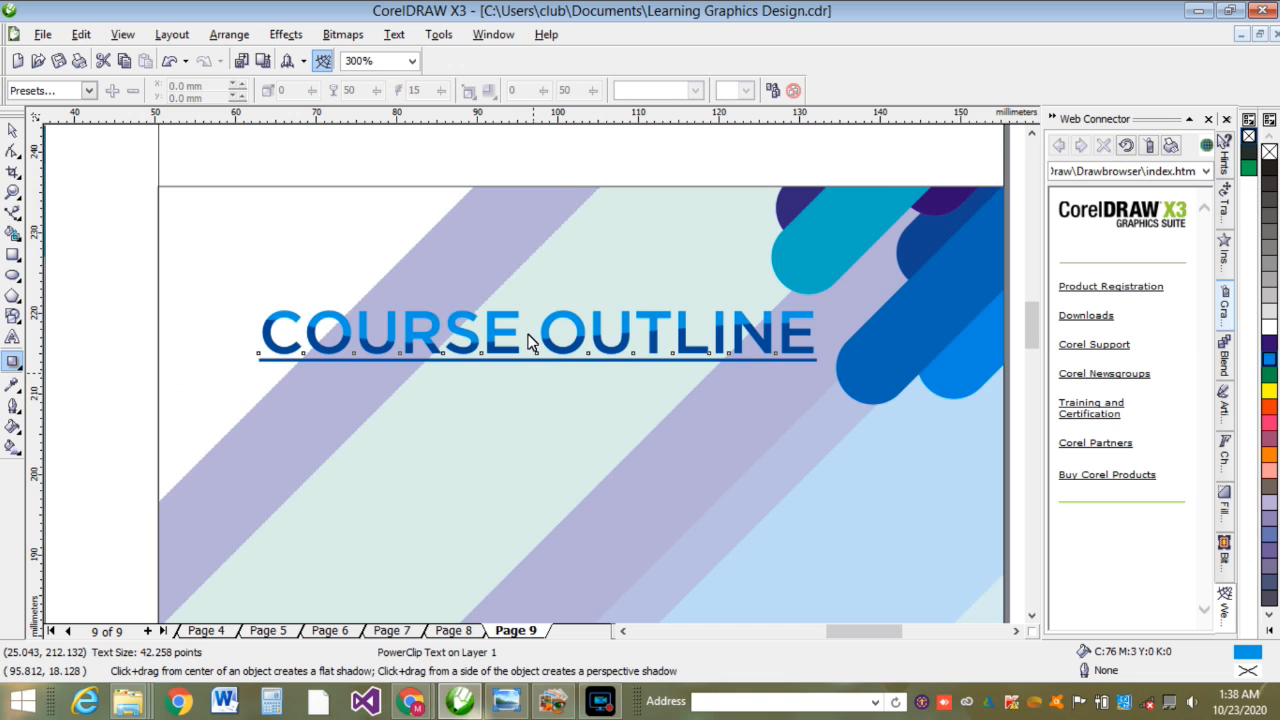
{"action": "scroll", "coordinate": [521, 341], "scroll_direction": "up", "scroll_amount": 2}
{"action": "left_click_drag", "start_coordinate": [424, 332], "coordinate": [448, 337]}
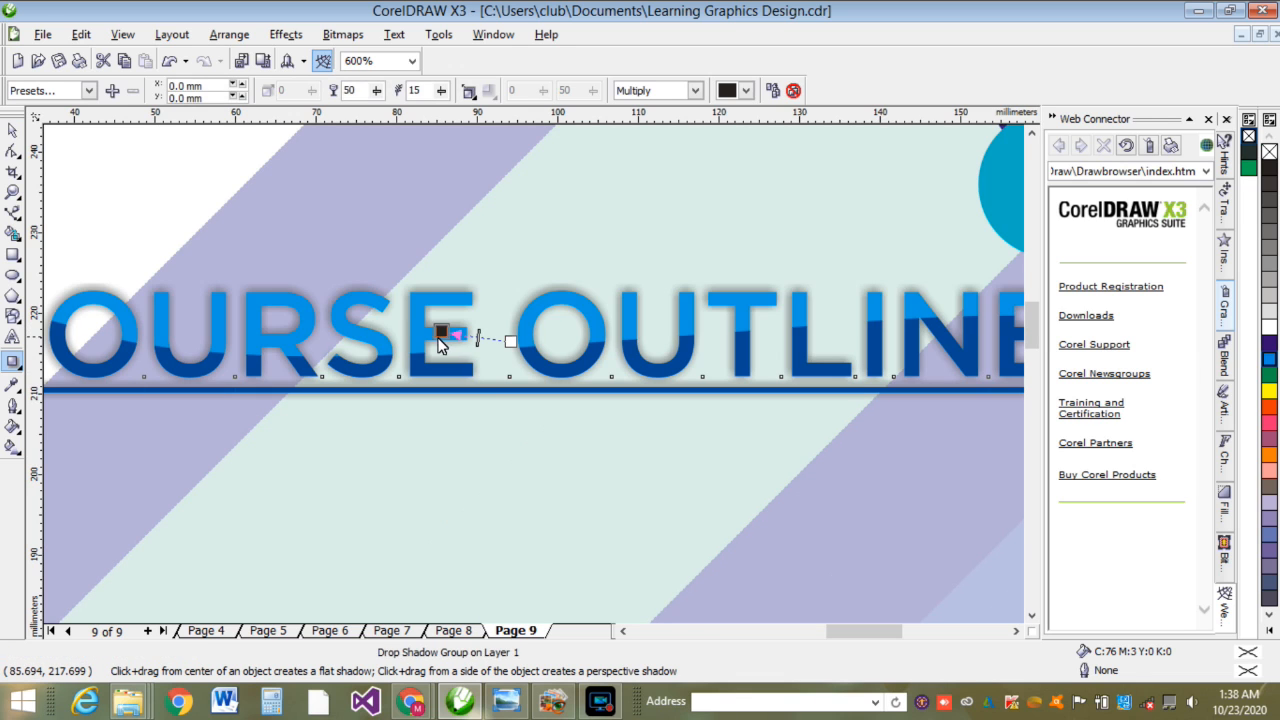
{"action": "left_click", "coordinate": [12, 130]}
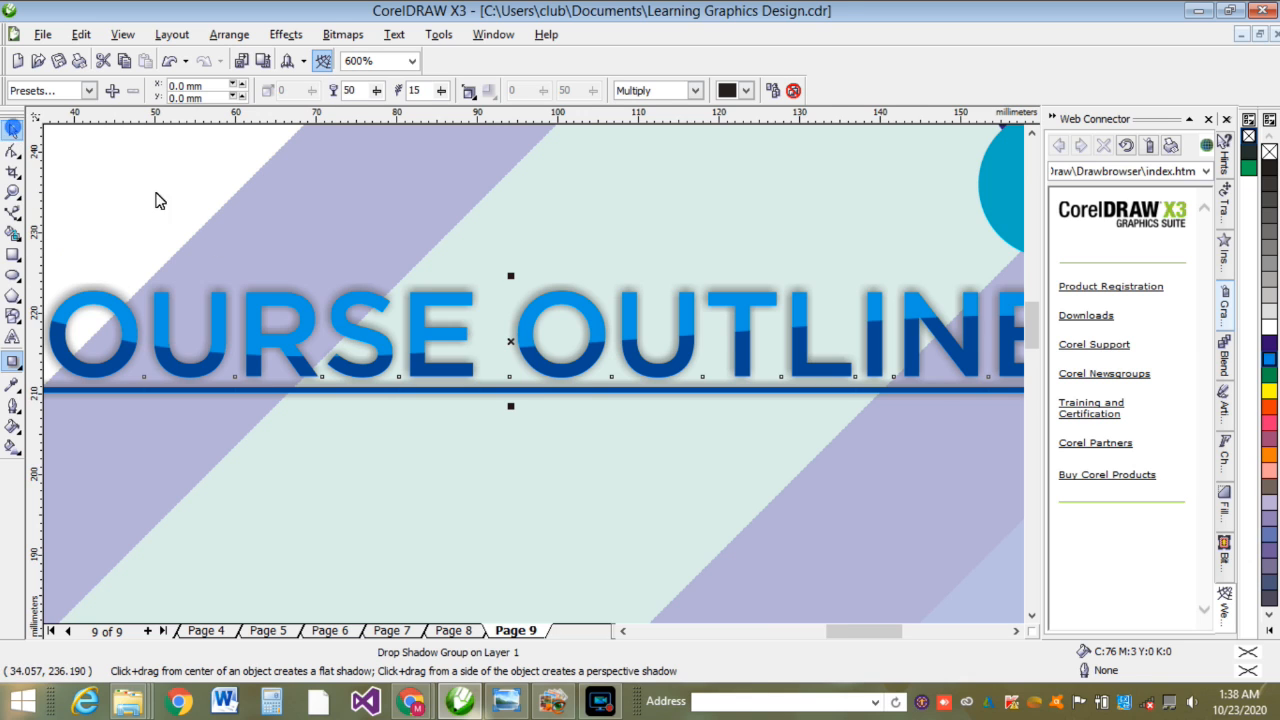
Step: Open the PowerClip contents of the square background design for editing
{"action": "scroll", "coordinate": [562, 396], "scroll_direction": "down", "scroll_amount": 1}
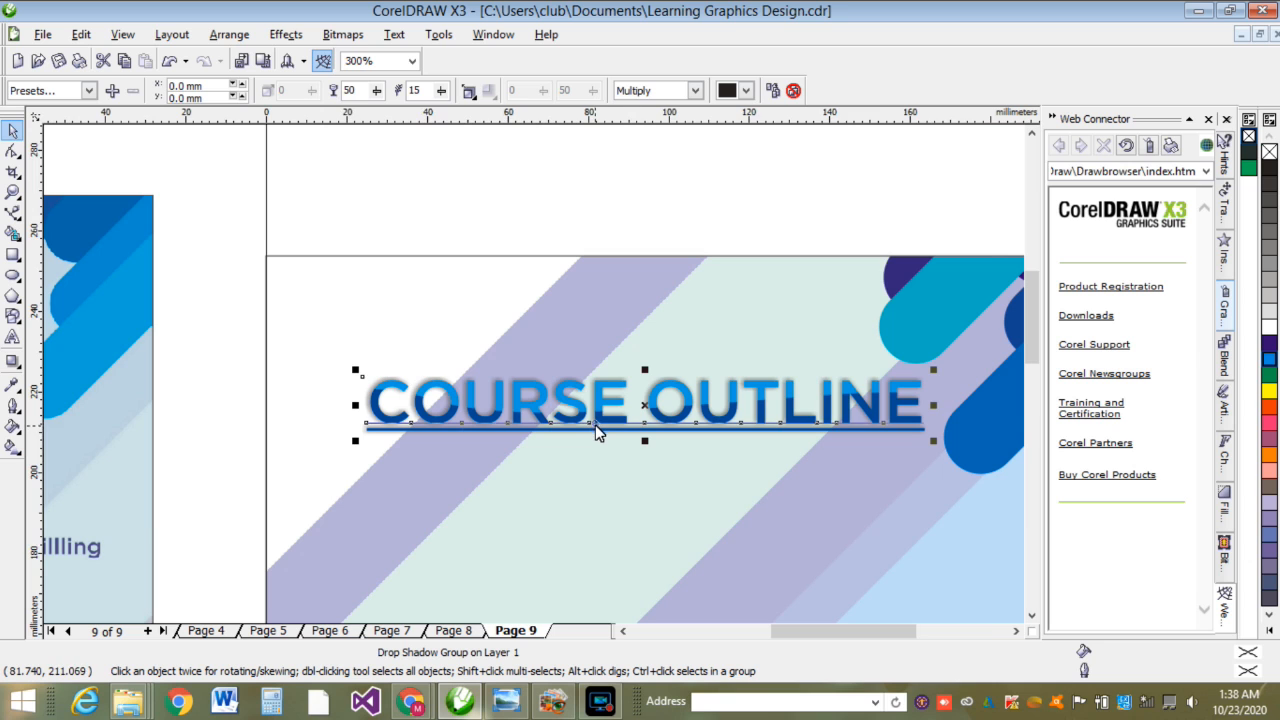
{"action": "scroll", "coordinate": [595, 426], "scroll_direction": "down", "scroll_amount": 1}
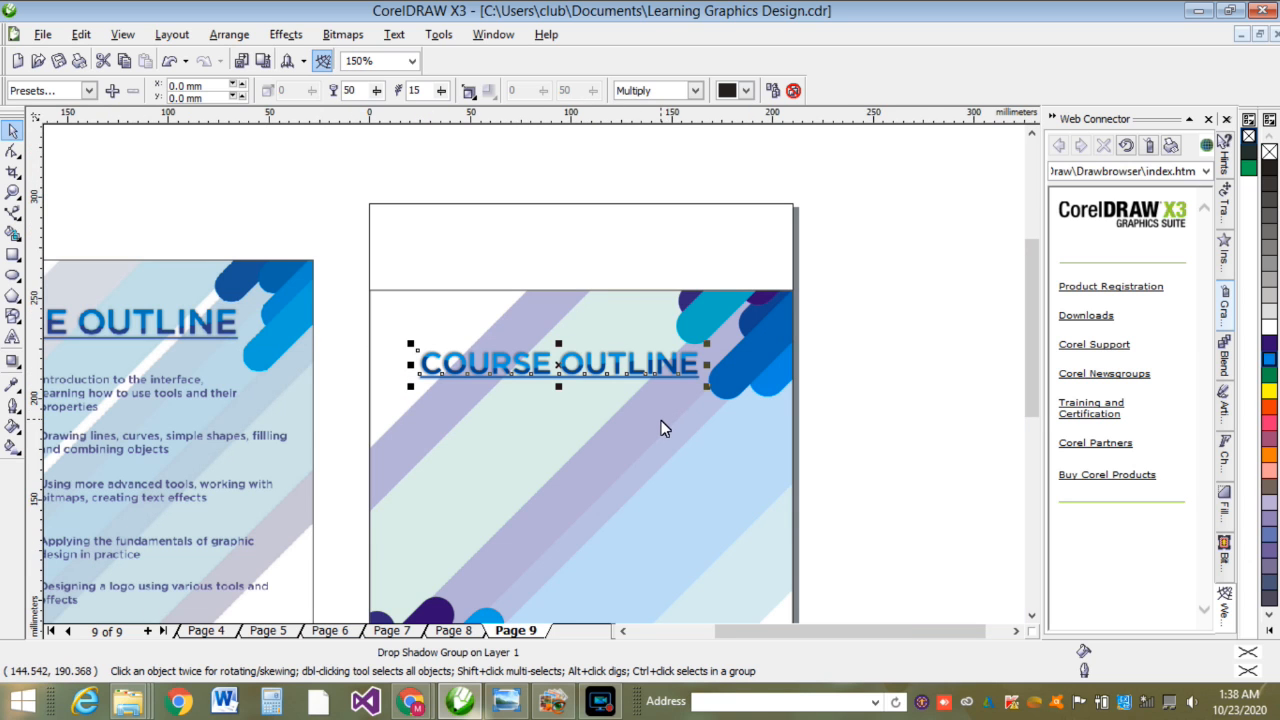
{"action": "scroll", "coordinate": [660, 428], "scroll_direction": "down", "scroll_amount": 1}
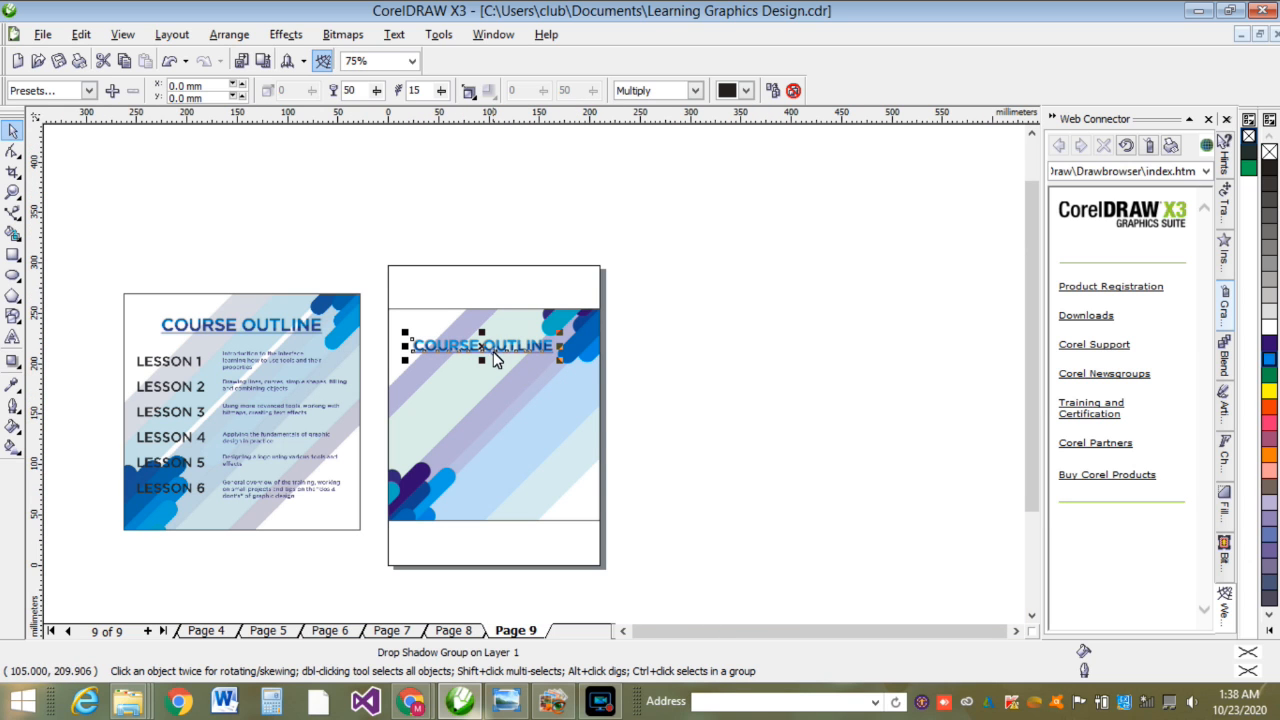
{"action": "mouse_move", "coordinate": [483, 357]}
{"action": "left_mouse_down"}
{"action": "mouse_move", "coordinate": [491, 366]}
{"action": "mouse_move", "coordinate": [490, 350]}
{"action": "left_mouse_up"}
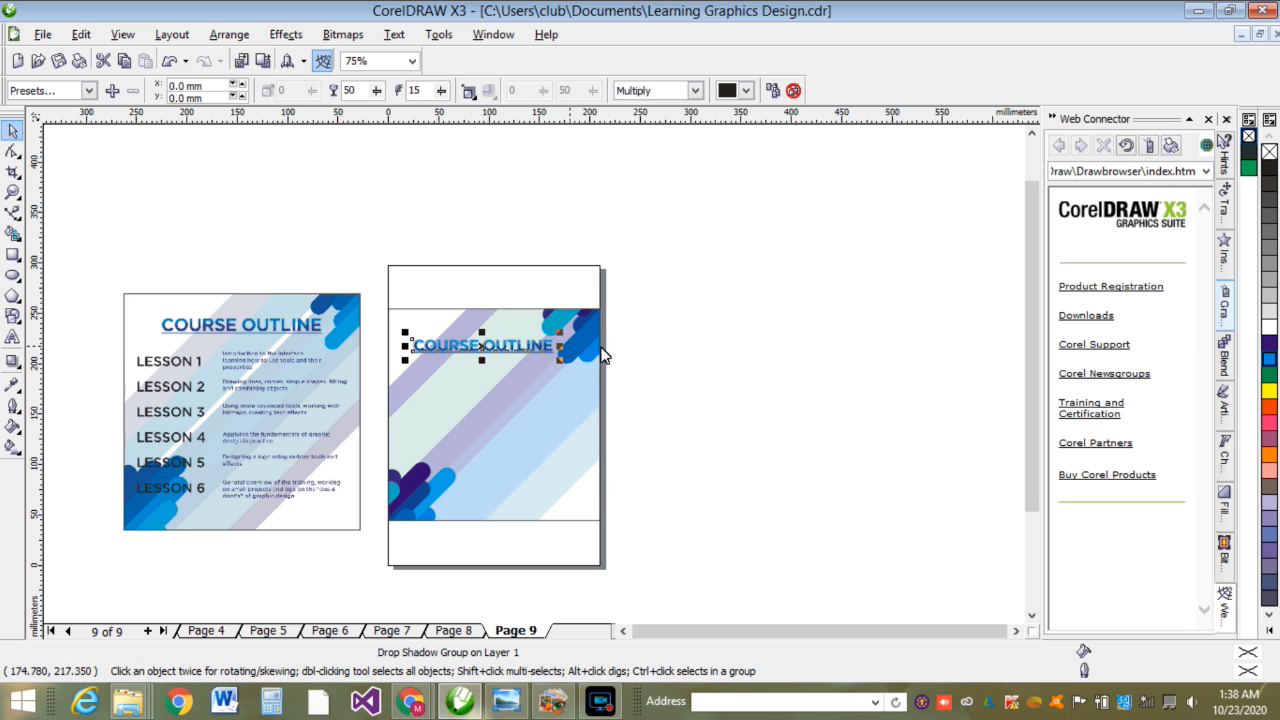
{"action": "left_click", "coordinate": [660, 357]}
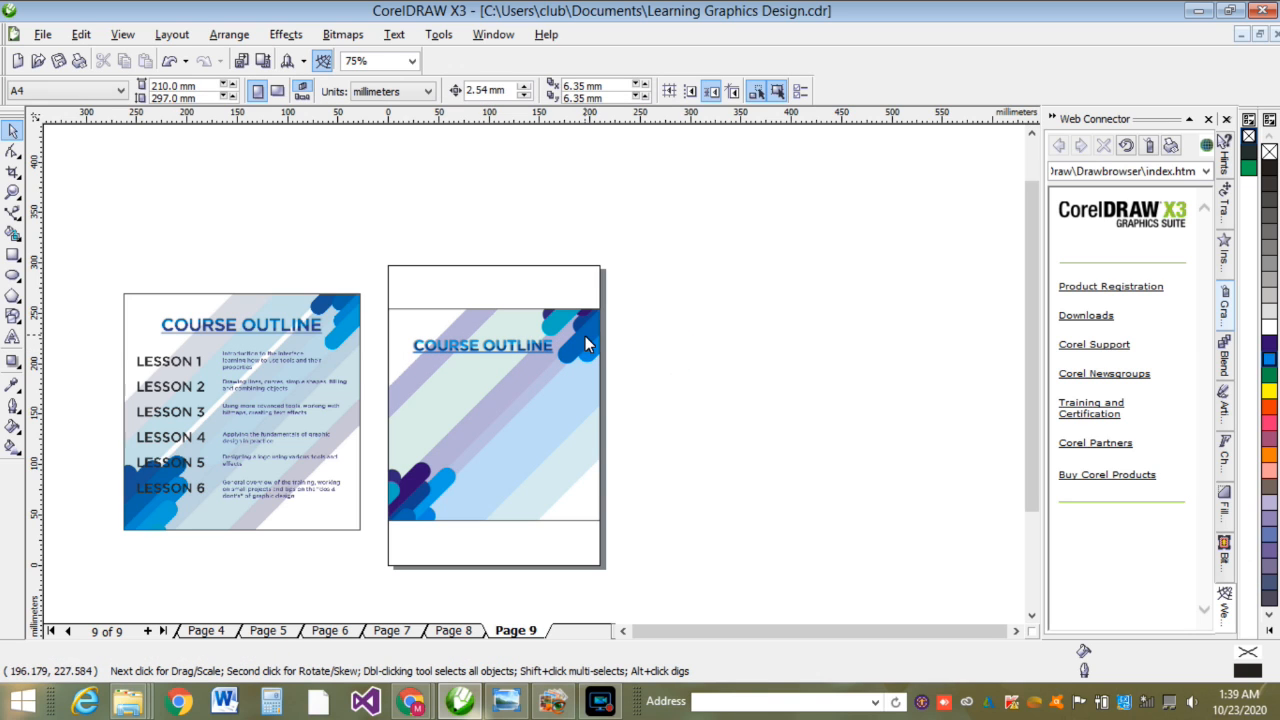
{"action": "left_click", "coordinate": [585, 338]}
{"action": "right_click", "coordinate": [568, 366]}
{"action": "left_click", "coordinate": [615, 32]}
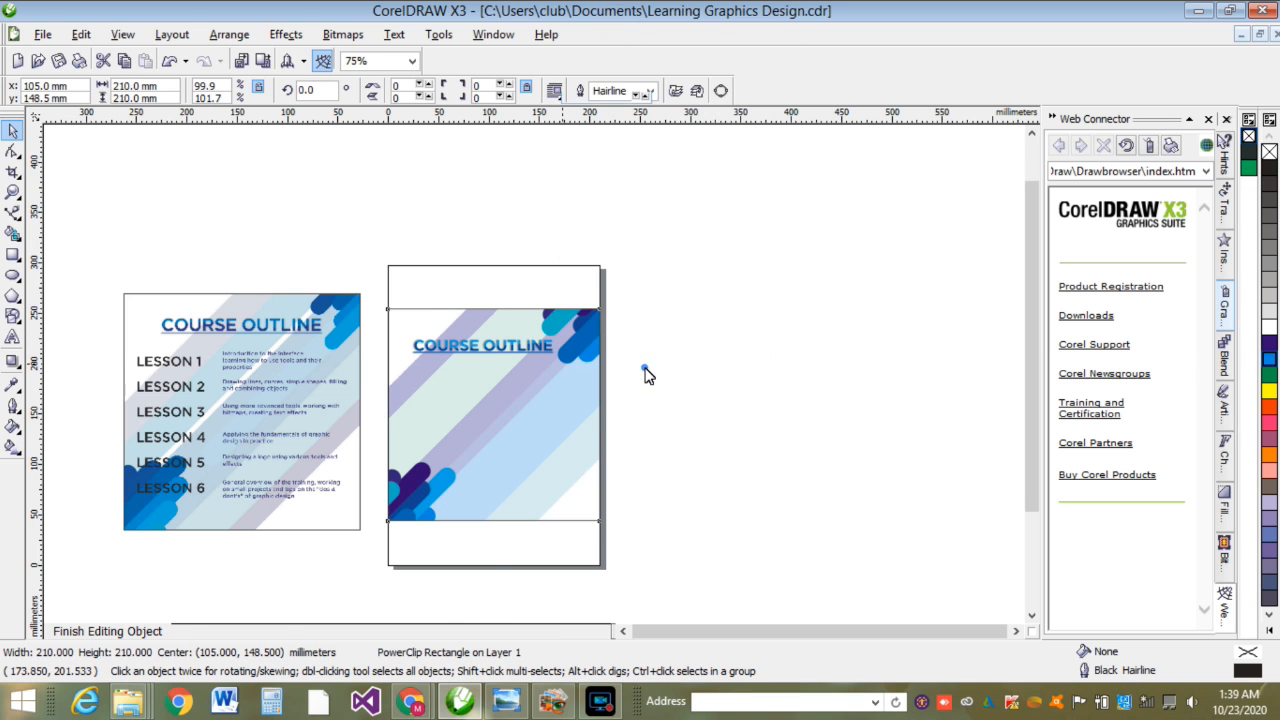
Step: Undo the accidental move of the large pale background stripes bitmap and lock it in place
{"action": "left_click_drag", "start_coordinate": [758, 389], "coordinate": [574, 287]}
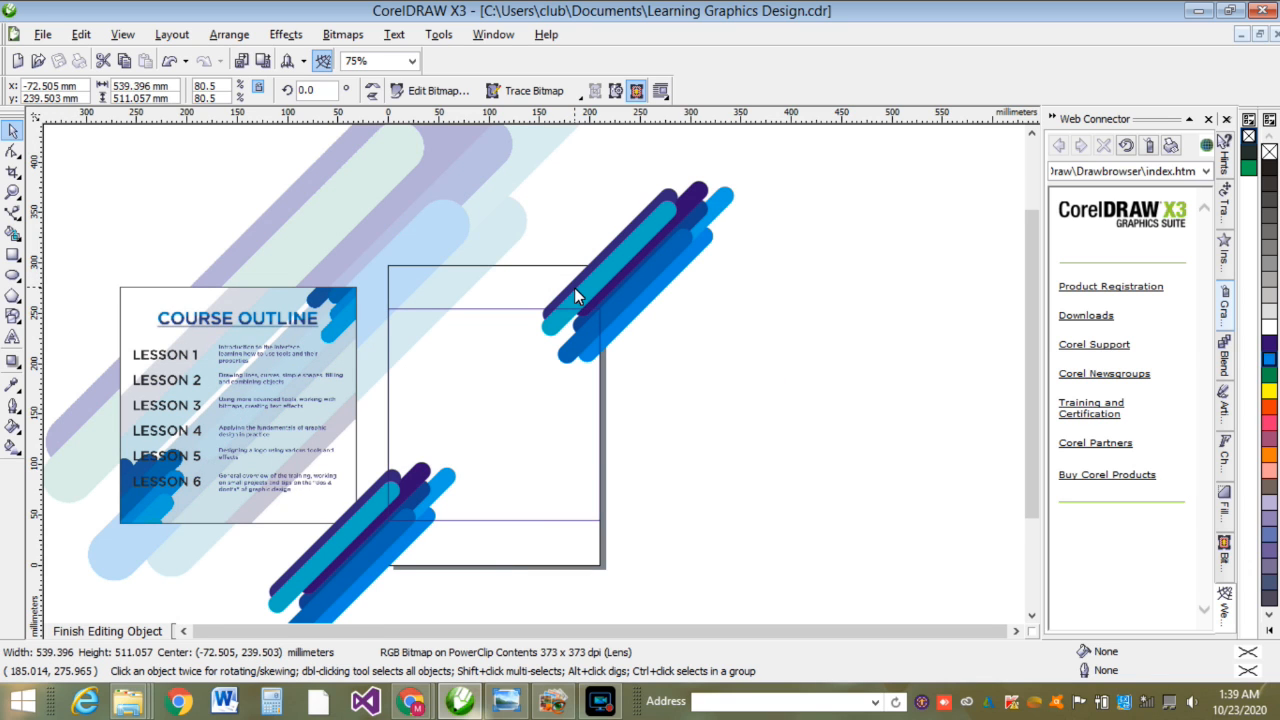
{"action": "key", "text": "ctrl+z"}
{"action": "right_click", "coordinate": [573, 444]}
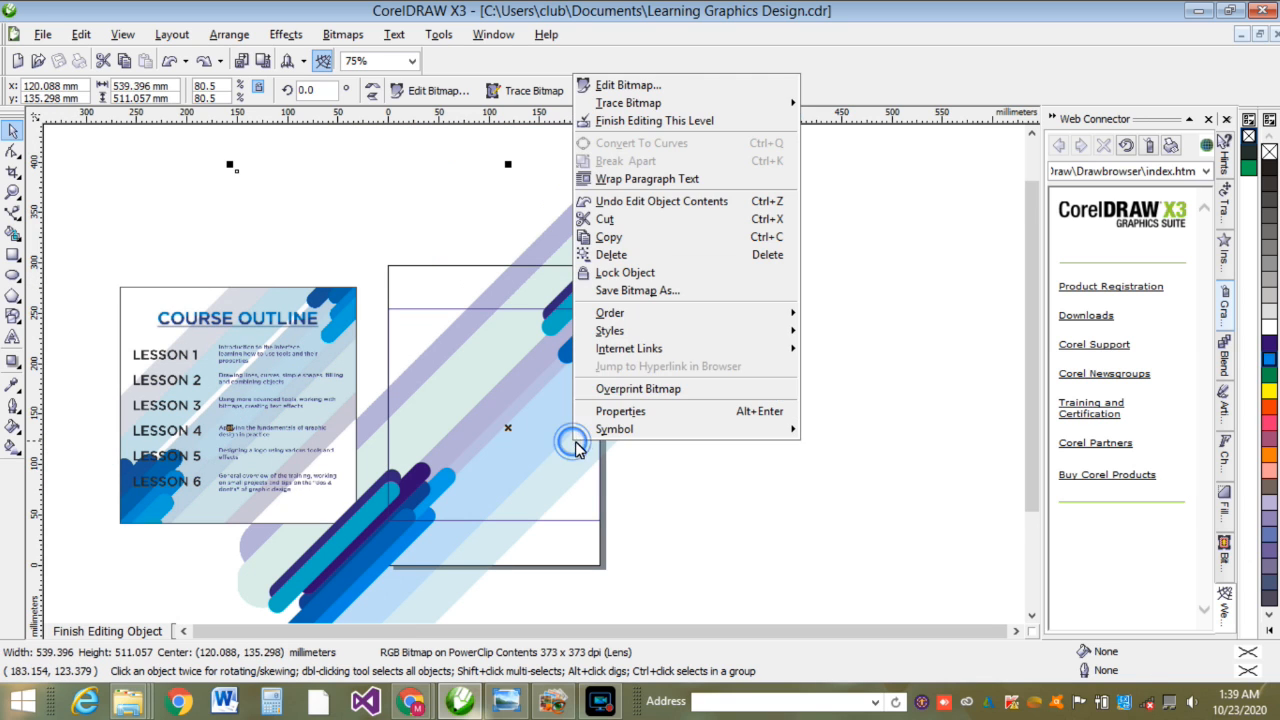
{"action": "left_click", "coordinate": [643, 277]}
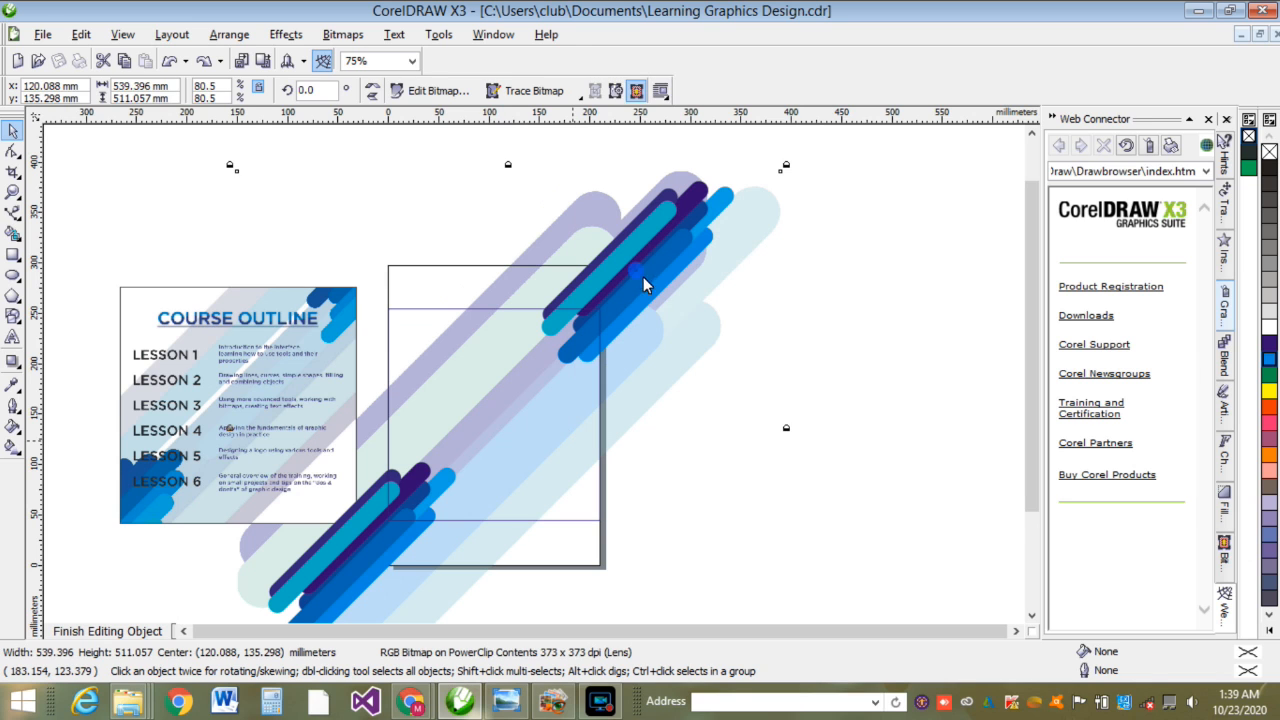
Step: Shrink the upper-right group of dark blue bars to about 163 mm wide, reposition it over the design's corner and finish editing the PowerClip contents
{"action": "left_click", "coordinate": [866, 451]}
{"action": "left_click", "coordinate": [657, 345]}
{"action": "left_click_drag", "start_coordinate": [802, 362], "coordinate": [497, 187]}
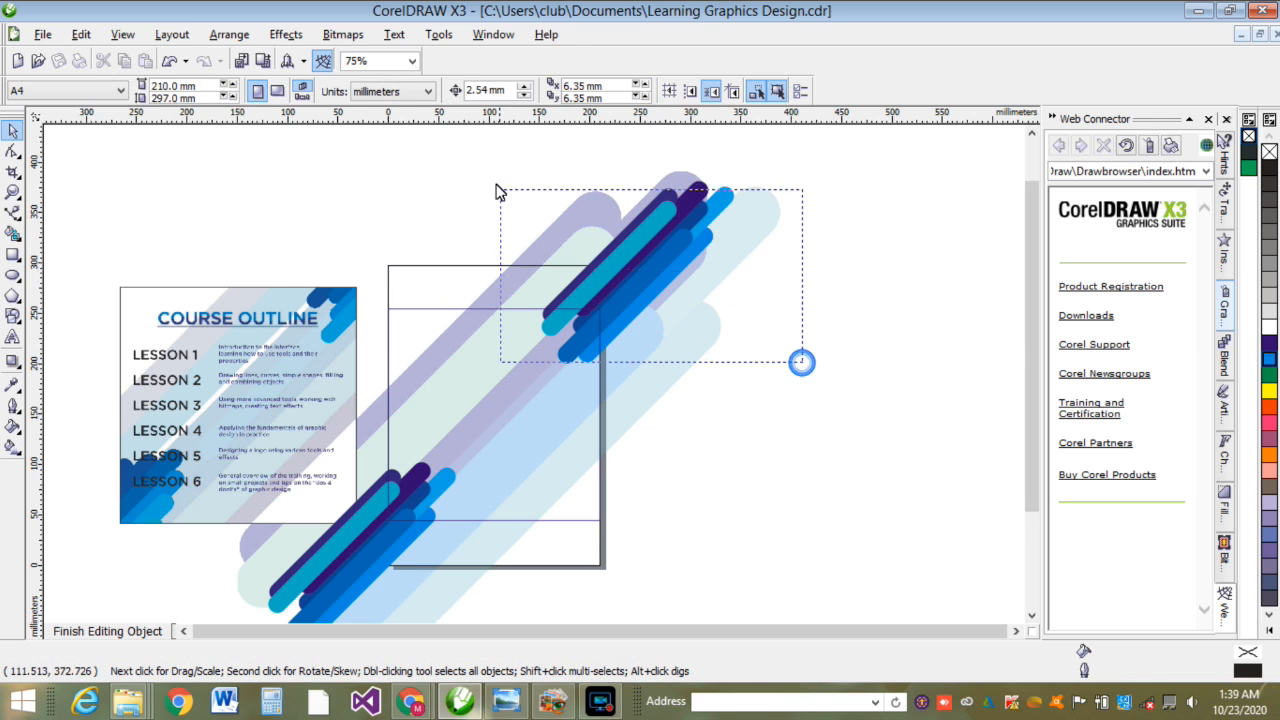
{"action": "left_click_drag", "start_coordinate": [849, 471], "coordinate": [531, 140]}
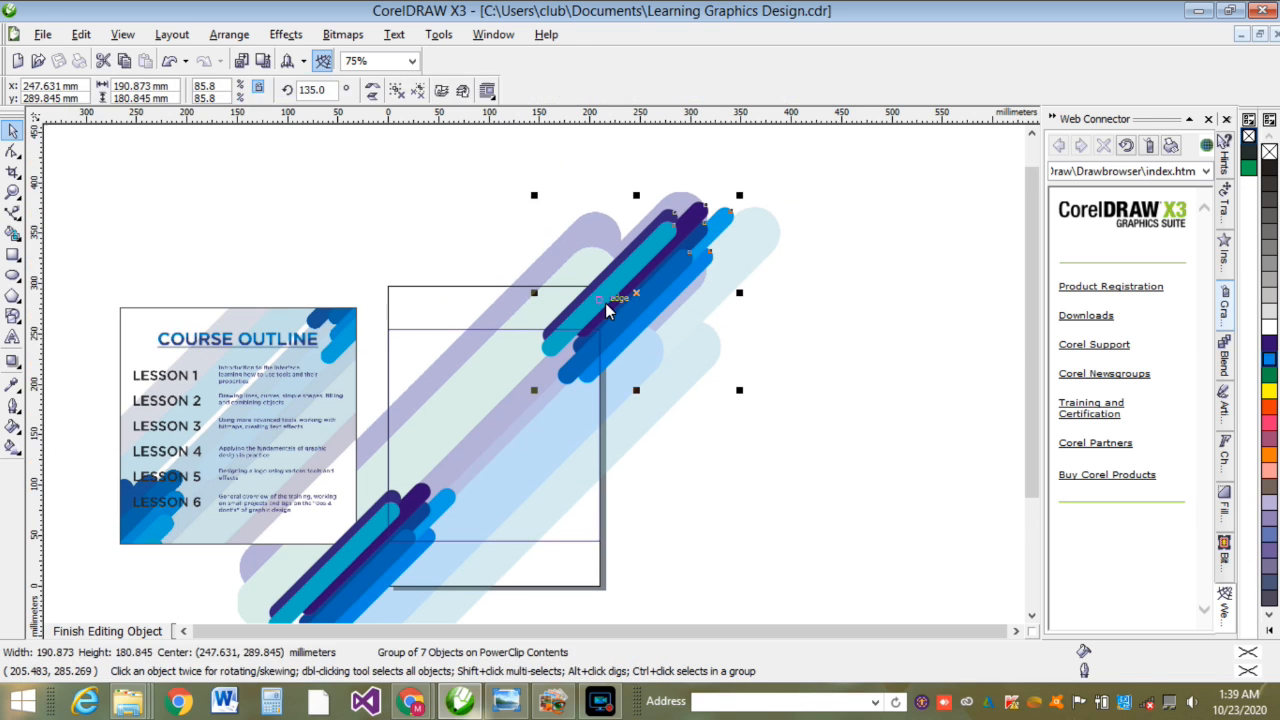
{"action": "left_click_drag", "start_coordinate": [629, 331], "coordinate": [634, 336]}
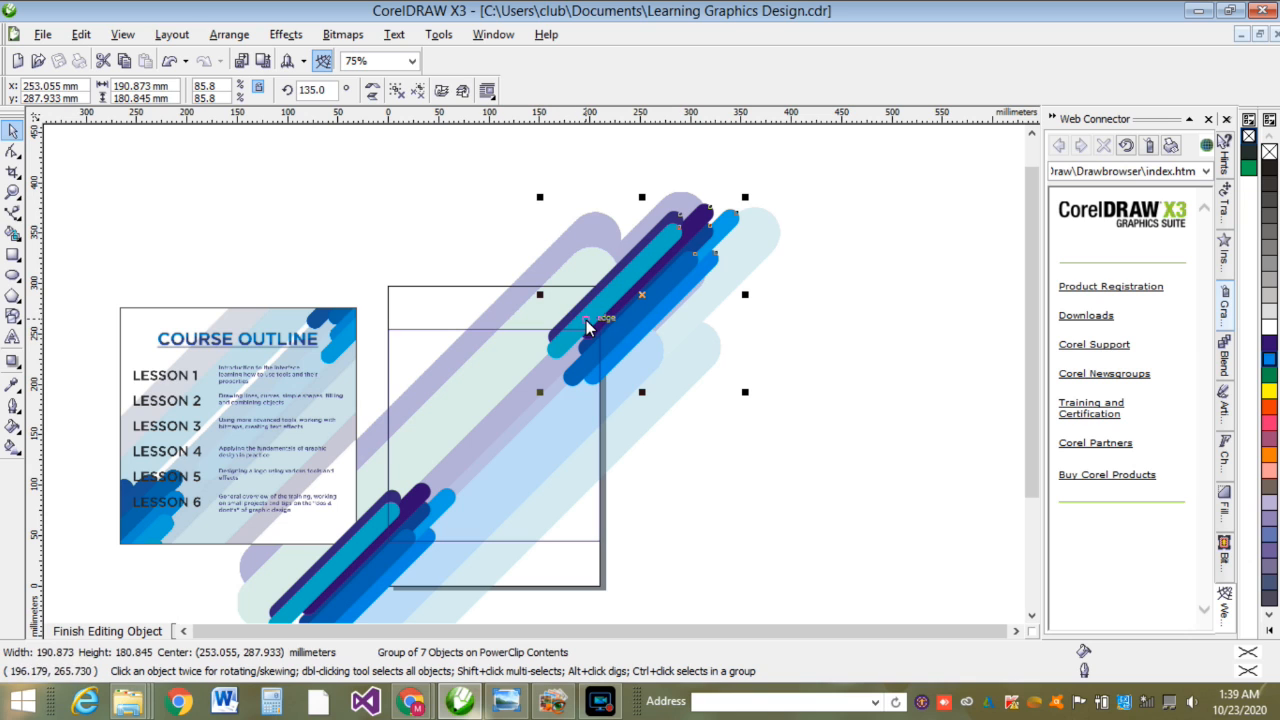
{"action": "left_click_drag", "start_coordinate": [580, 334], "coordinate": [616, 311]}
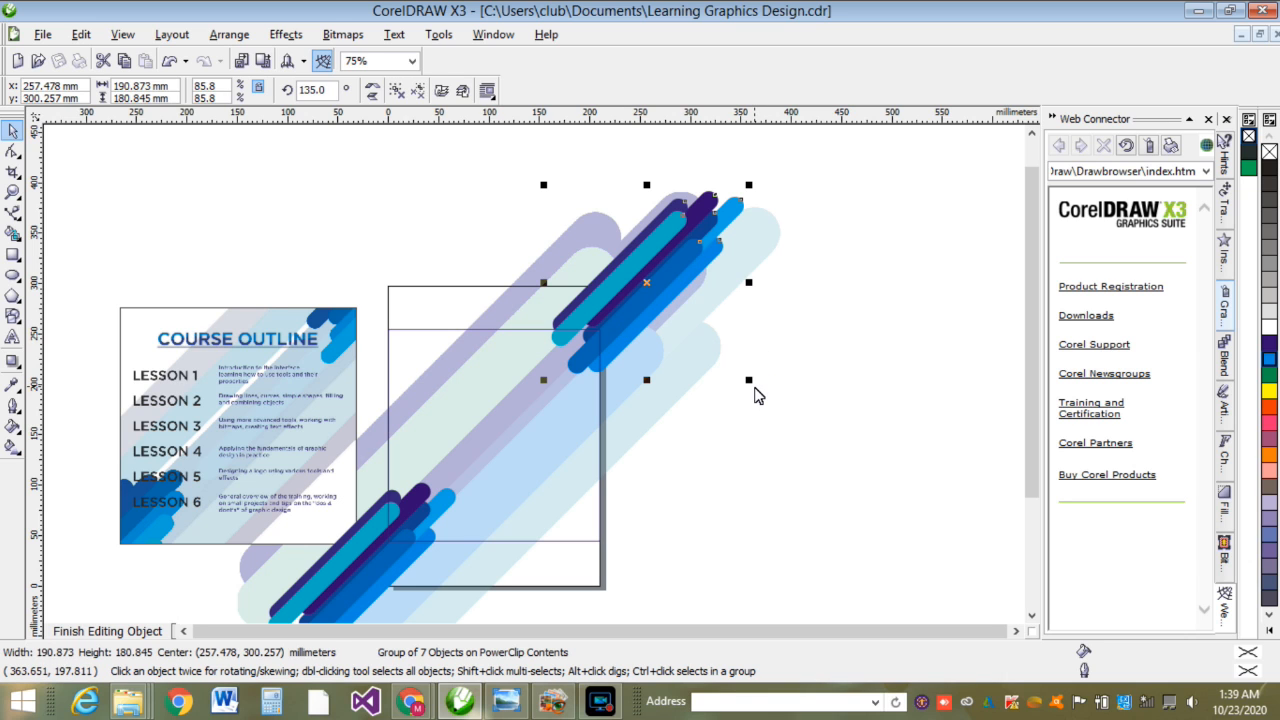
{"action": "left_click_drag", "start_coordinate": [752, 382], "coordinate": [735, 367]}
{"action": "left_click_drag", "start_coordinate": [648, 279], "coordinate": [645, 293]}
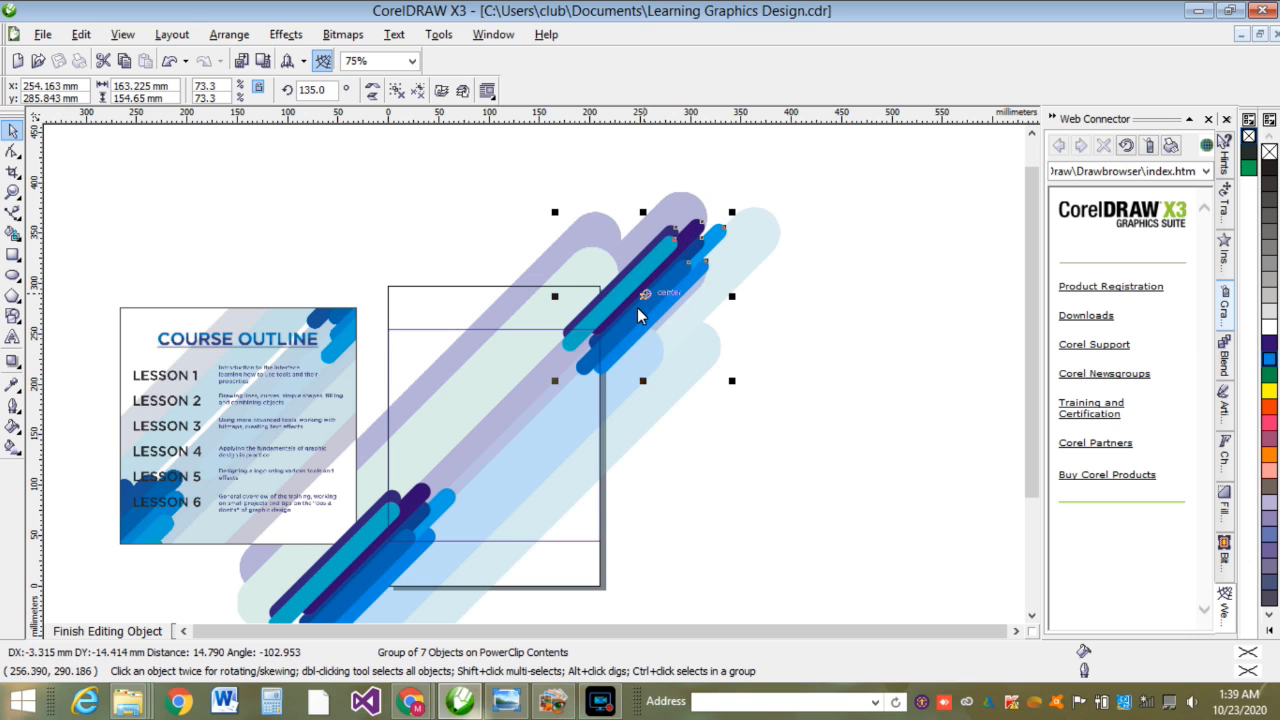
{"action": "left_click", "coordinate": [134, 636]}
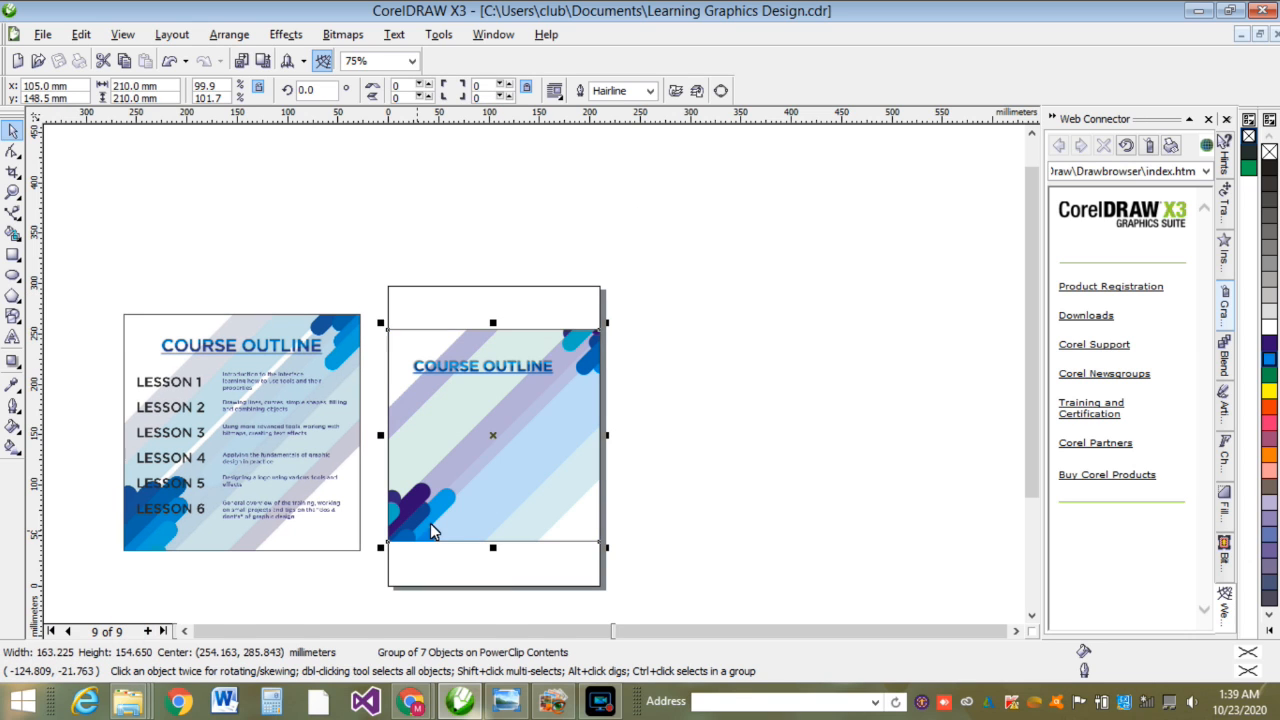
Step: Nudge the COURSE OUTLINE title sideways until it is centred on the square design
{"action": "left_click", "coordinate": [504, 373]}
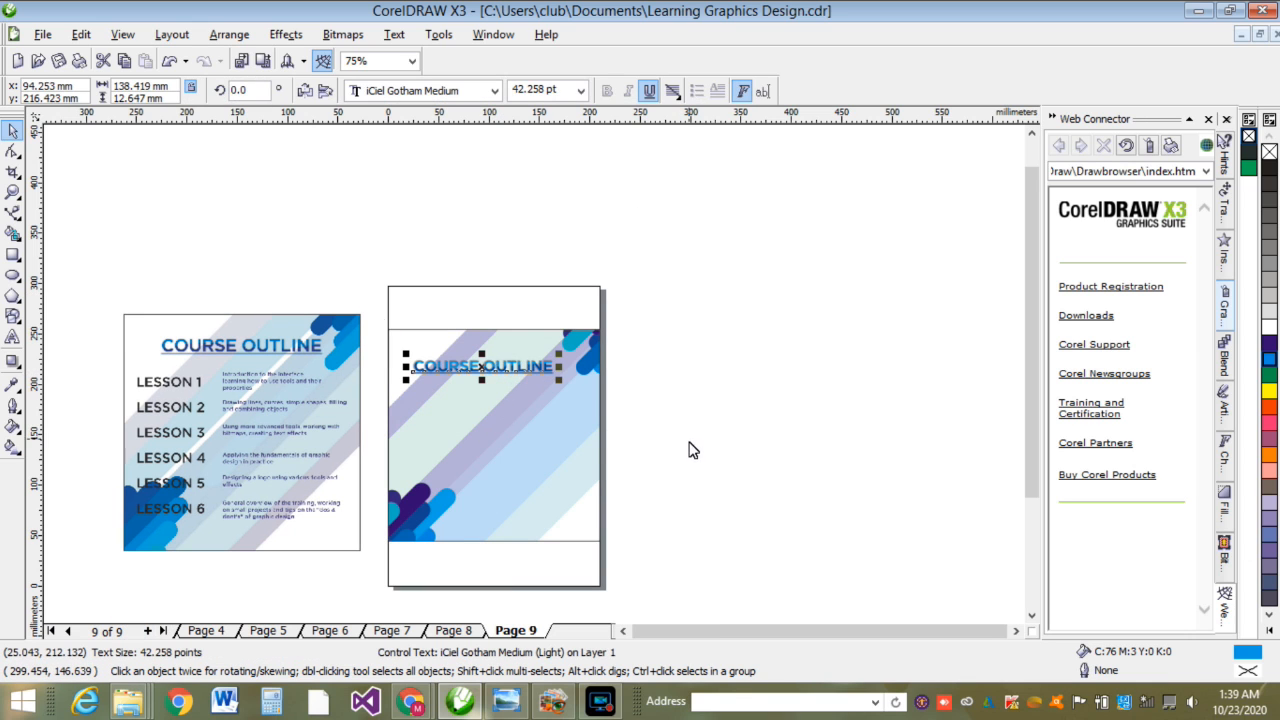
{"action": "key", "text": "Right"}
{"action": "key", "text": "Right"}
{"action": "key", "text": "Right"}
{"action": "key", "text": "Right"}
{"action": "left_click", "coordinate": [722, 517]}
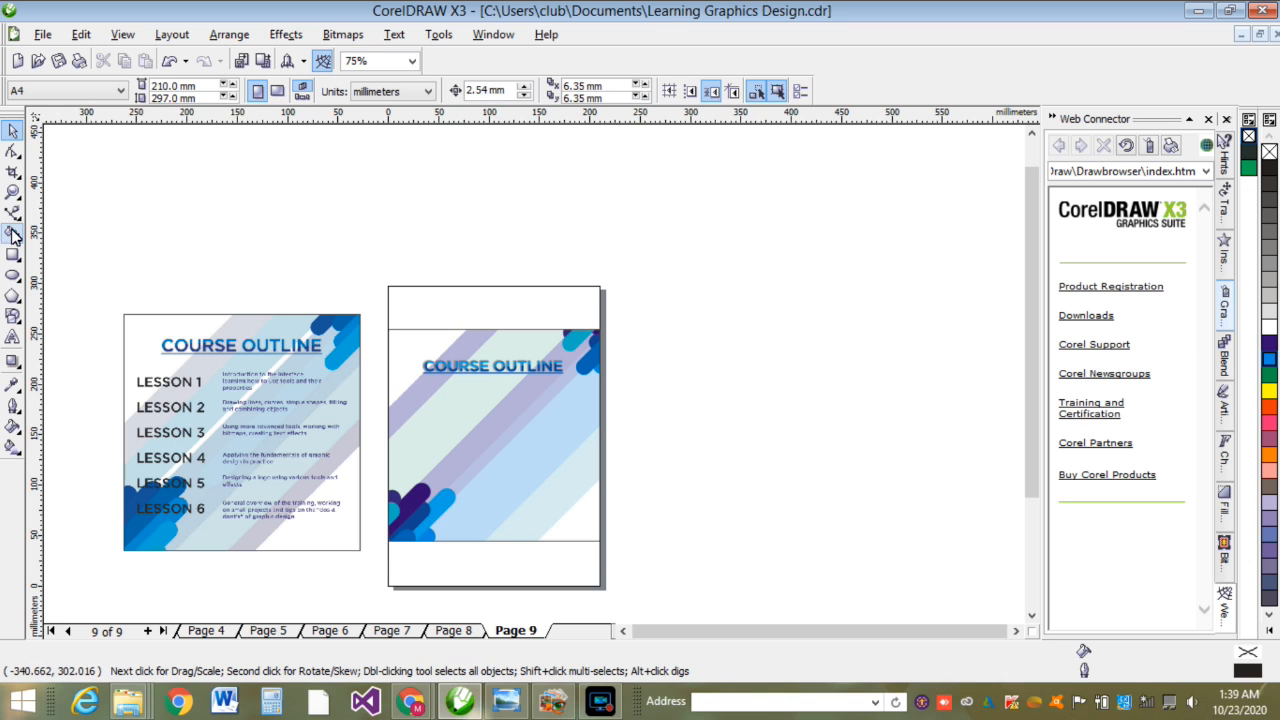
Step: Place vertical guidelines at the page centre and near both side edges, plus three evenly spaced horizontal guidelines below the title
{"action": "left_click_drag", "start_coordinate": [35, 418], "coordinate": [495, 492]}
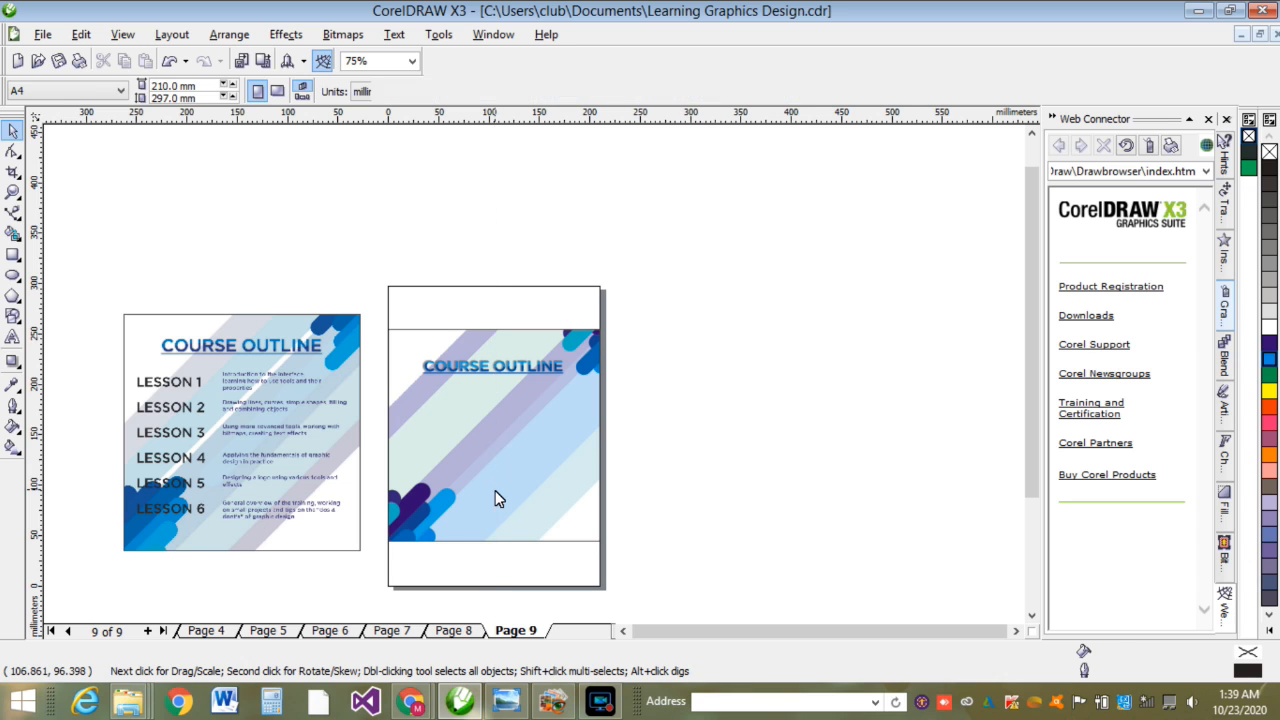
{"action": "left_click_drag", "start_coordinate": [449, 116], "coordinate": [487, 390]}
{"action": "left_click_drag", "start_coordinate": [503, 114], "coordinate": [536, 521]}
{"action": "left_click_drag", "start_coordinate": [531, 121], "coordinate": [537, 455]}
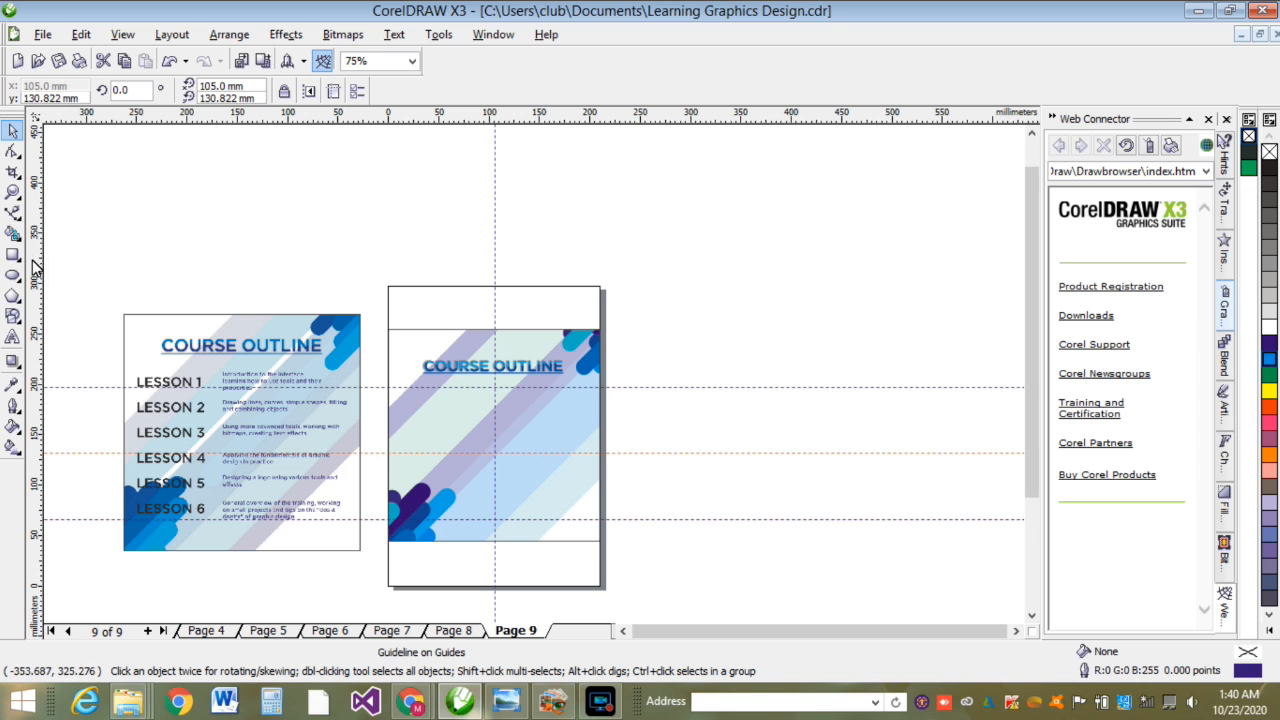
{"action": "left_click_drag", "start_coordinate": [34, 262], "coordinate": [588, 527]}
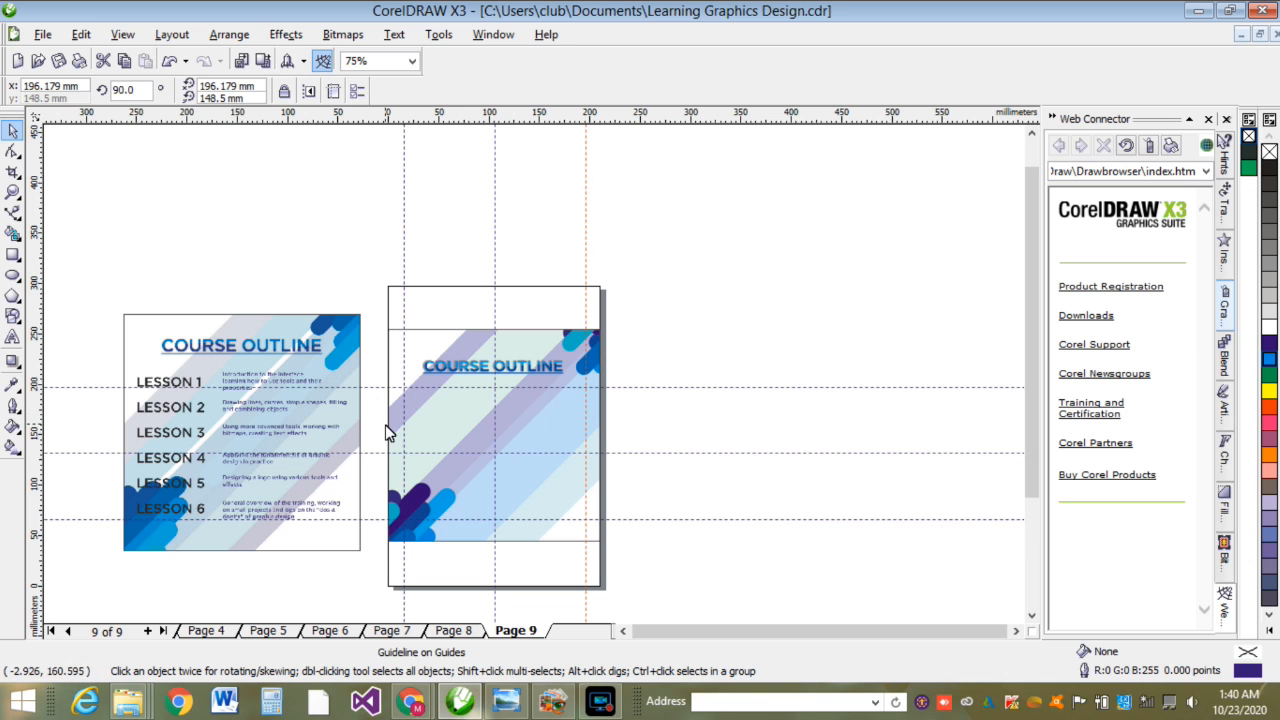
Step: Add four more horizontal guidelines between the existing ones for the lesson rows and remove the lowest guideline
{"action": "left_click_drag", "start_coordinate": [410, 120], "coordinate": [475, 413]}
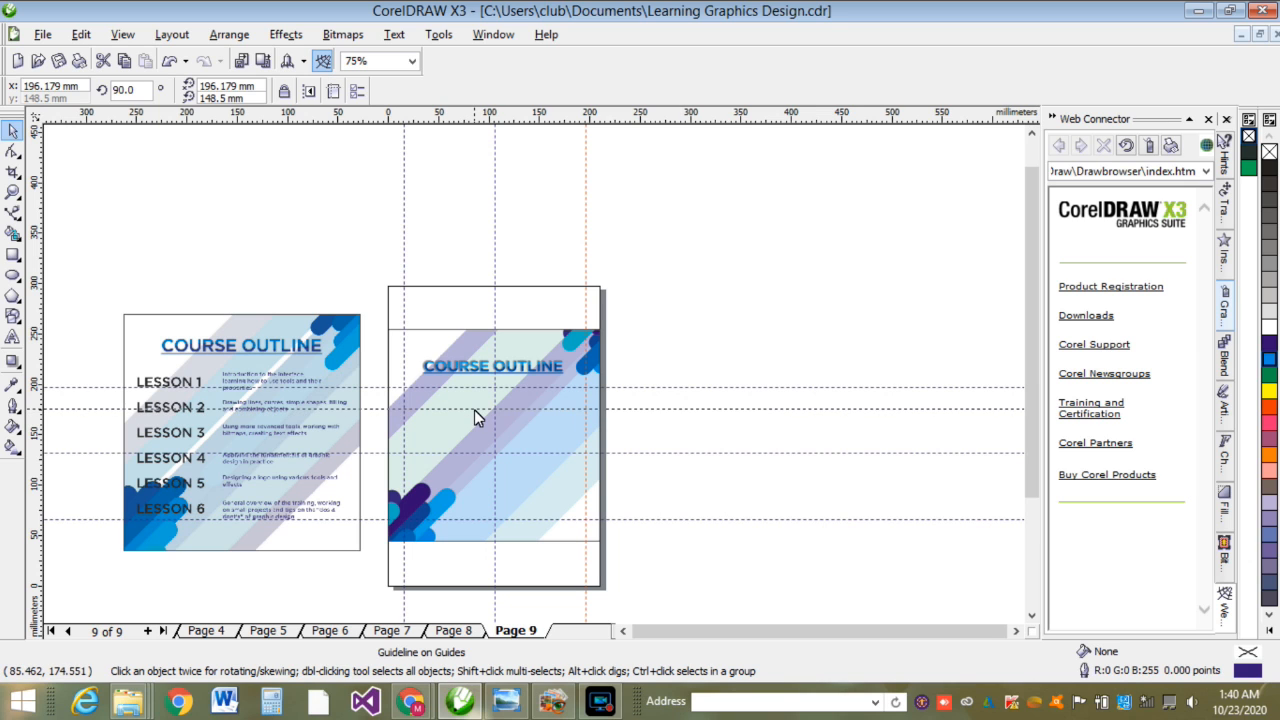
{"action": "left_click_drag", "start_coordinate": [421, 122], "coordinate": [478, 433]}
{"action": "left_click_drag", "start_coordinate": [416, 125], "coordinate": [455, 477]}
{"action": "left_click", "coordinate": [456, 478]}
{"action": "left_click_drag", "start_coordinate": [376, 115], "coordinate": [439, 497]}
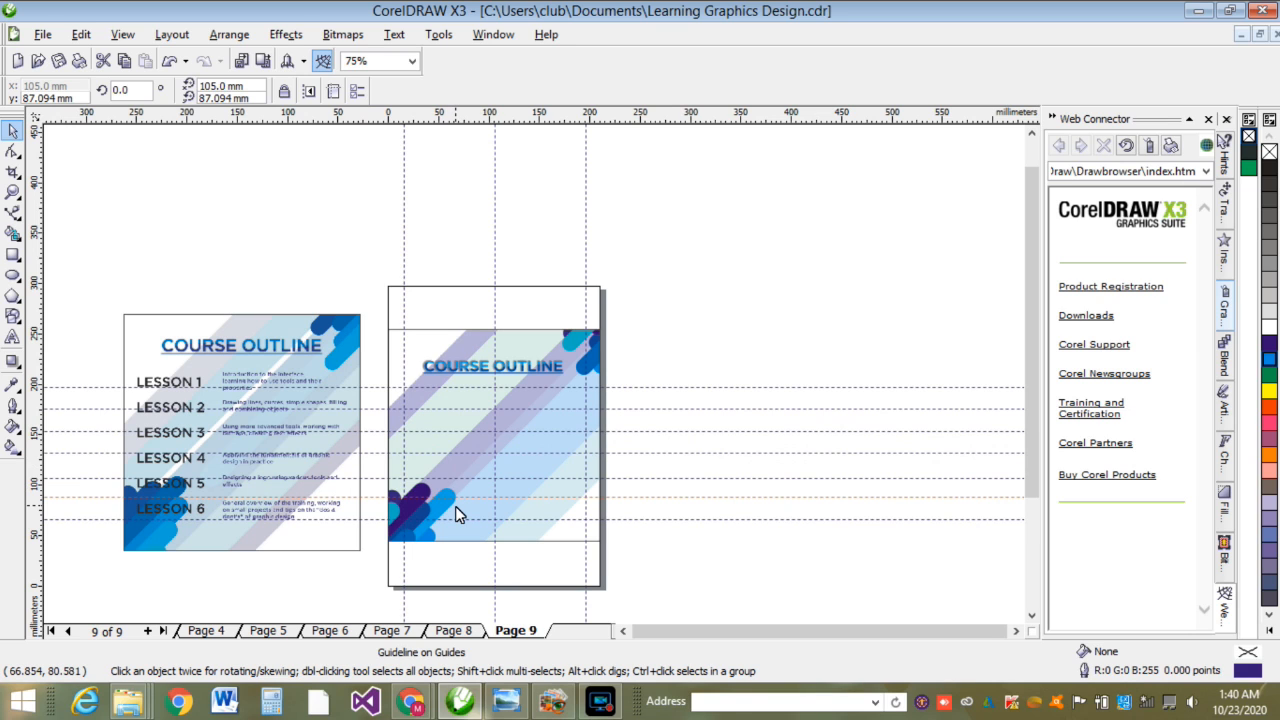
{"action": "left_click_drag", "start_coordinate": [455, 506], "coordinate": [459, 521]}
{"action": "left_click", "coordinate": [743, 597]}
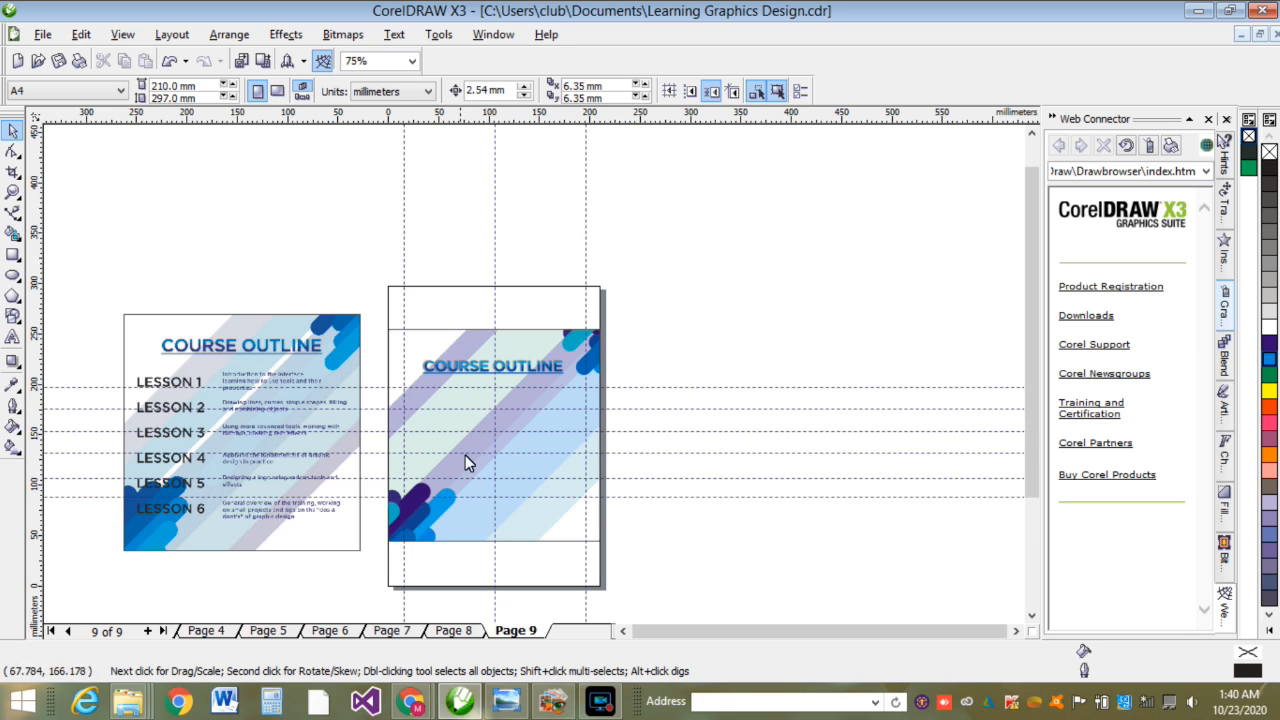
Step: Start an artistic text list in 24 pt Arial below the title with the lines LESSON1, LESSON 2 and LESSON3
{"action": "left_click", "coordinate": [12, 338]}
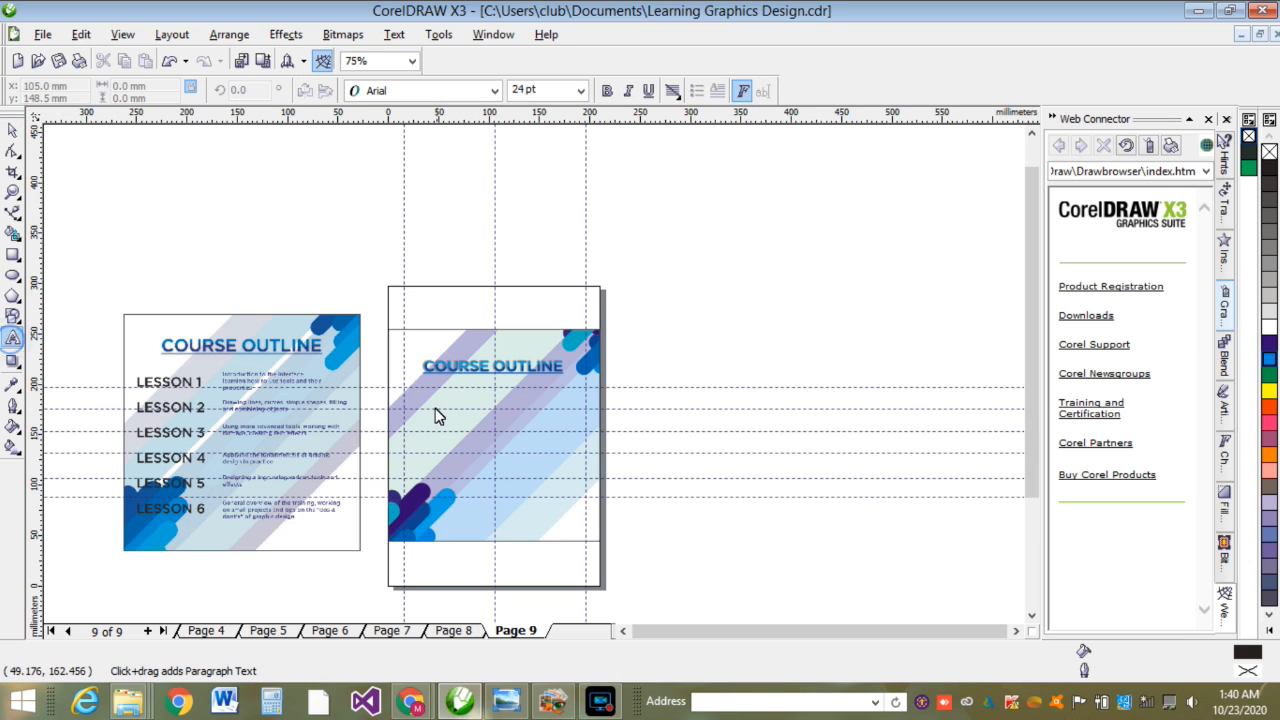
{"action": "left_click", "coordinate": [432, 402]}
{"action": "type", "text": "LE"}
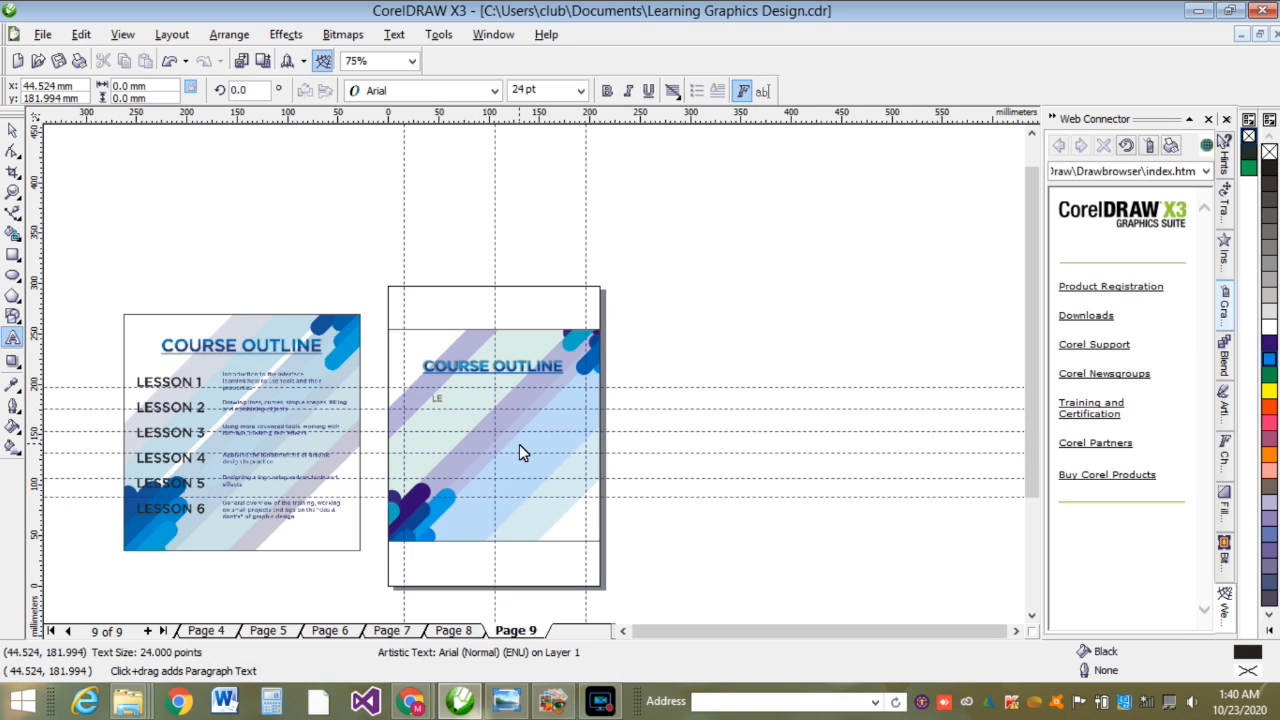
{"action": "type", "text": "SSON 1"}
{"action": "key", "text": "Return"}
{"action": "type", "text": "LESSON 2"}
{"action": "key", "text": "Return"}
{"action": "type", "text": "LESSON 3"}
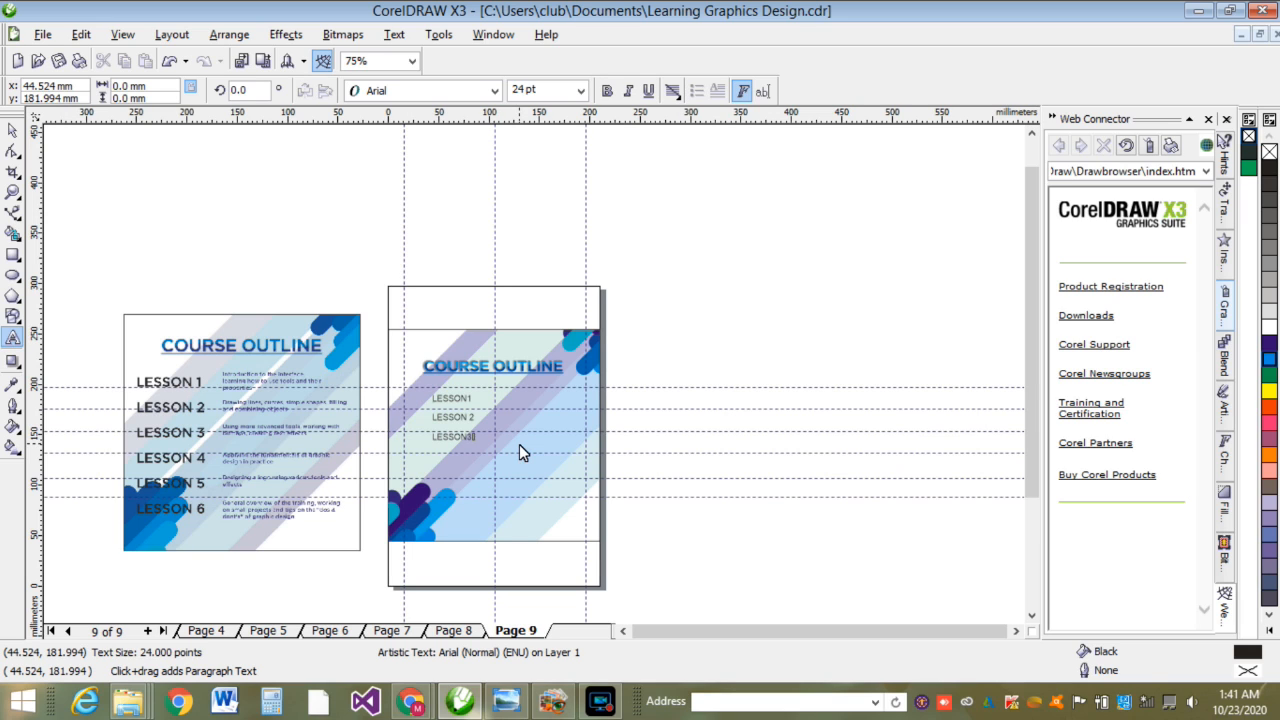
Step: Continue the lesson list with the lines LESSON 4, LESSON 5 and LESSON 6
{"action": "key", "text": "Return"}
{"action": "type", "text": "LESSON 4"}
{"action": "key", "text": "Return"}
{"action": "type", "text": "LESSON 5"}
{"action": "key", "text": "Return"}
{"action": "type", "text": "LESSON 6"}
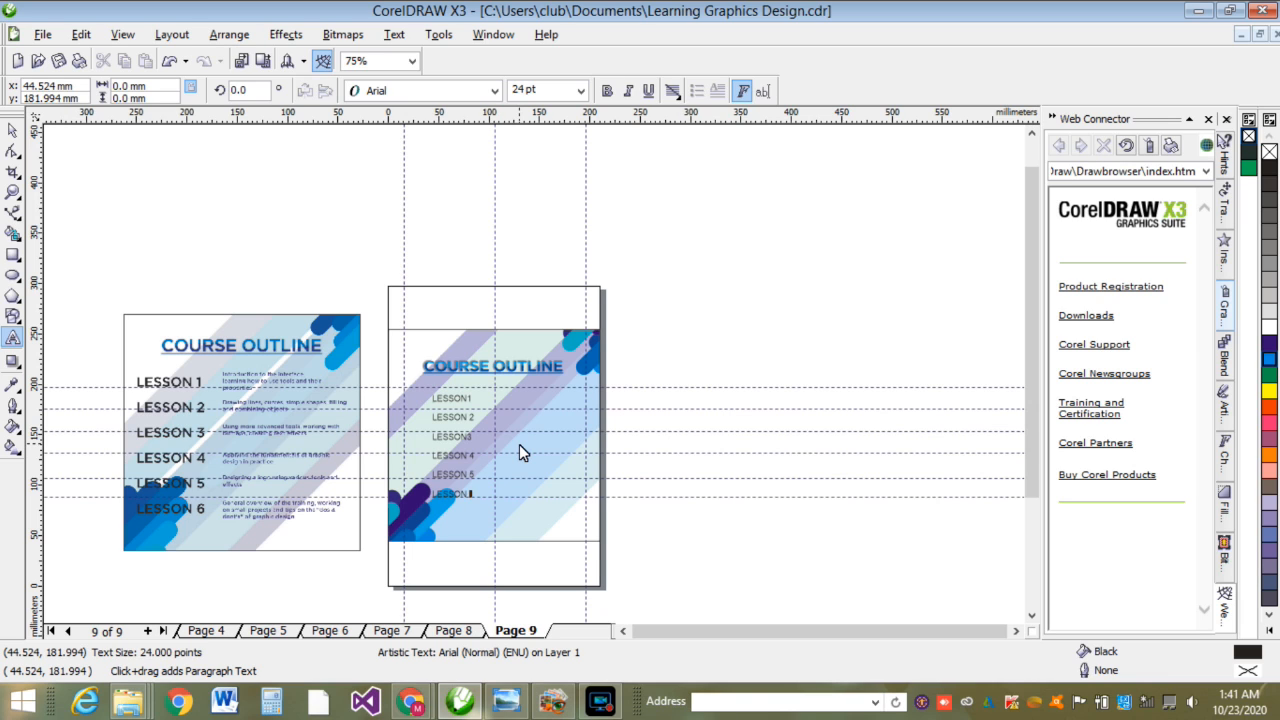
Step: Change the lesson list's font to iCiel Gotham Medium and scale the text to 23.955 pt
{"action": "left_click", "coordinate": [13, 130]}
{"action": "left_click", "coordinate": [492, 91]}
{"action": "left_click", "coordinate": [468, 128]}
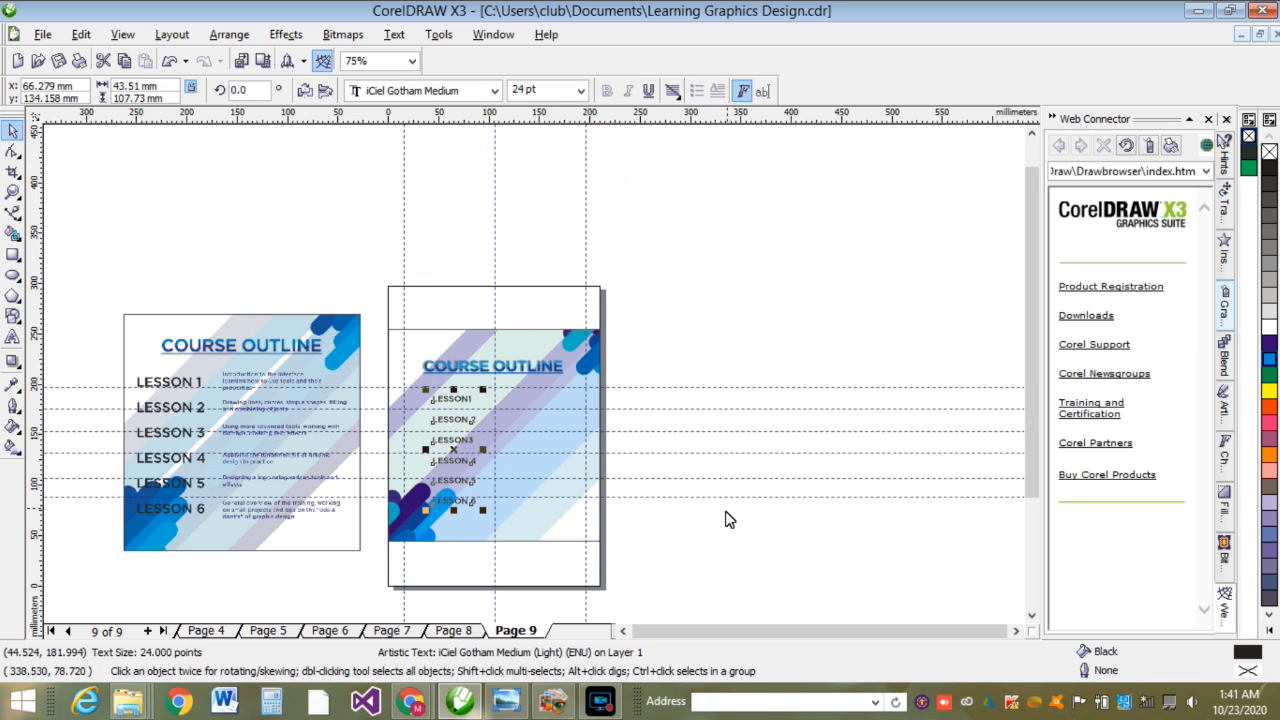
{"action": "mouse_move", "coordinate": [484, 511]}
{"action": "left_mouse_down"}
{"action": "mouse_move", "coordinate": [491, 530]}
{"action": "mouse_move", "coordinate": [486, 519]}
{"action": "left_mouse_up"}
Step: Try a lower position for the lesson list against the guidelines and move it back up
{"action": "key", "text": "Down"}
{"action": "key", "text": "Down"}
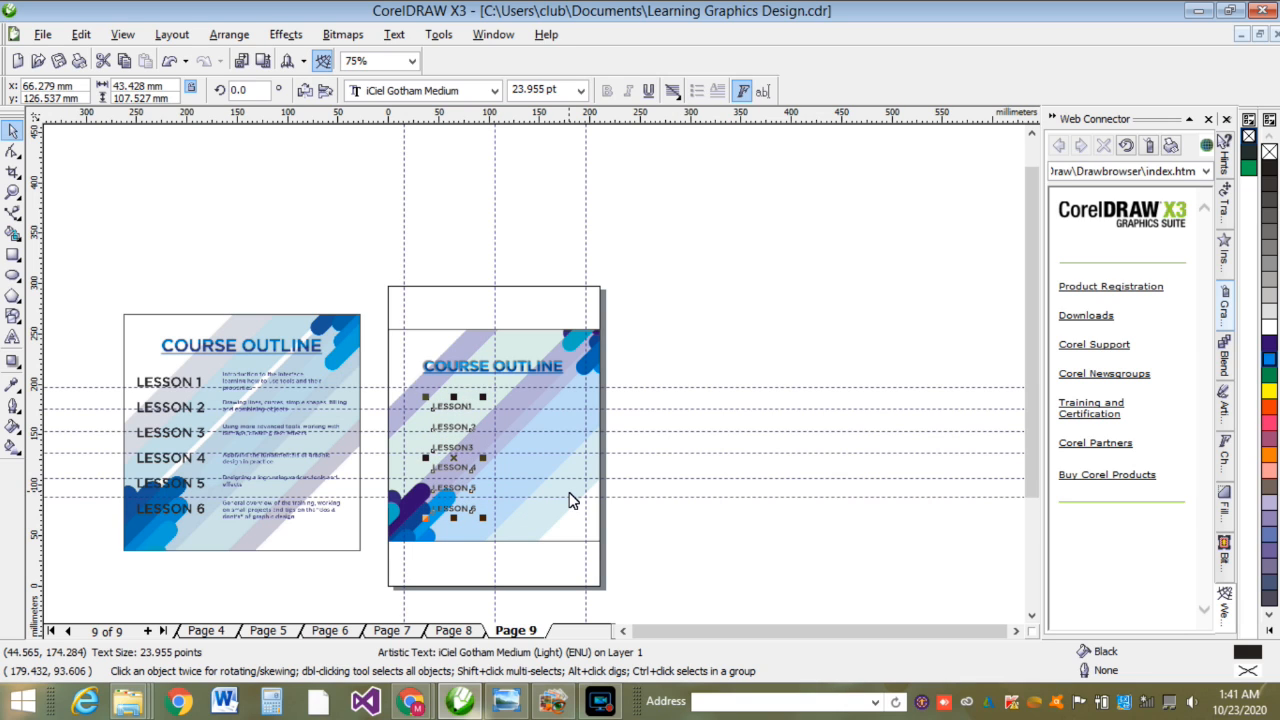
{"action": "key", "text": "Up"}
{"action": "key", "text": "Up"}
{"action": "key", "text": "Up"}
{"action": "key", "text": "Up"}
{"action": "key", "text": "Down"}
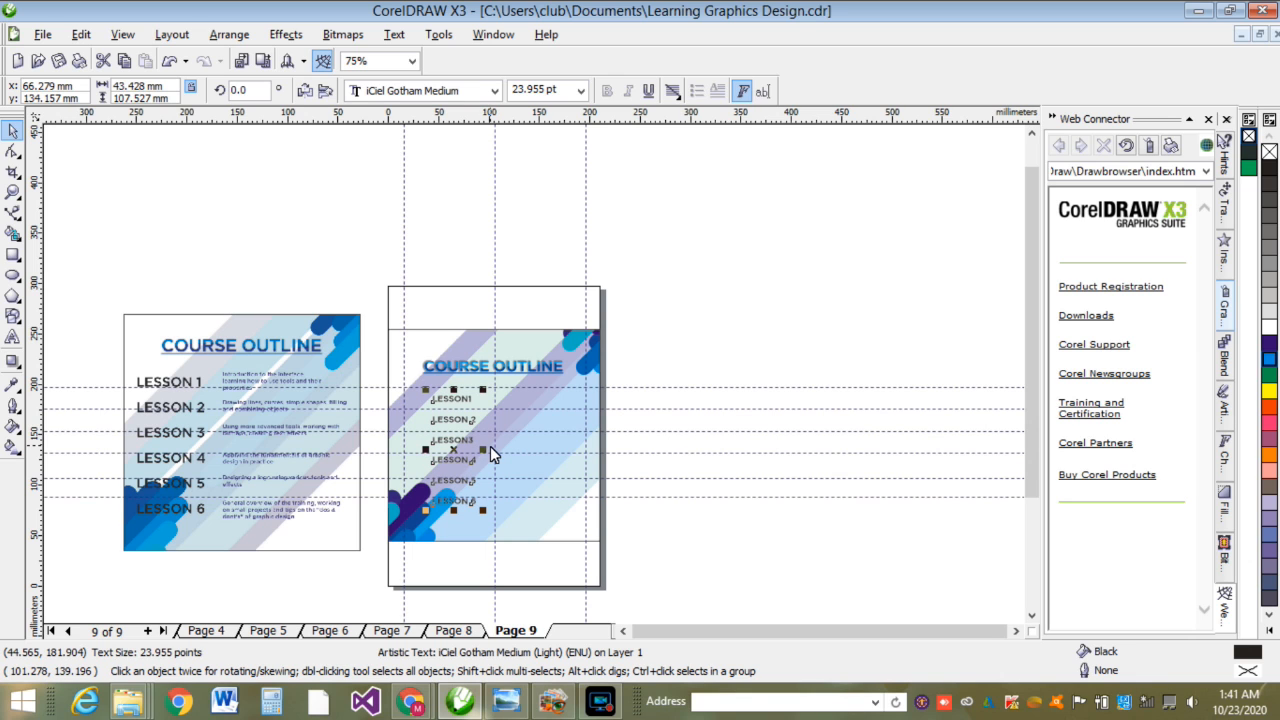
Step: Try a separate LESSON 1 text to the right of the lesson list and duplicate it
{"action": "scroll", "coordinate": [494, 448], "scroll_direction": "up", "scroll_amount": 1}
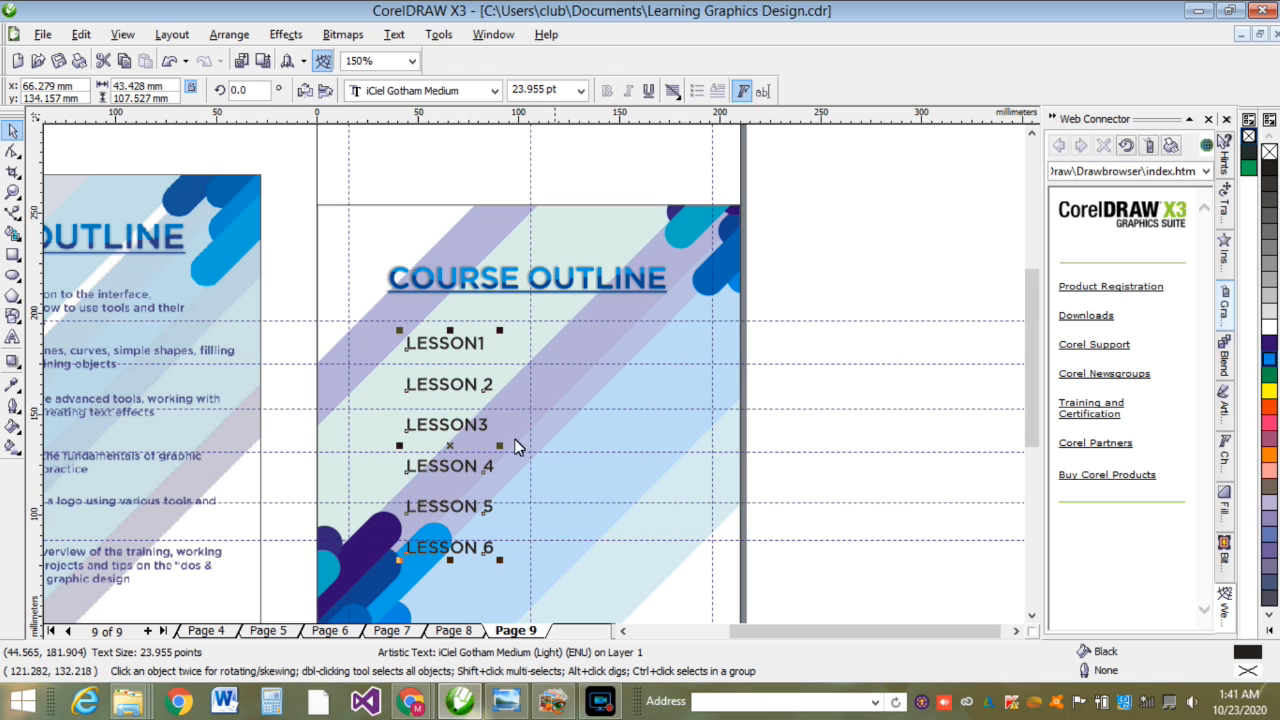
{"action": "left_click", "coordinate": [13, 337]}
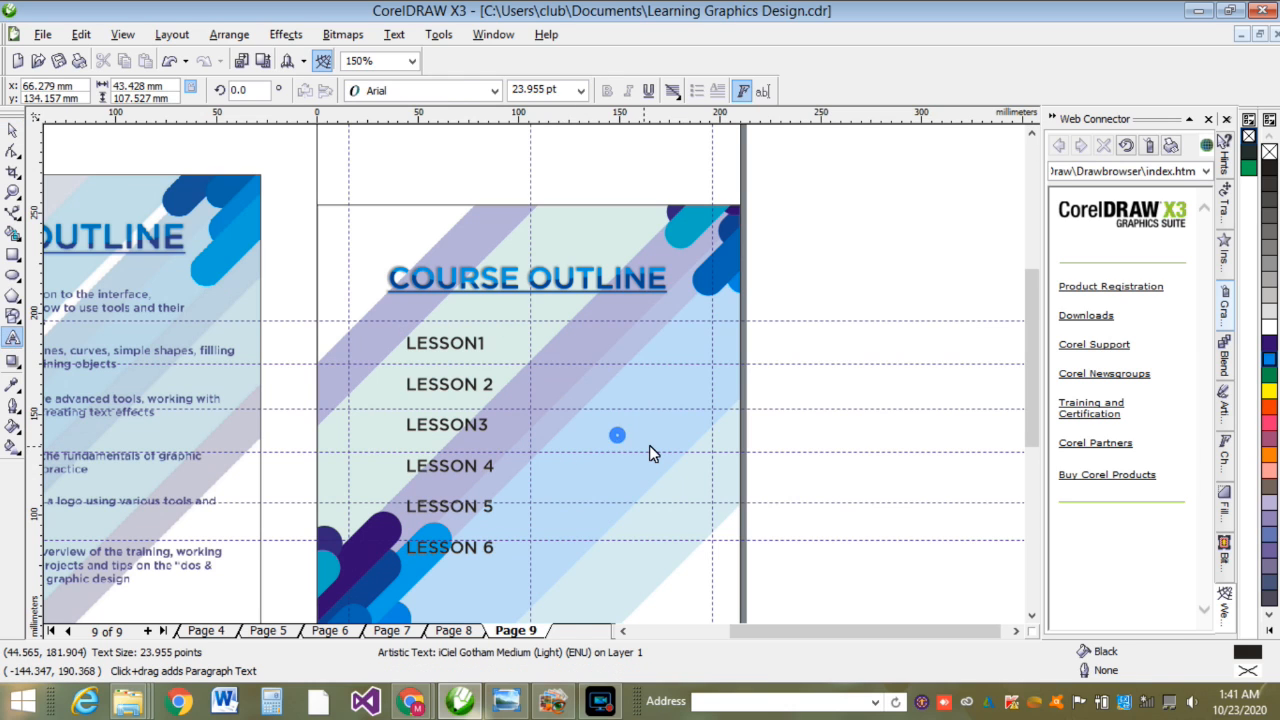
{"action": "type", "text": "N 1"}
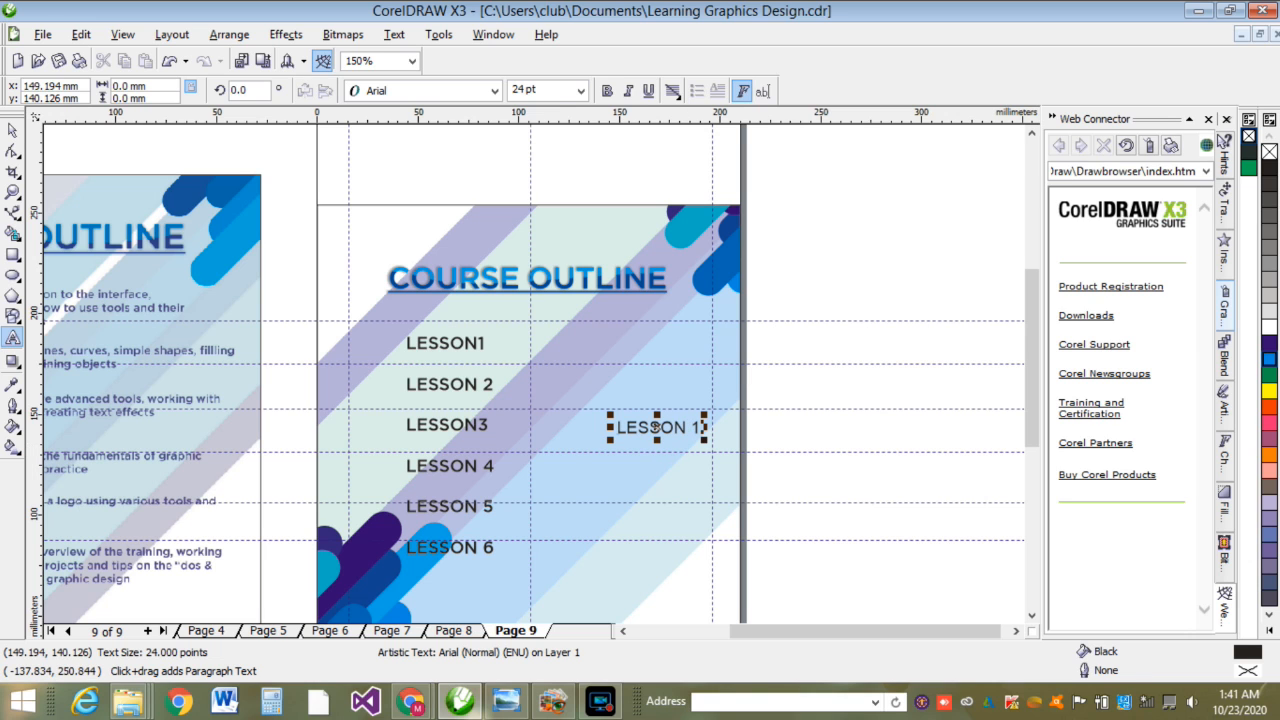
{"action": "left_click", "coordinate": [13, 131]}
{"action": "key", "text": "ctrl+d"}
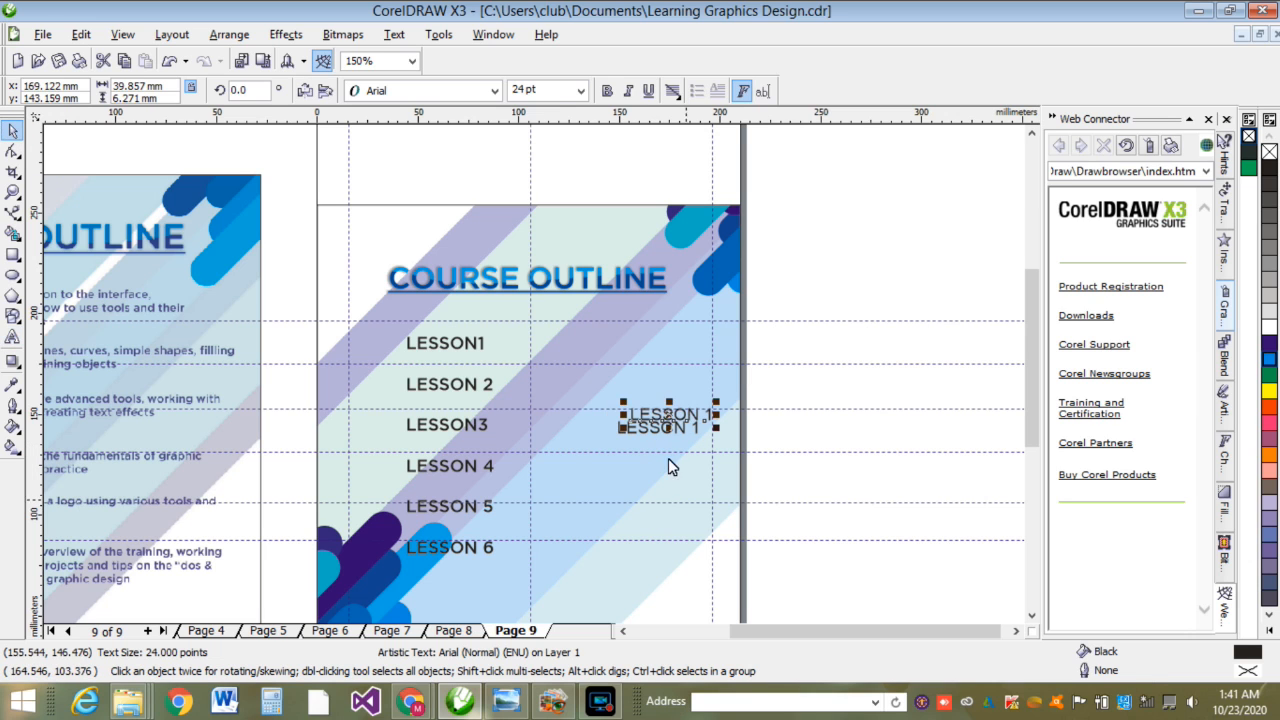
Step: Try to move the duplicated LESSON 1 text downward, then undo that move and the accidental shift of the square background
{"action": "left_click", "coordinate": [663, 407]}
{"action": "left_click", "coordinate": [671, 418]}
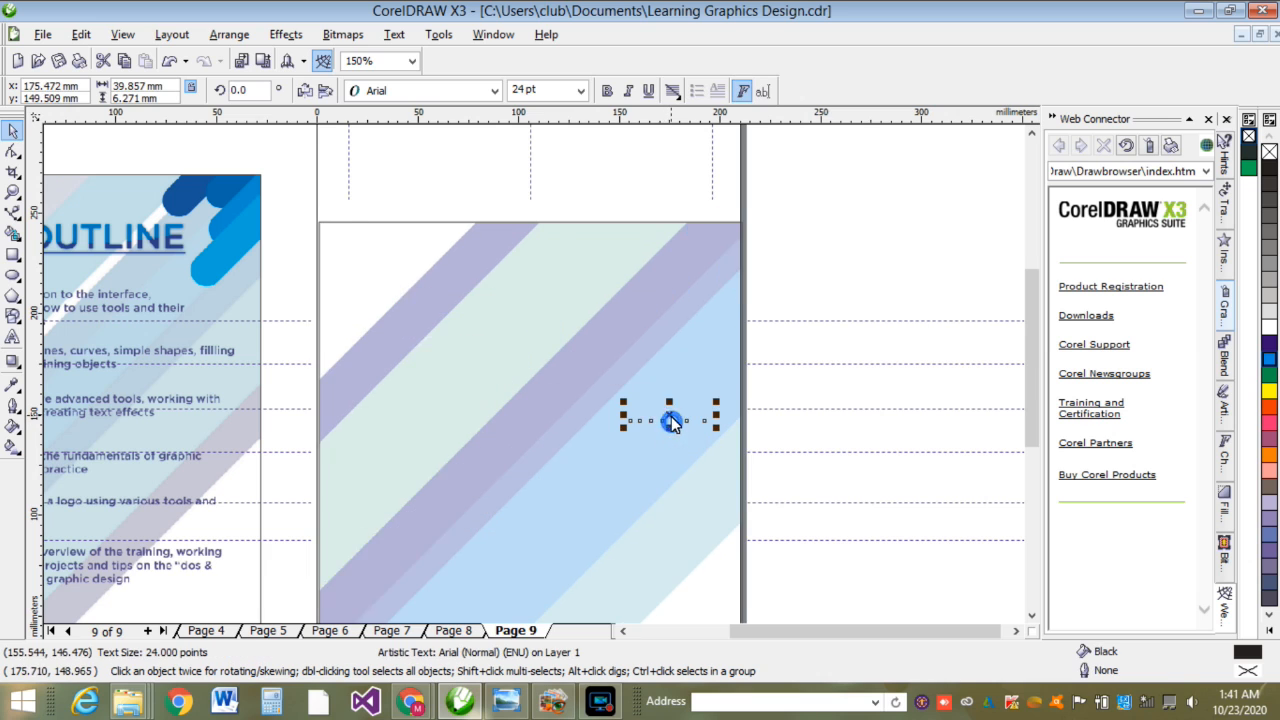
{"action": "left_click_drag", "start_coordinate": [671, 420], "coordinate": [675, 477]}
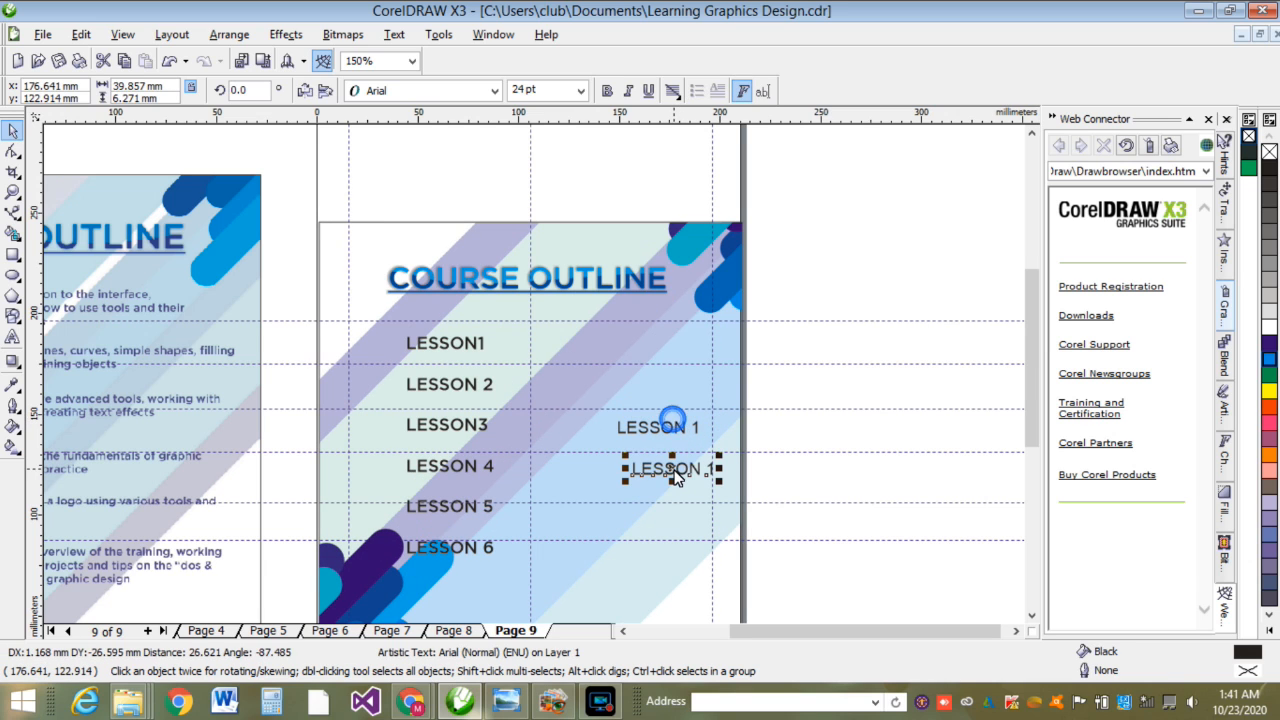
{"action": "key", "text": "ctrl+z"}
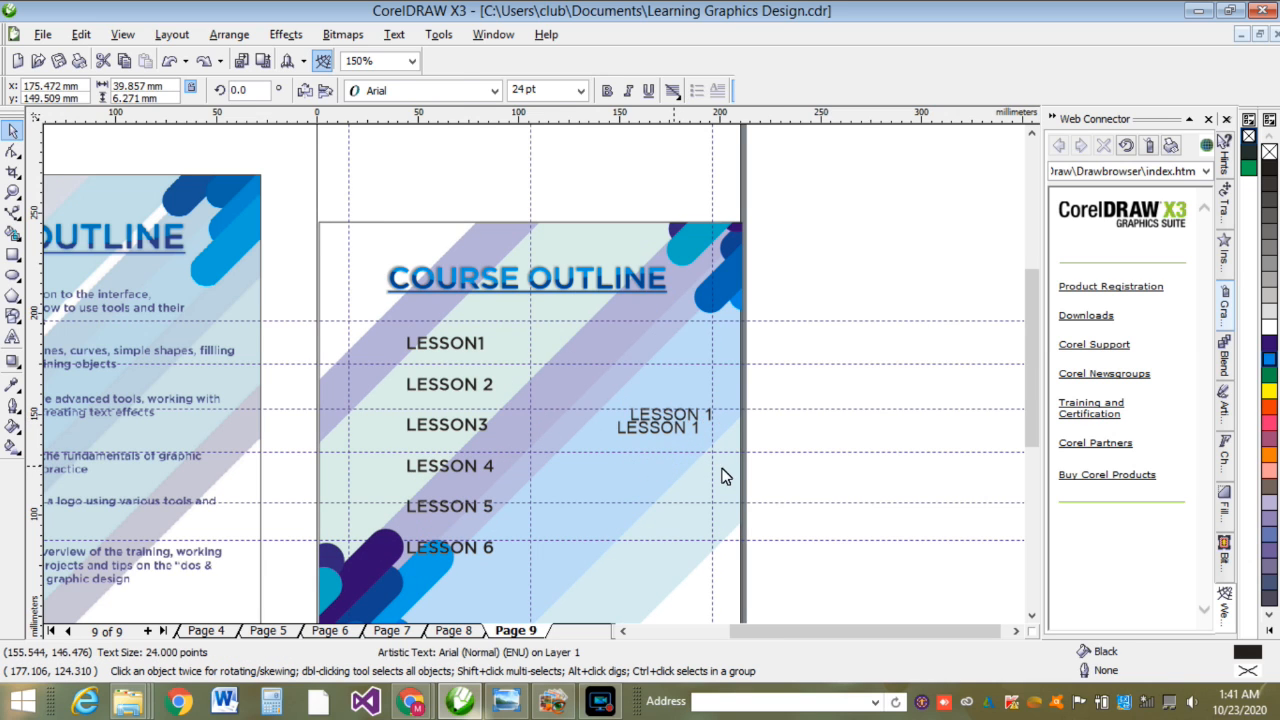
{"action": "key", "text": "ctrl+z"}
Step: Delete both separate LESSON 1 texts beside the lesson list
{"action": "left_click", "coordinate": [843, 449]}
{"action": "left_click_drag", "start_coordinate": [810, 435], "coordinate": [576, 395]}
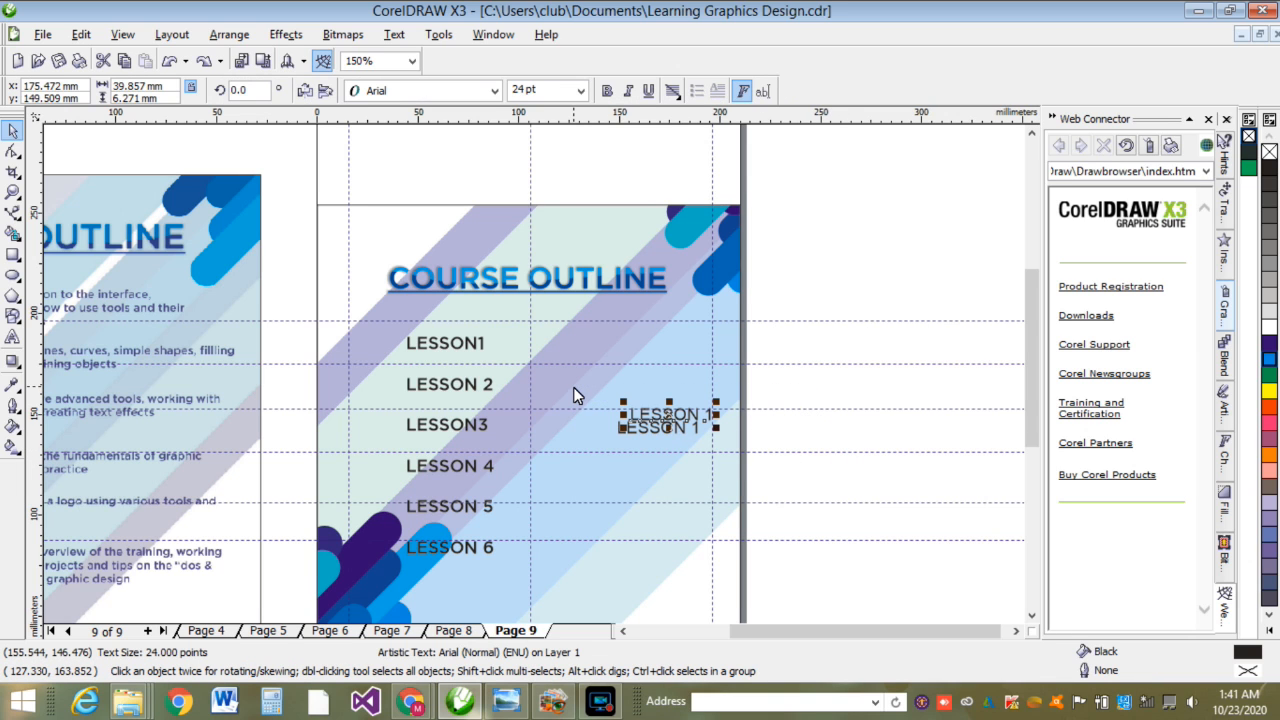
{"action": "key", "text": "Delete"}
{"action": "left_click_drag", "start_coordinate": [811, 443], "coordinate": [614, 394]}
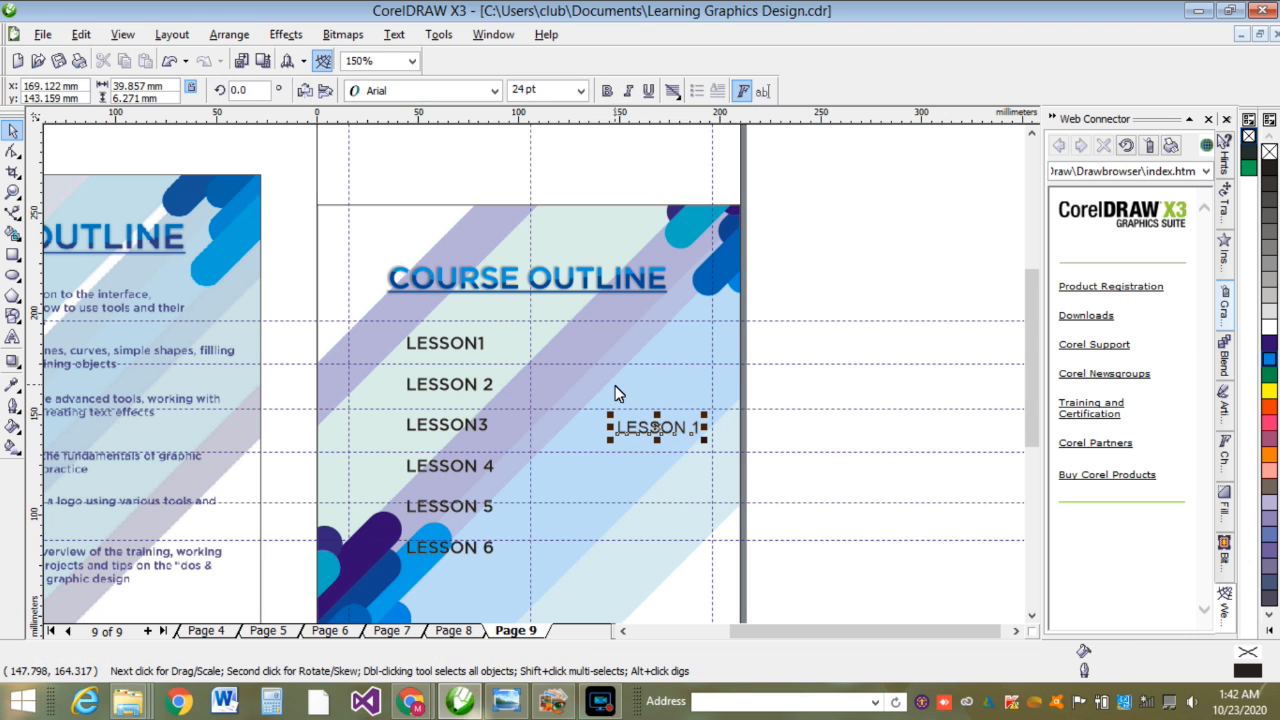
{"action": "key", "text": "Delete"}
Step: Give the lesson list a black hairline outline to thicken its letters
{"action": "scroll", "coordinate": [594, 415], "scroll_direction": "down", "scroll_amount": 2}
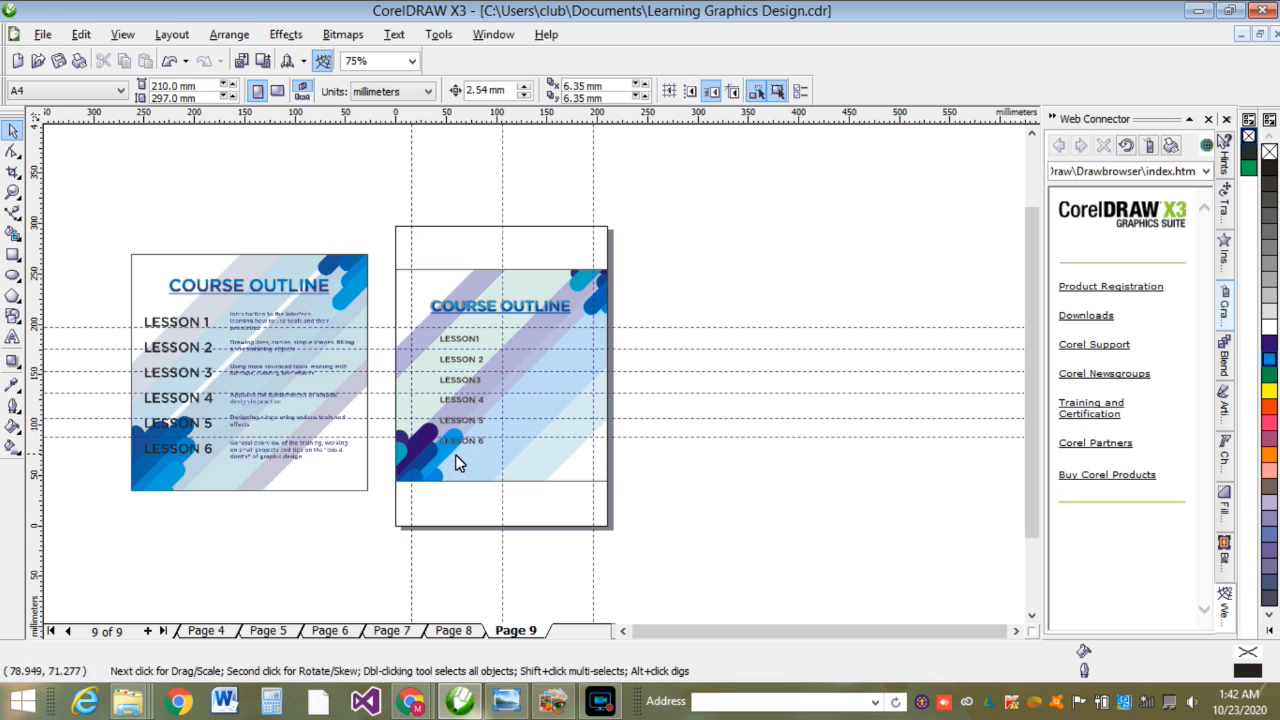
{"action": "scroll", "coordinate": [471, 434], "scroll_direction": "down", "scroll_amount": 1}
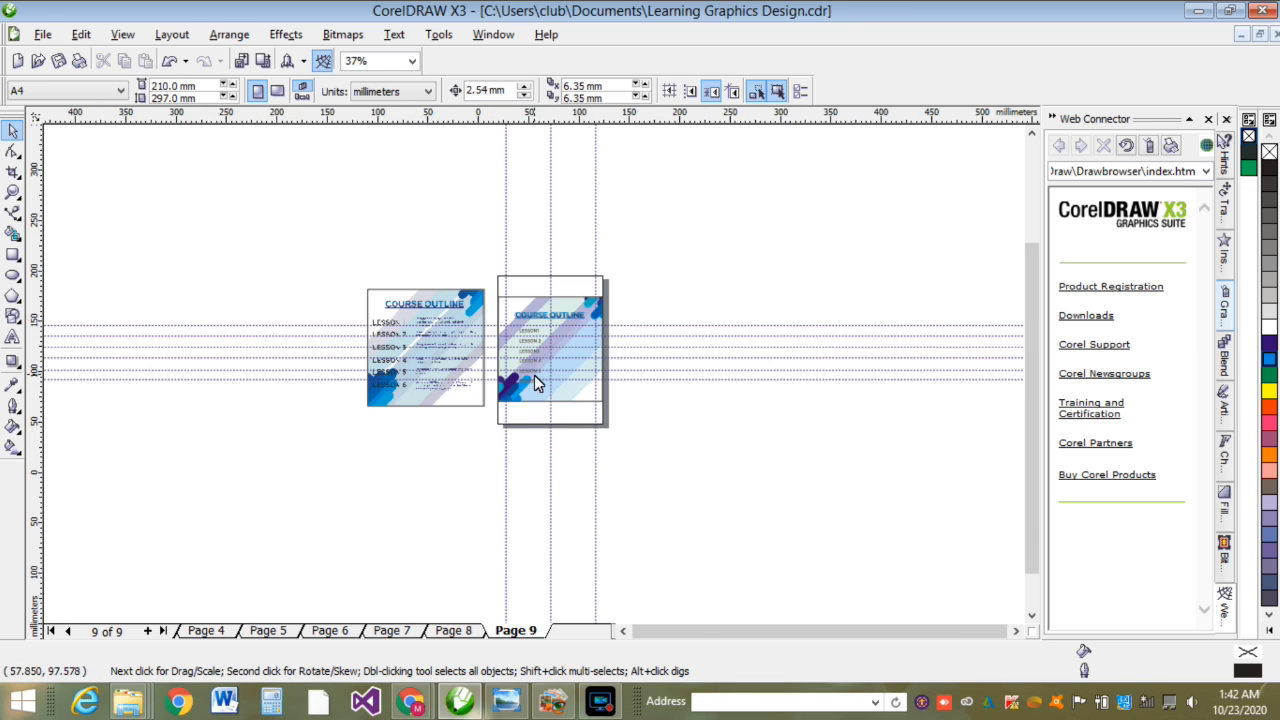
{"action": "scroll", "coordinate": [535, 380], "scroll_direction": "up", "scroll_amount": 2}
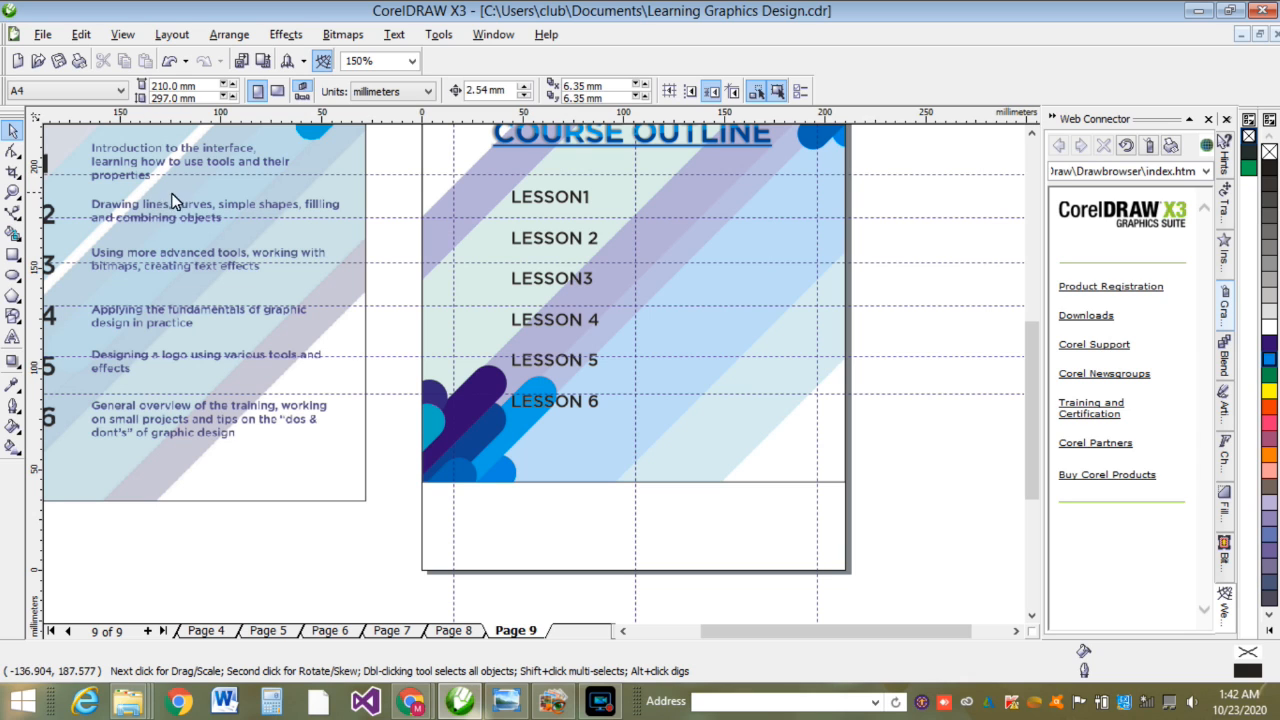
{"action": "left_click_drag", "start_coordinate": [630, 541], "coordinate": [478, 159]}
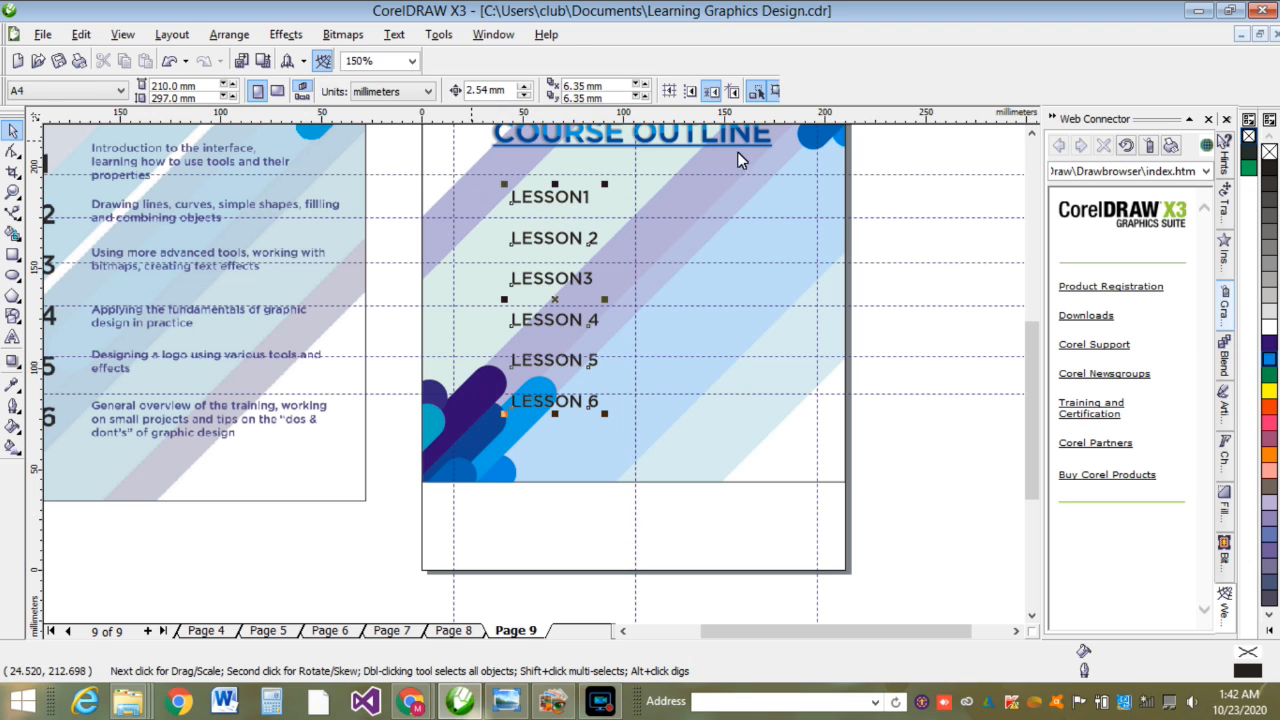
{"action": "right_click", "coordinate": [1274, 173]}
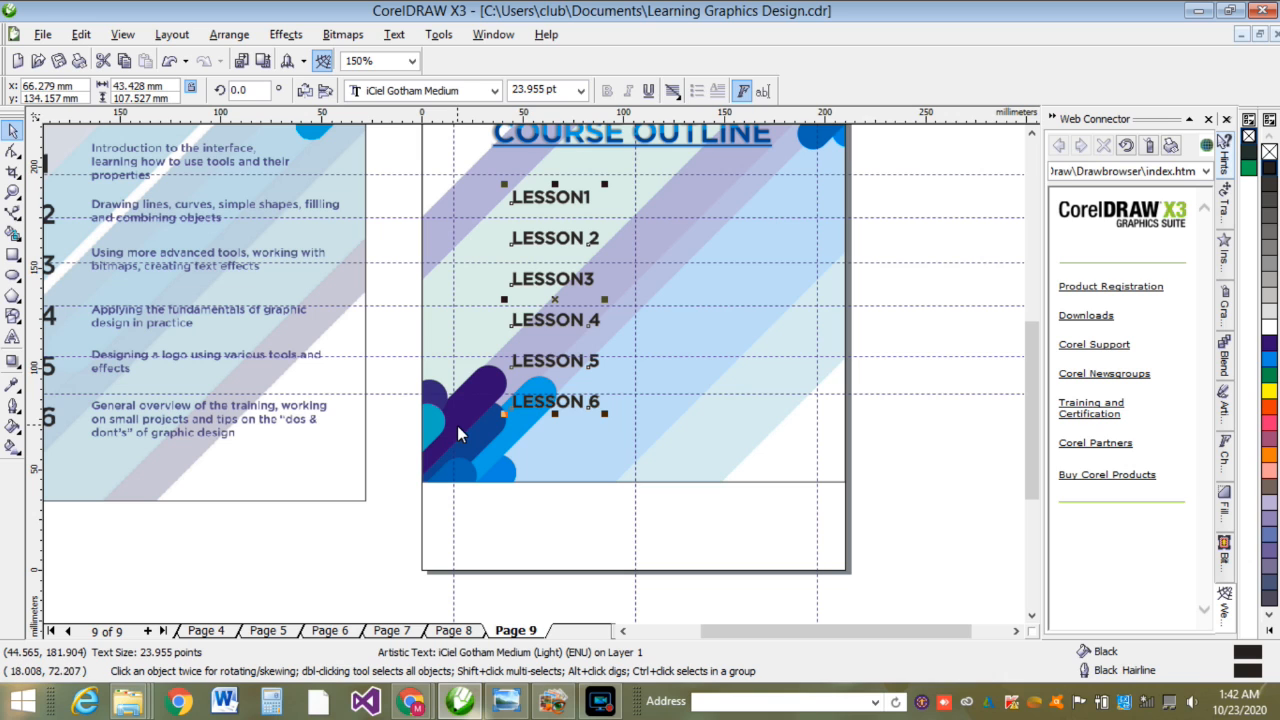
Step: Look at the design on Page 8 and return to Page 9
{"action": "left_click", "coordinate": [470, 631]}
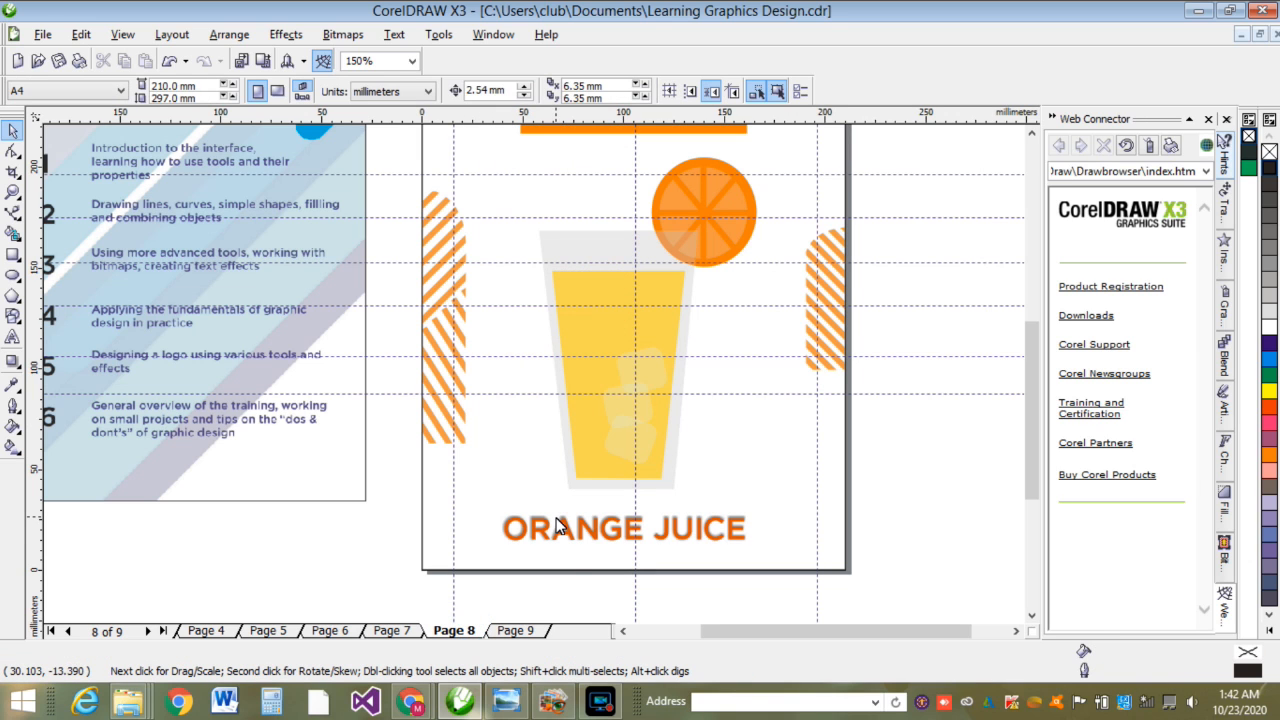
{"action": "left_click", "coordinate": [536, 636]}
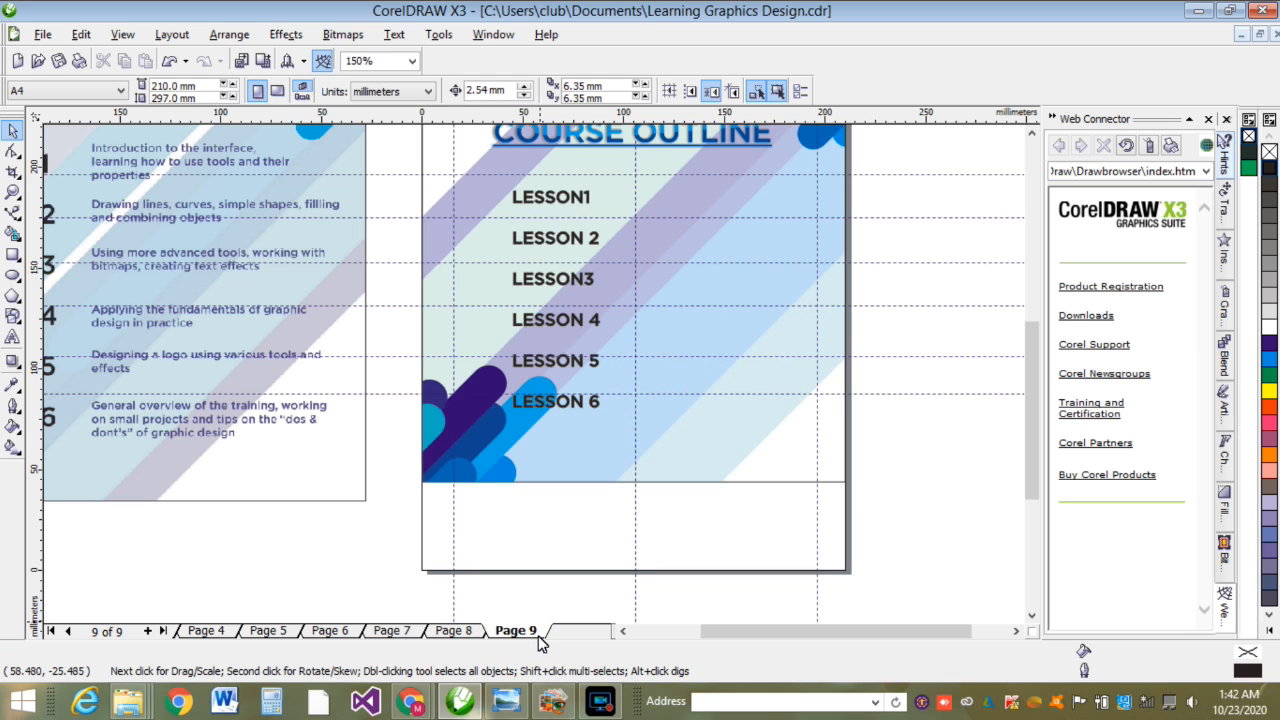